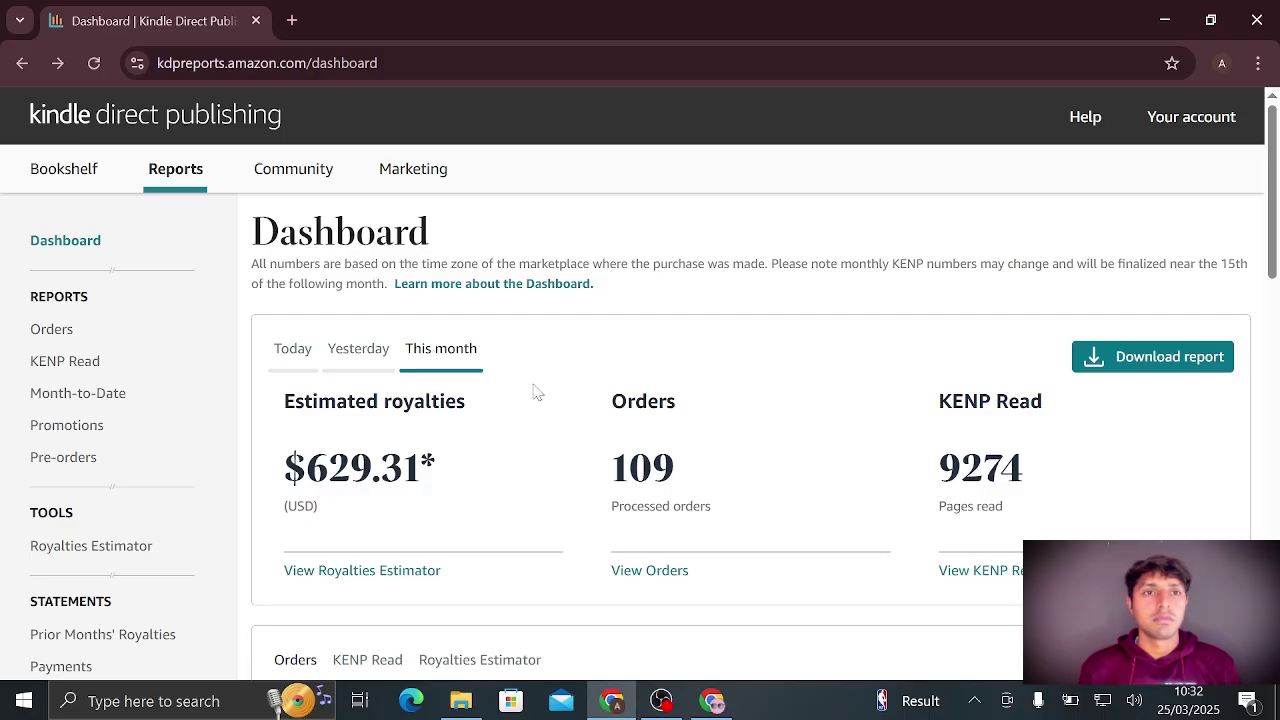
Review this month's estimated royalties, orders and KENP pages read on the reports dashboard.
drag(285, 467, 420, 468)
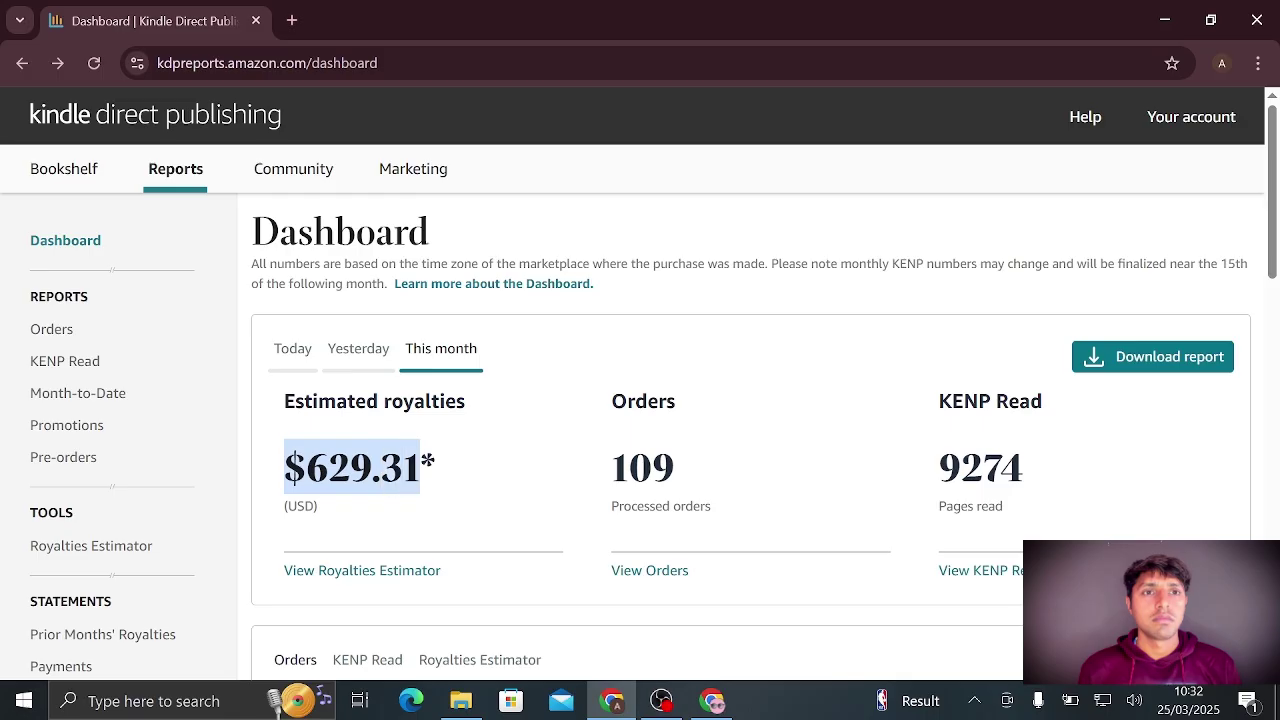
drag(597, 477, 725, 485)
drag(915, 472, 1002, 470)
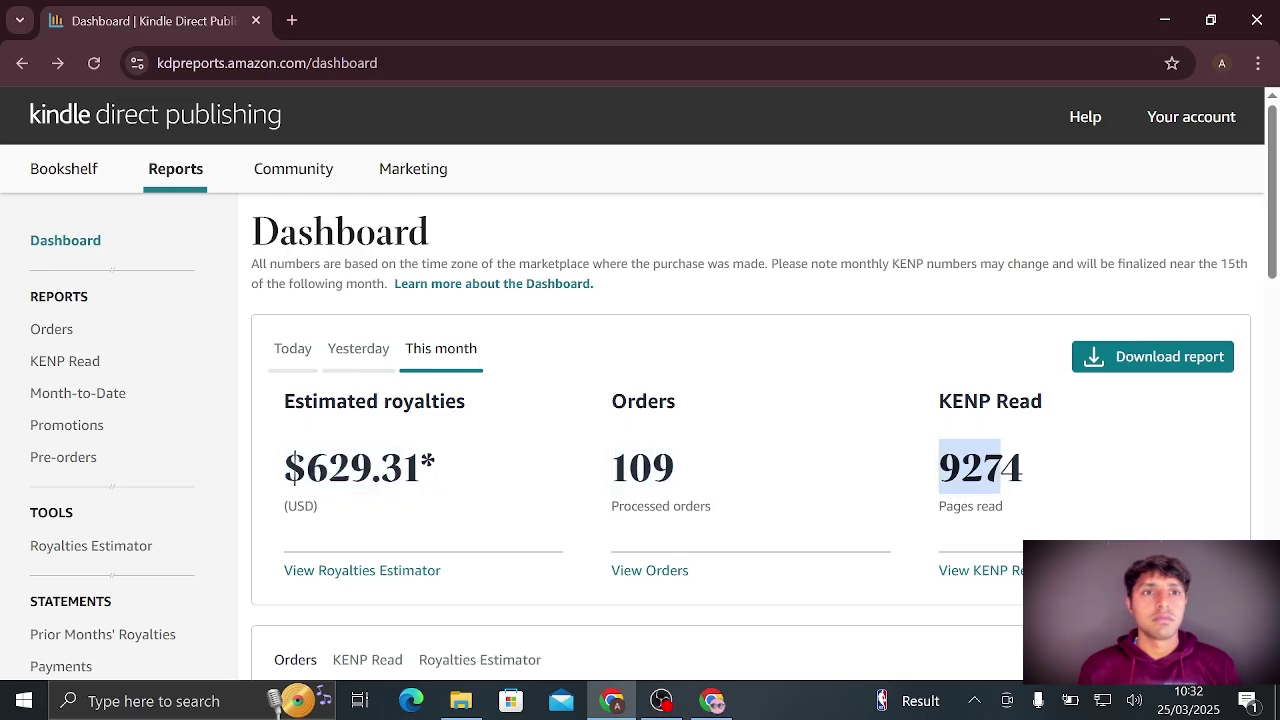
Look at the Amazon Ads section of the Marketing Resources page, then return to the reports dashboard.
click(423, 177)
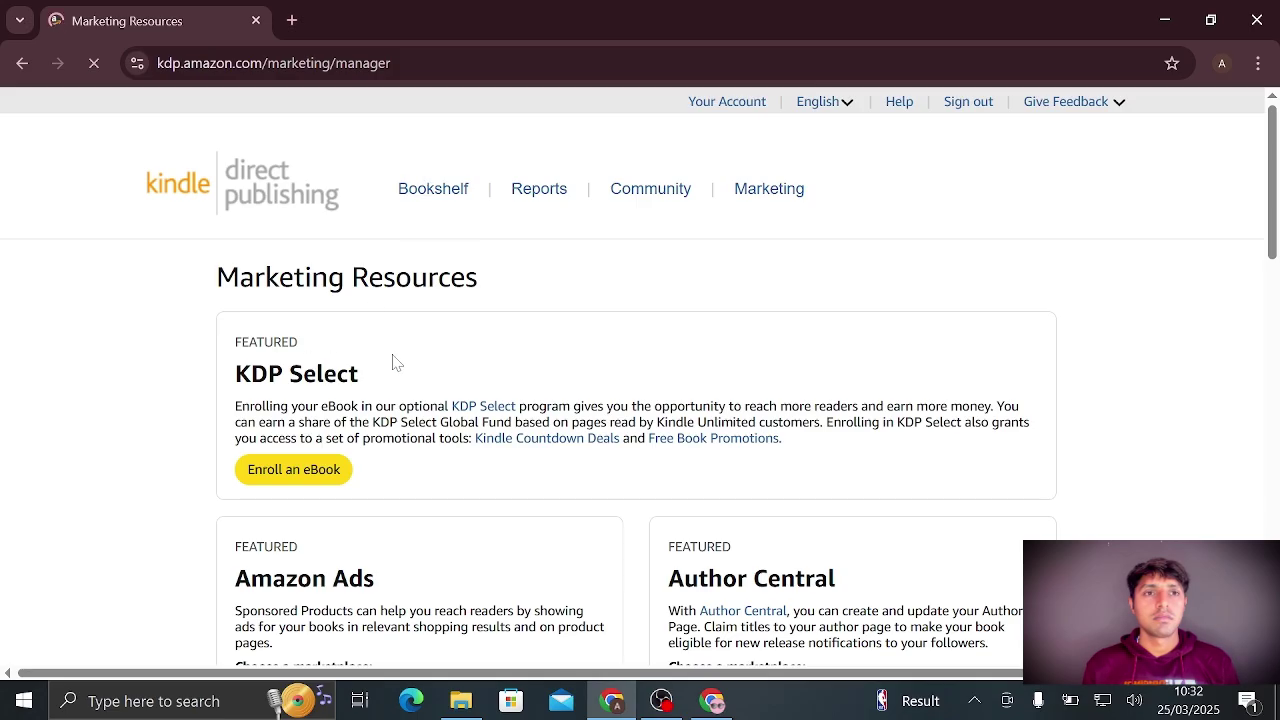
scroll(393, 362, down, 3)
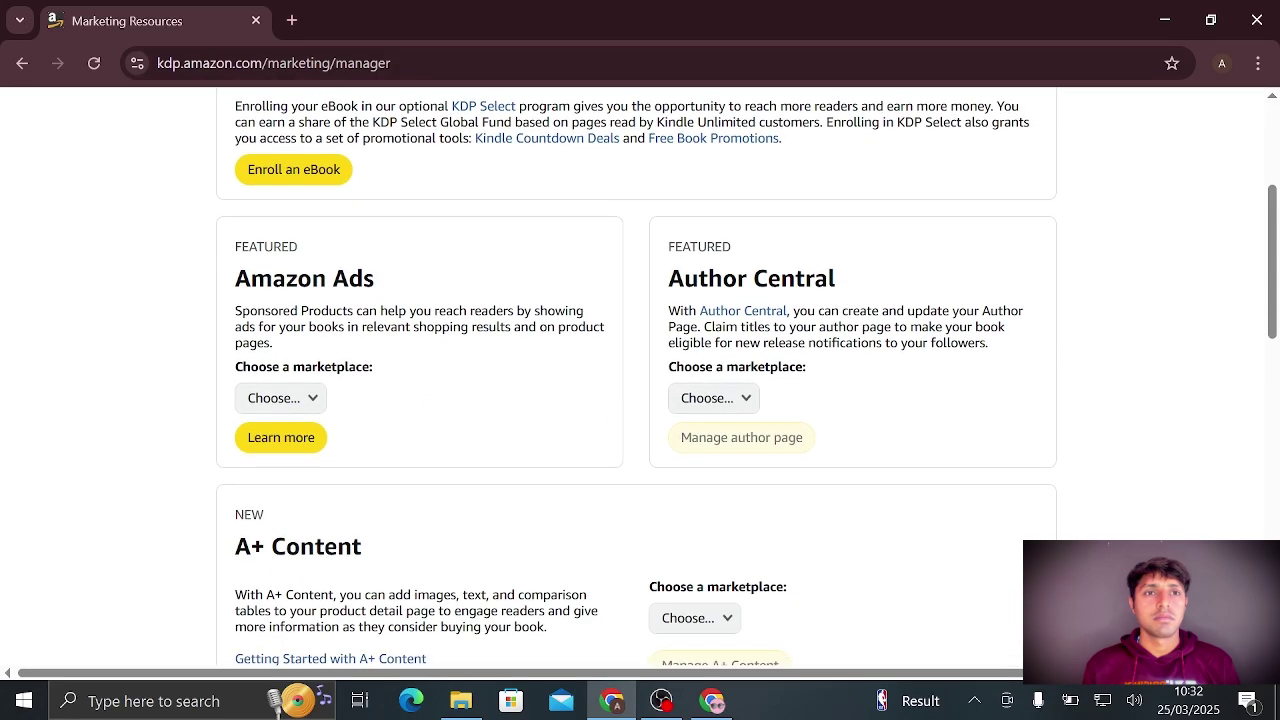
drag(235, 279, 392, 279)
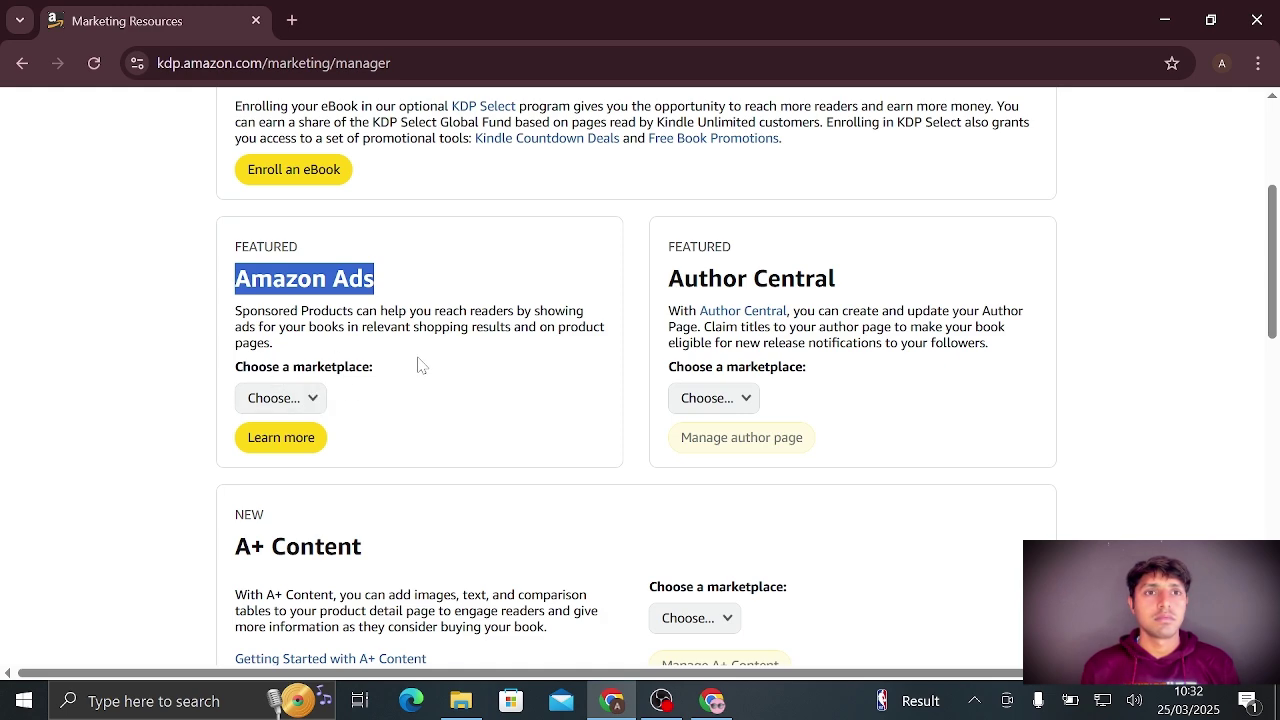
scroll(418, 366, up, 3)
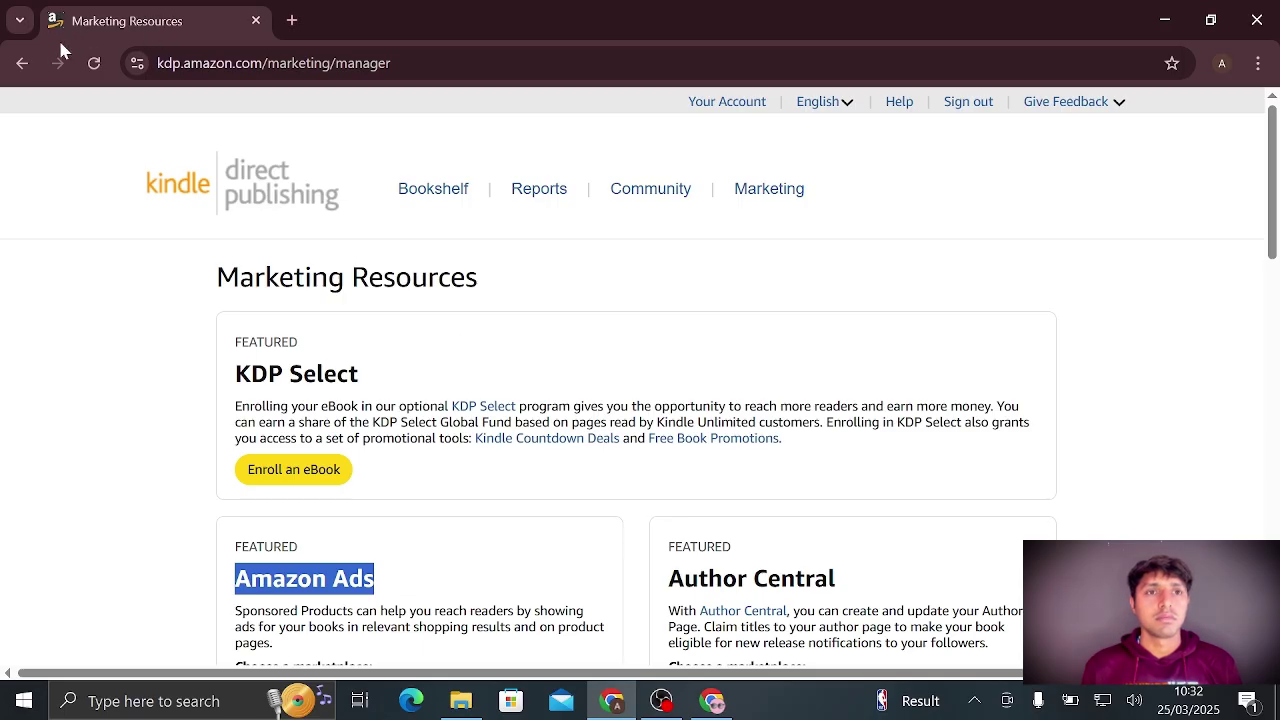
click(22, 63)
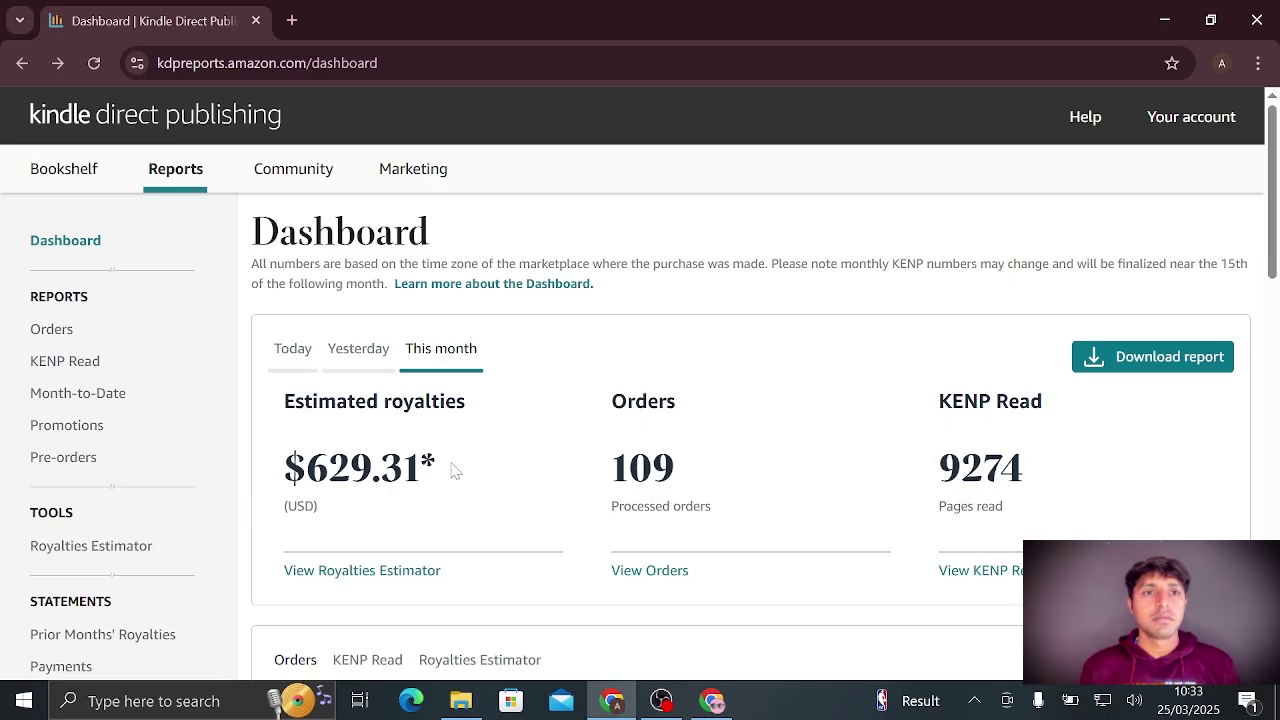
Switch to the other browser profile's KDP dashboard and check this month's estimated royalties.
click(714, 700)
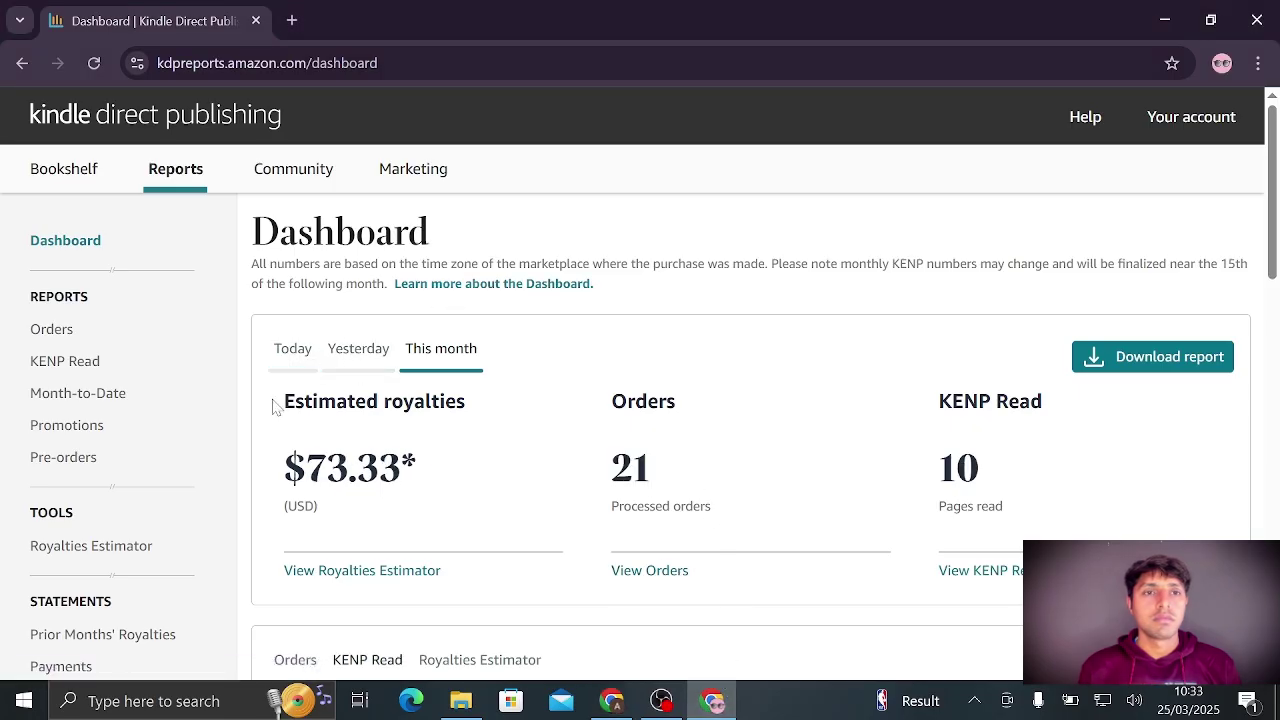
drag(274, 407, 392, 402)
drag(284, 467, 428, 486)
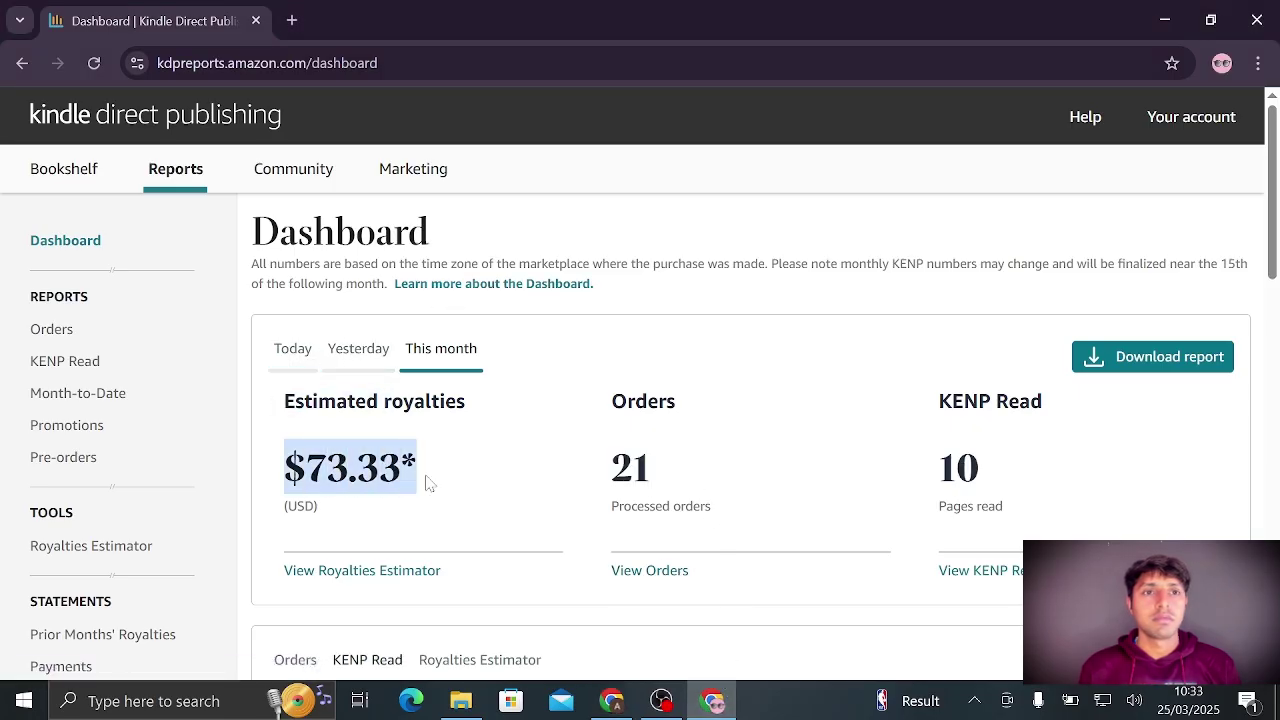
click(566, 457)
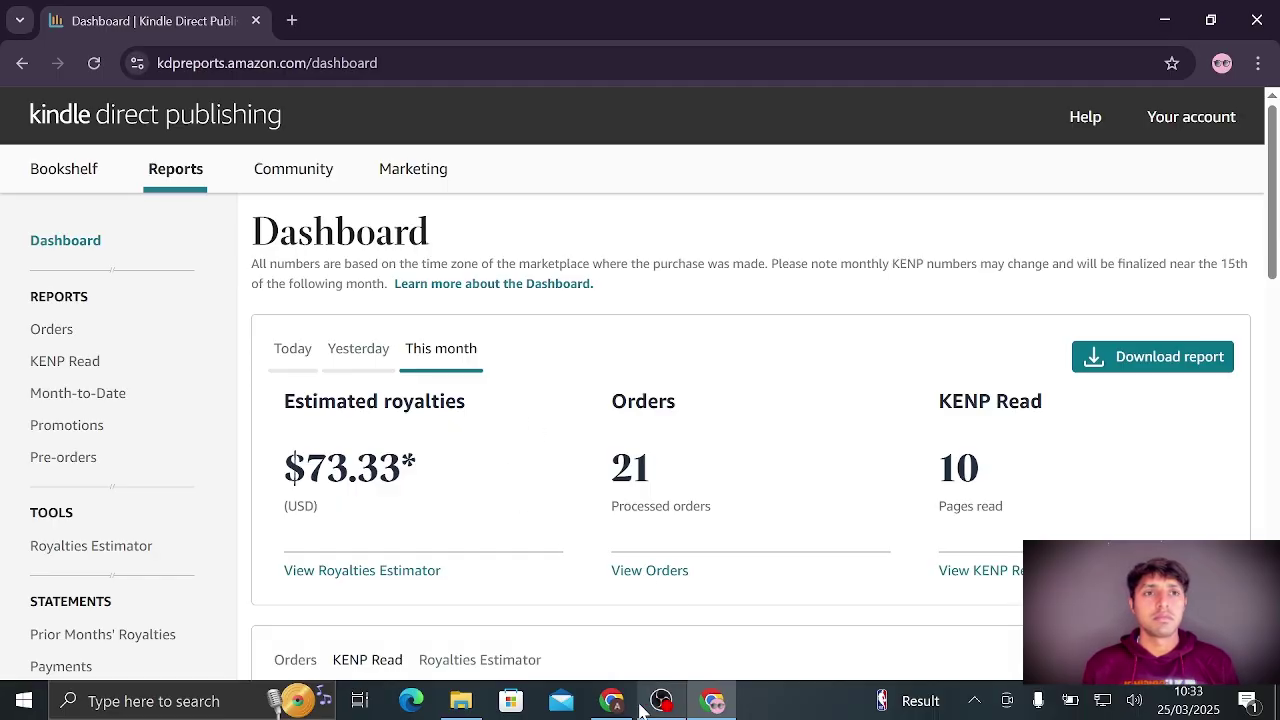
mouse_move(720, 704)
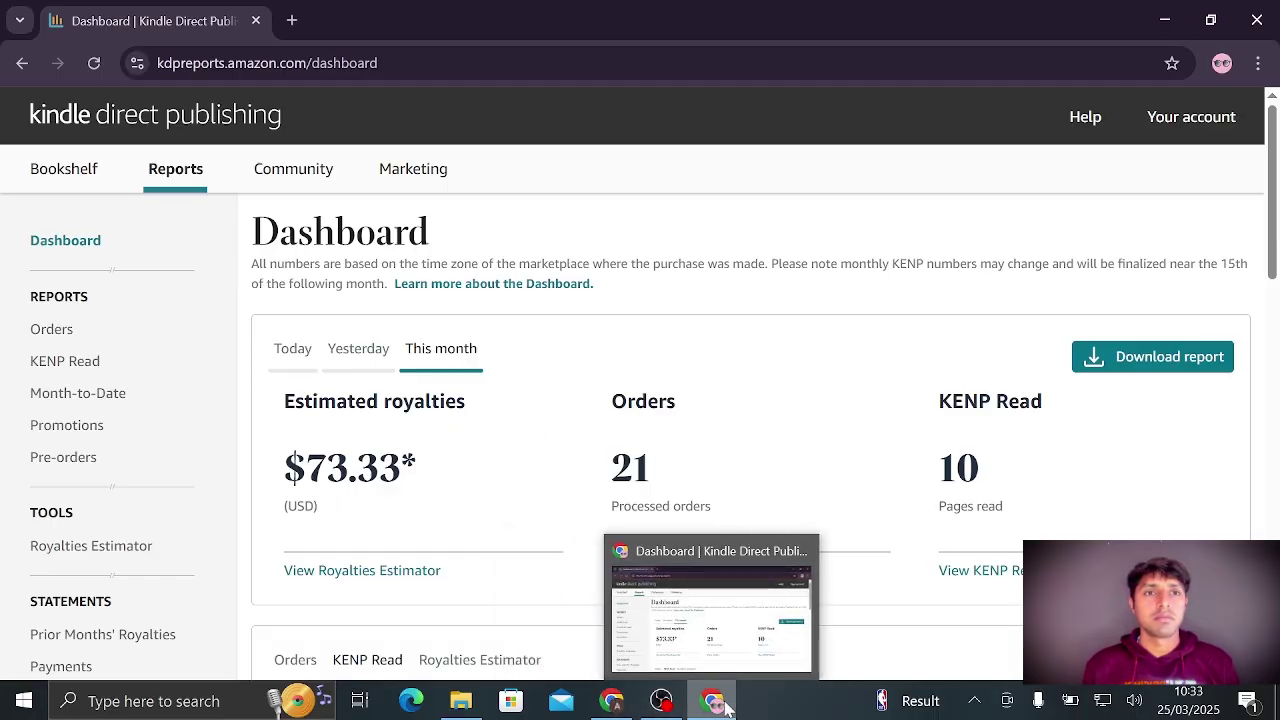
mouse_move(612, 700)
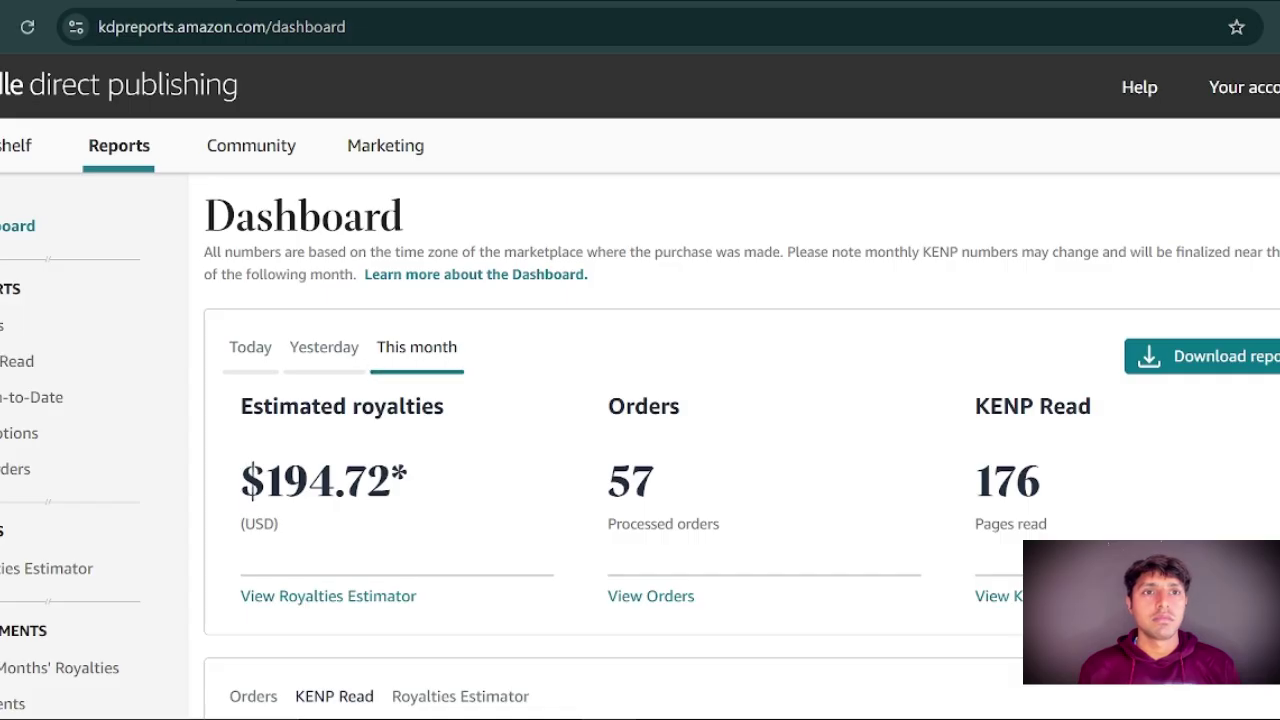
Check the estimated royalties, processed orders and KENP pages read for this month on the third account's dashboard.
drag(242, 480, 408, 480)
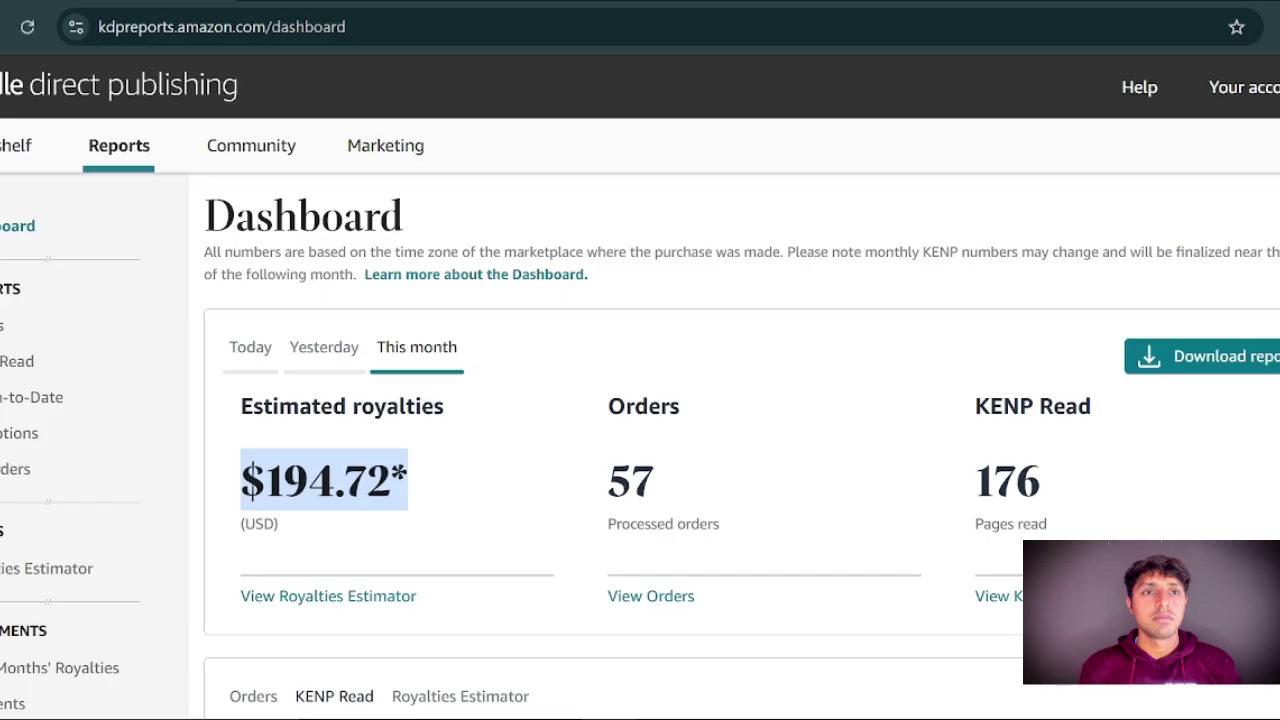
click(464, 487)
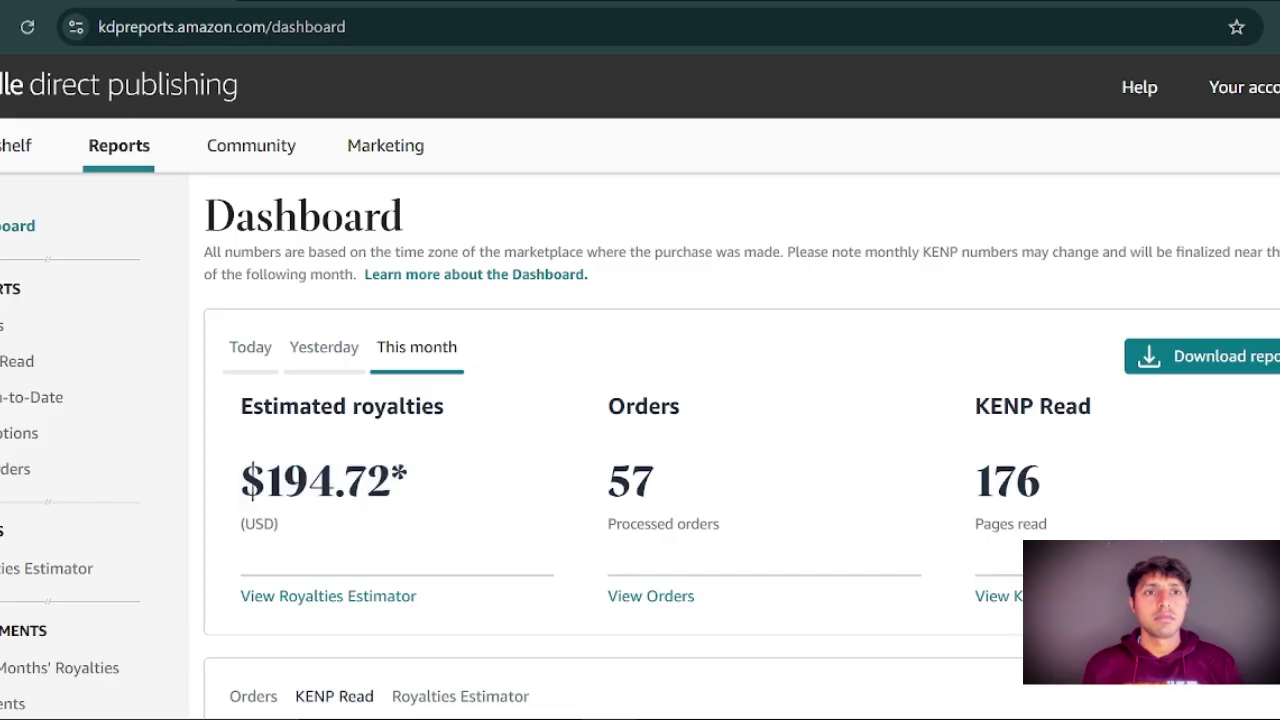
drag(604, 482, 656, 495)
drag(976, 482, 1058, 497)
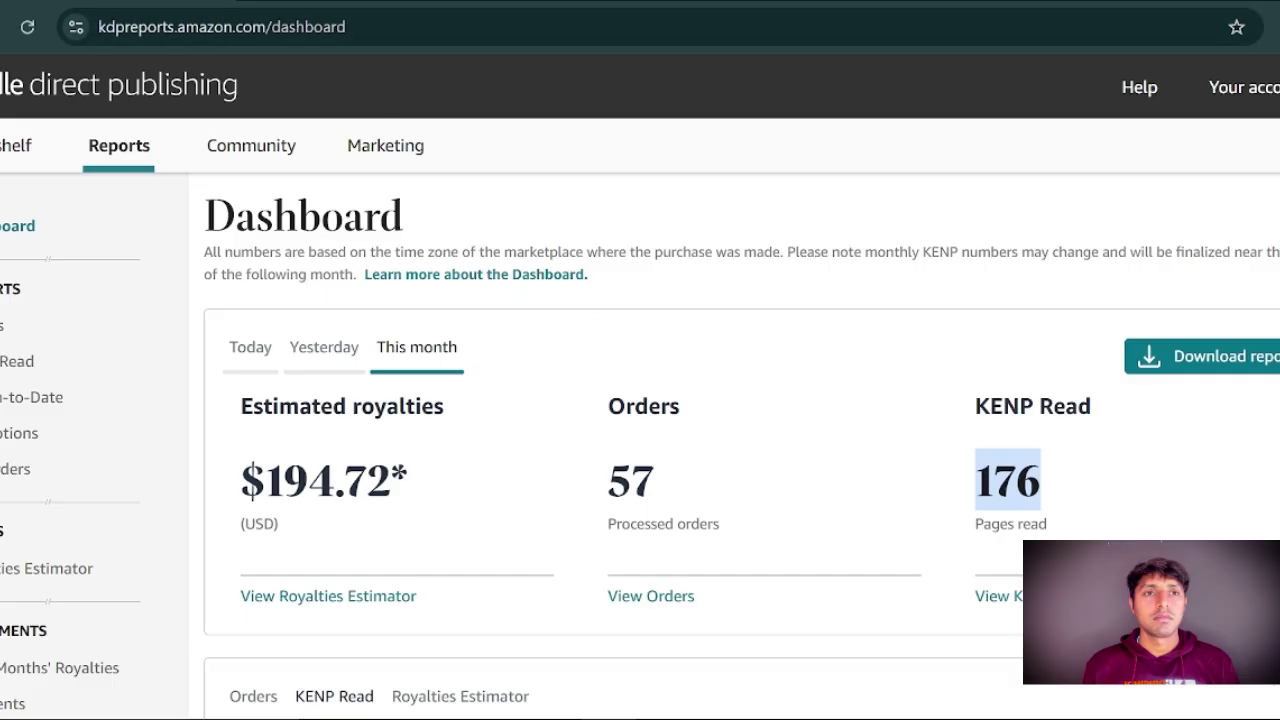
Search Google for "online calculator" in a new browser tab.
key(ctrl+t)
click(628, 413)
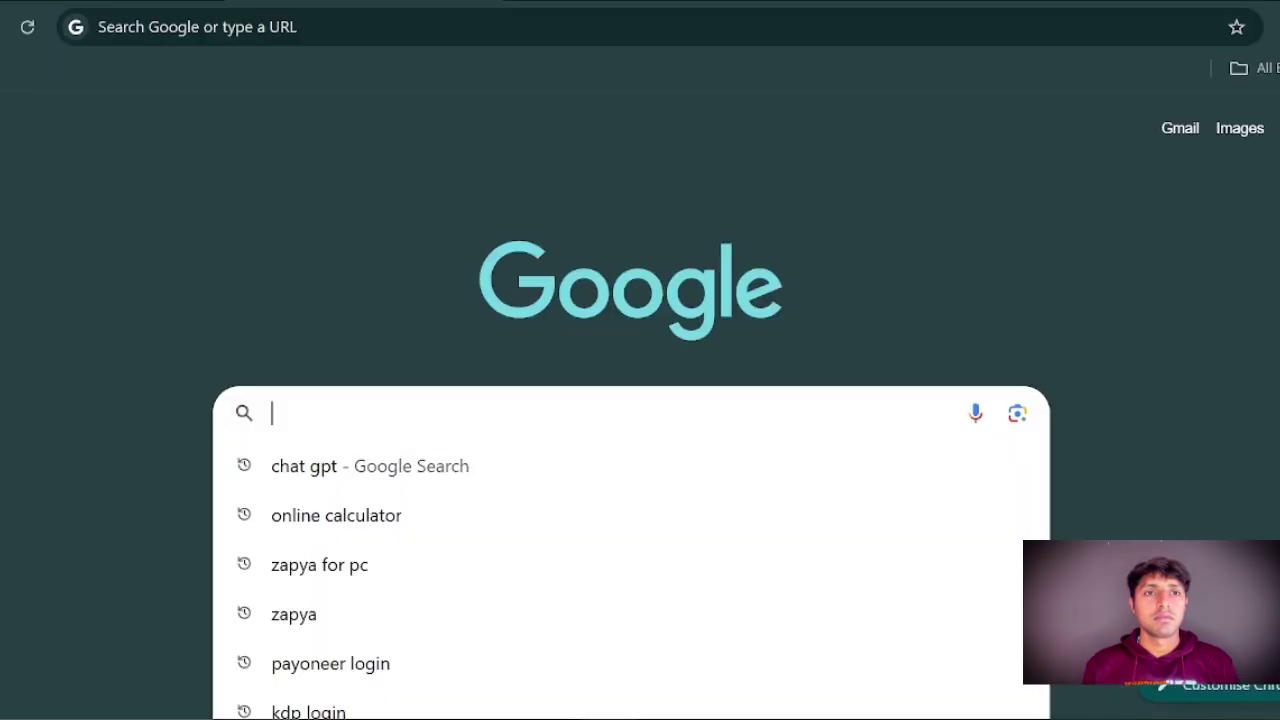
click(337, 514)
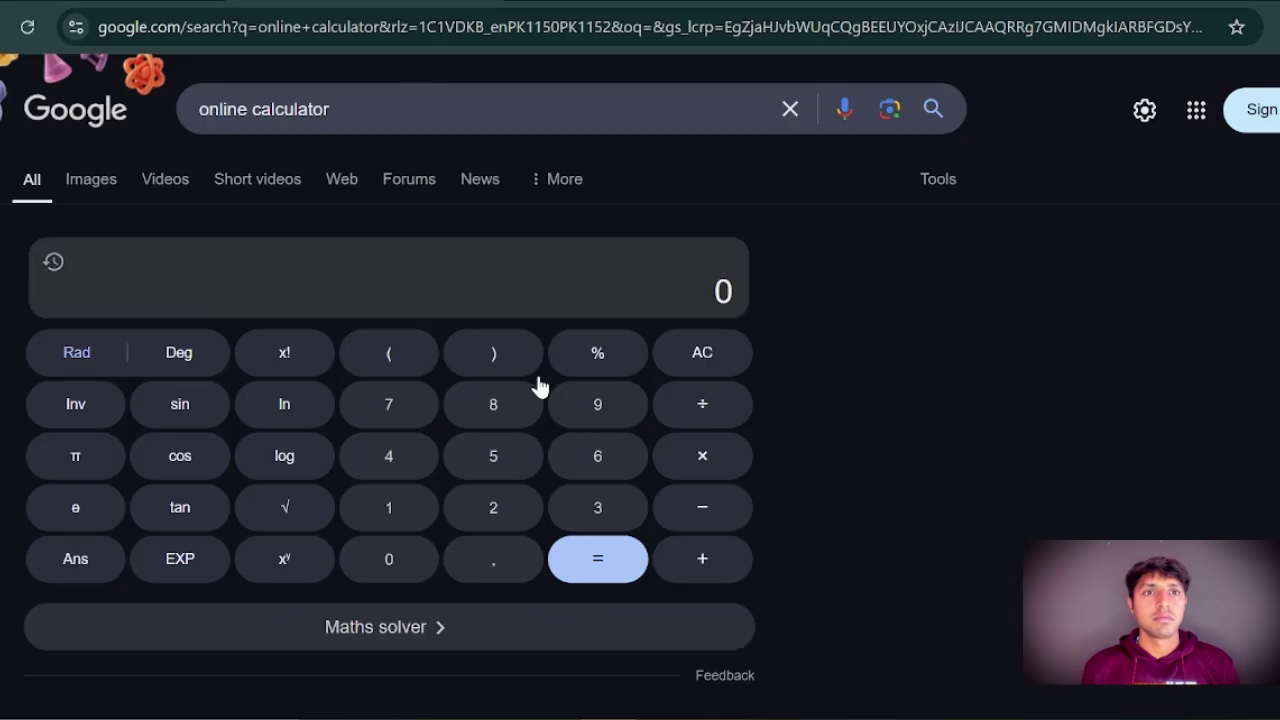
Calculate 194 × 280 in the online calculator.
click(392, 527)
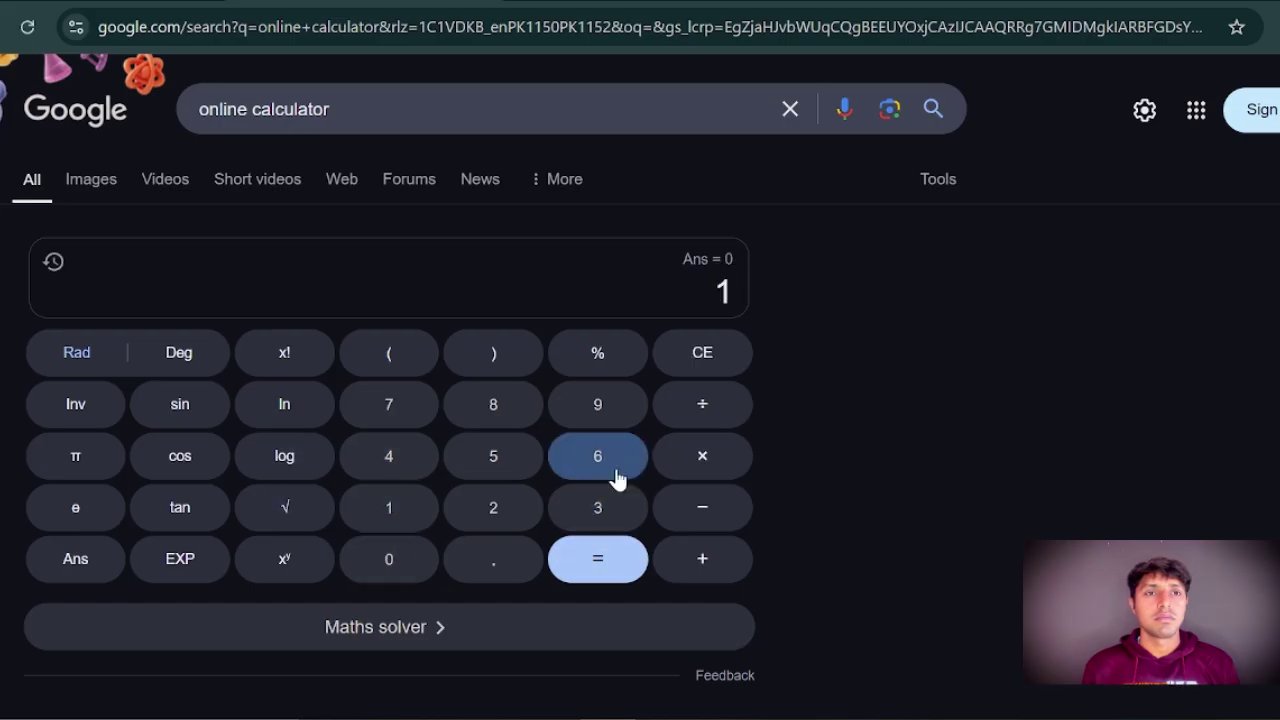
click(598, 410)
click(395, 460)
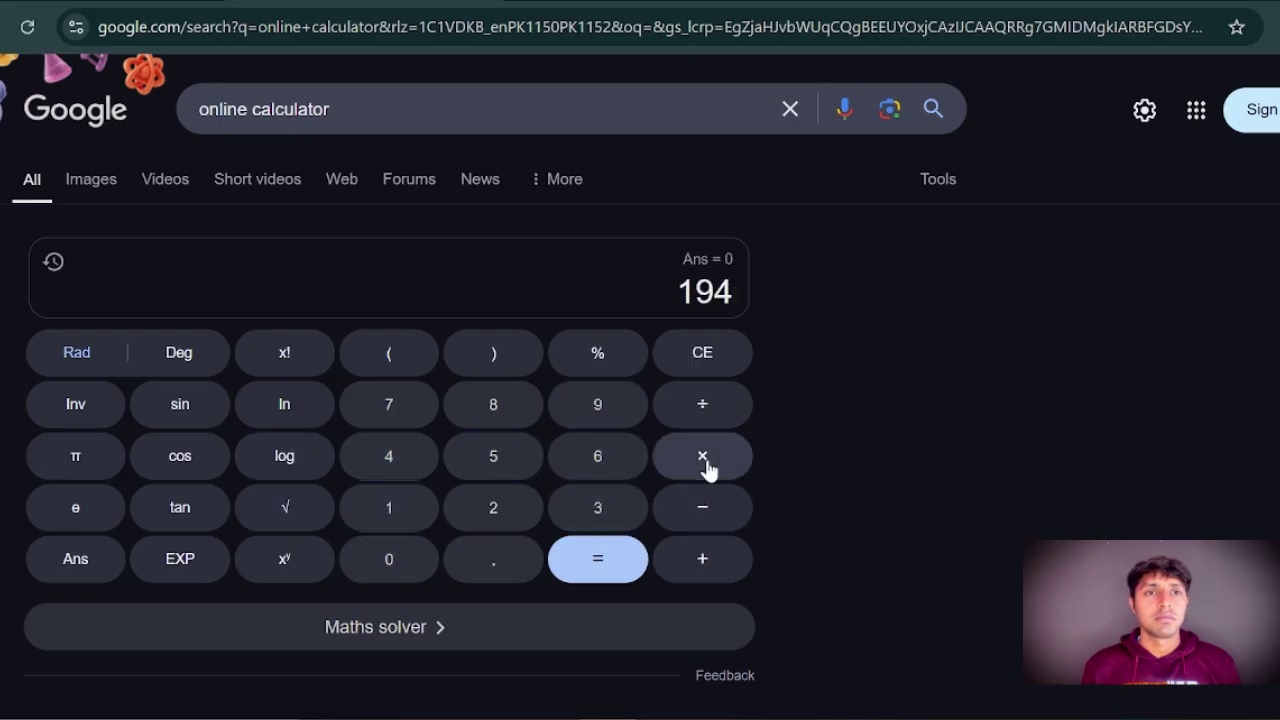
click(709, 464)
click(493, 517)
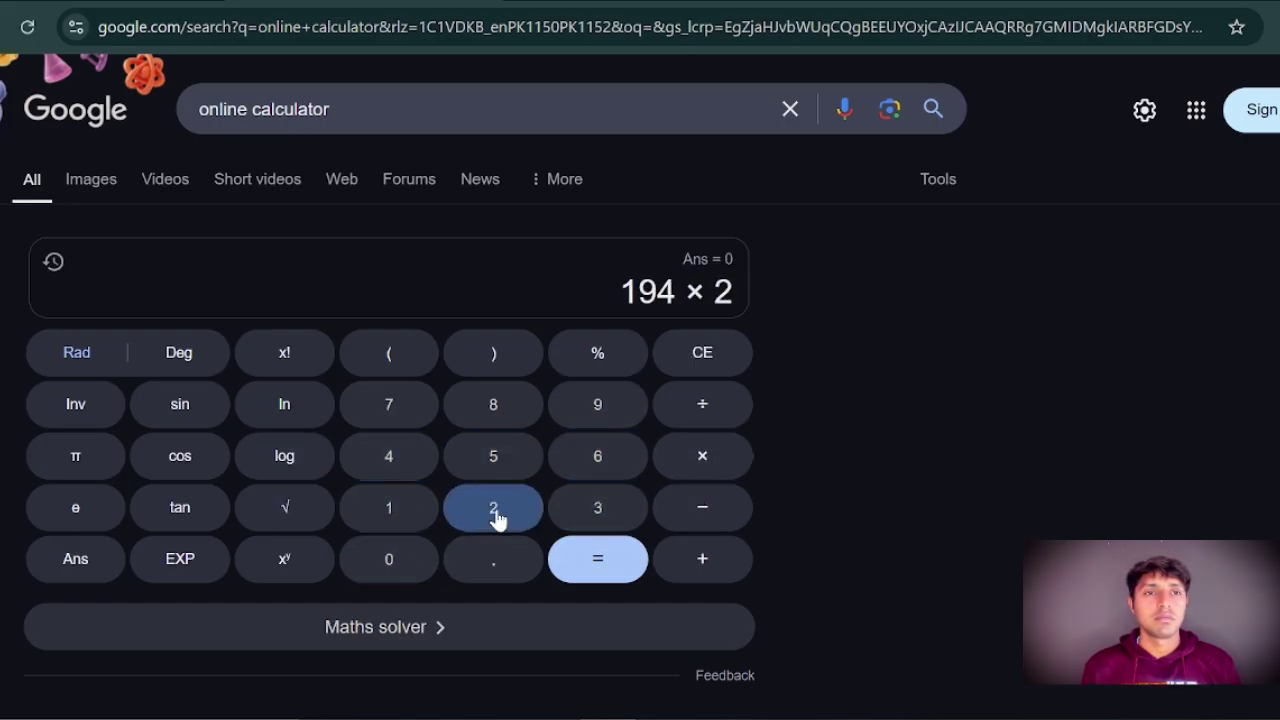
click(495, 415)
click(391, 560)
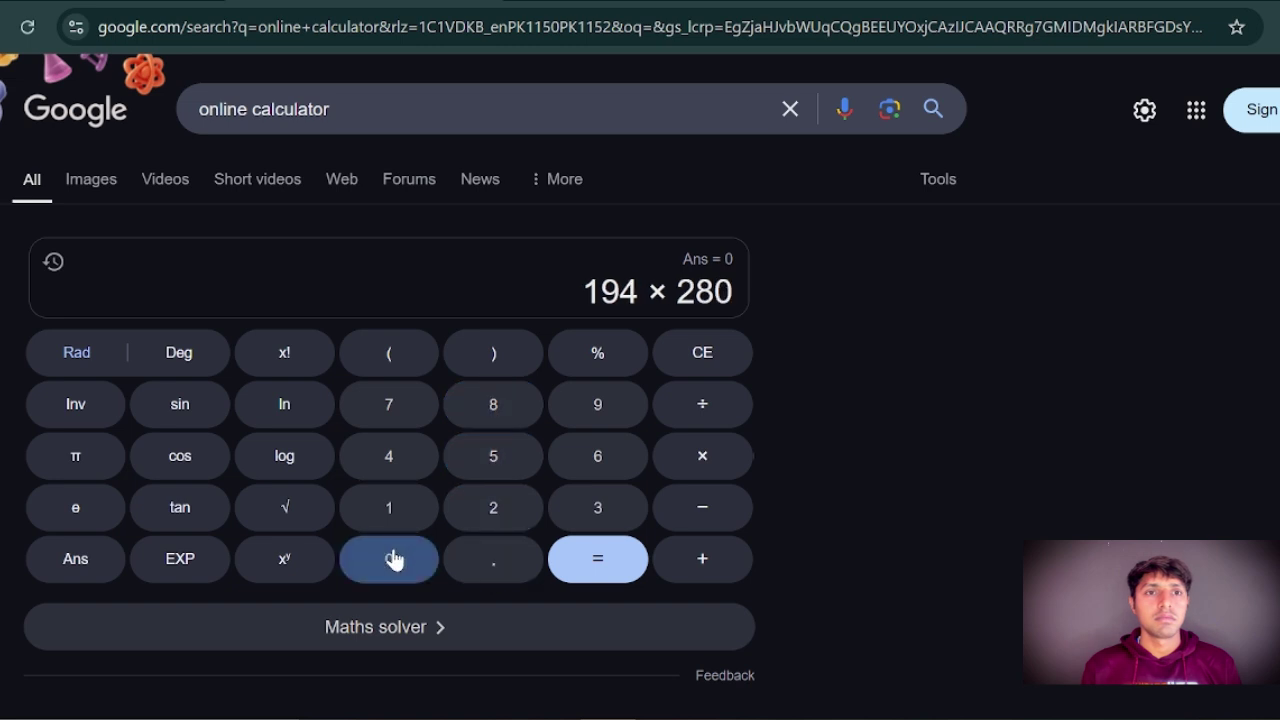
click(600, 558)
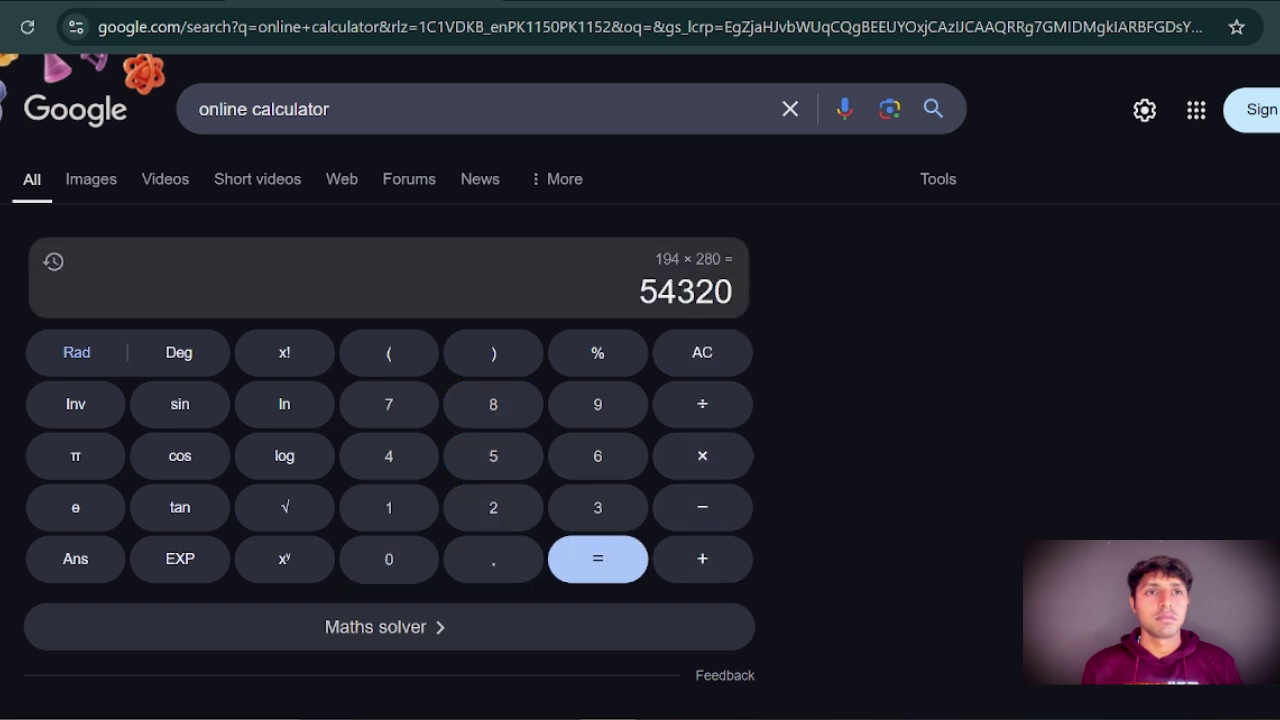
Examine the multiplication result on the calculator display.
drag(677, 291, 734, 291)
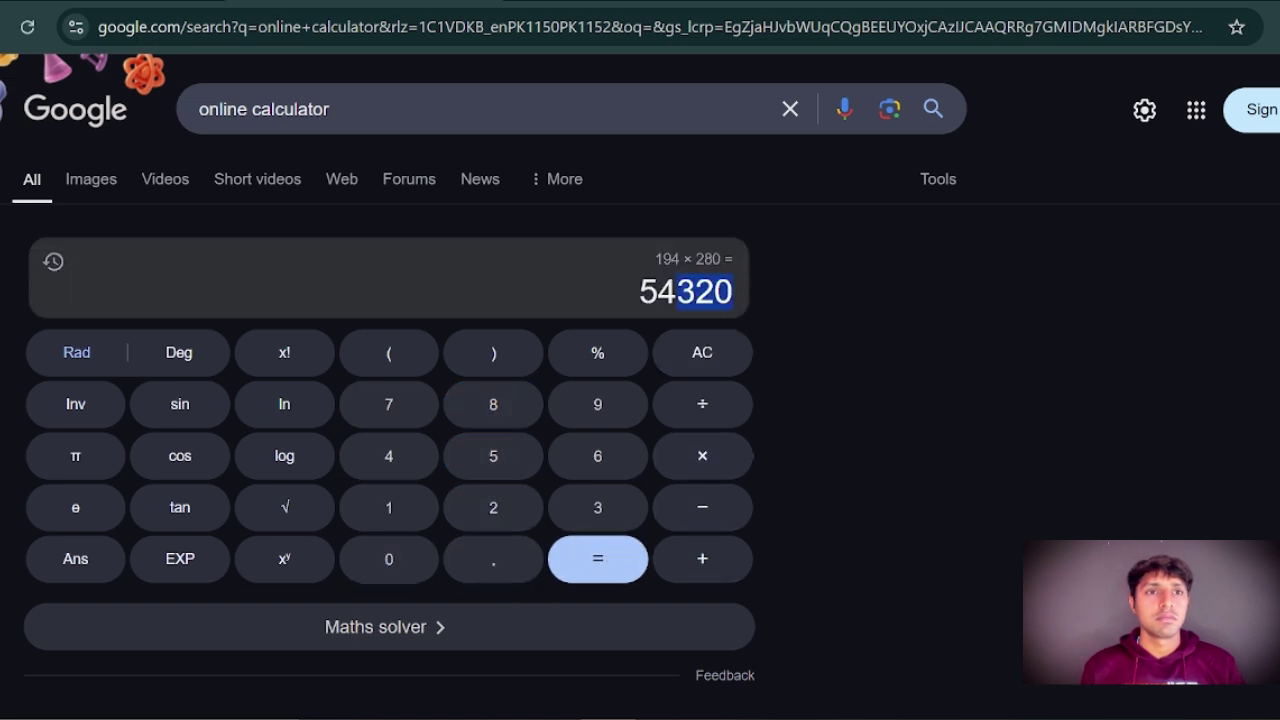
click(645, 292)
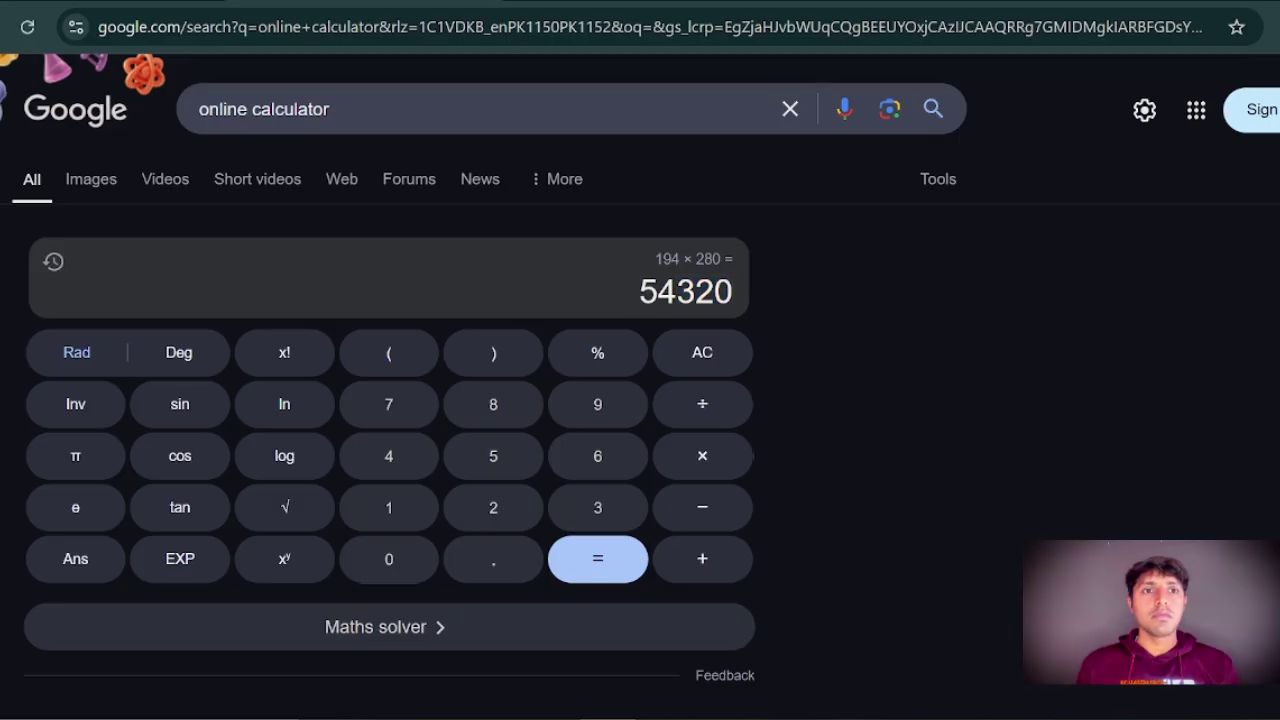
drag(743, 307, 625, 290)
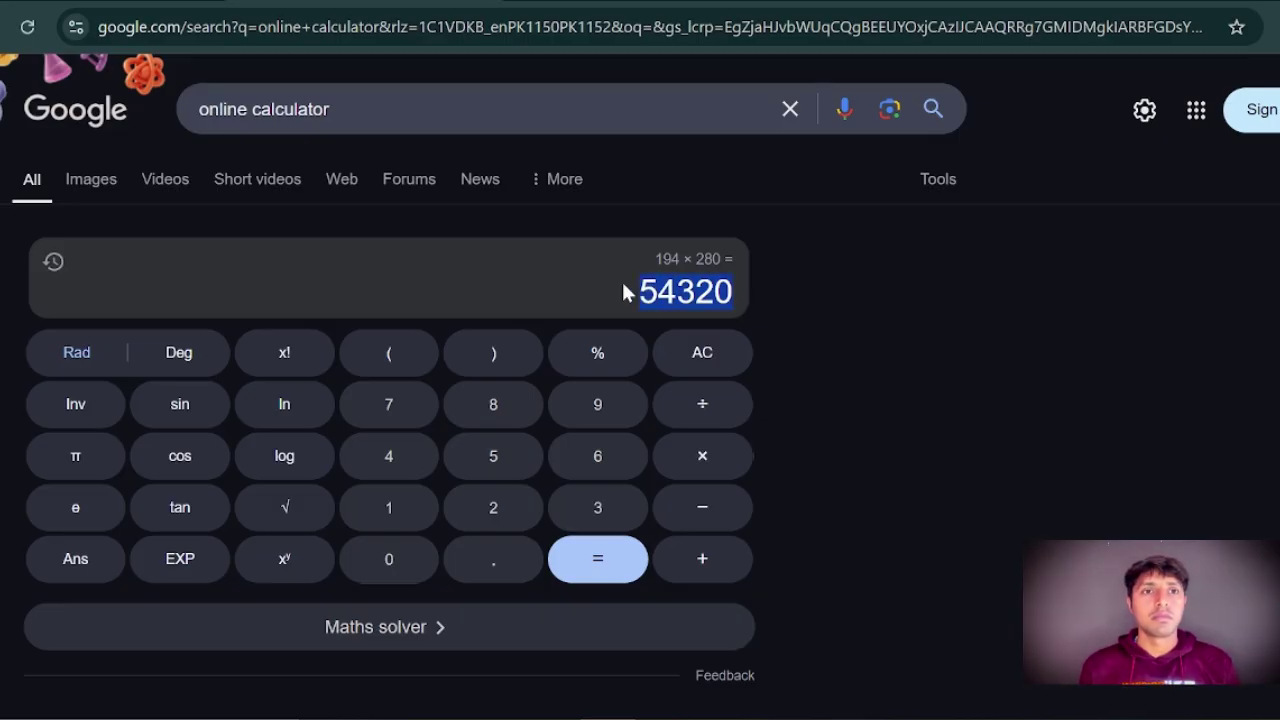
click(966, 434)
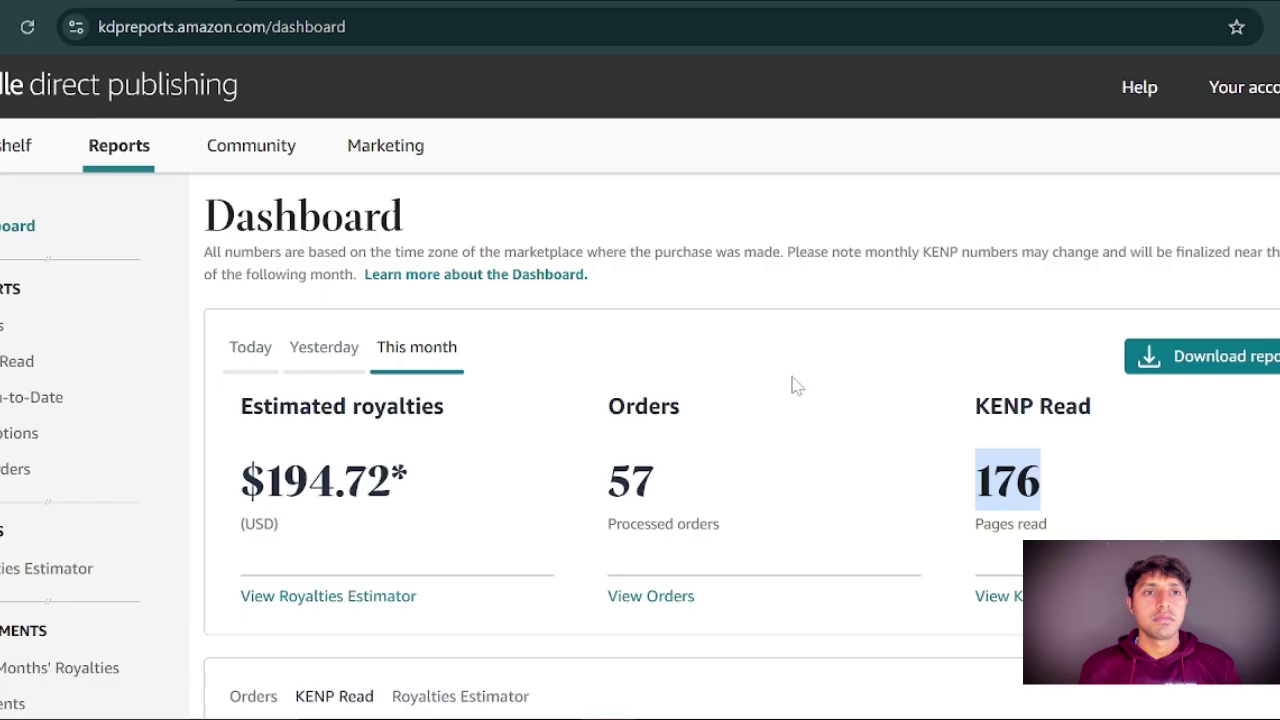
Return to the KDP dashboard and examine this month's estimated royalties again.
click(820, 390)
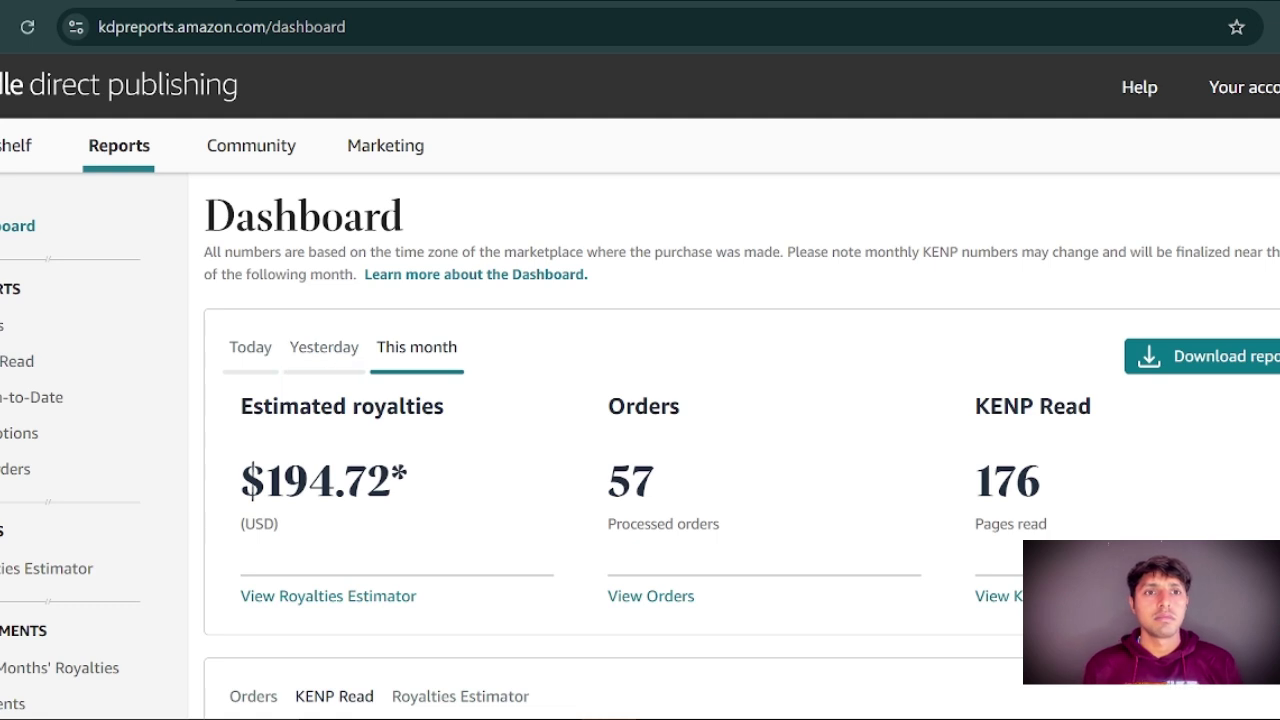
drag(228, 487, 414, 491)
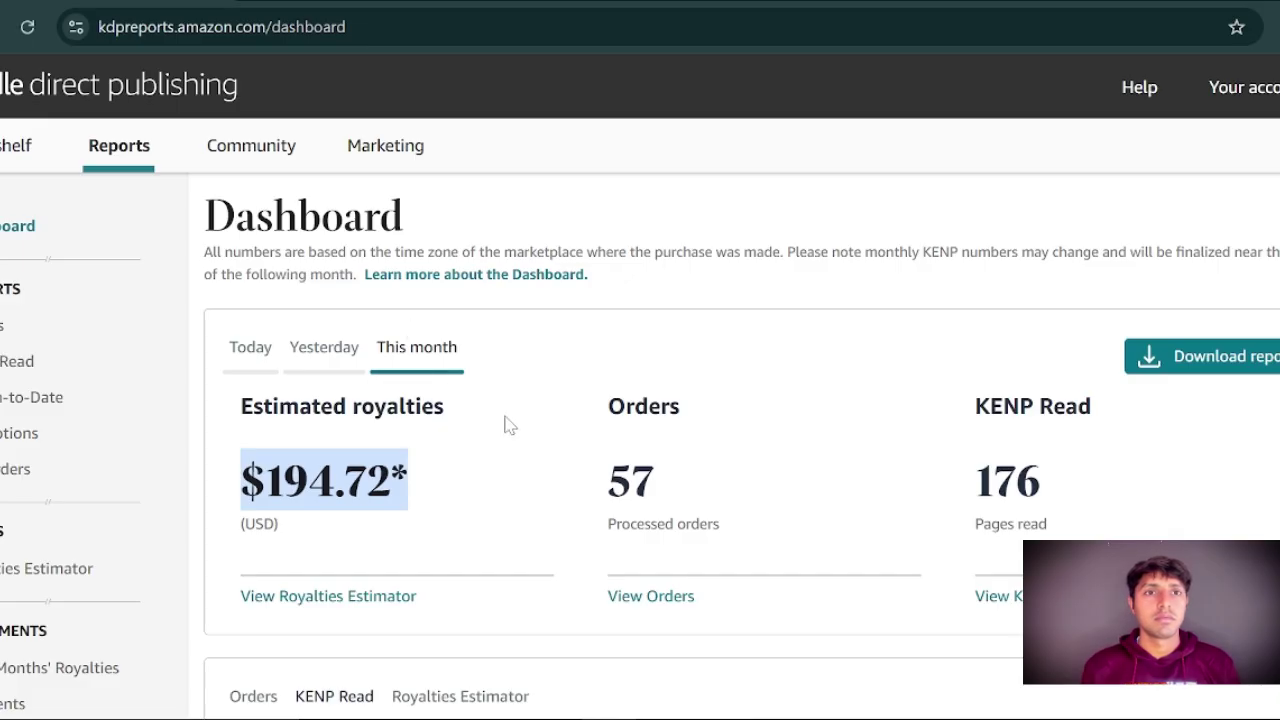
click(552, 444)
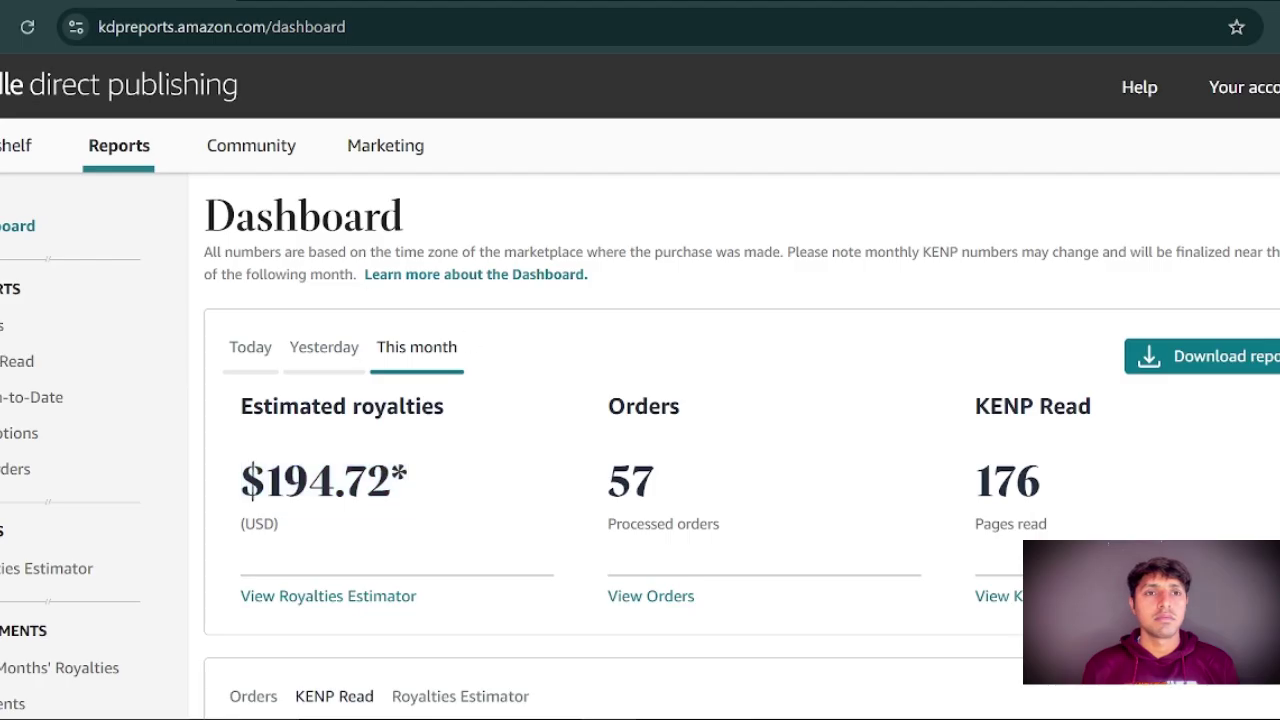
Open the Bookshelf and start creating a new title.
click(12, 145)
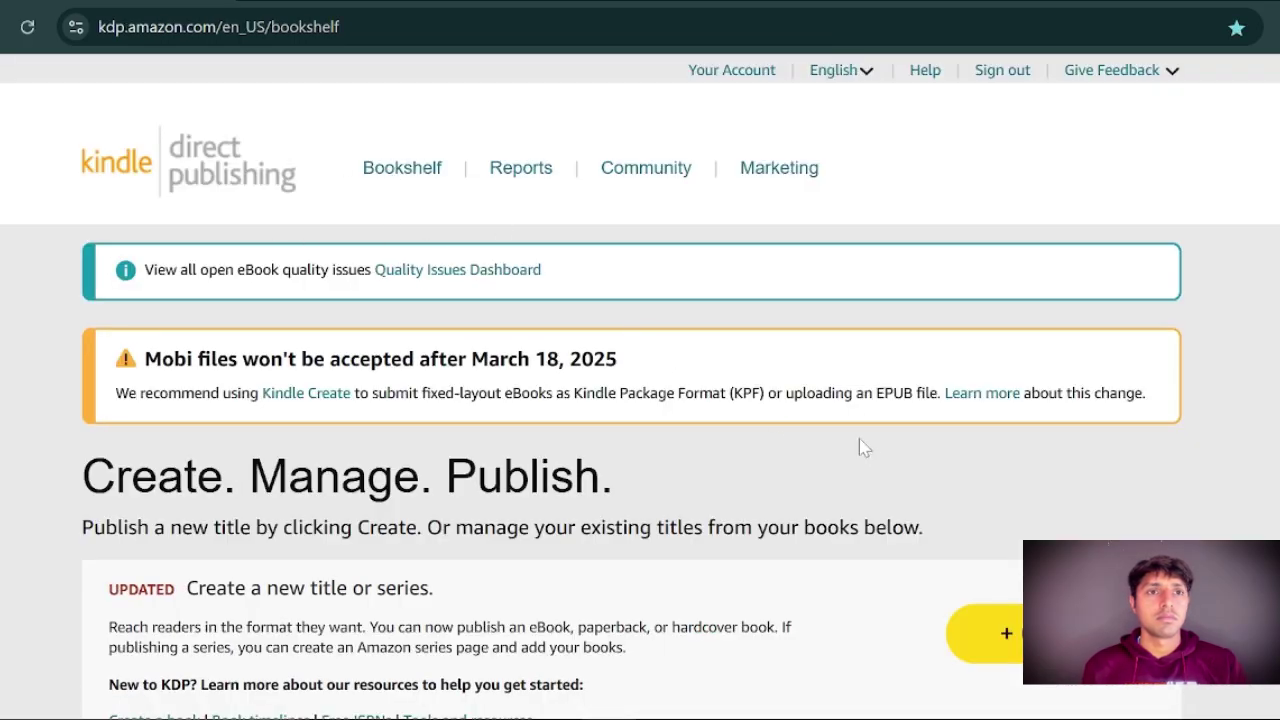
scroll(860, 440, down, 1)
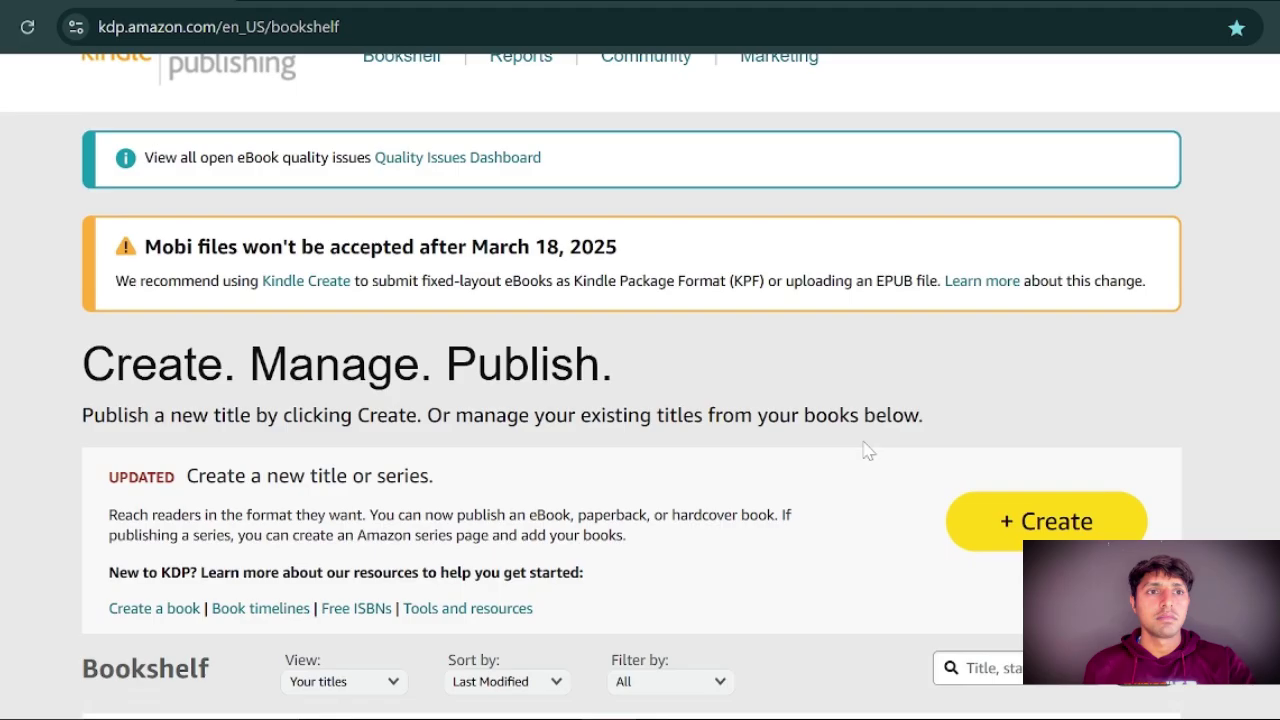
click(1058, 530)
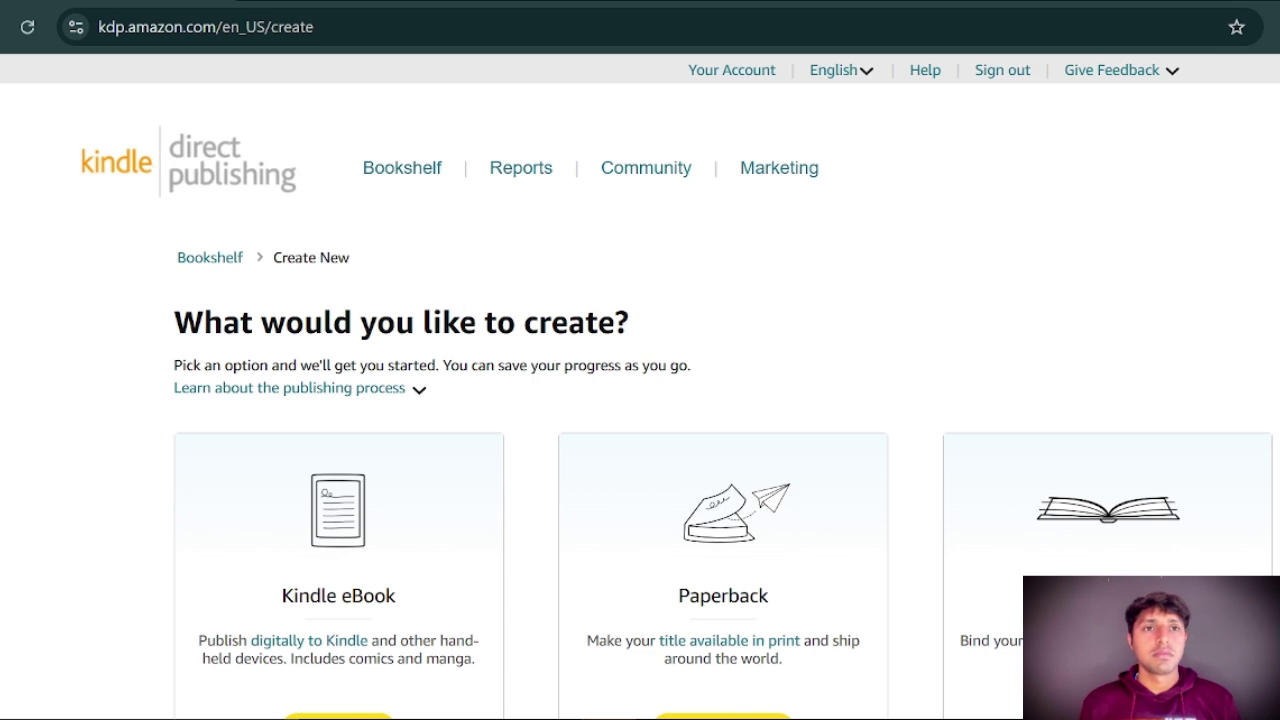
Review the Kindle eBook, Paperback and Hardcover options for the new title.
scroll(545, 340, down, 3)
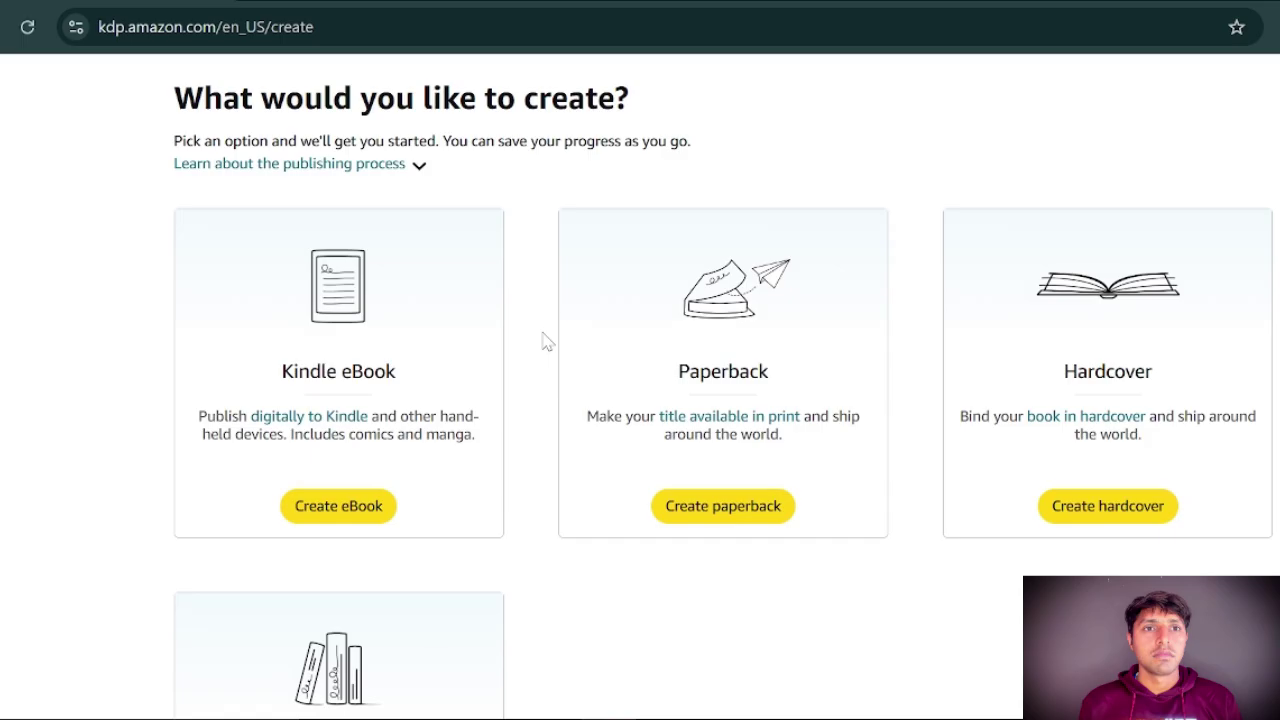
drag(277, 371, 396, 371)
drag(678, 371, 750, 372)
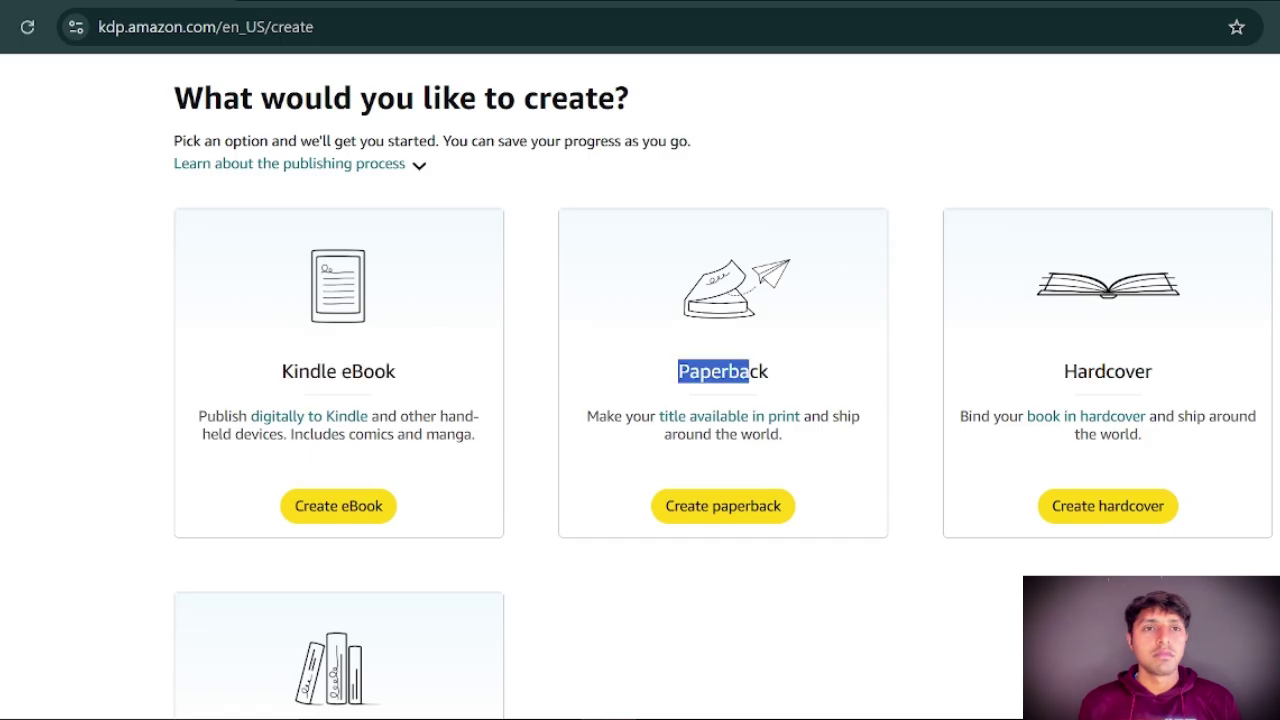
drag(1064, 371, 1147, 372)
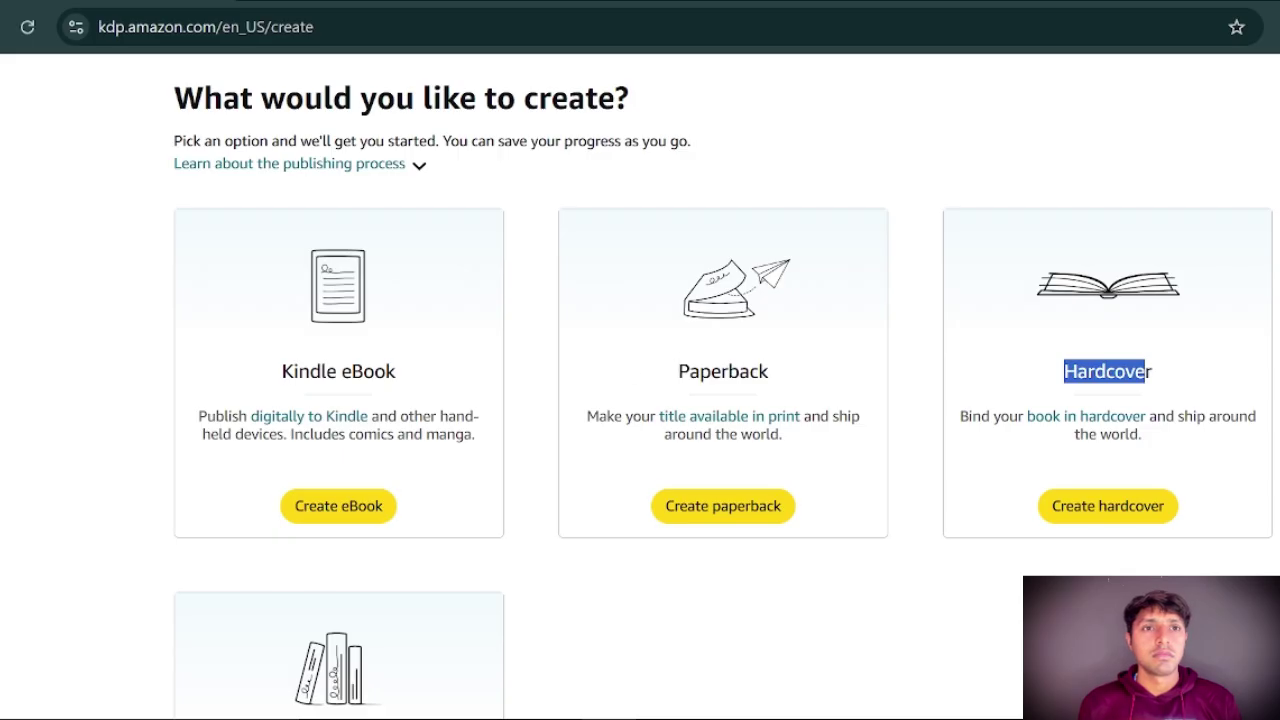
Choose Kindle eBook as the format and start creating the new title.
click(199, 427)
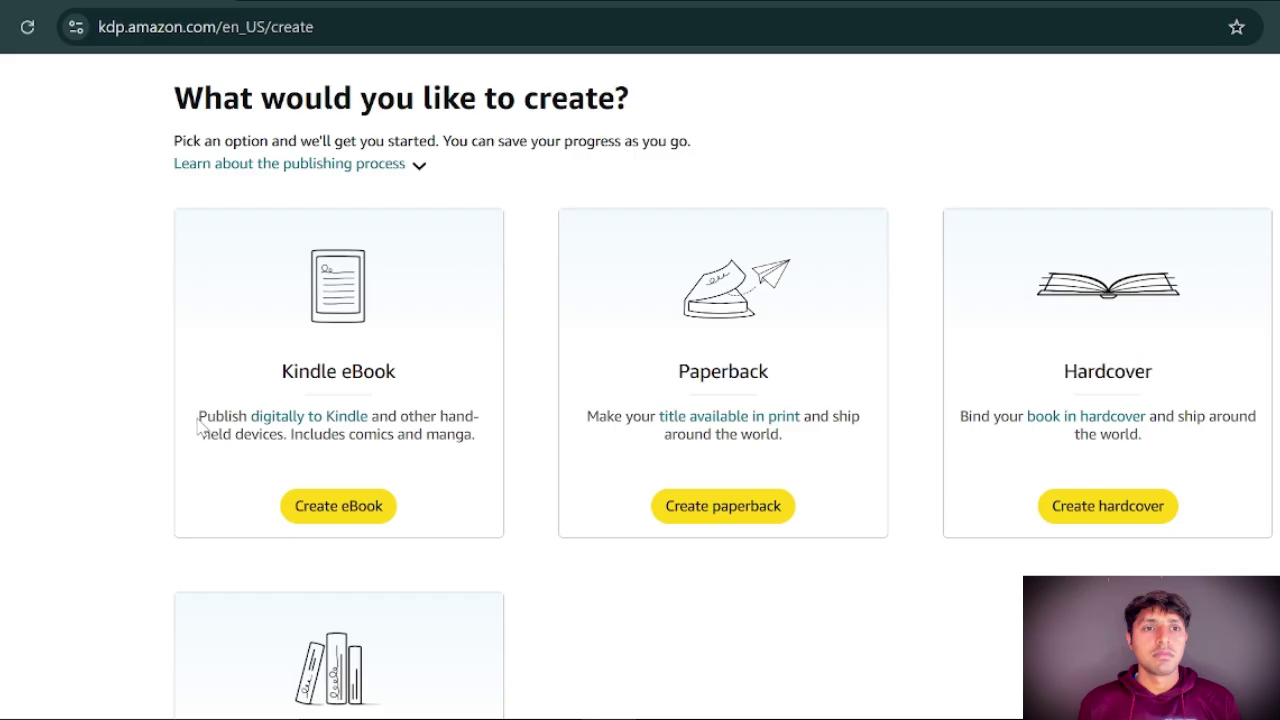
drag(199, 427, 500, 457)
click(433, 486)
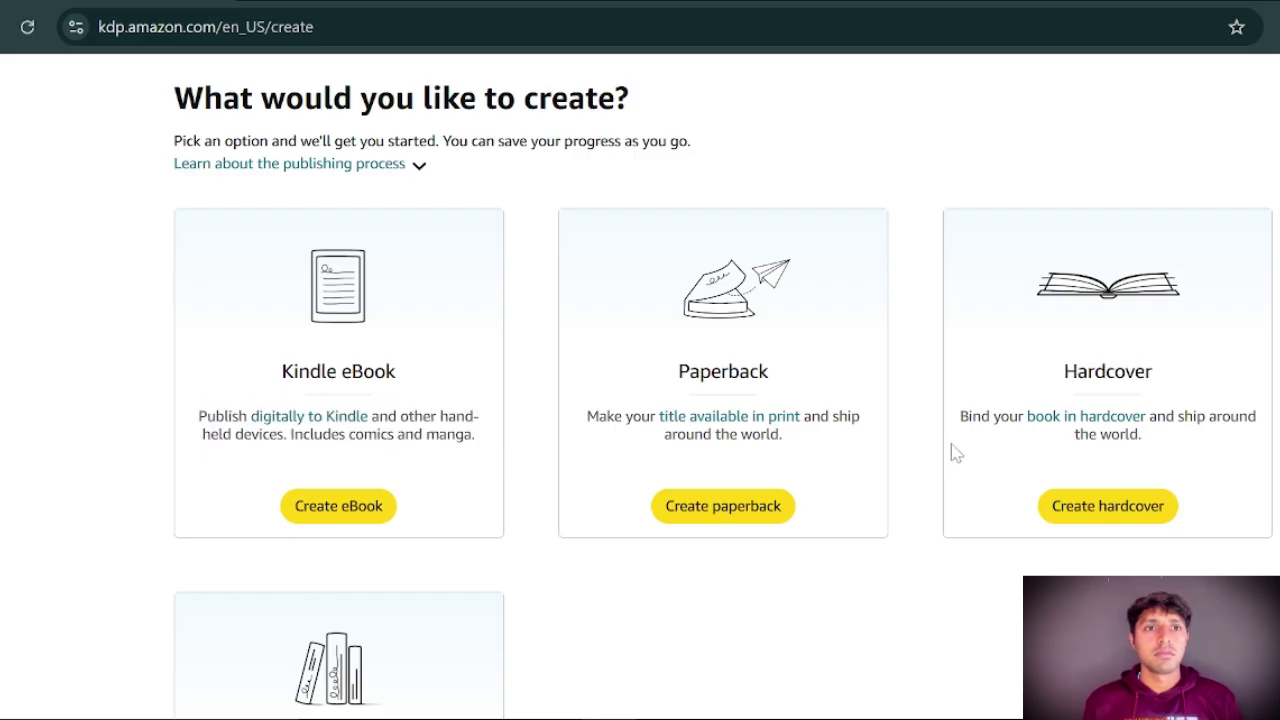
double_click(723, 371)
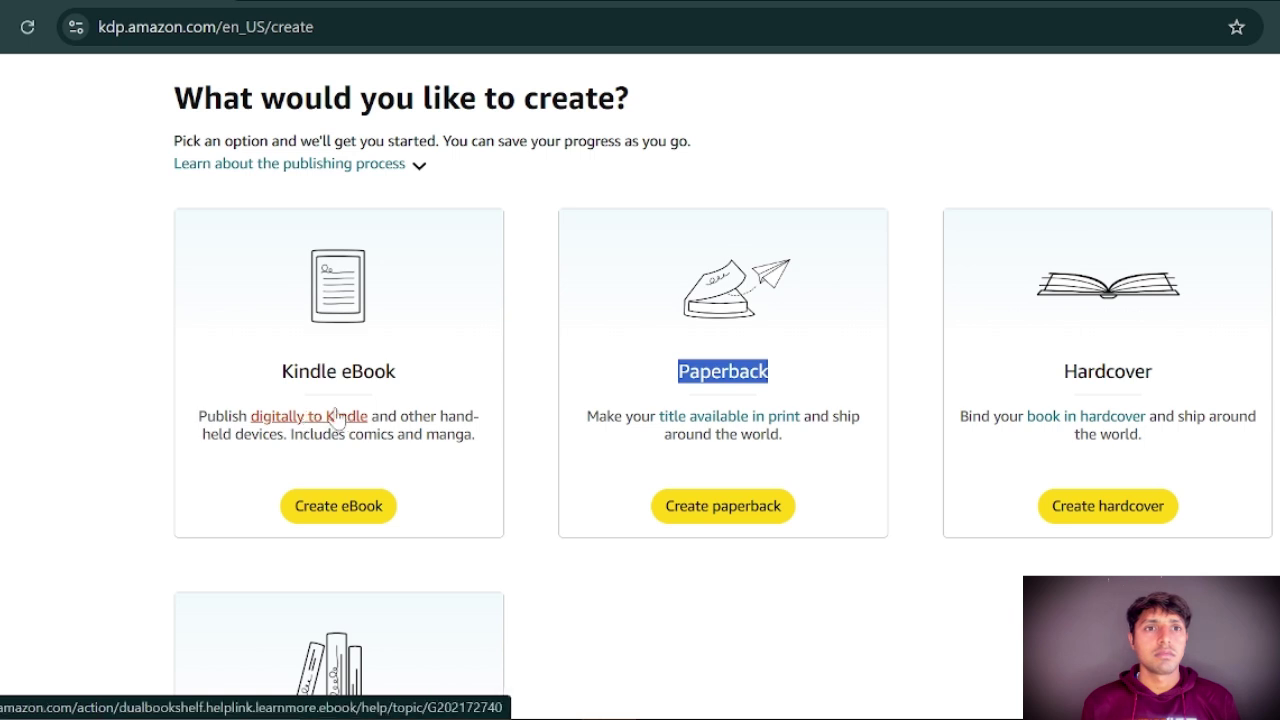
click(780, 330)
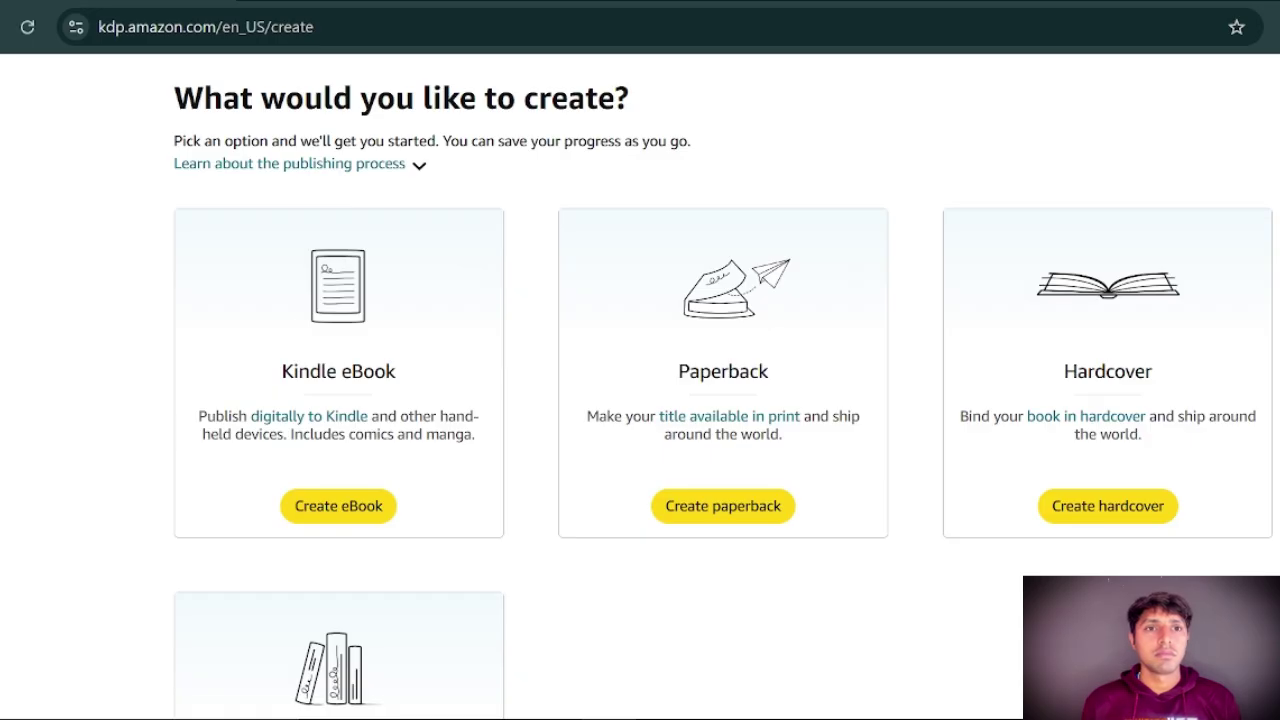
click(322, 510)
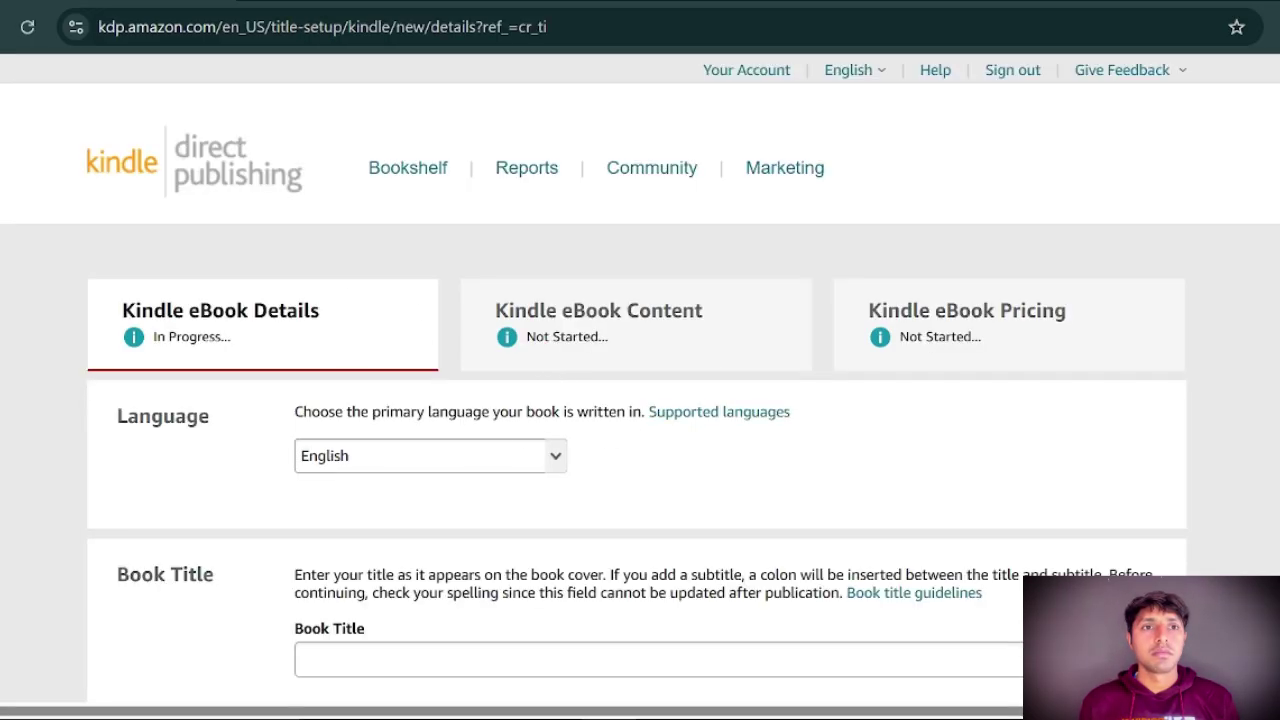
Examine the Kindle eBook Details, Kindle eBook Content and Kindle eBook Pricing stages of the title setup.
drag(121, 310, 381, 319)
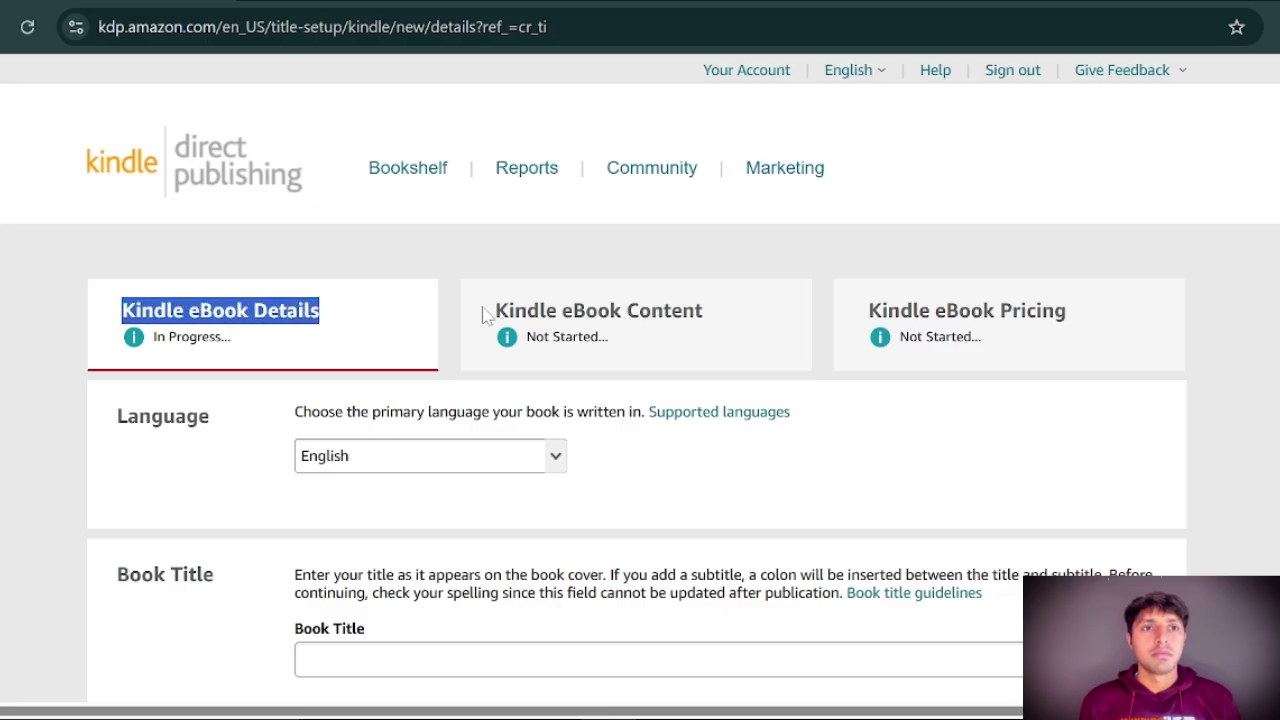
drag(488, 310, 717, 306)
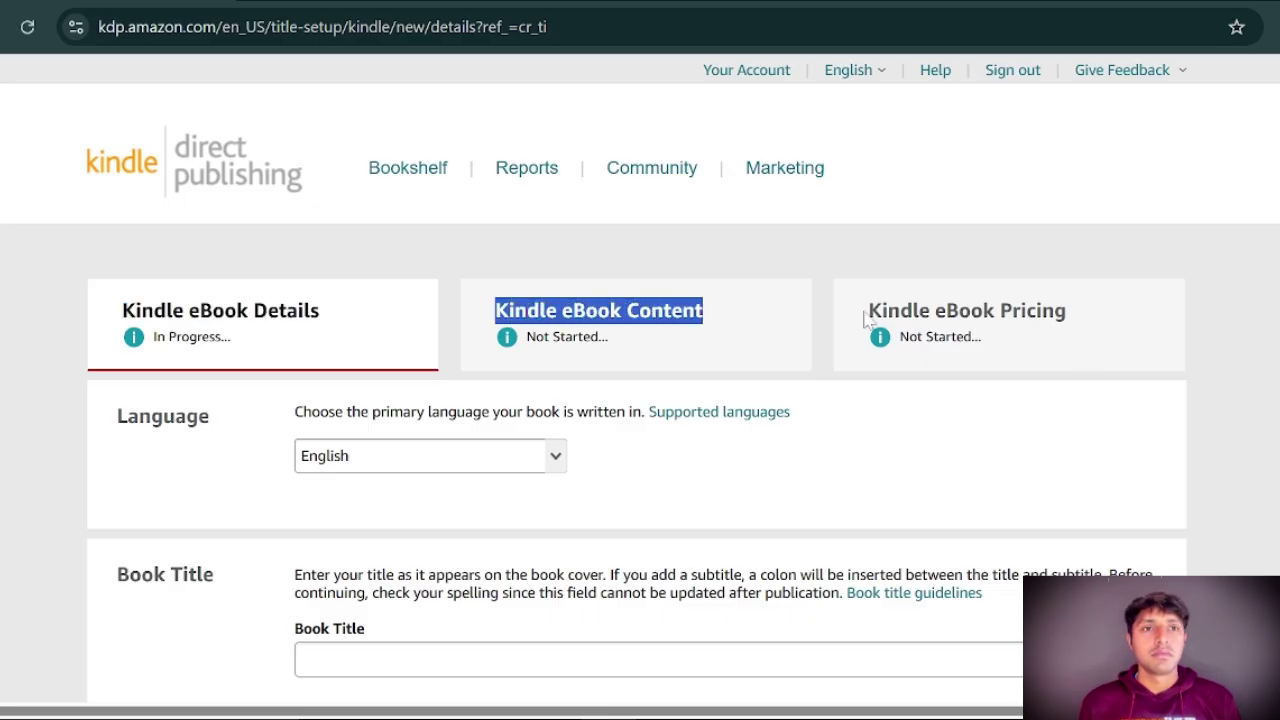
drag(865, 318, 1068, 312)
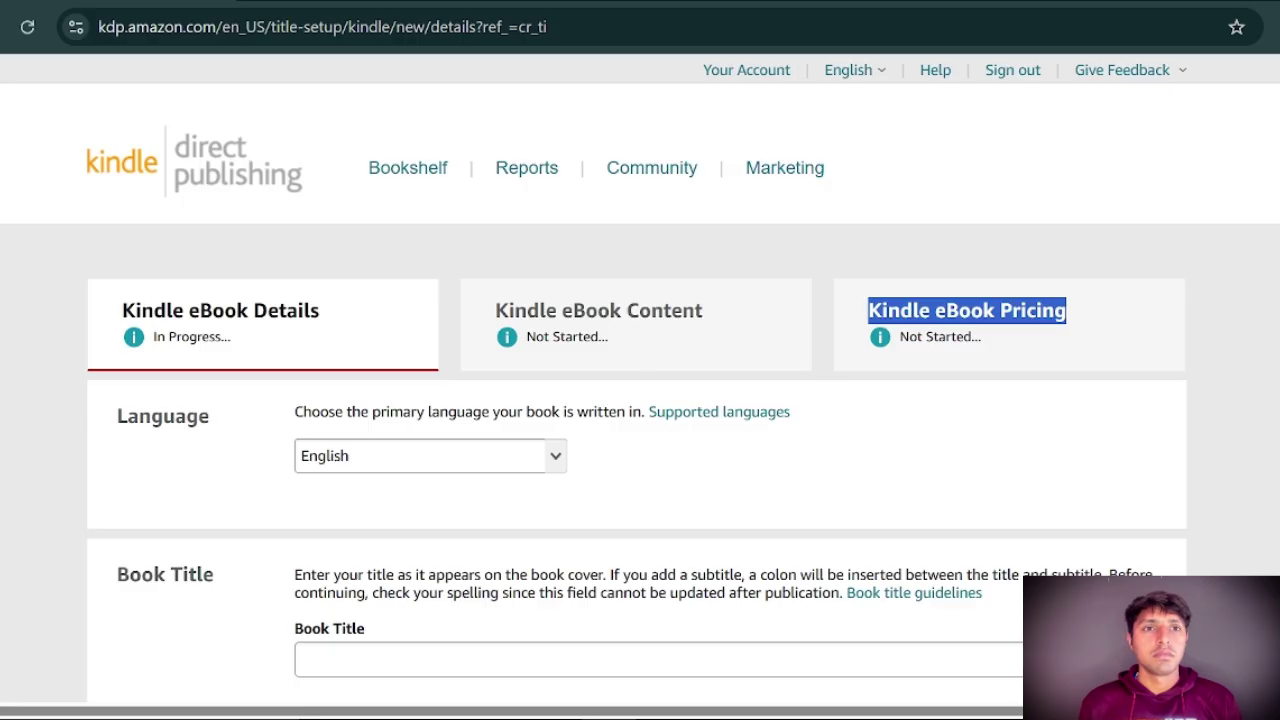
scroll(252, 420, down, 1)
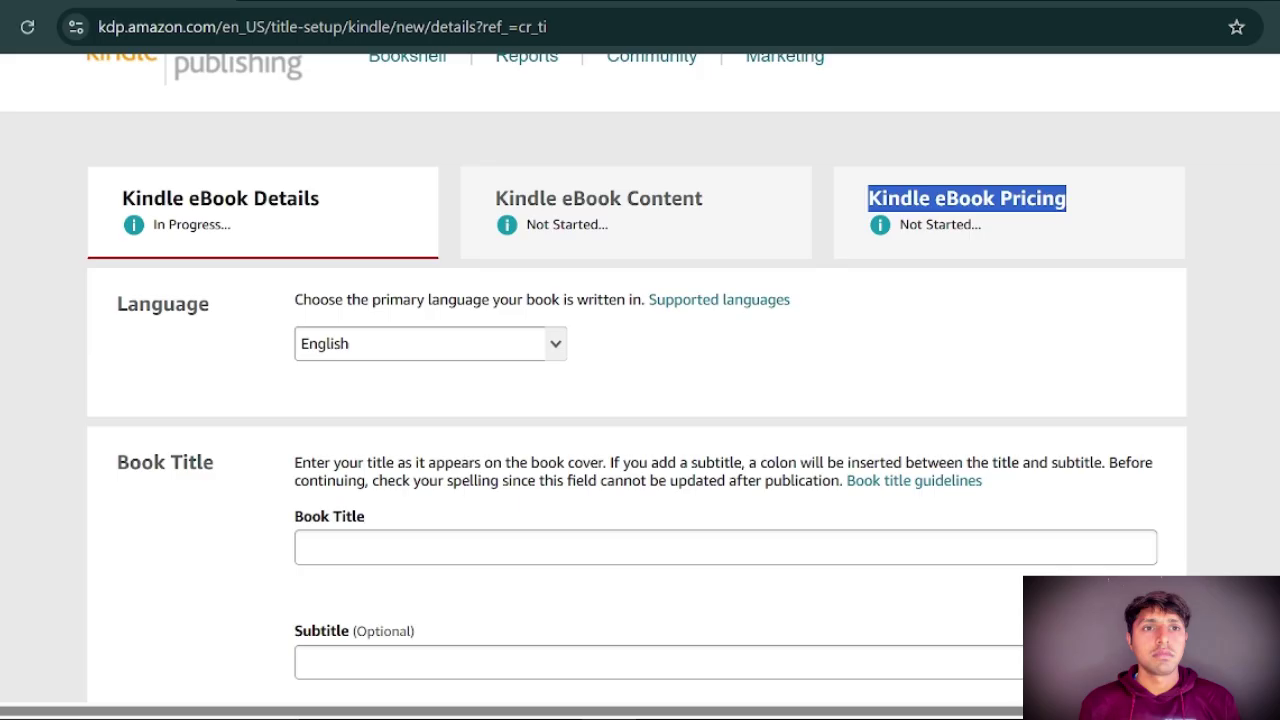
Examine the Language section of the eBook details and its primary language setting.
drag(117, 304, 209, 304)
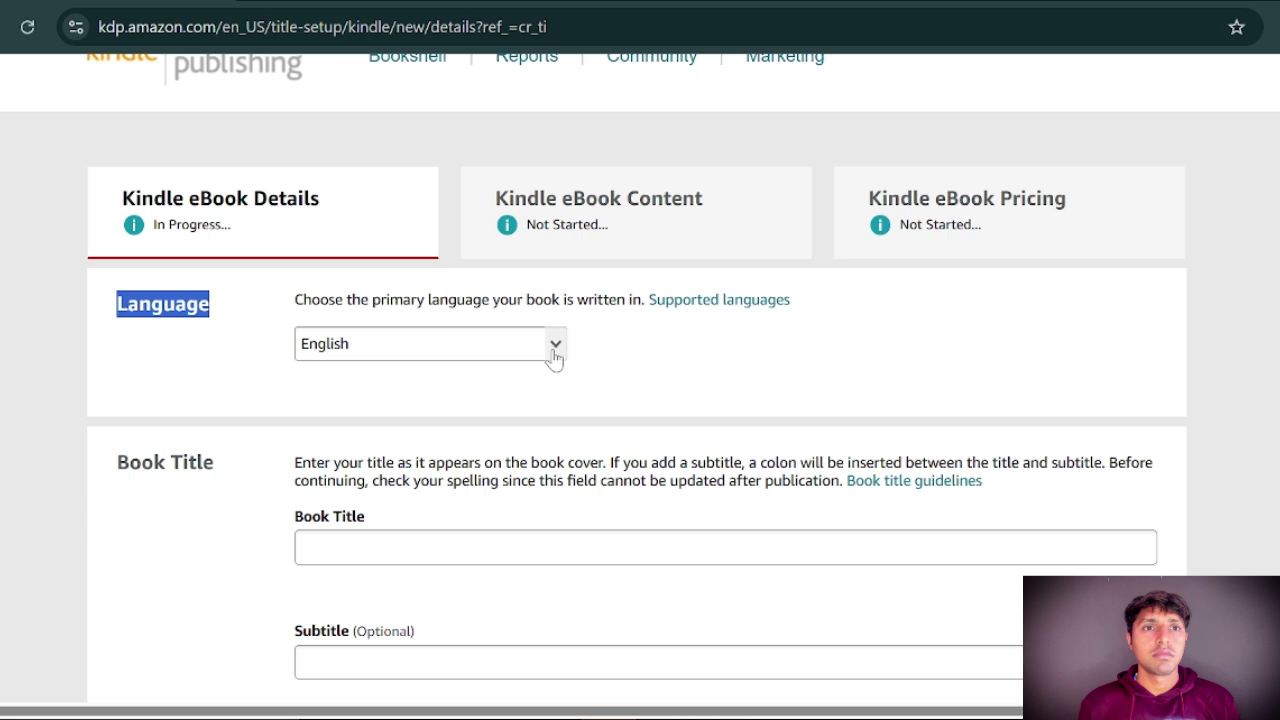
drag(349, 343, 308, 343)
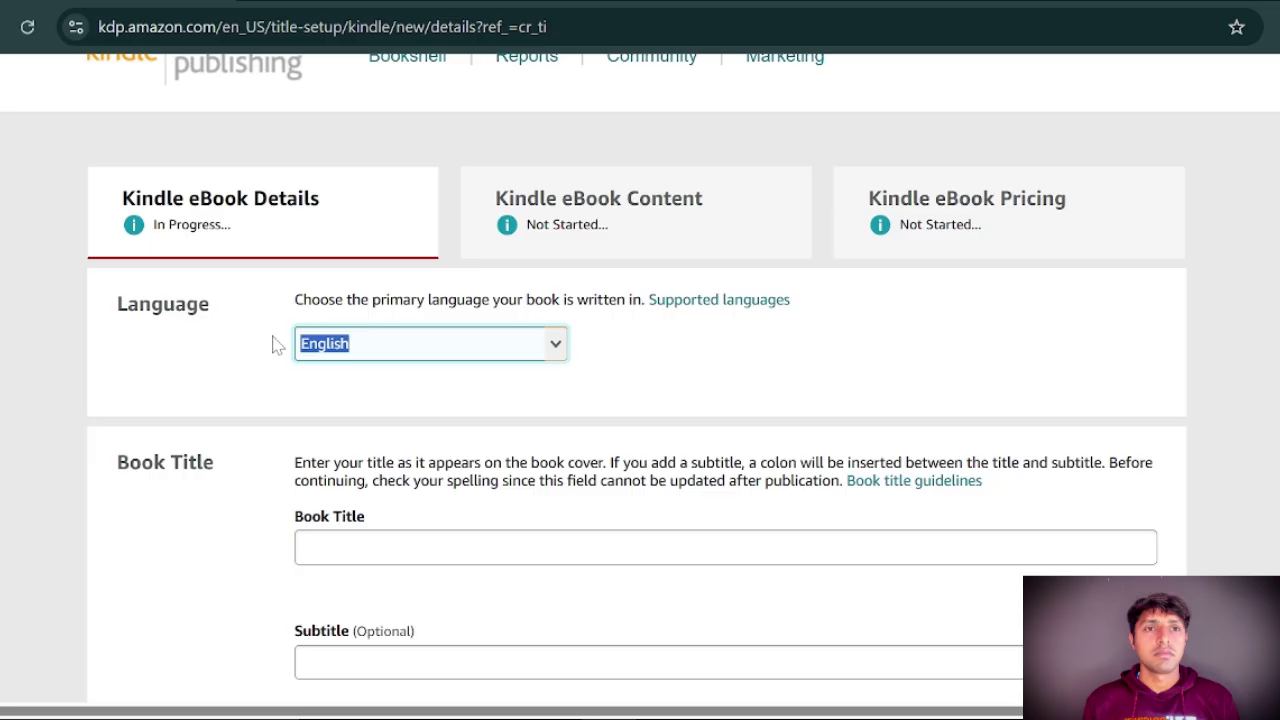
click(554, 348)
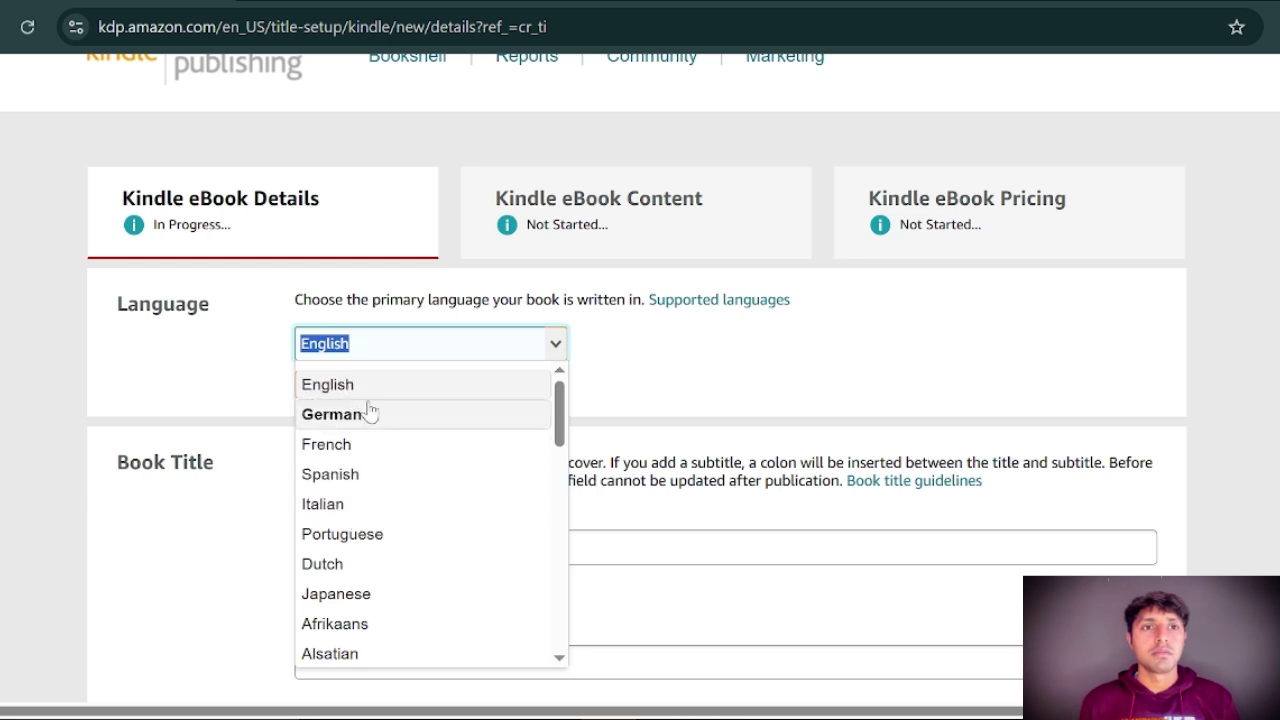
click(638, 372)
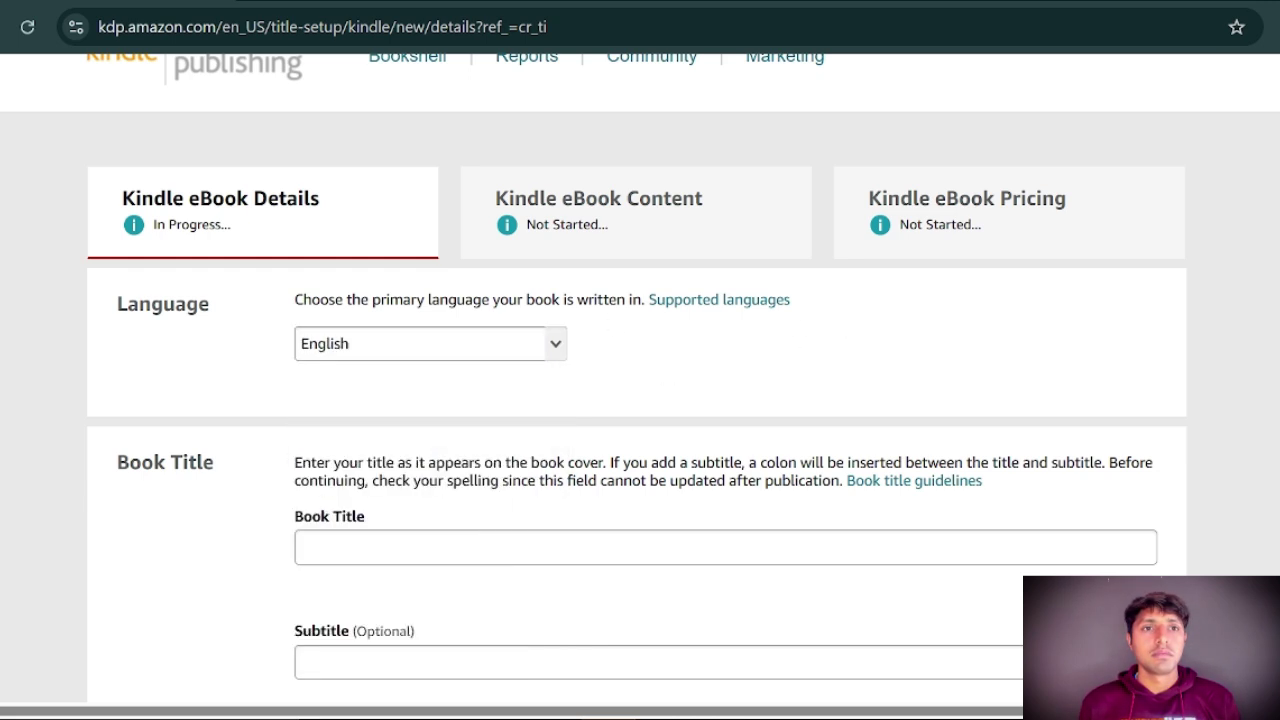
Look through the full list of primary languages available for the eBook, leaving the selection as it is.
click(556, 352)
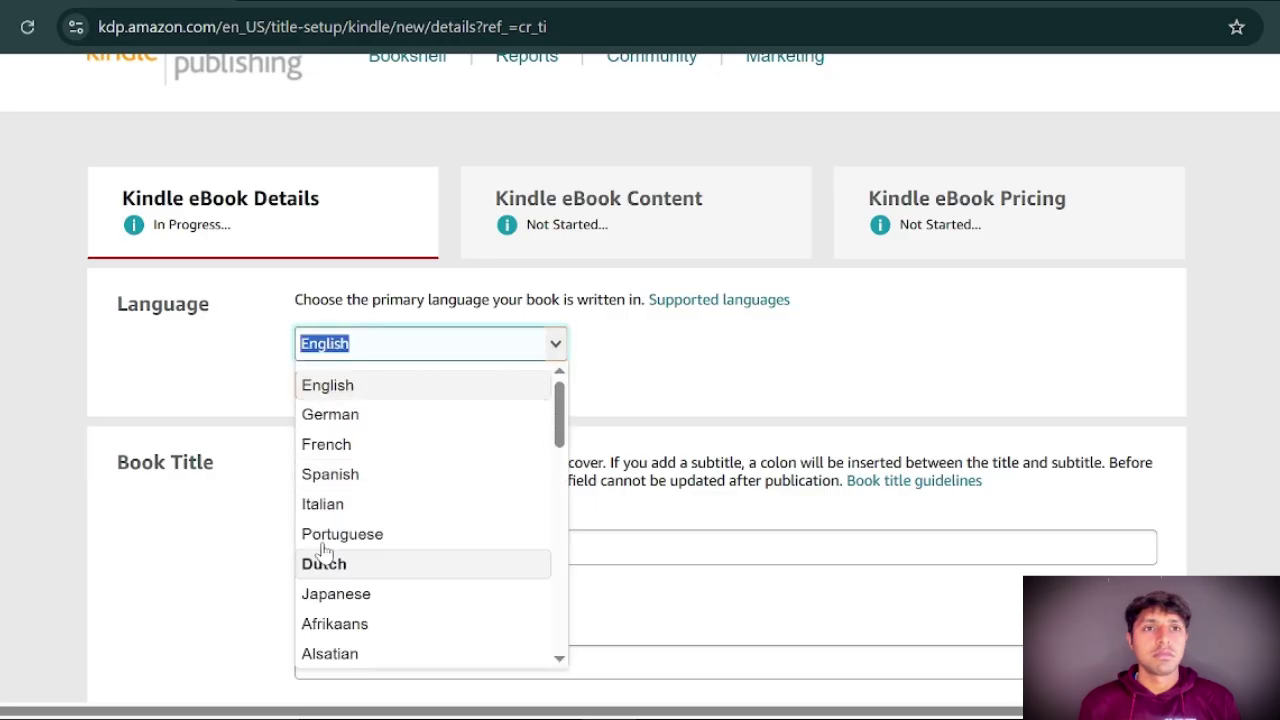
scroll(353, 524, down, 2)
scroll(353, 524, down, 8)
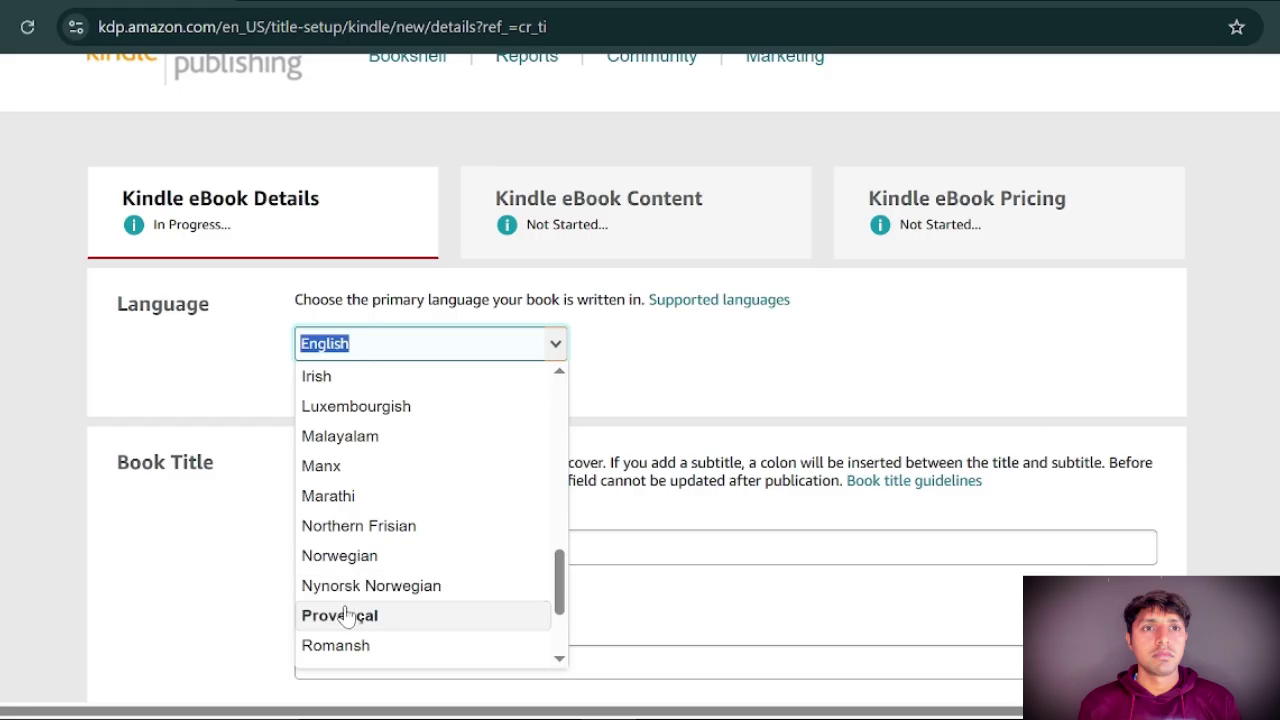
scroll(374, 560, up, 6)
scroll(385, 540, up, 4)
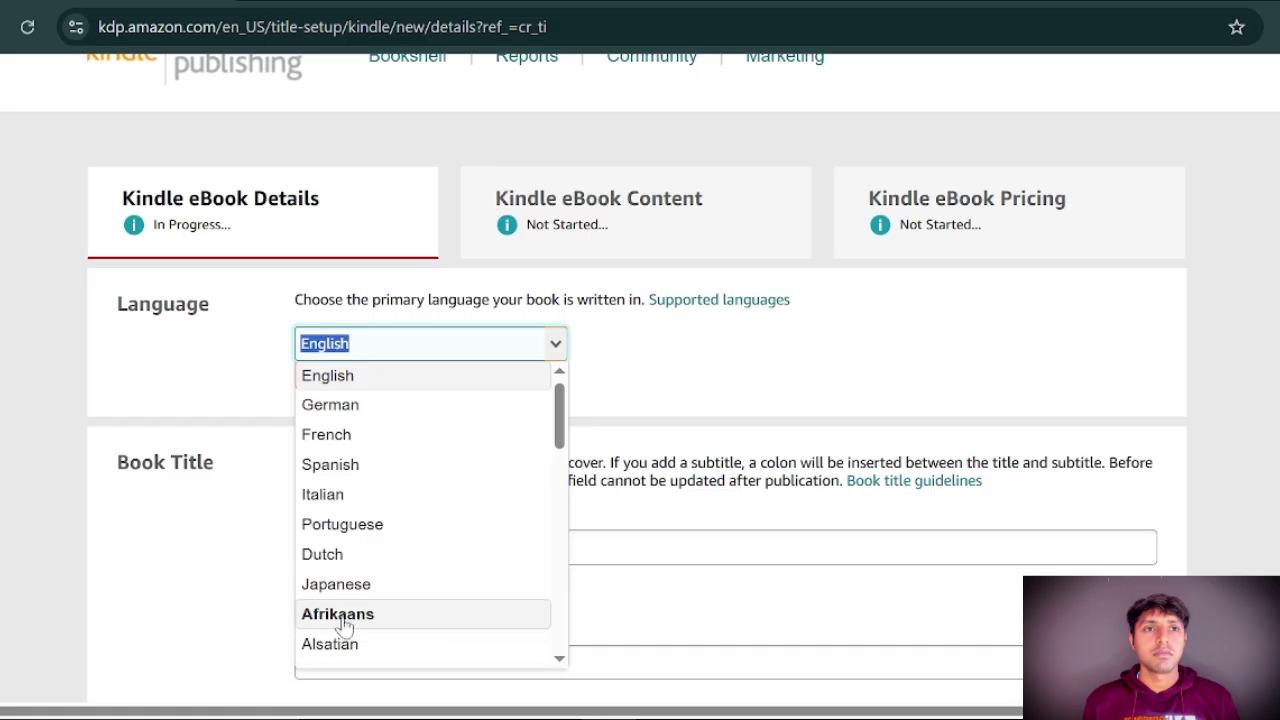
scroll(380, 597, down, 1)
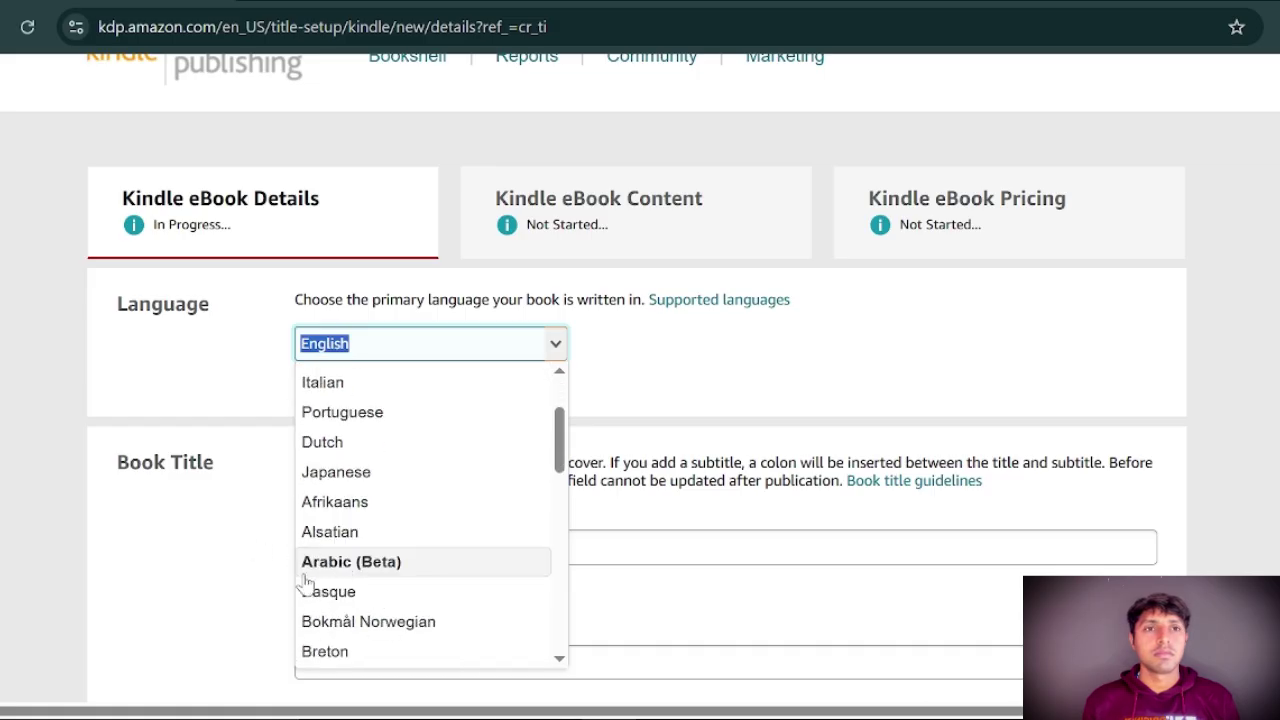
scroll(307, 583, down, 1)
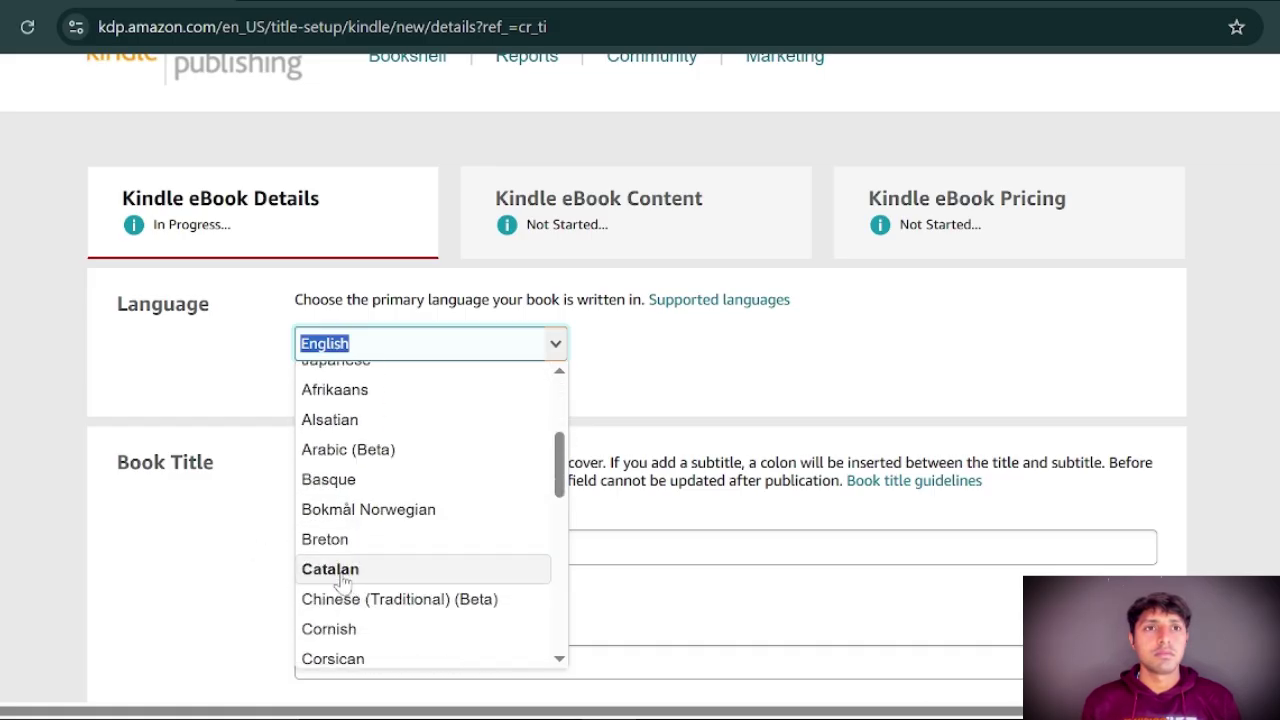
scroll(343, 583, down, 1)
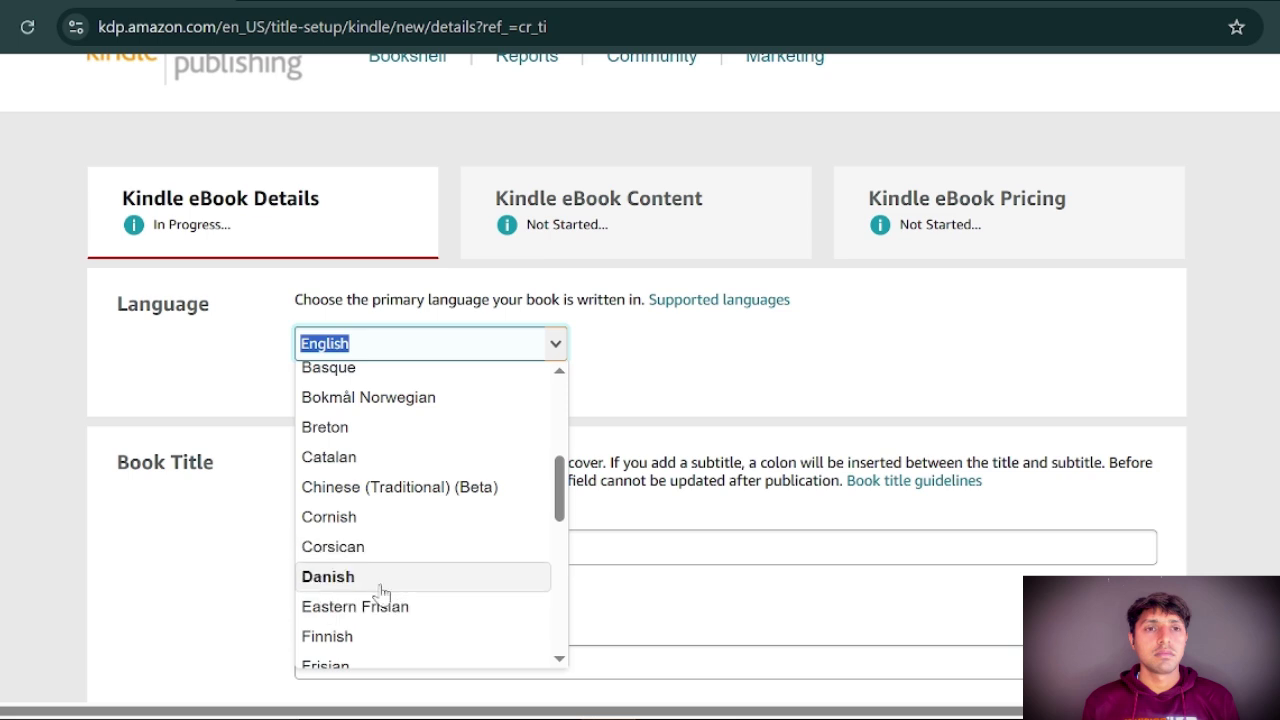
scroll(381, 592, down, 1)
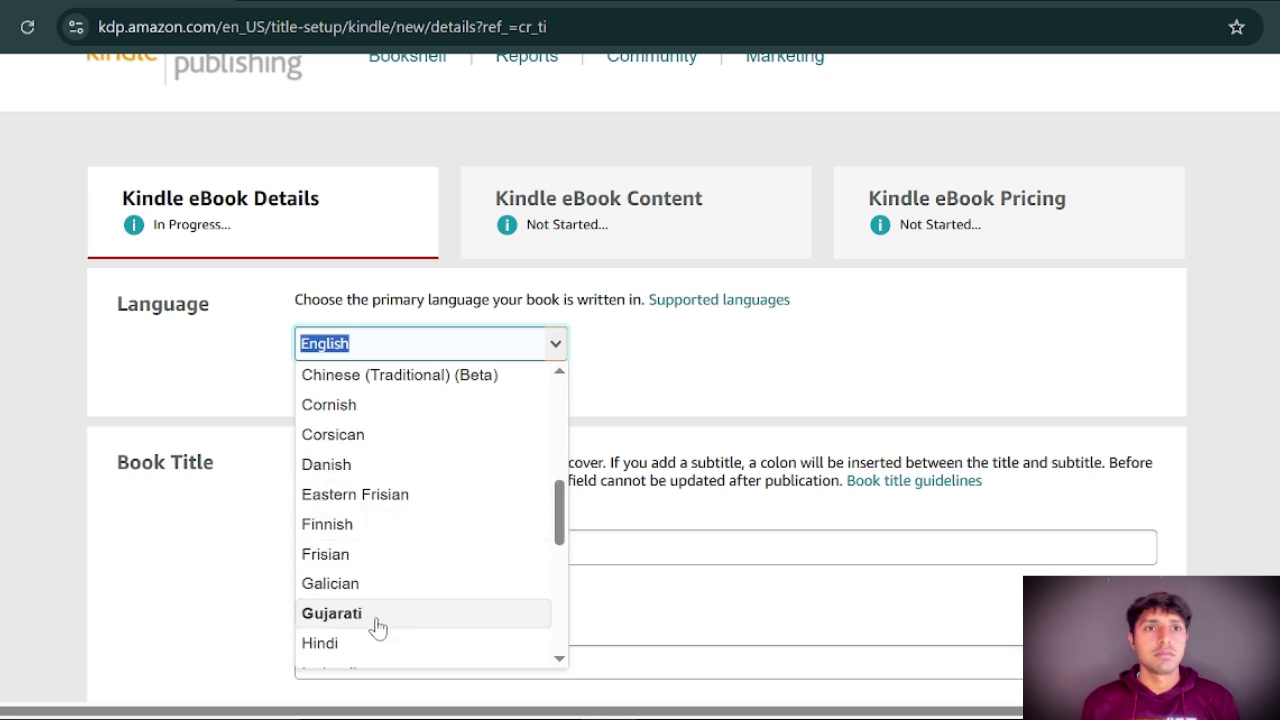
scroll(381, 610, down, 2)
scroll(390, 607, down, 2)
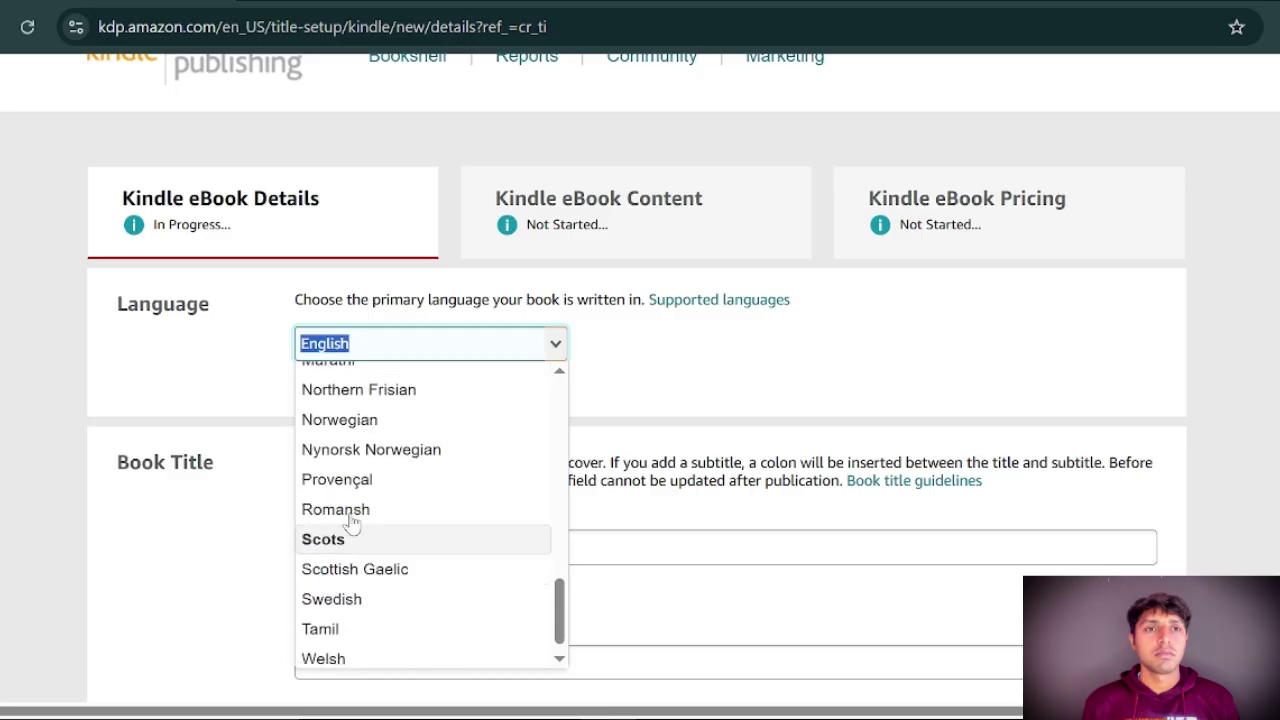
scroll(365, 625, down, 1)
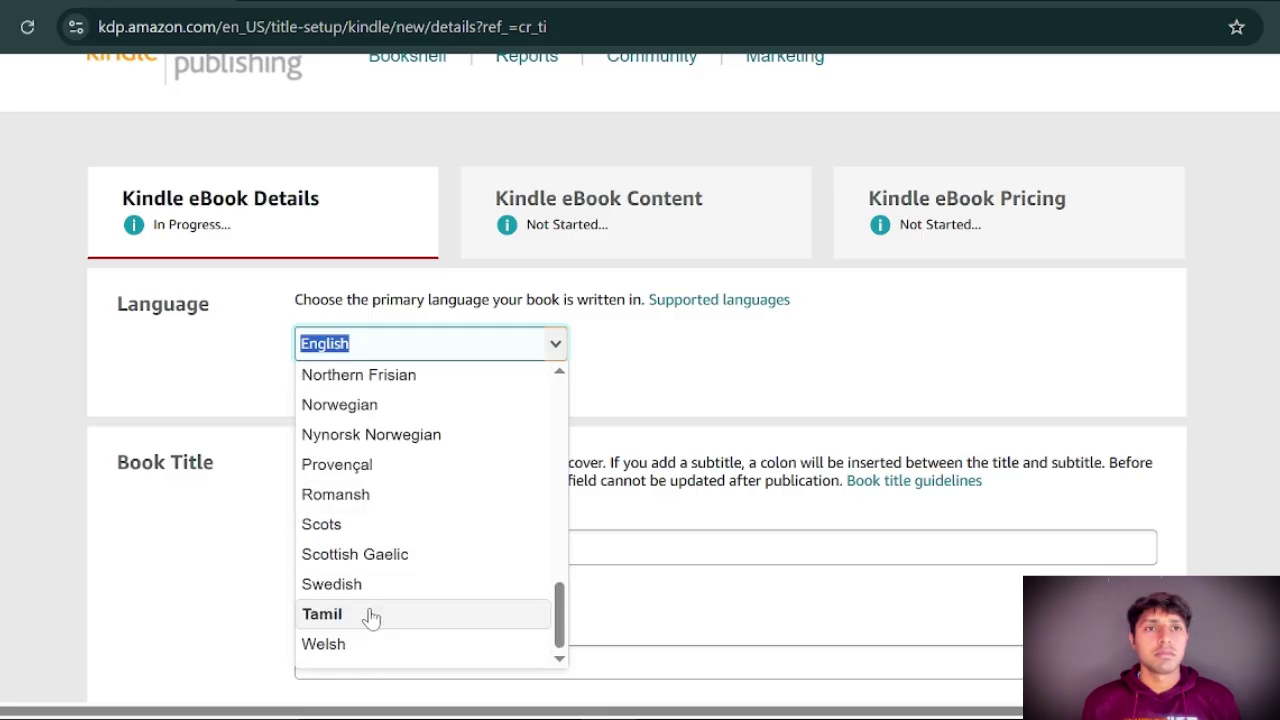
scroll(405, 532, up, 1)
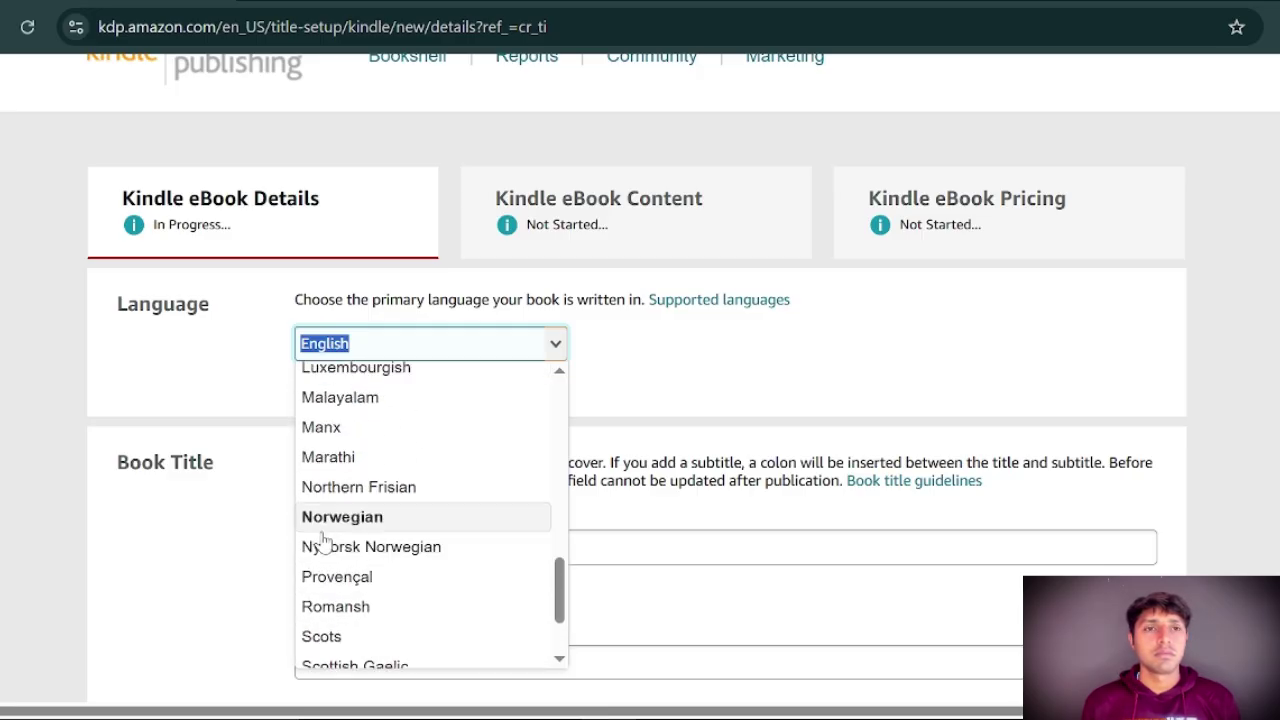
scroll(390, 474, up, 5)
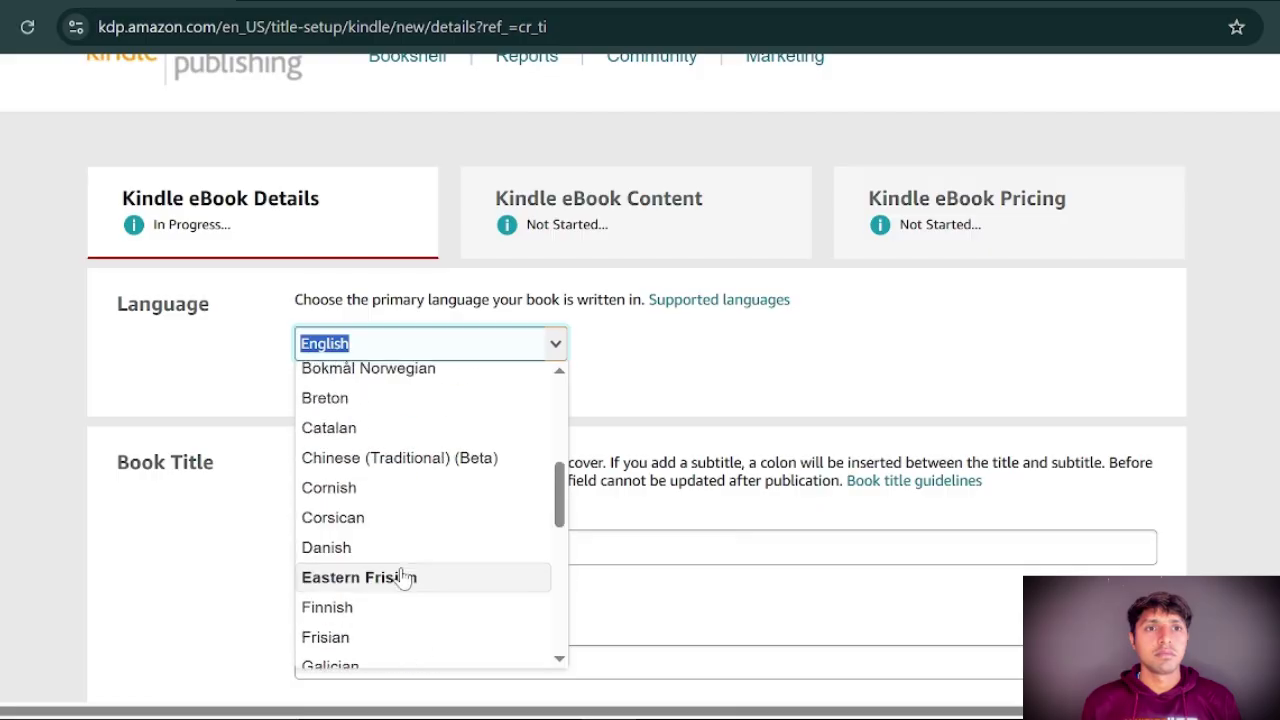
scroll(405, 569, up, 4)
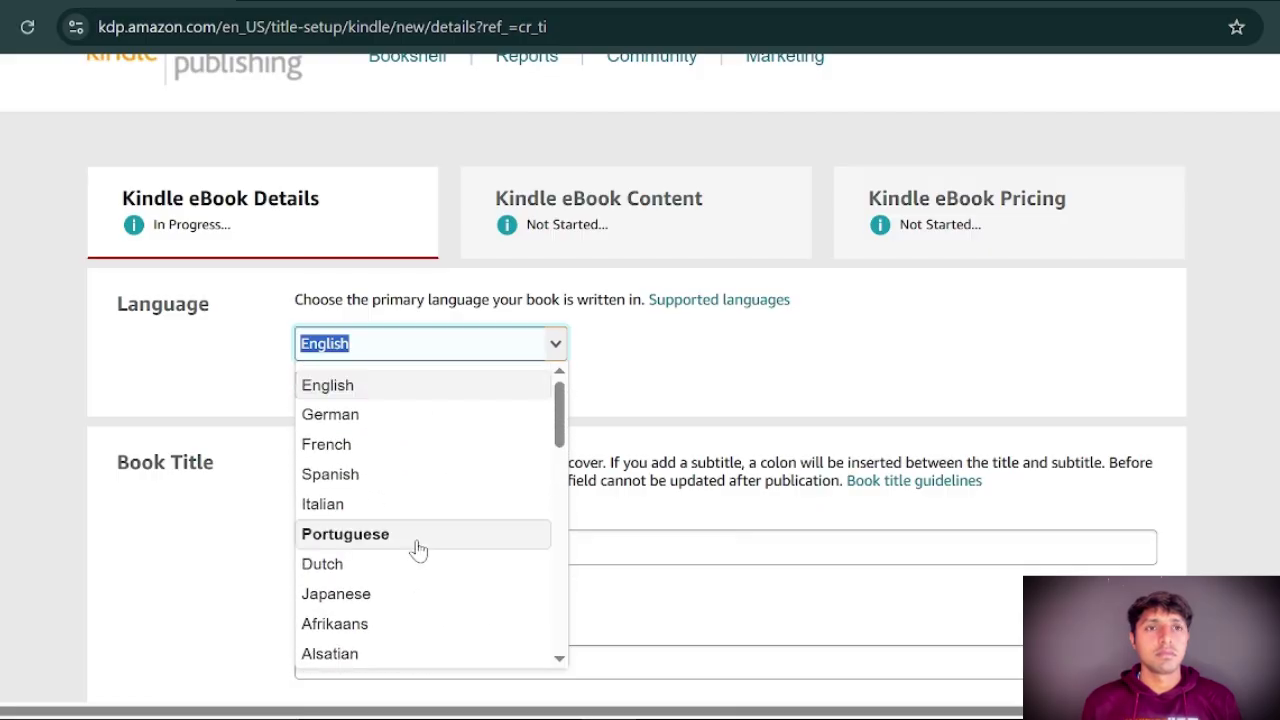
scroll(457, 513, up, 1)
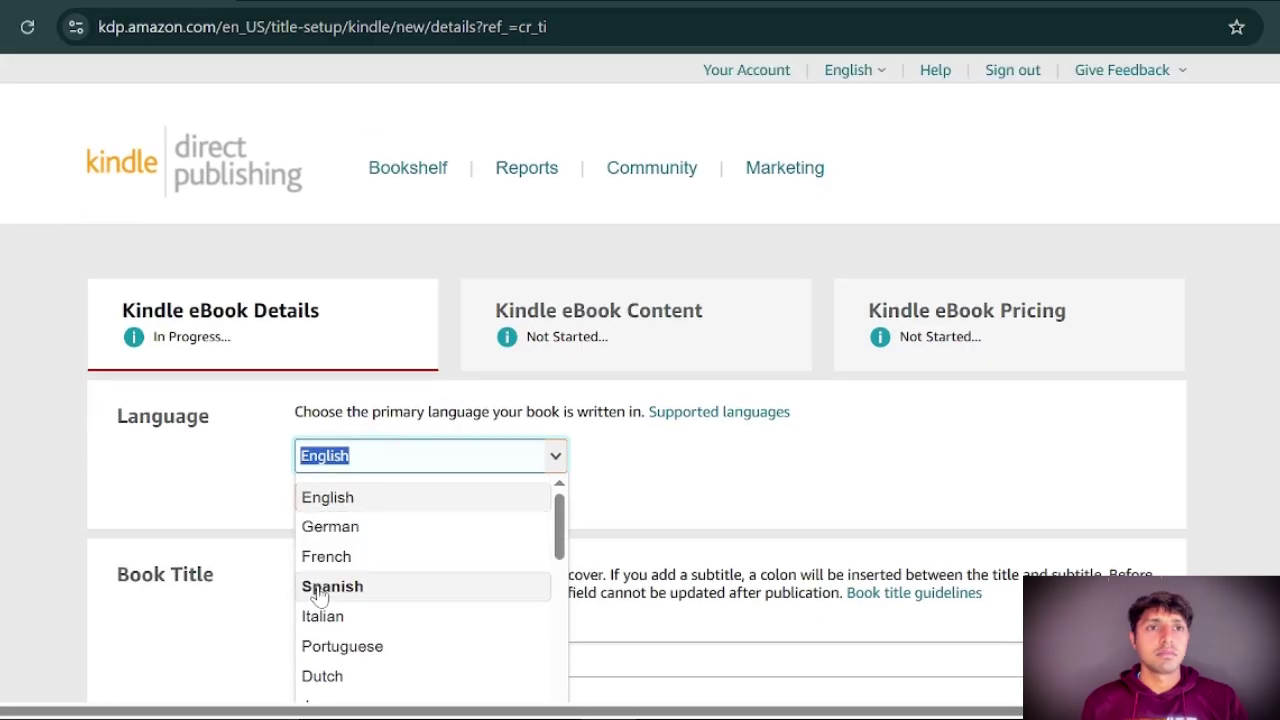
scroll(403, 536, down, 2)
scroll(383, 566, up, 2)
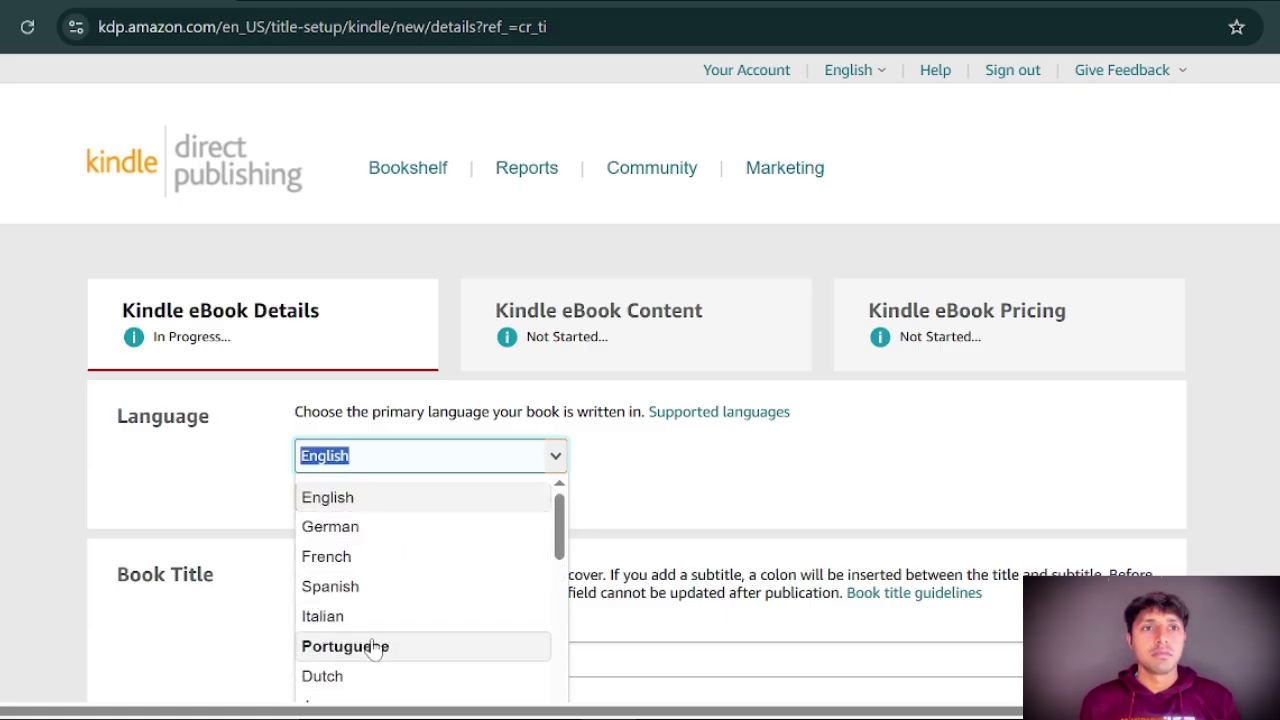
scroll(352, 578, down, 1)
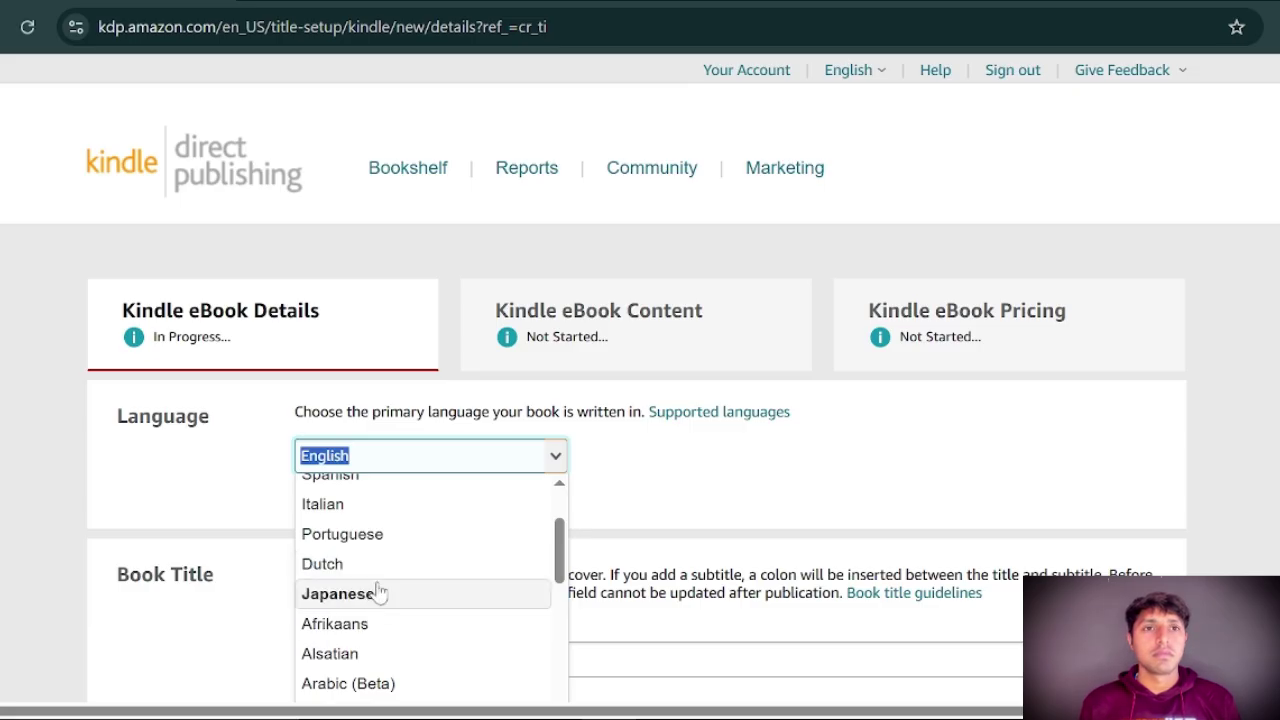
scroll(380, 591, up, 1)
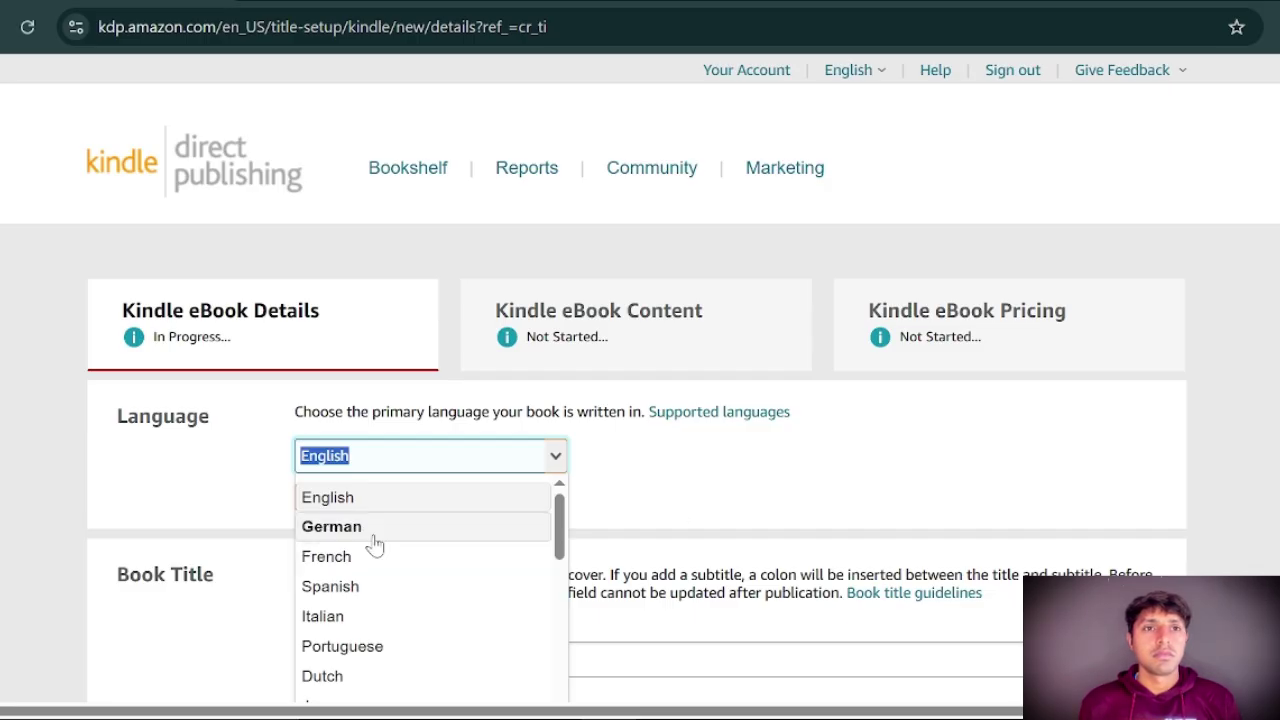
Search Google for "amazon" in a new browser tab and open the Amazon.com official site.
key(ctrl+t)
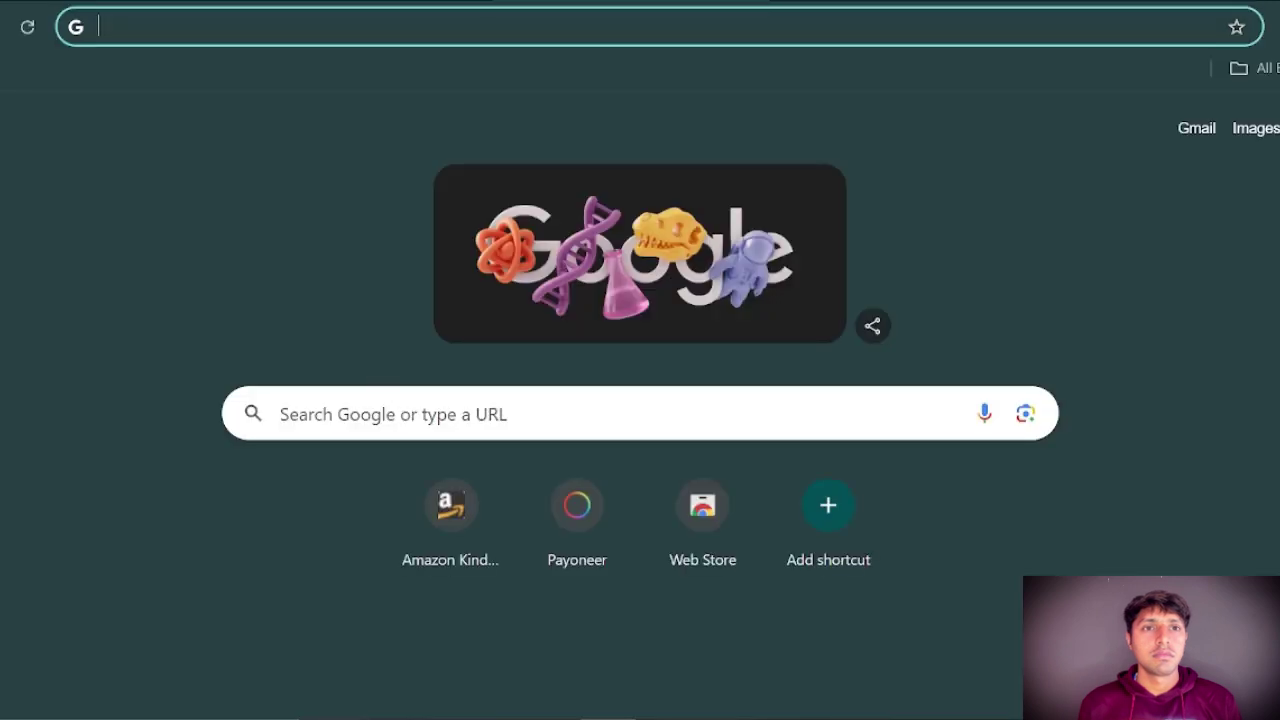
click(330, 413)
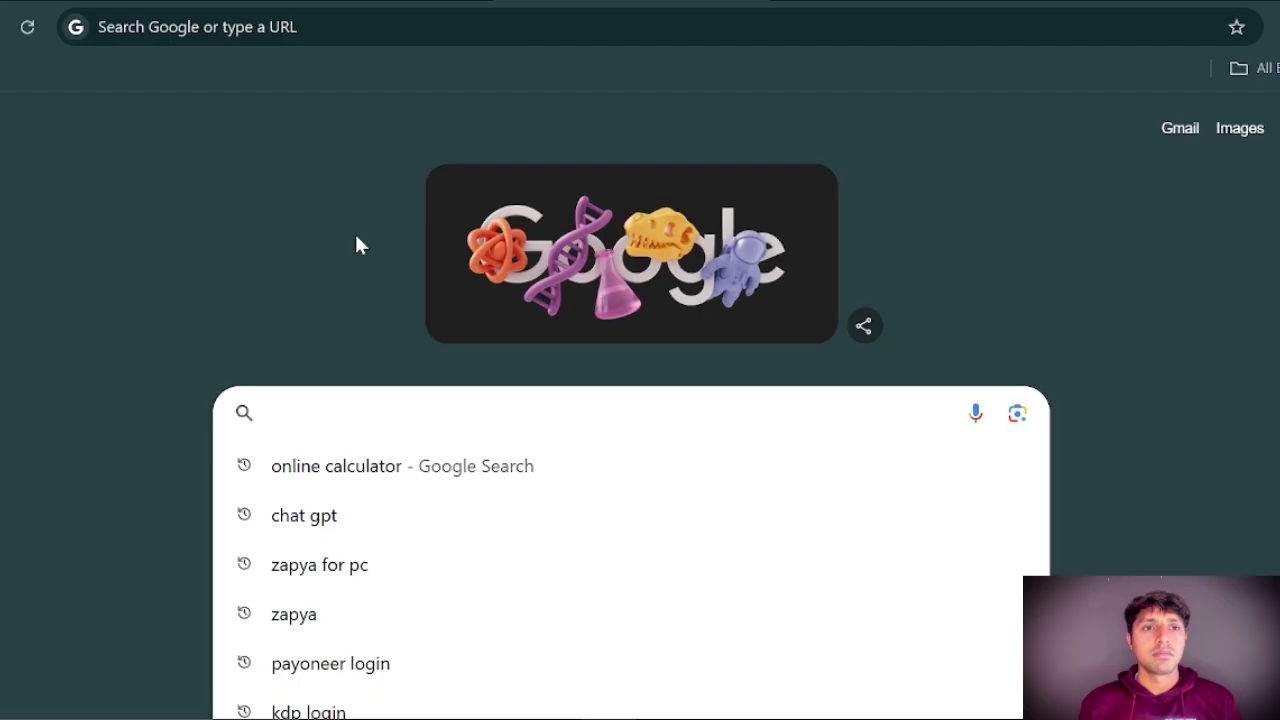
text(amazon)
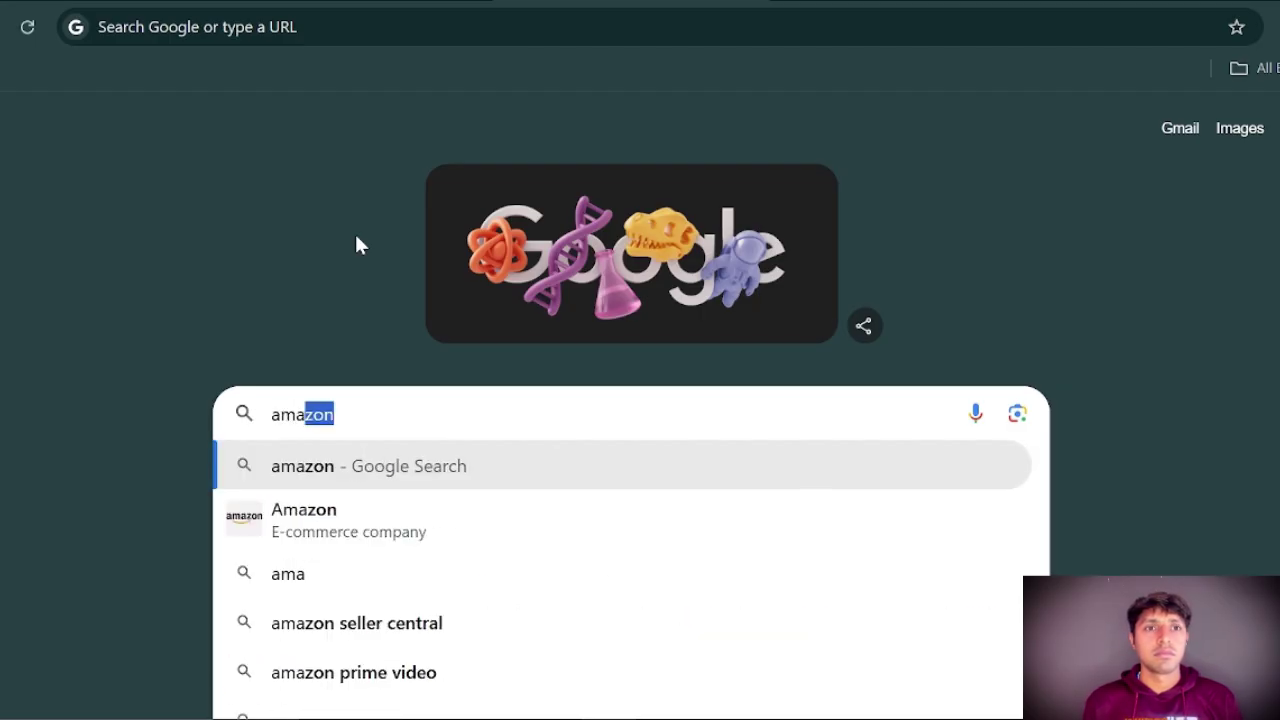
click(331, 510)
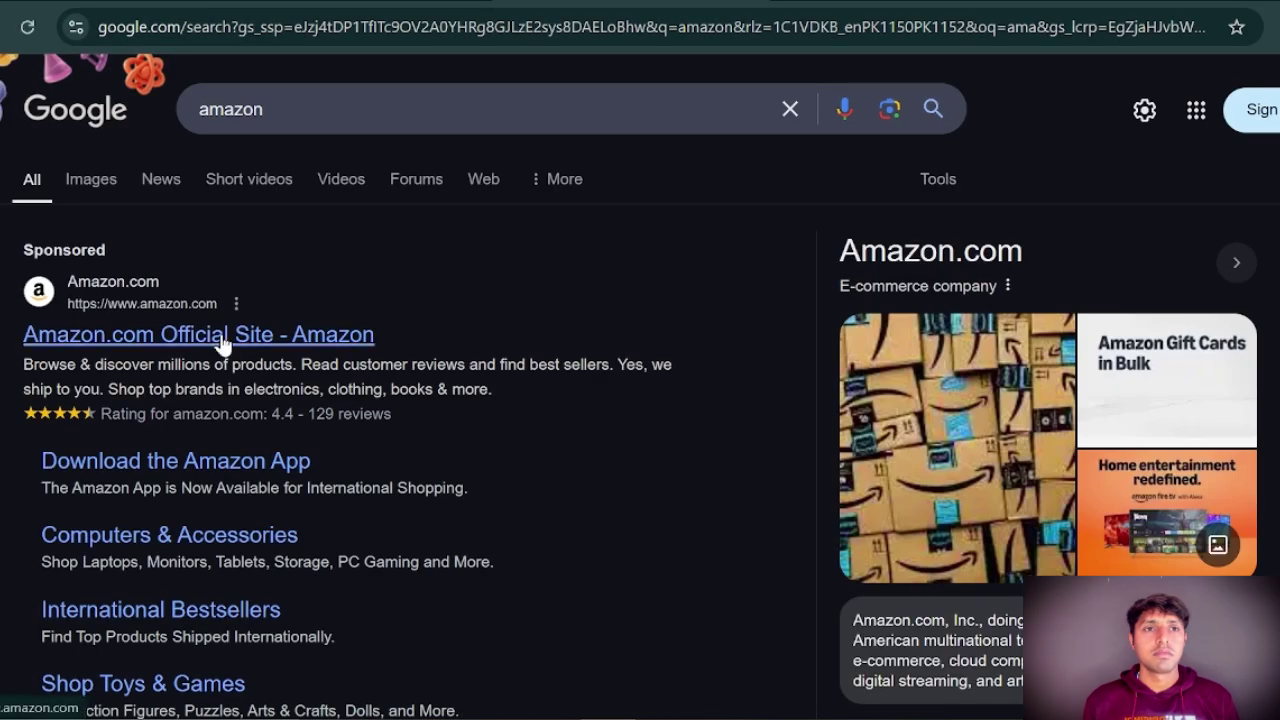
click(222, 344)
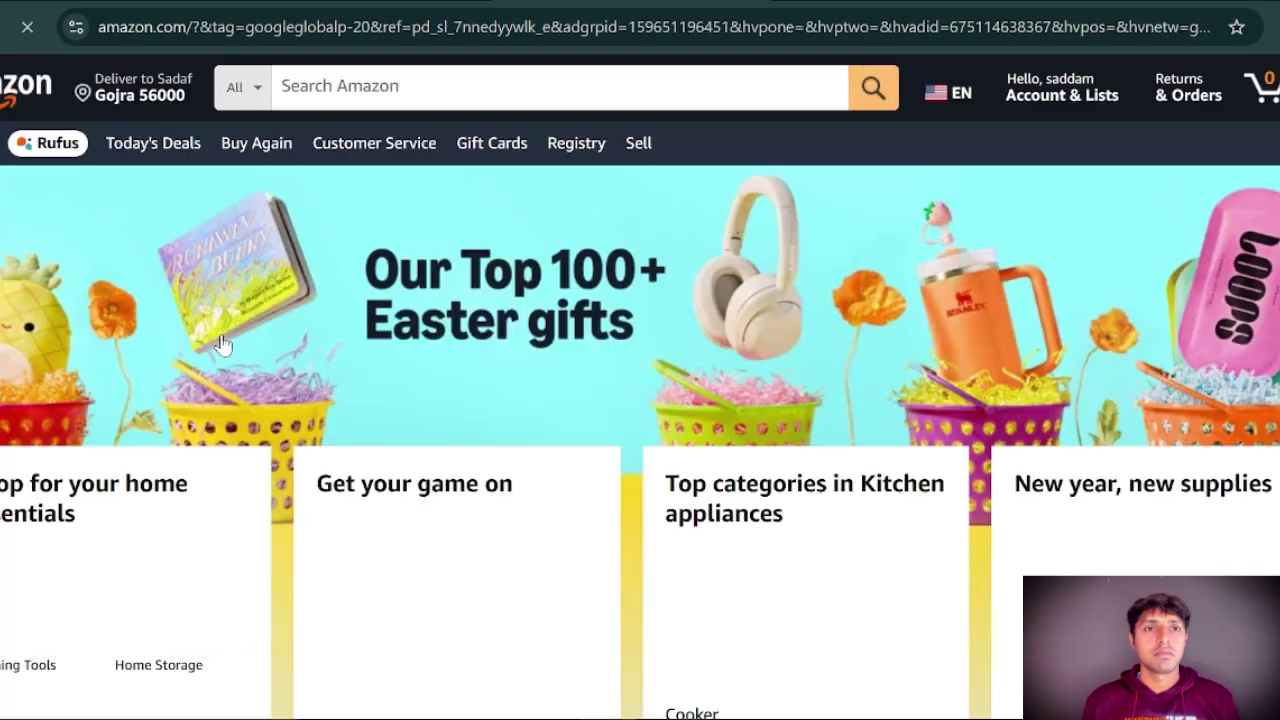
Look through the search departments and set the delivery location to US zip code 10001.
click(242, 87)
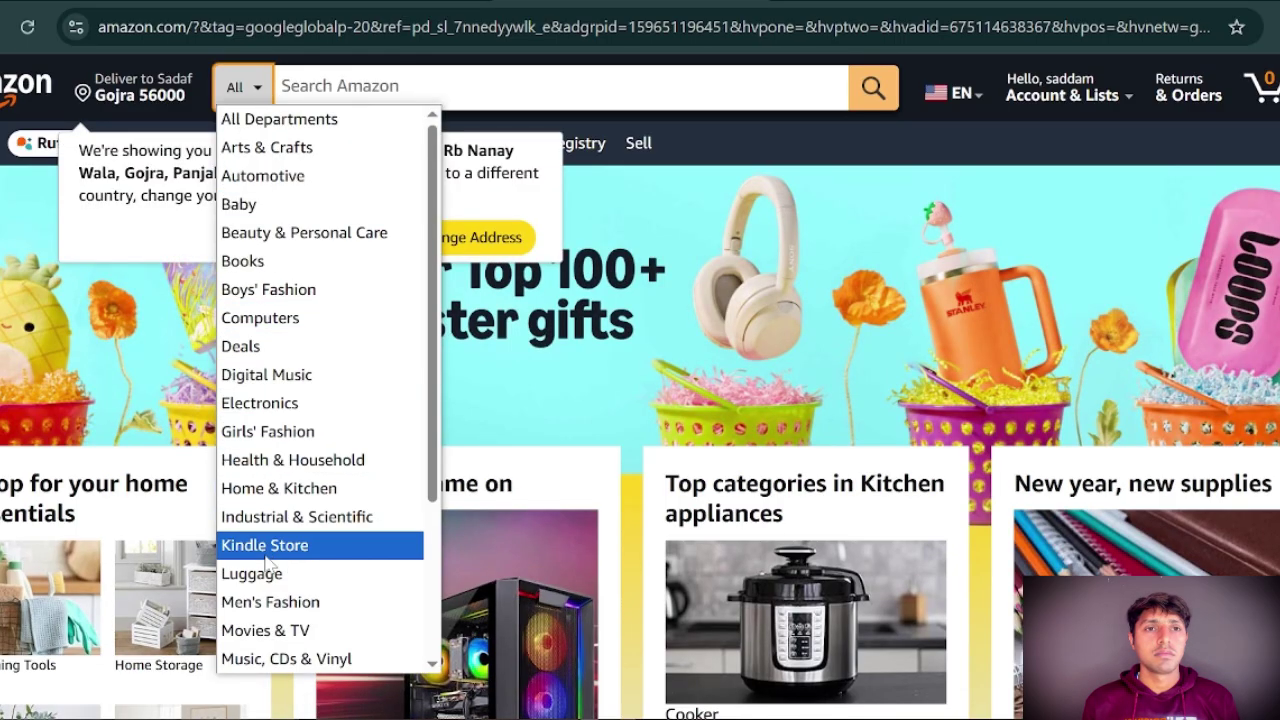
scroll(257, 400, down, 3)
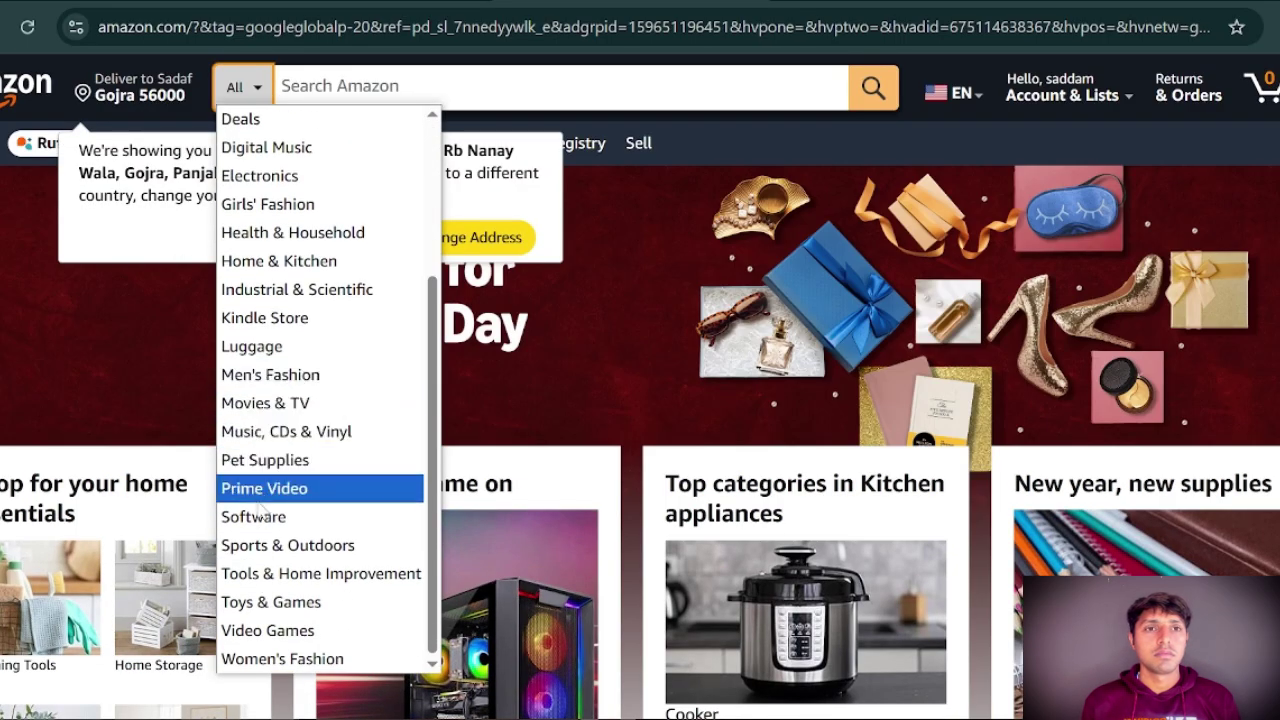
click(165, 86)
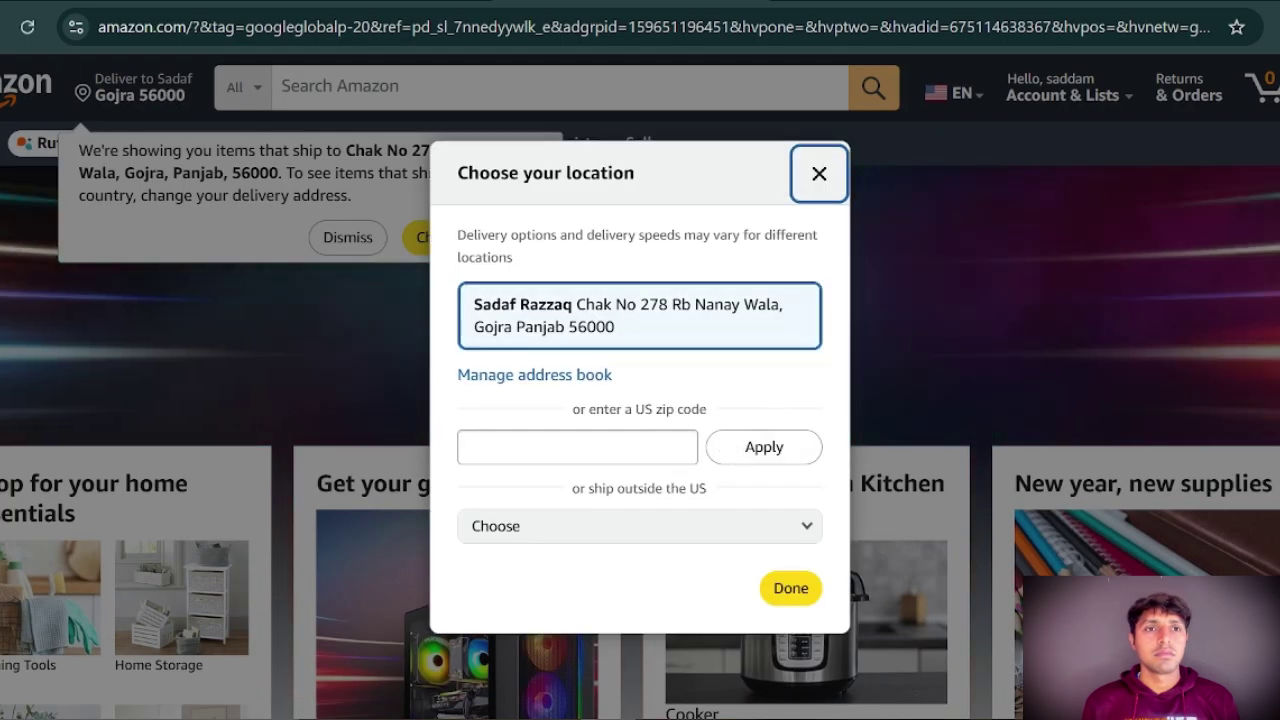
click(640, 447)
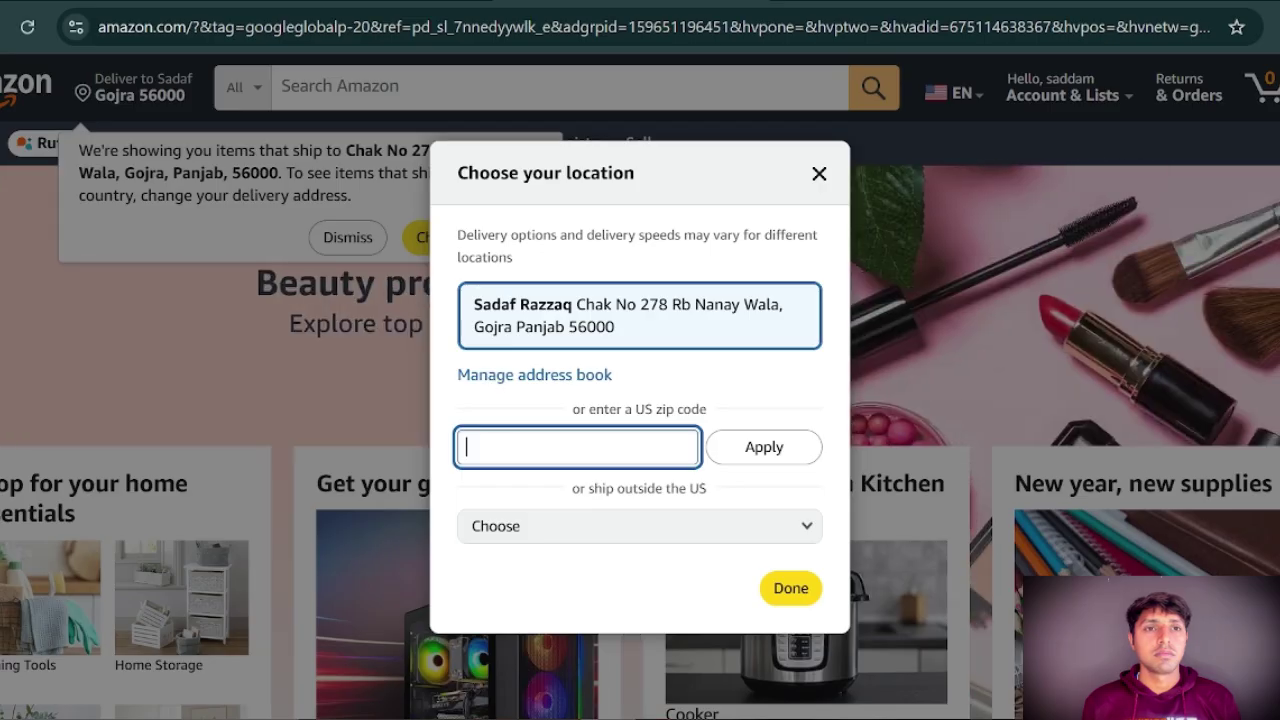
text(10)
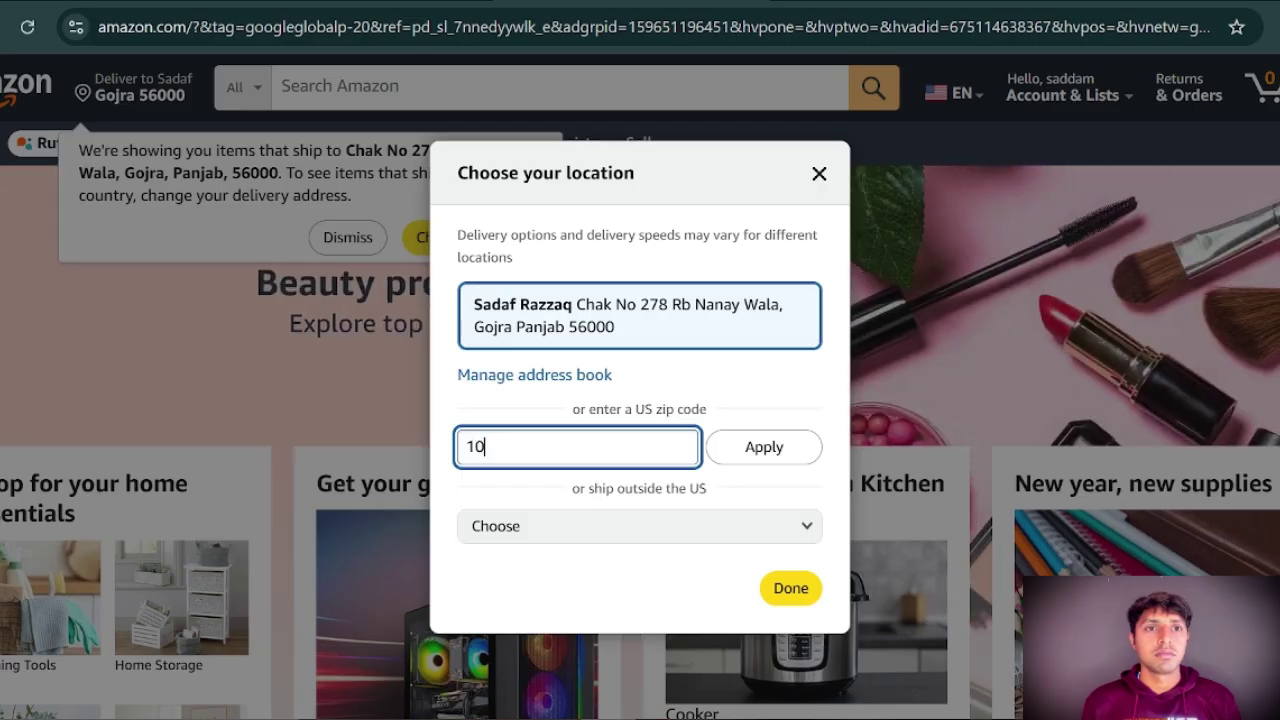
text(001)
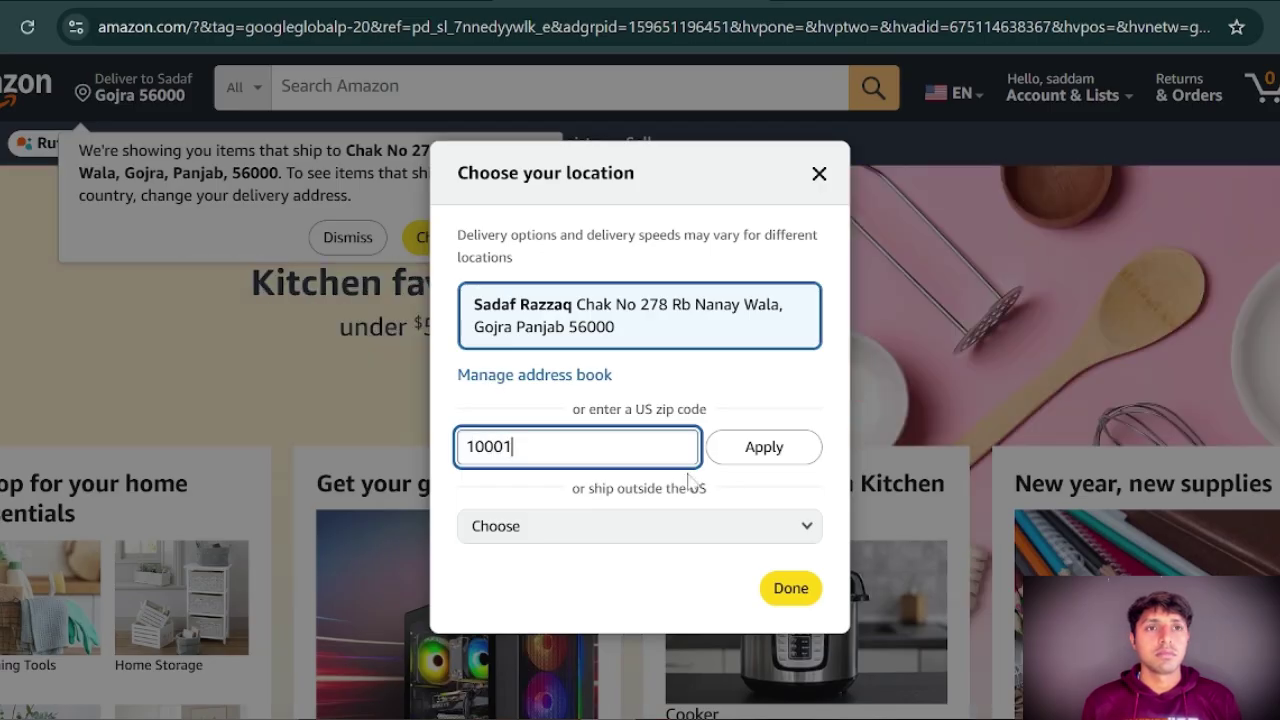
click(768, 449)
click(762, 486)
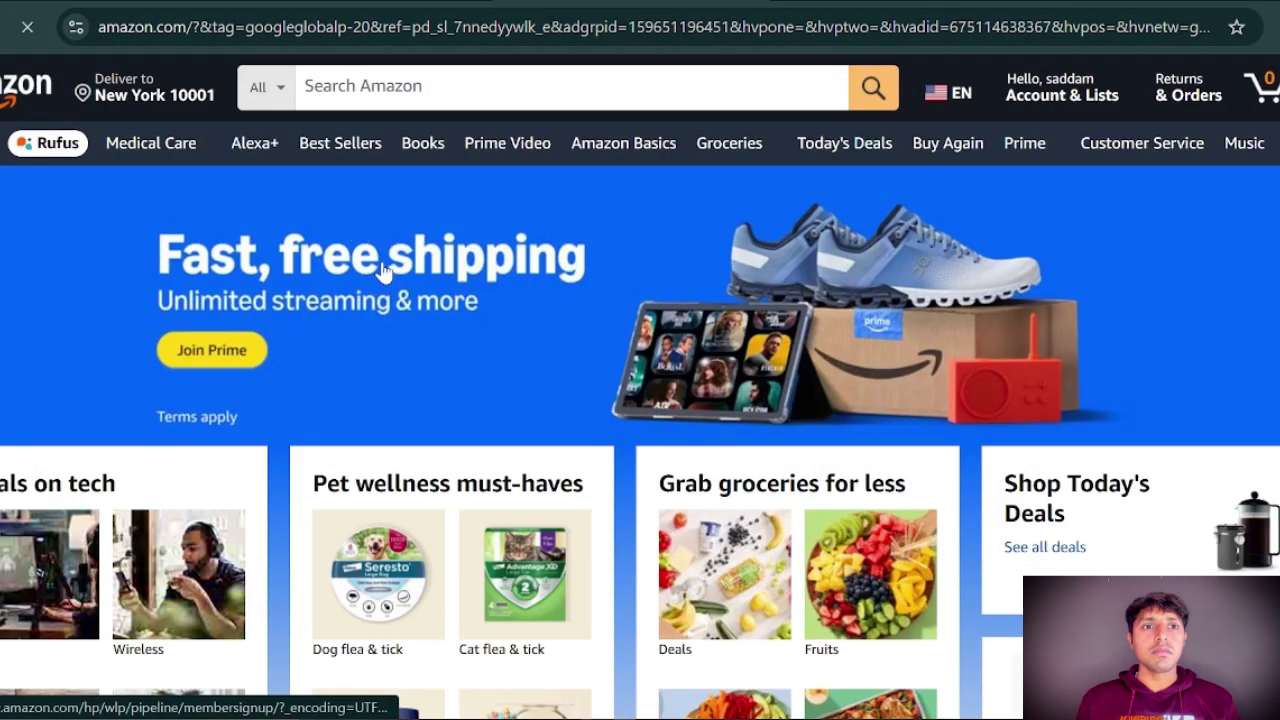
Set the search department to Kindle Store.
click(300, 86)
click(276, 86)
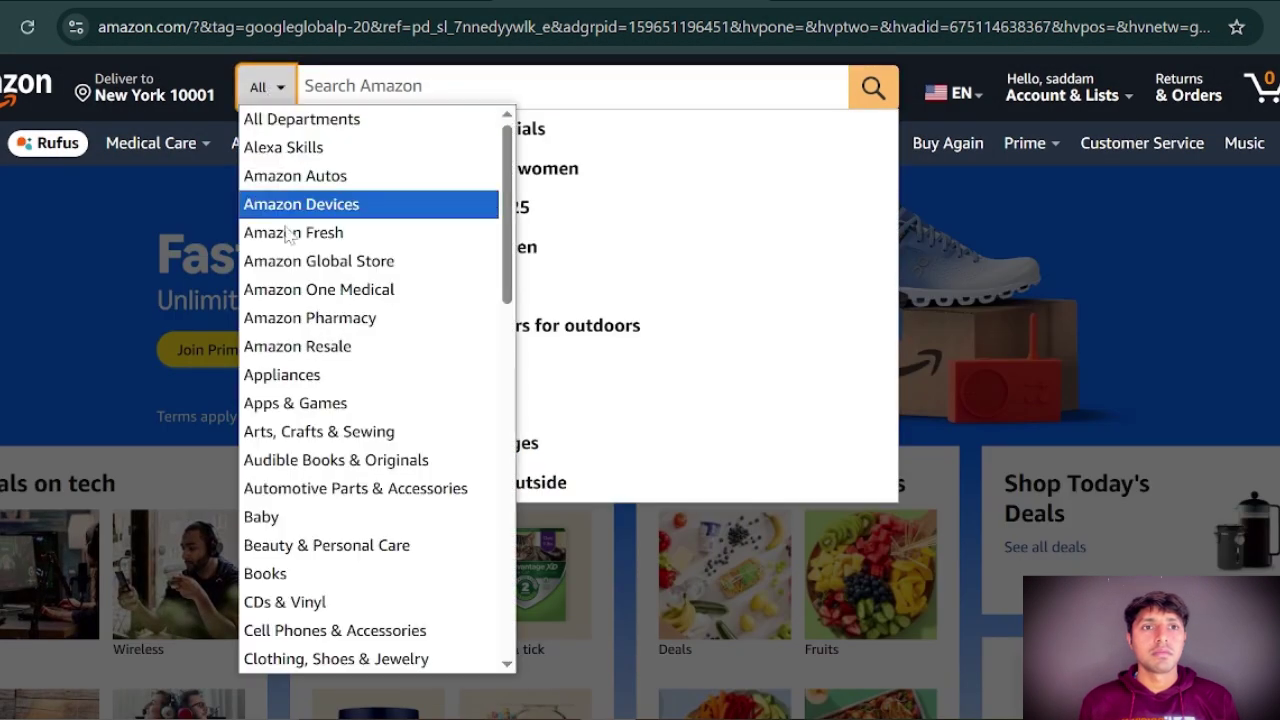
scroll(289, 600, down, 5)
click(300, 526)
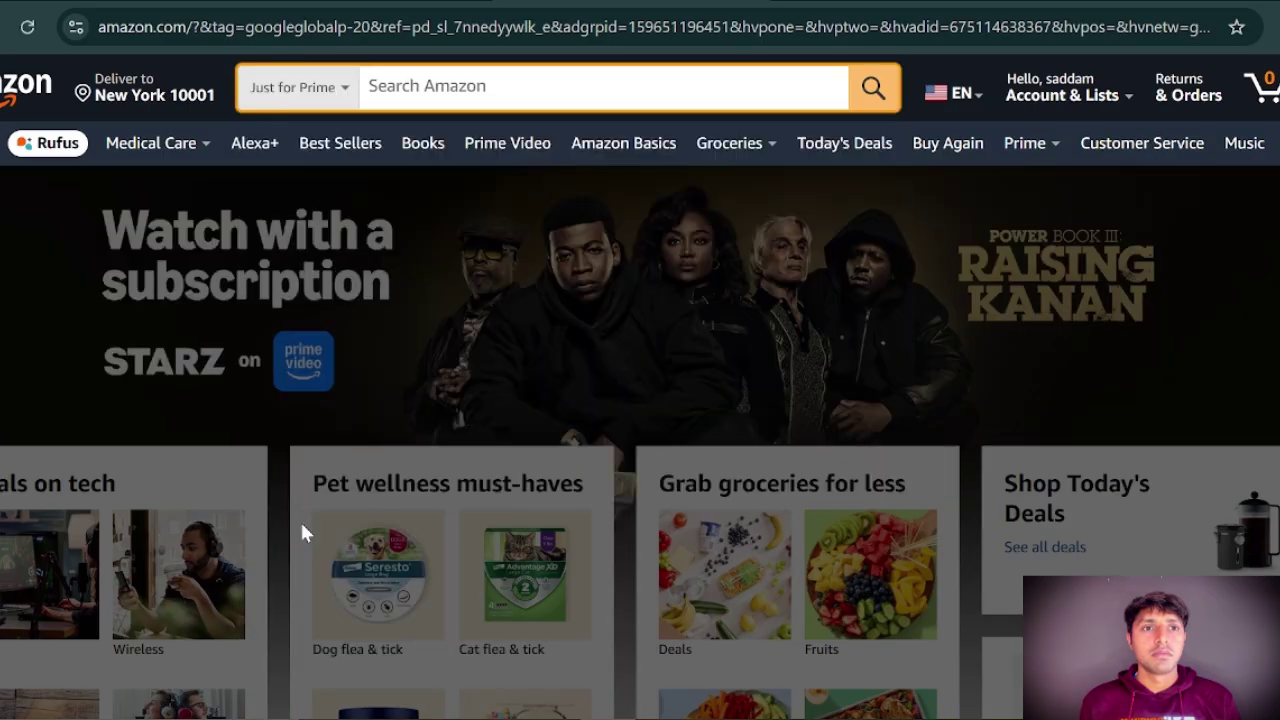
click(296, 86)
scroll(270, 632, down, 4)
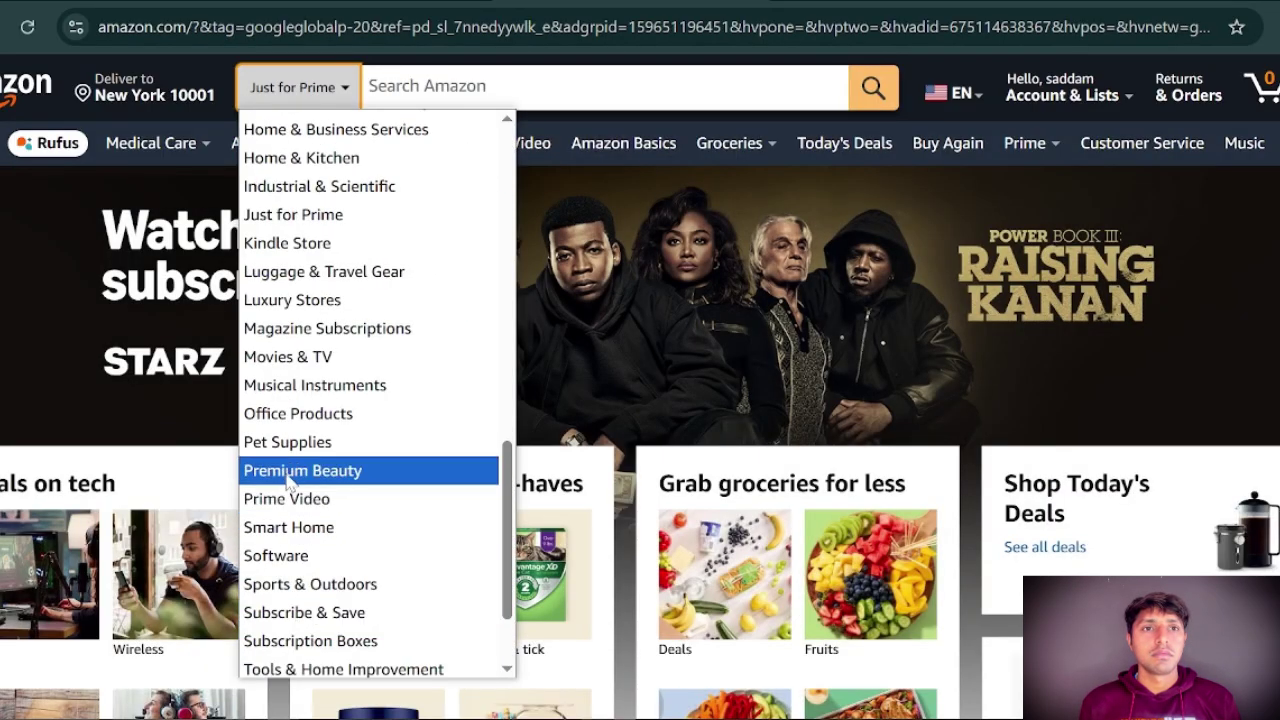
click(300, 243)
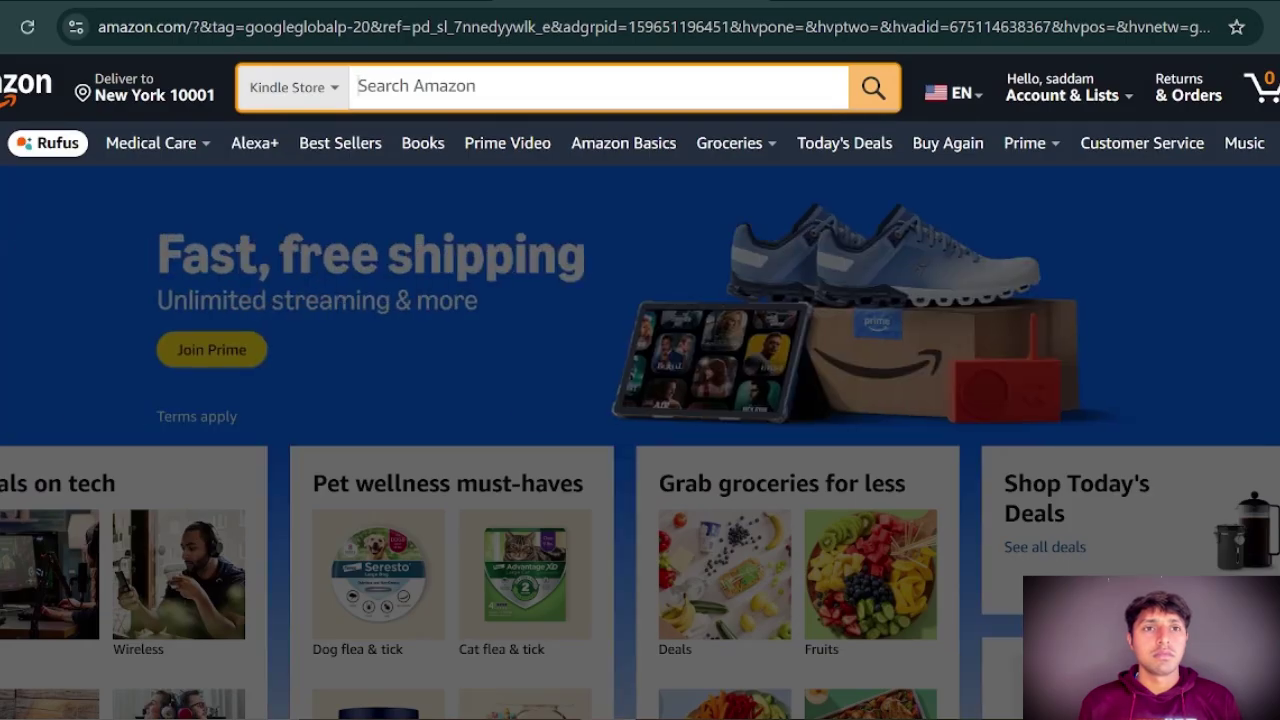
Search the Kindle Store for "books".
text(book)
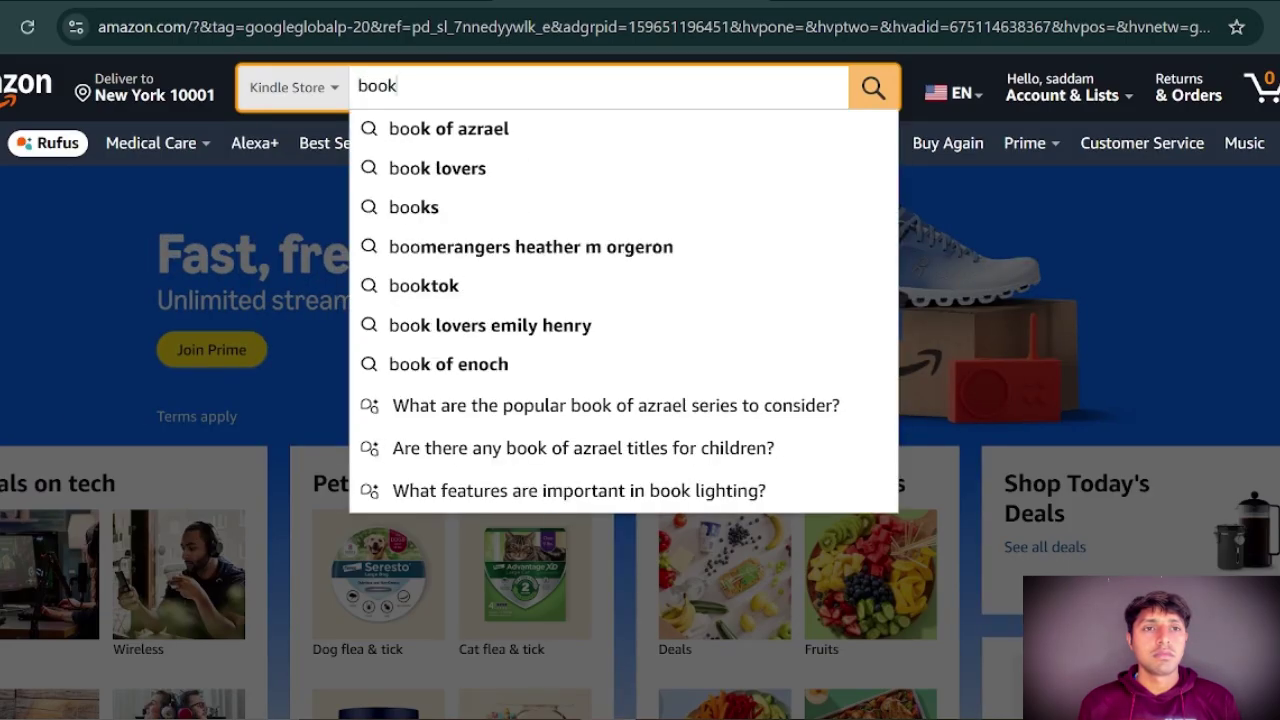
text(s)
key(Return)
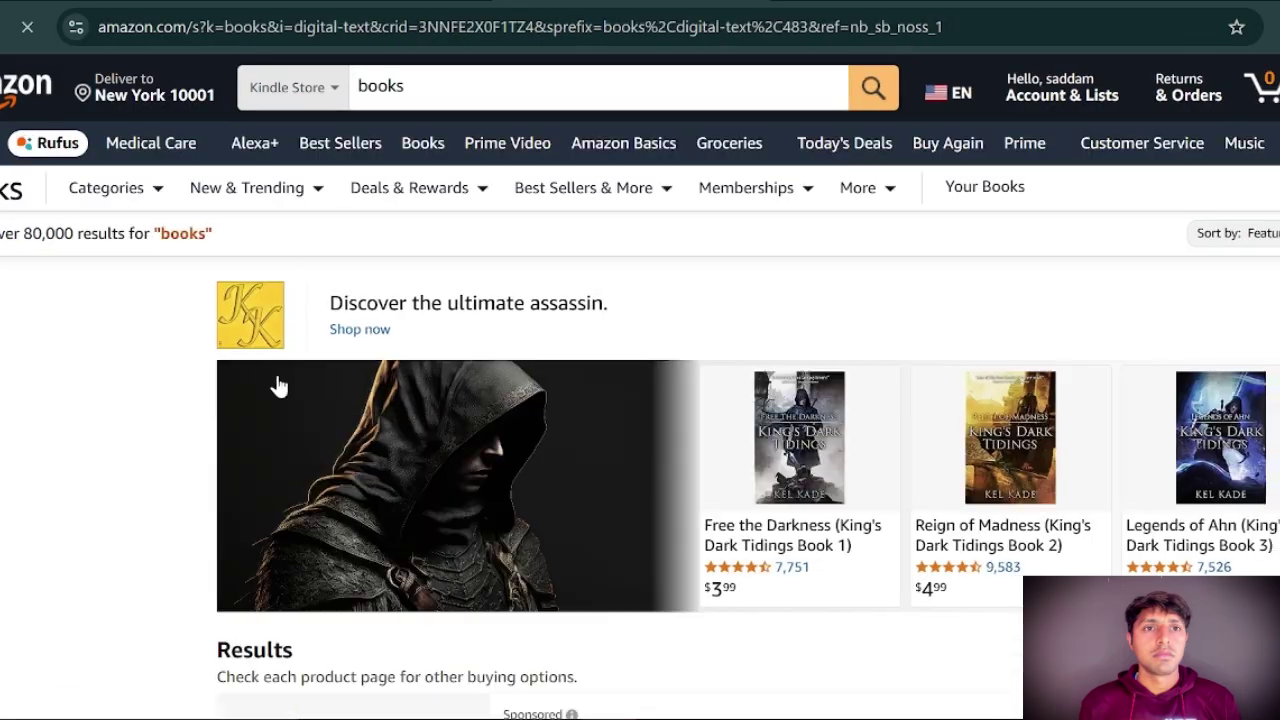
Look over the filters beside the book results and expand the Language filter to examine all its languages.
scroll(60, 385, down, 3)
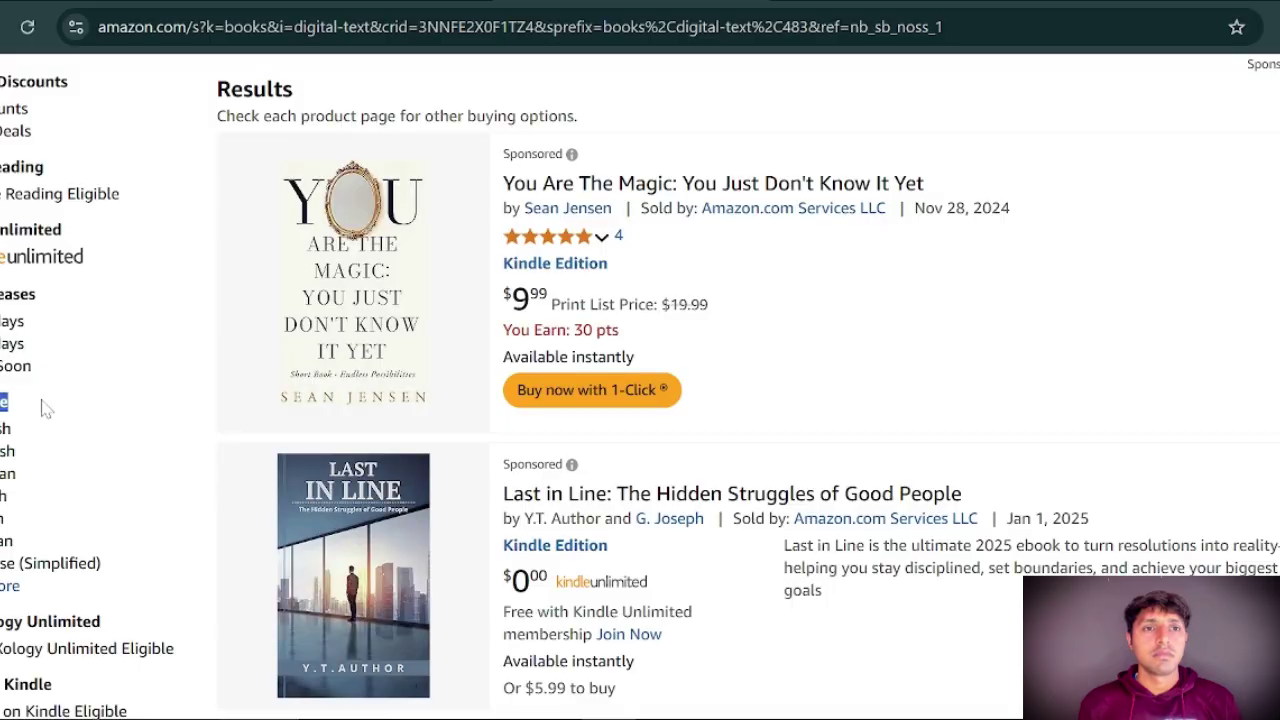
scroll(330, 250, up, 6)
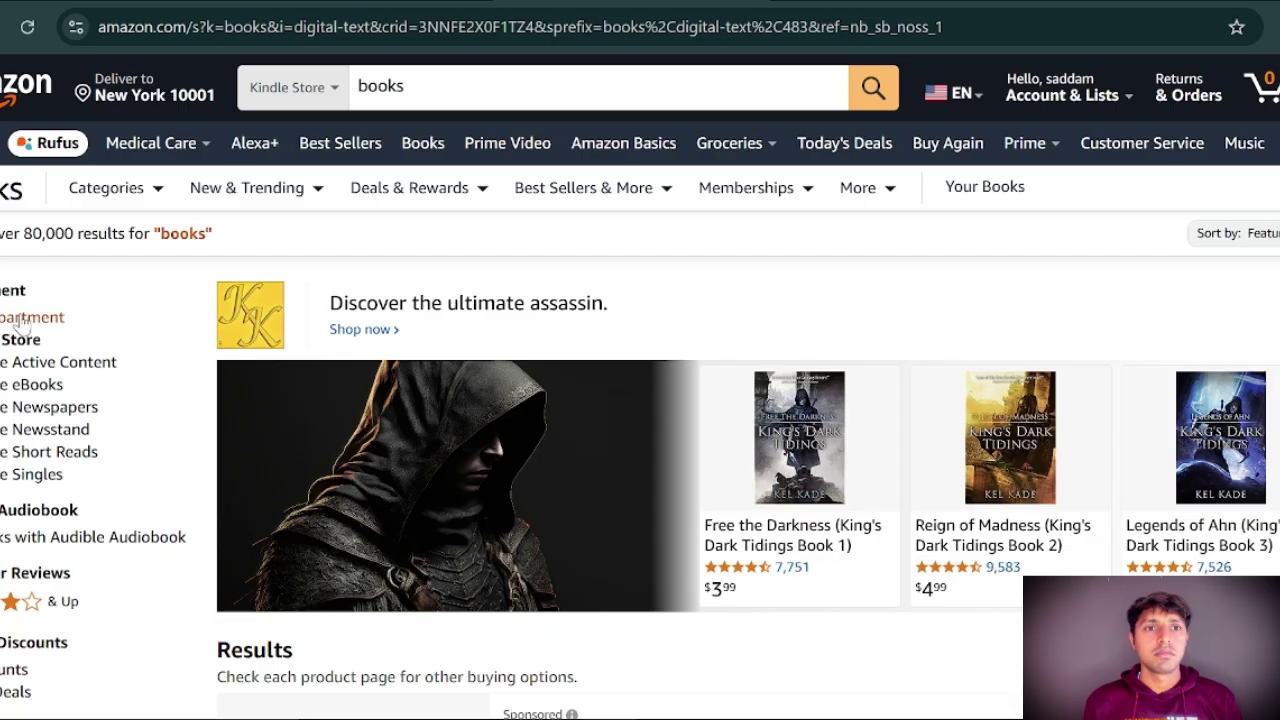
scroll(60, 368, down, 1)
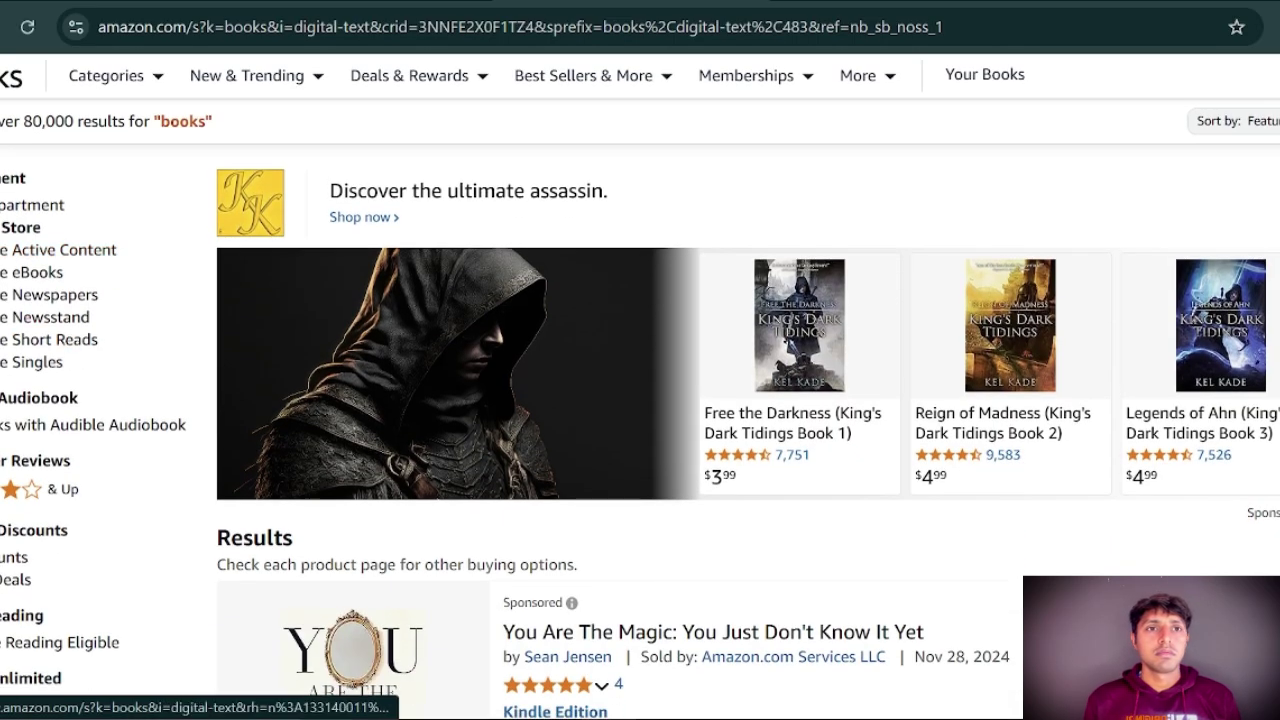
scroll(42, 425, down, 2)
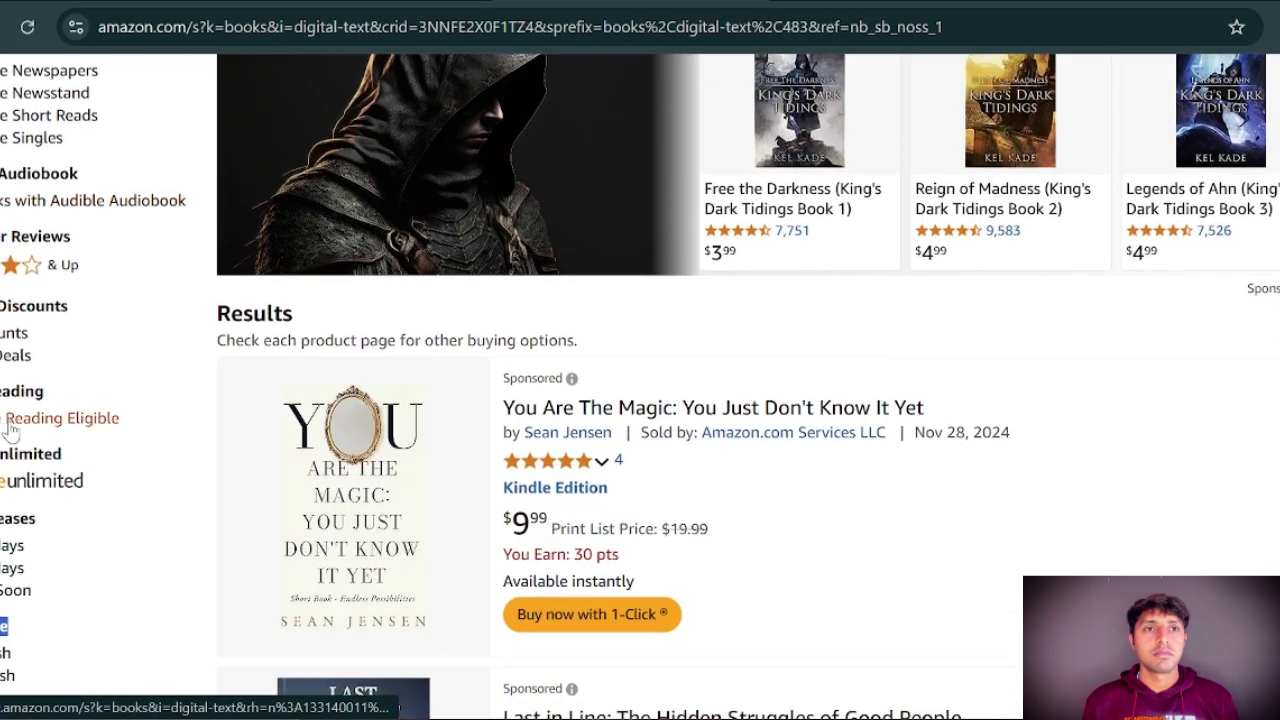
scroll(10, 428, down, 1)
scroll(640, 386, down, 2)
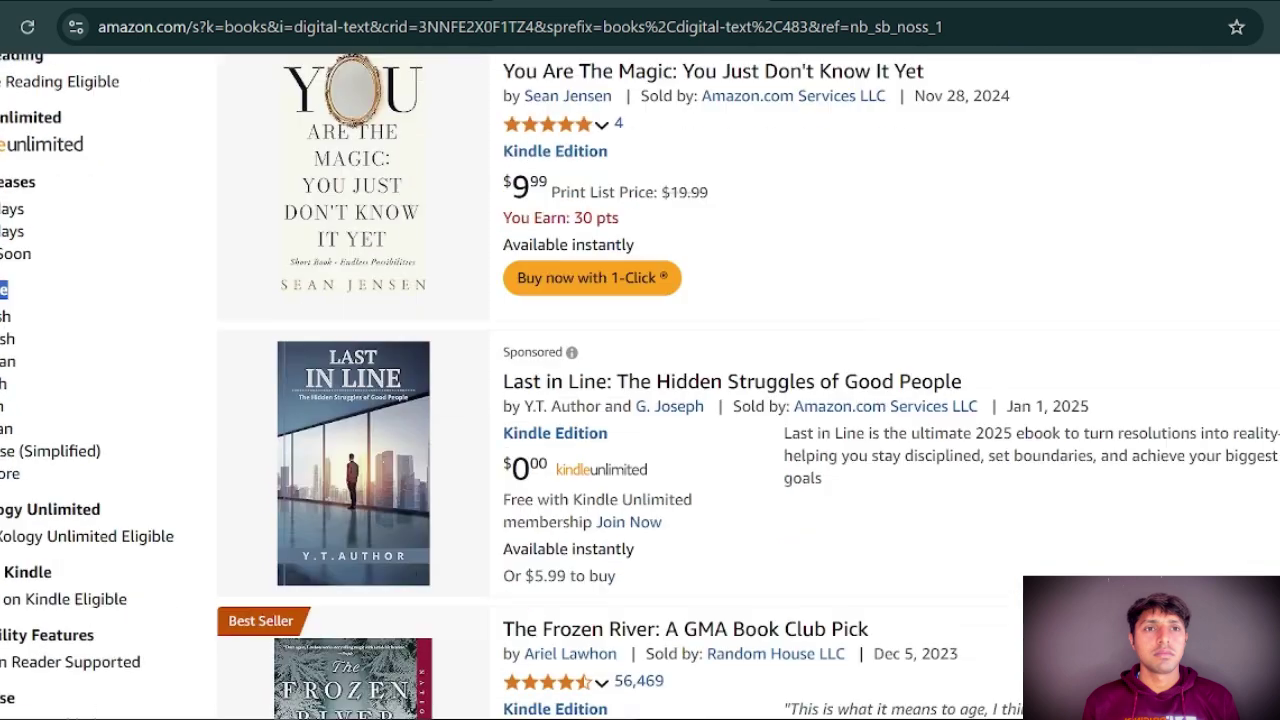
click(8, 473)
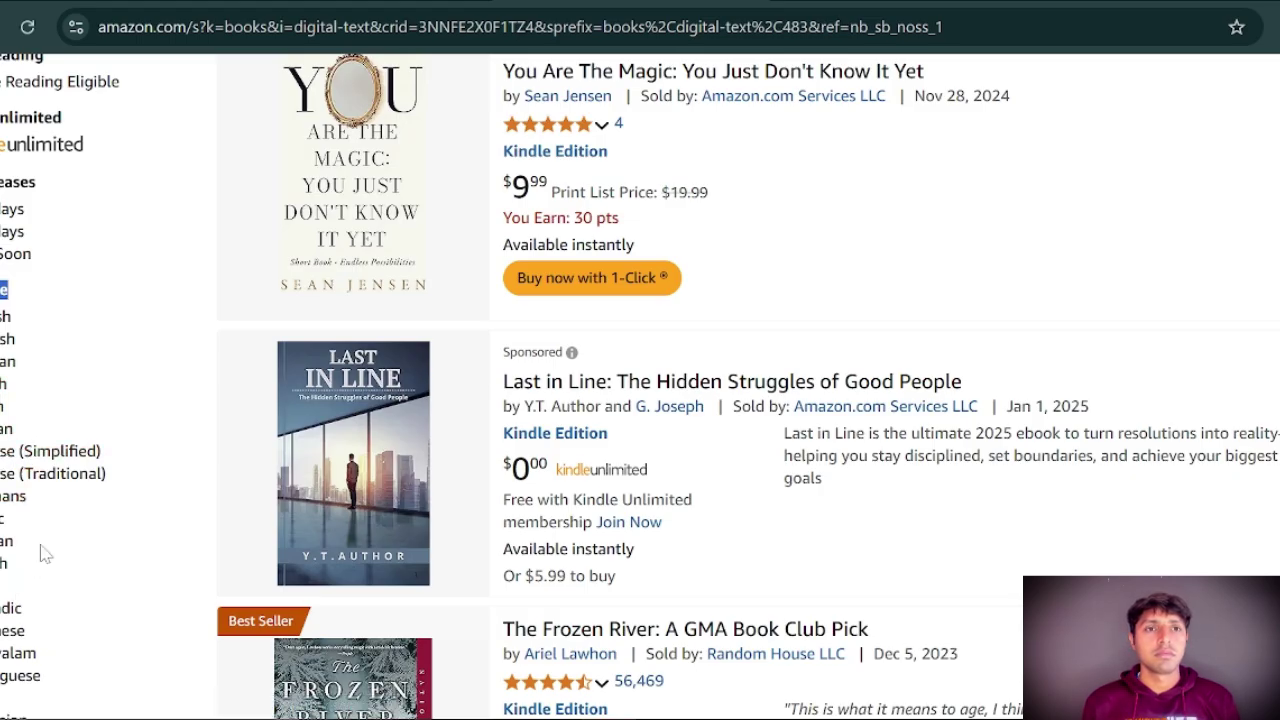
scroll(38, 523, down, 1)
scroll(40, 525, down, 1)
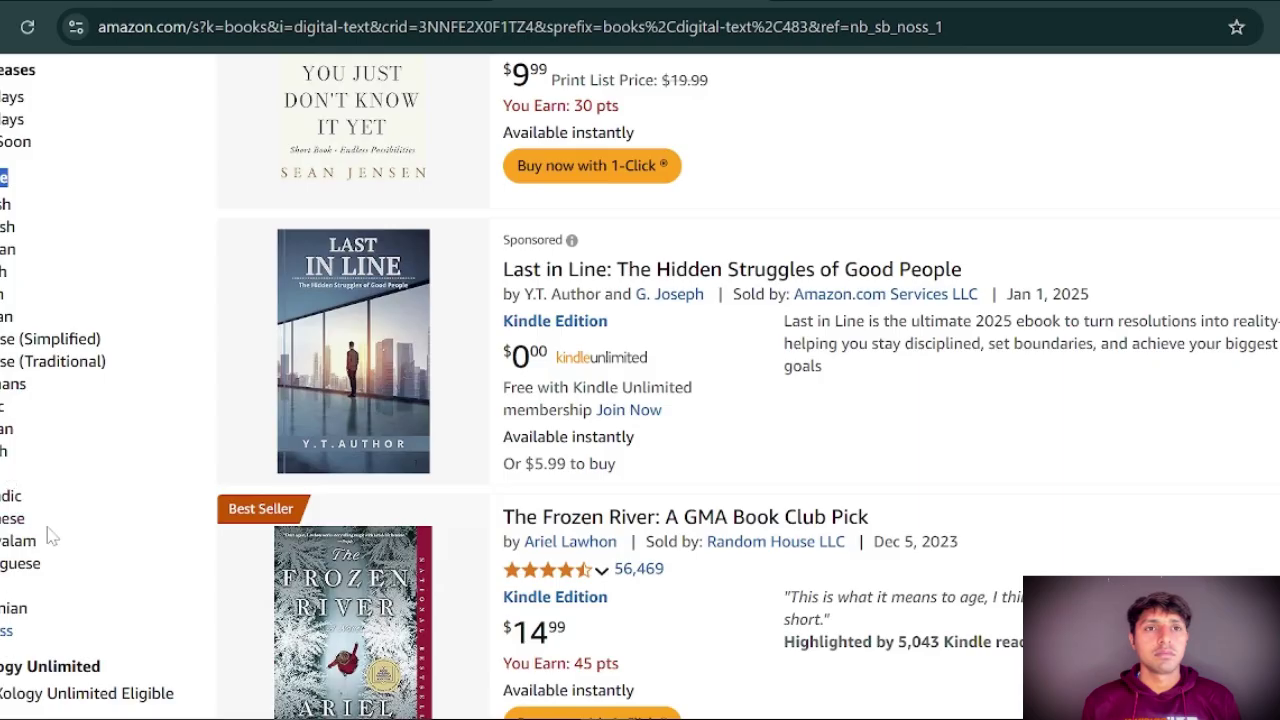
scroll(40, 525, down, 1)
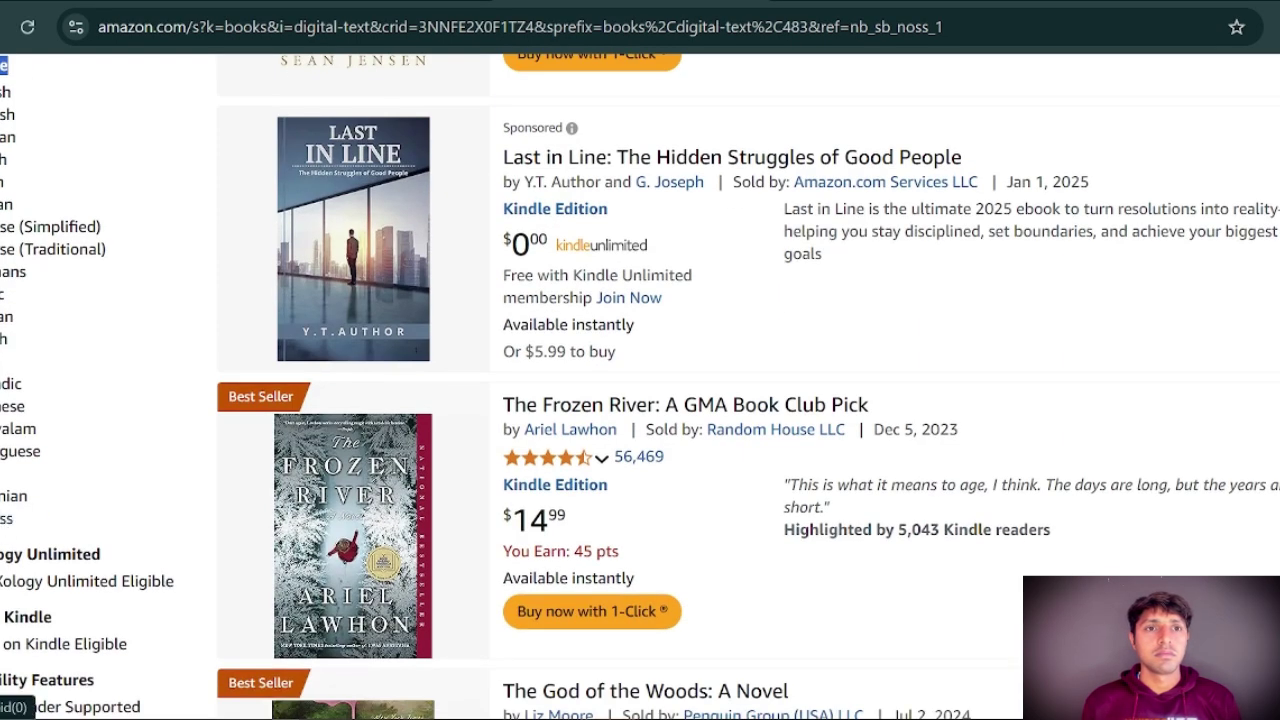
Collapse the extended Language filter list and expand it again.
click(5, 517)
scroll(28, 522, down, 3)
scroll(28, 522, up, 3)
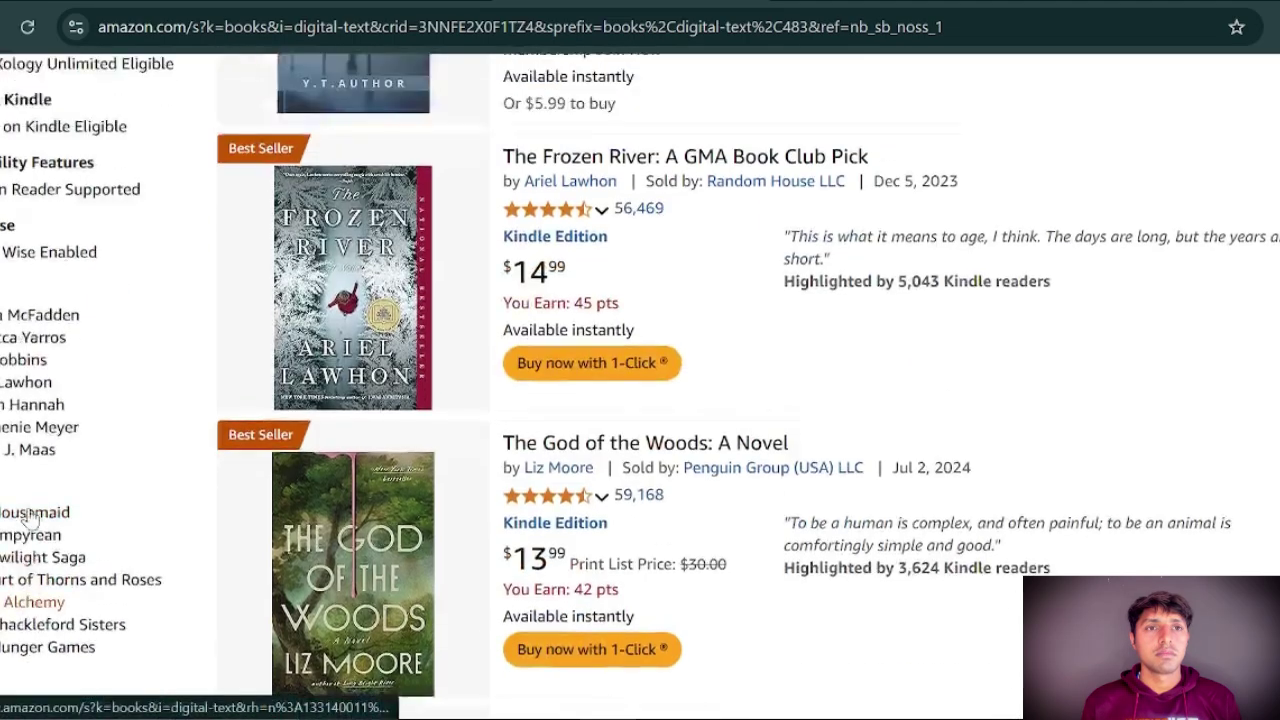
scroll(20, 480, up, 2)
click(8, 469)
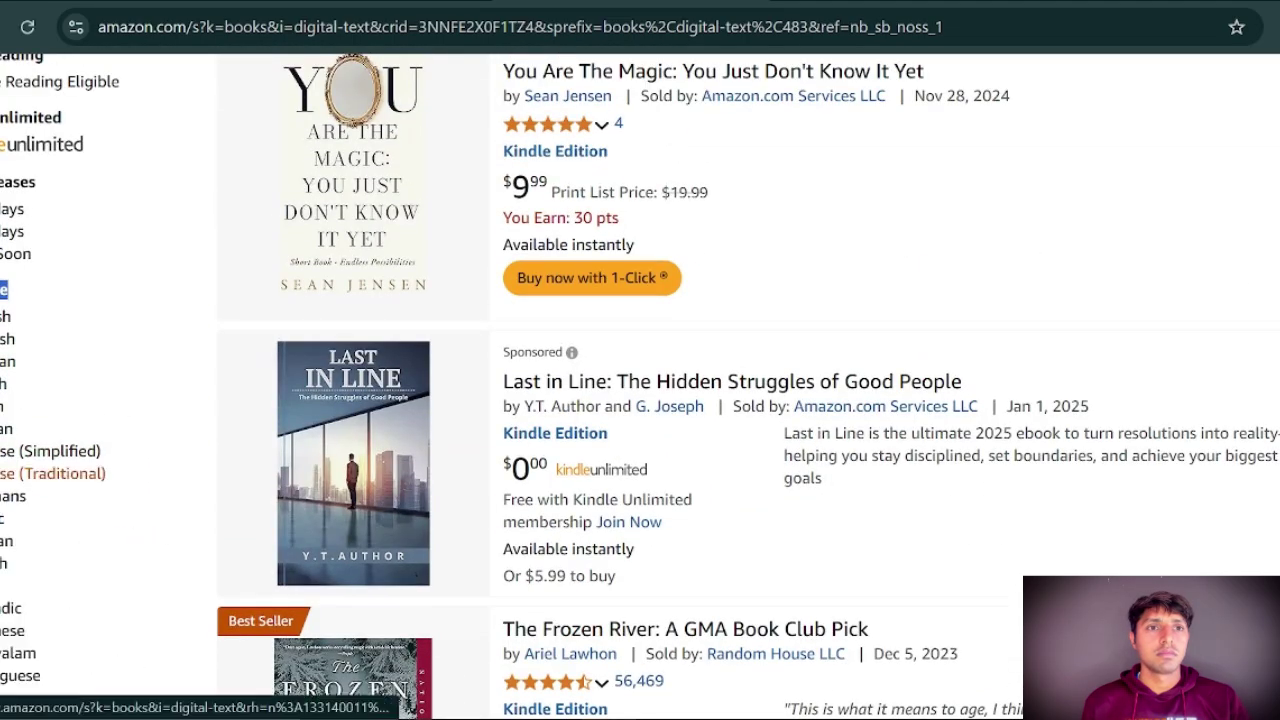
Filter the Kindle book results to Spanish-language titles.
scroll(8, 470, down, 2)
scroll(5, 517, down, 2)
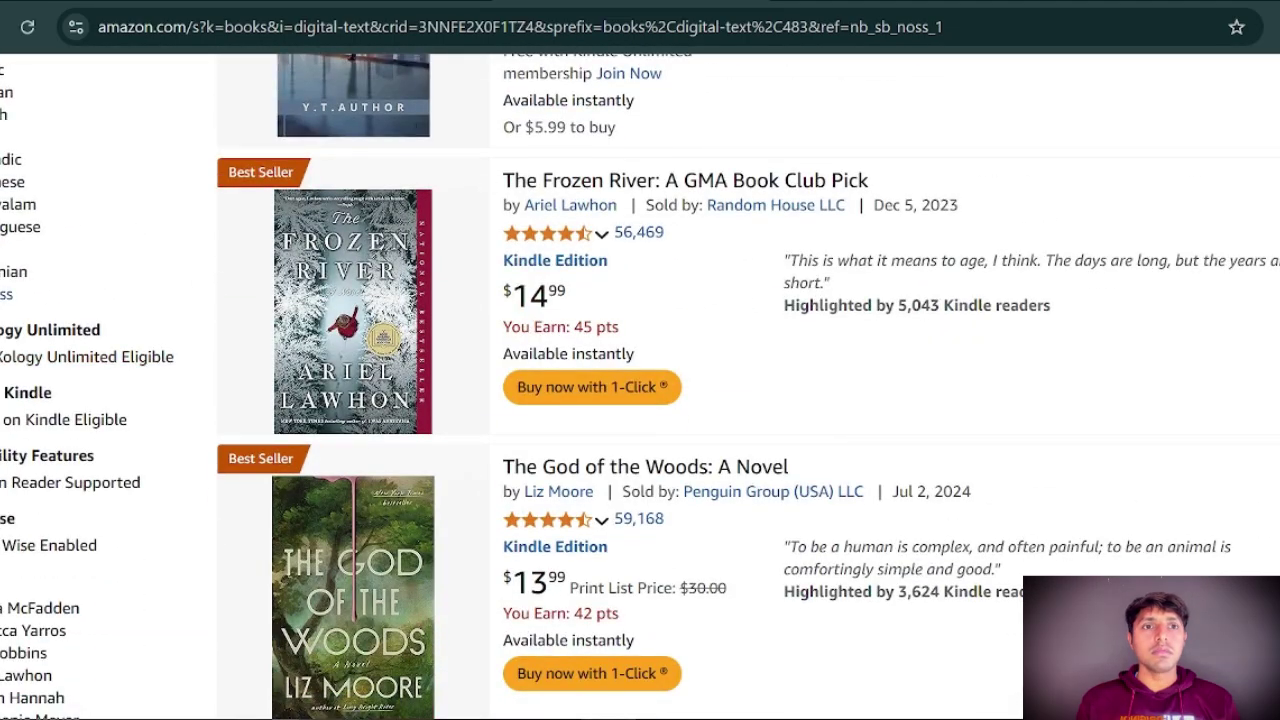
scroll(5, 517, up, 1)
scroll(5, 460, up, 1)
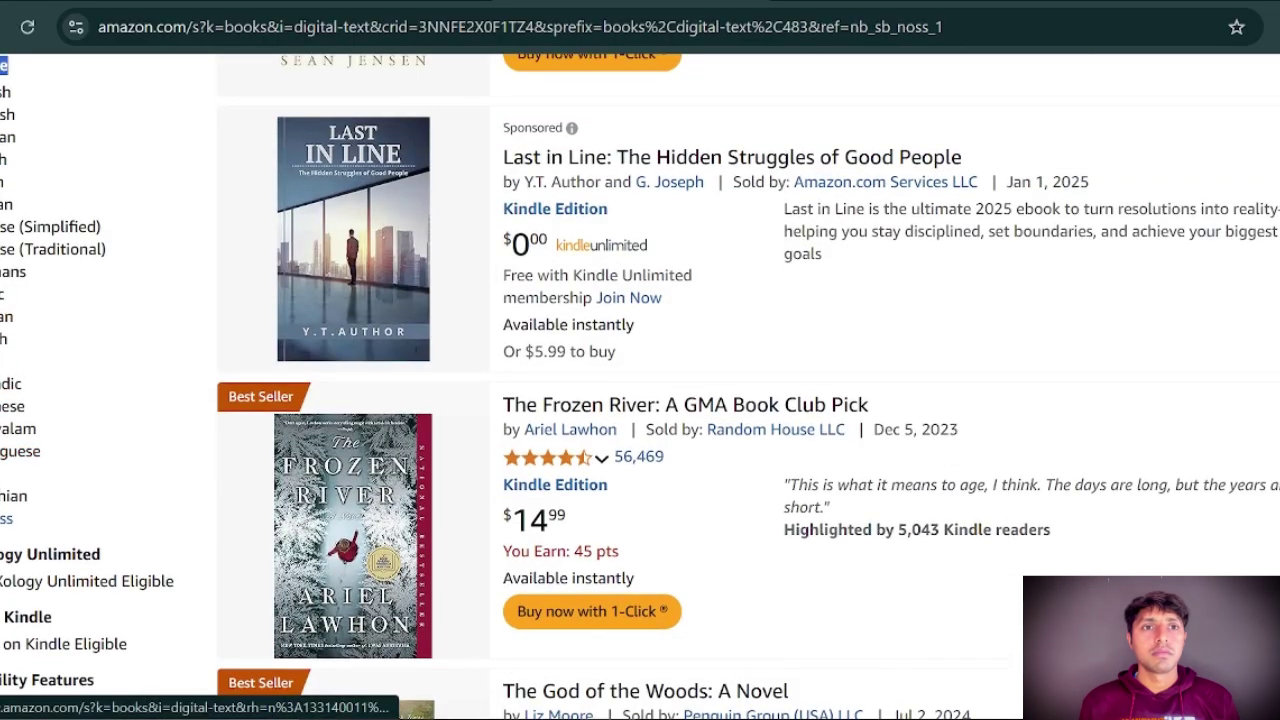
scroll(66, 420, up, 2)
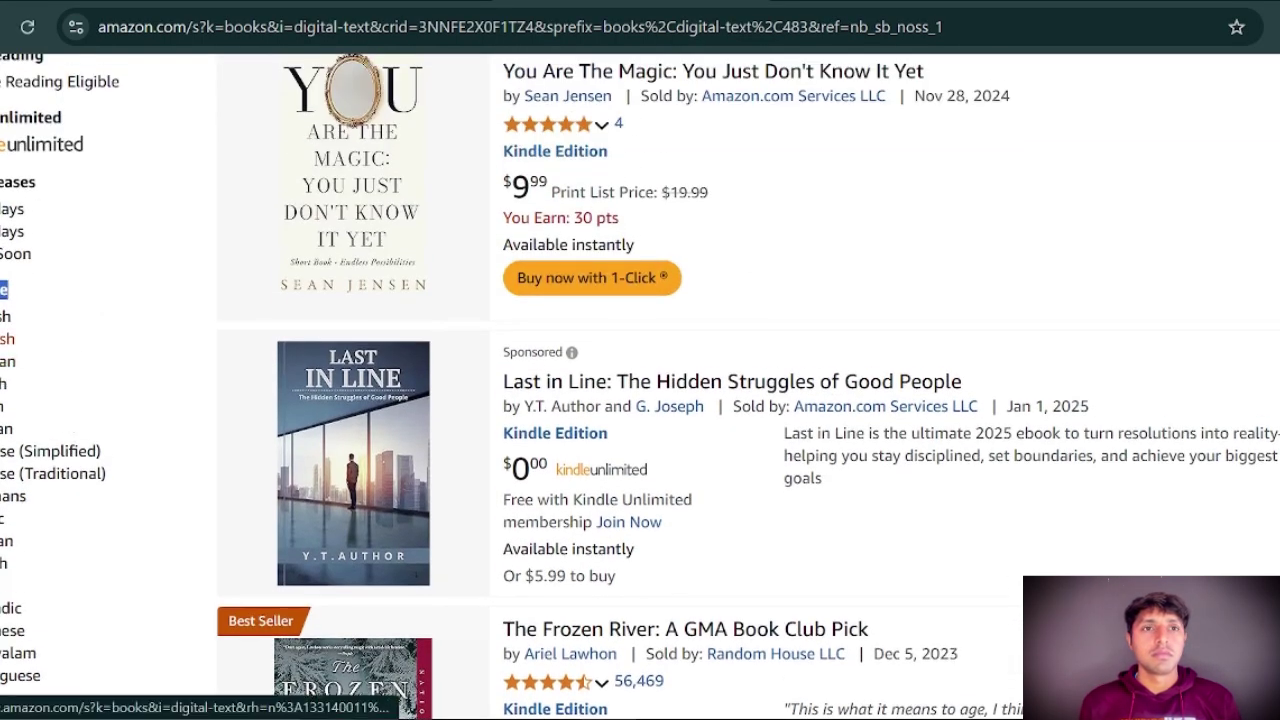
click(6, 338)
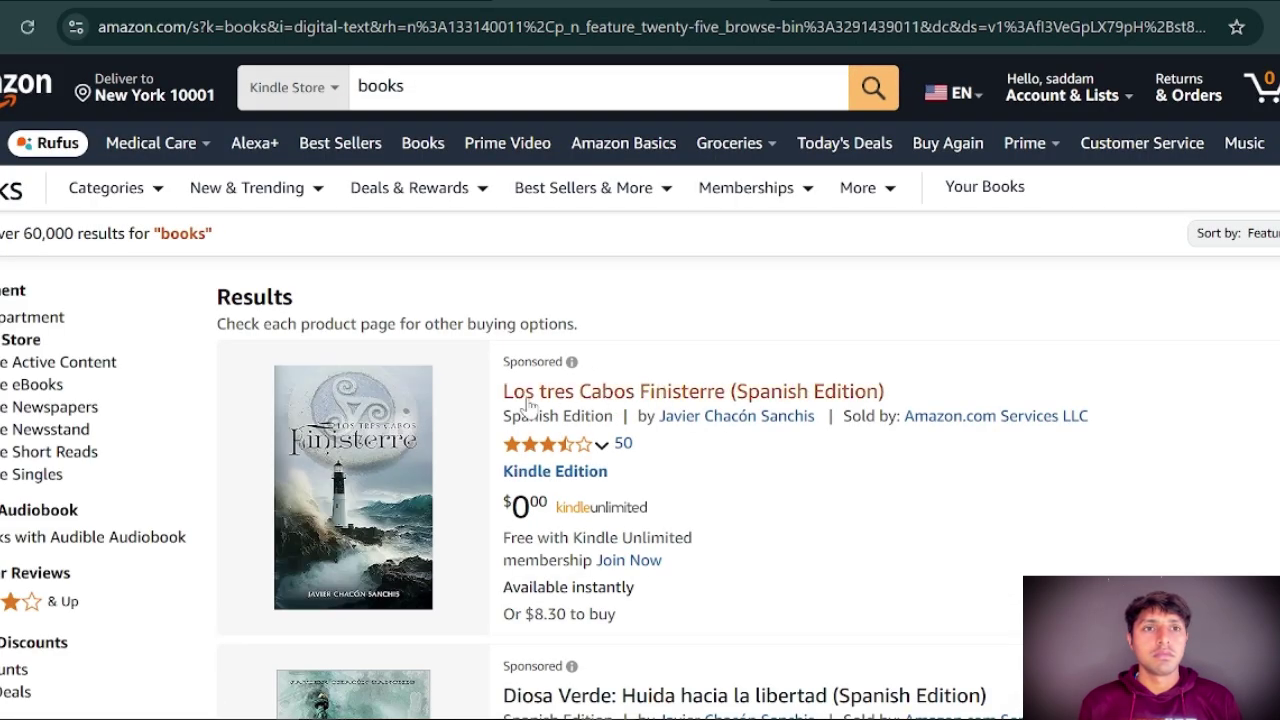
Examine the Spanish edition results, including the edition label and rating breakdown of "Los tres Cabos Finisterre".
scroll(515, 405, down, 2)
scroll(590, 456, down, 2)
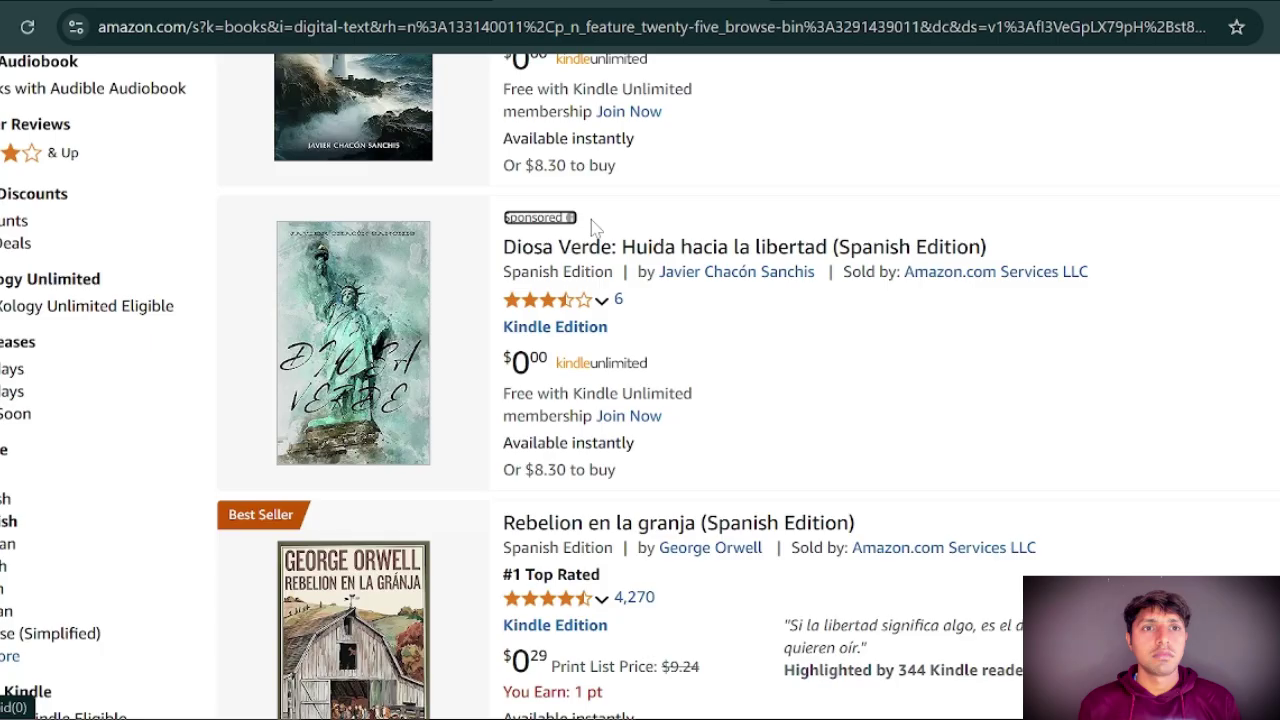
mouse_move(605, 302)
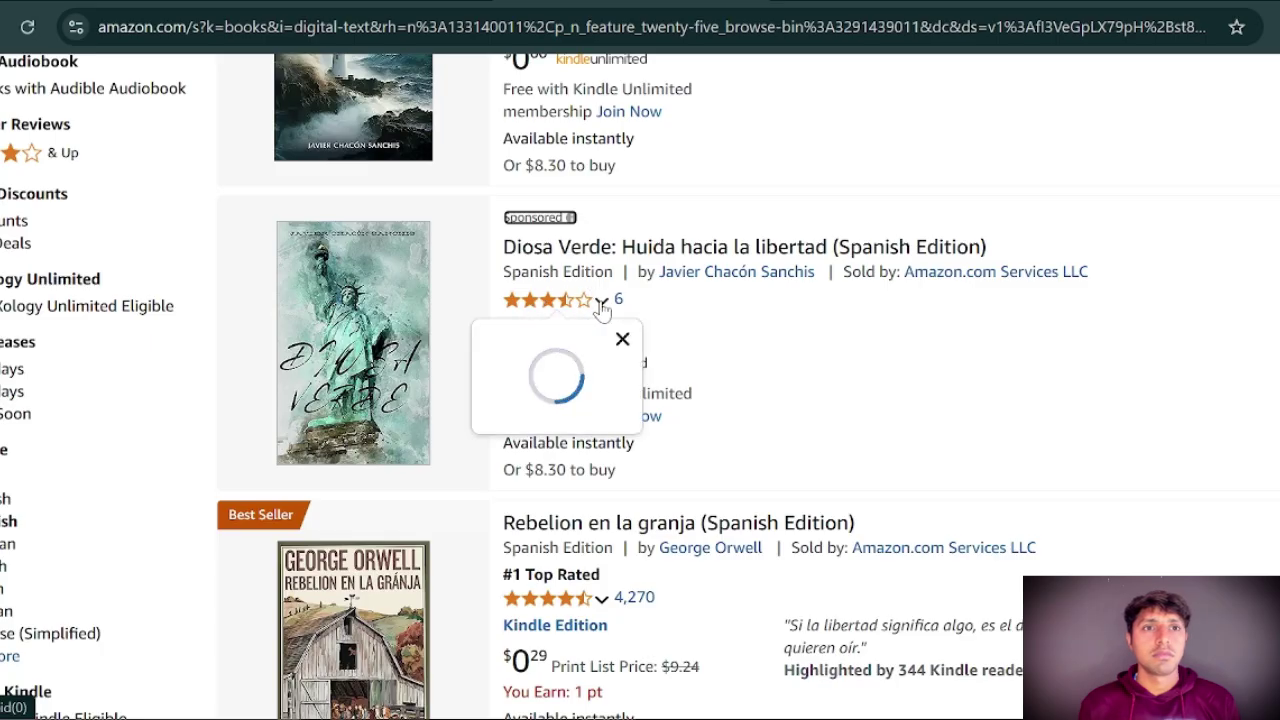
scroll(609, 310, up, 2)
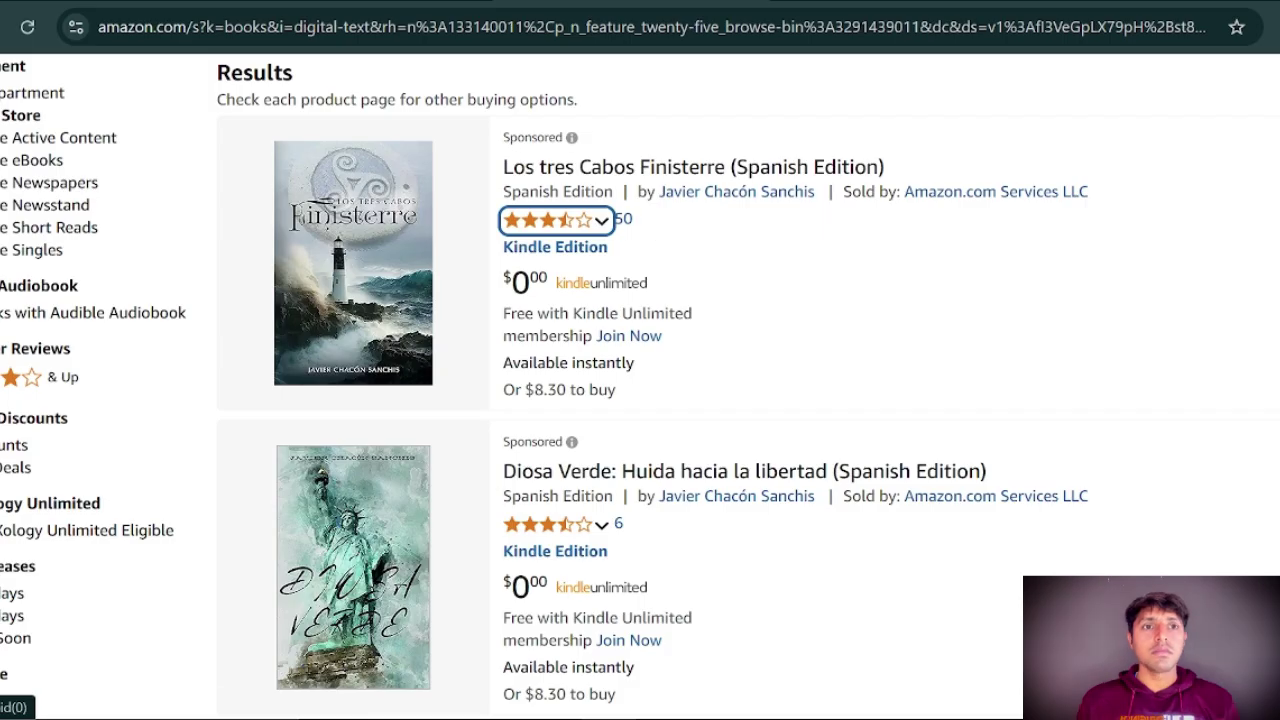
drag(503, 191, 613, 192)
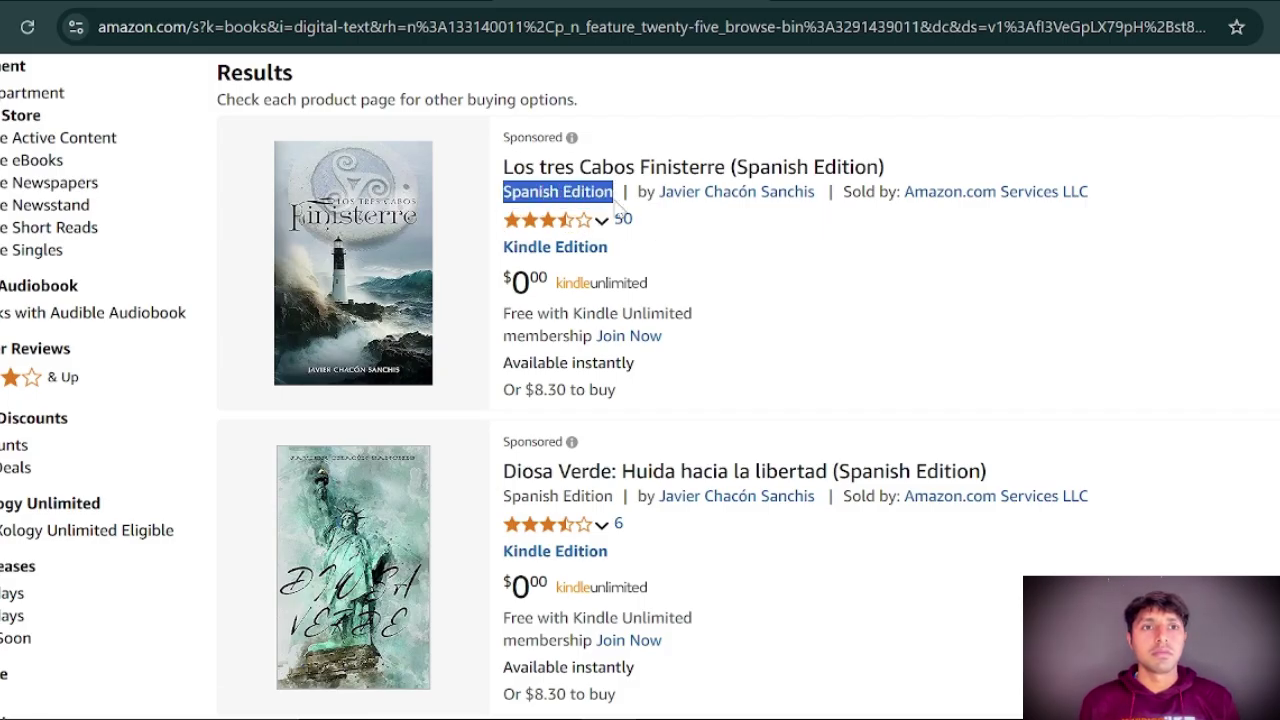
click(690, 262)
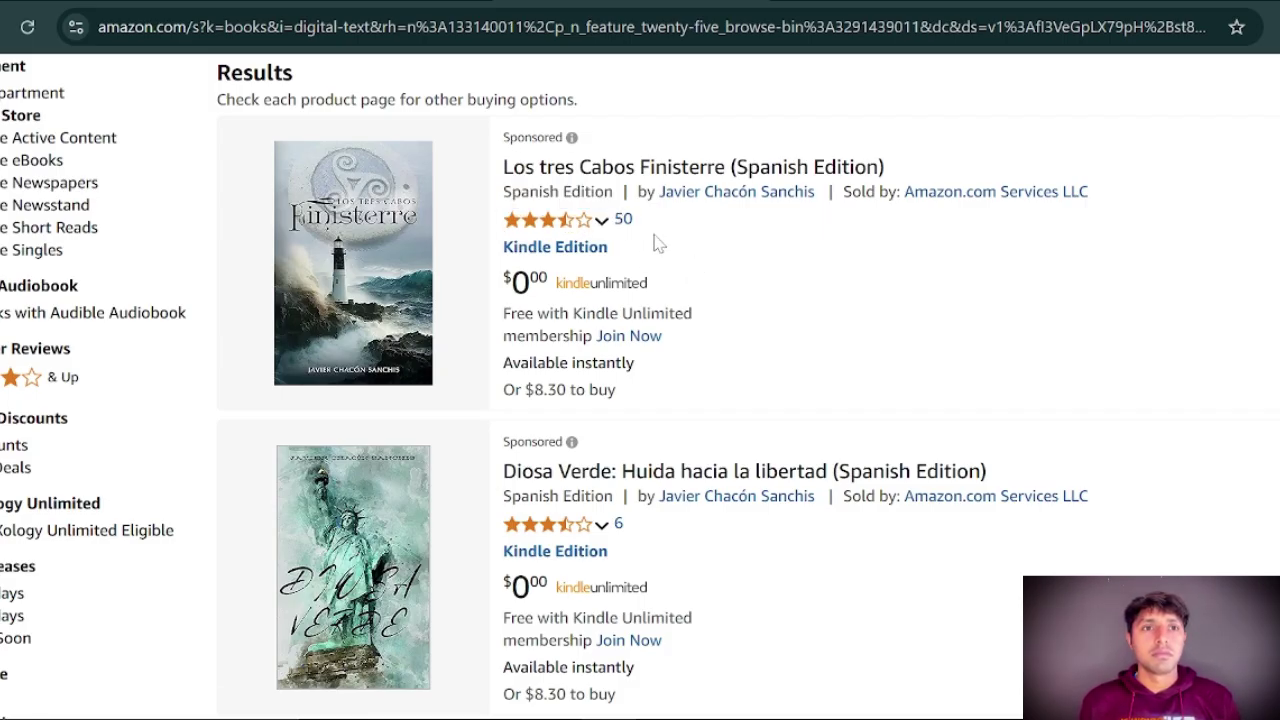
mouse_move(608, 230)
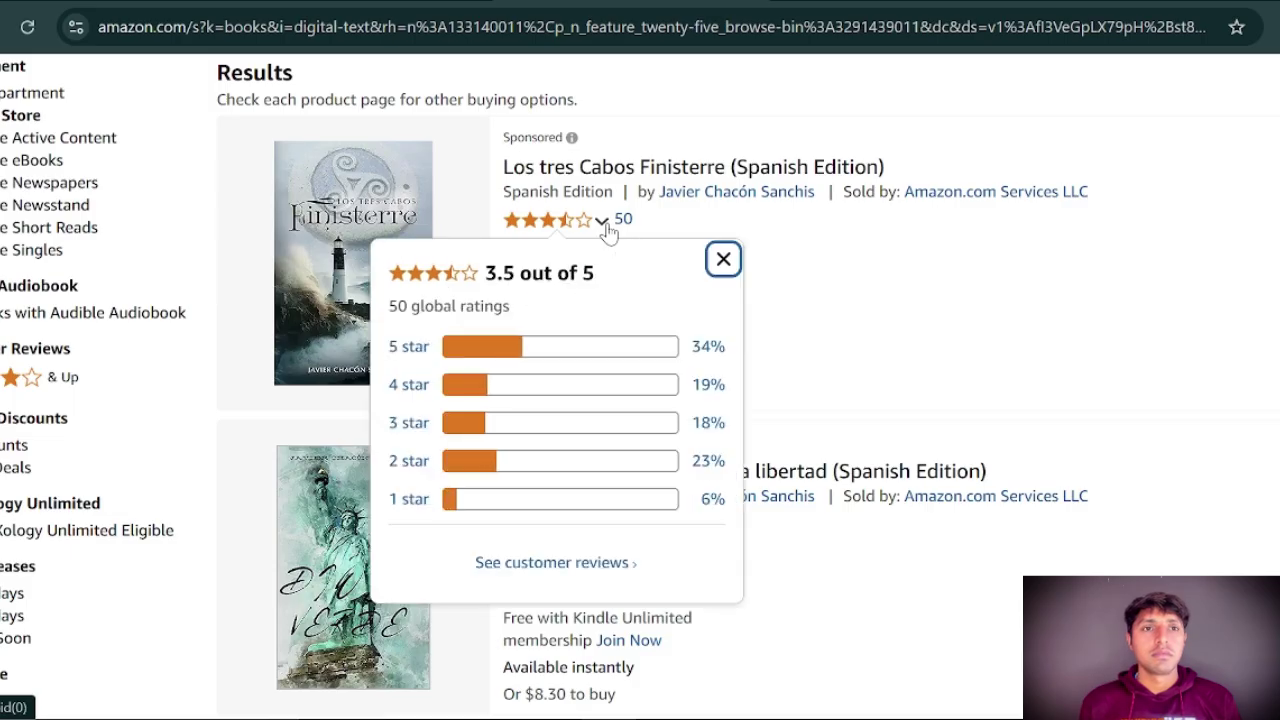
scroll(777, 340, up, 3)
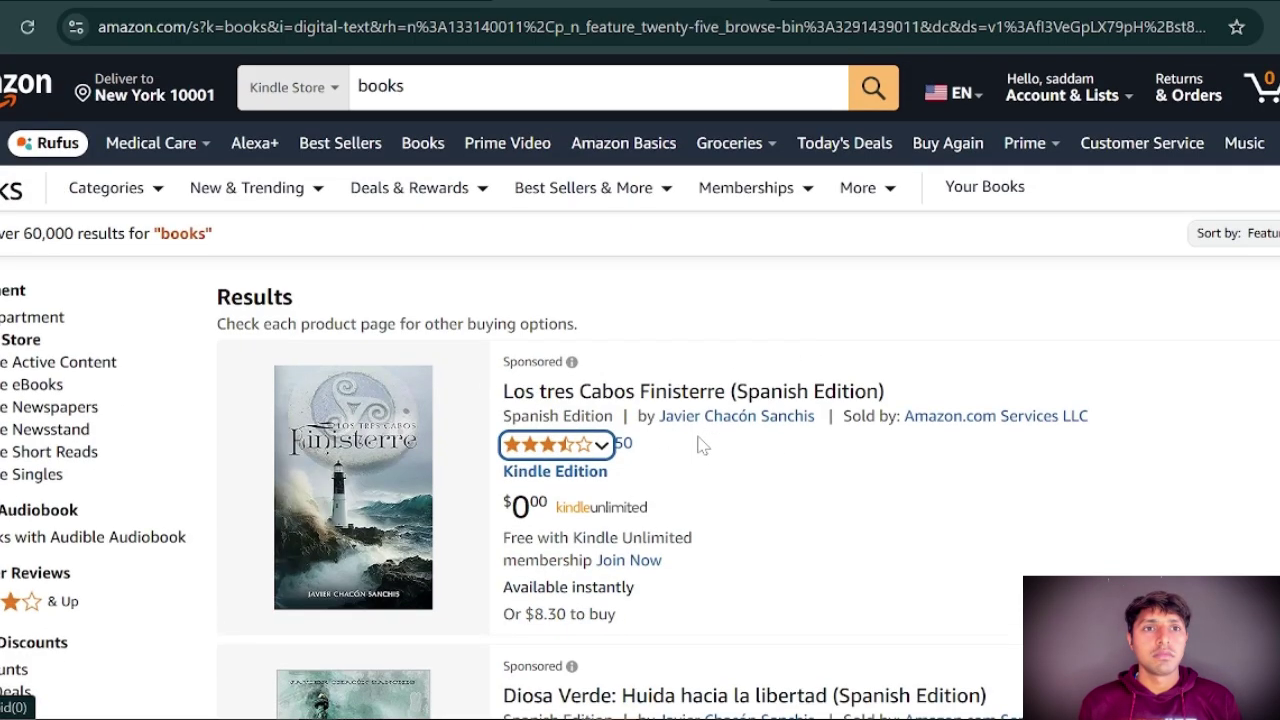
scroll(710, 438, down, 1)
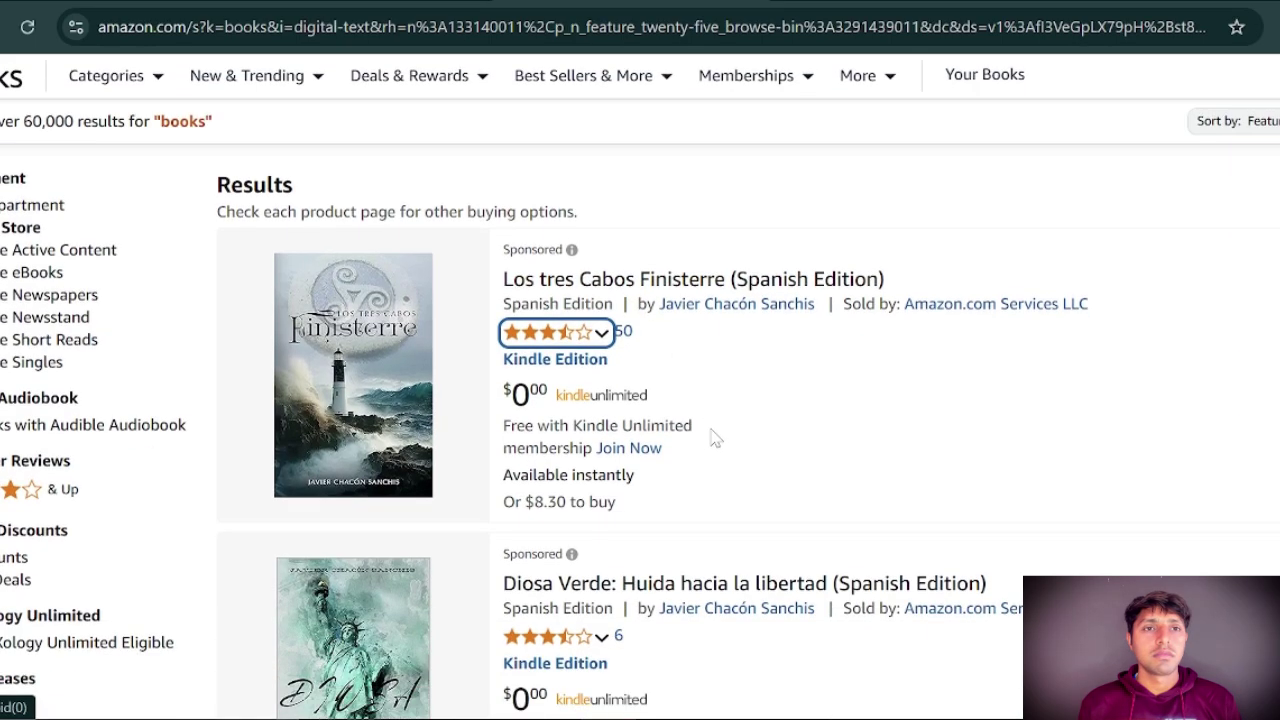
View the ad explanation on the sponsored "Los tres Cabos Finisterre" result and close it.
mouse_move(541, 340)
scroll(741, 408, down, 3)
scroll(663, 405, up, 4)
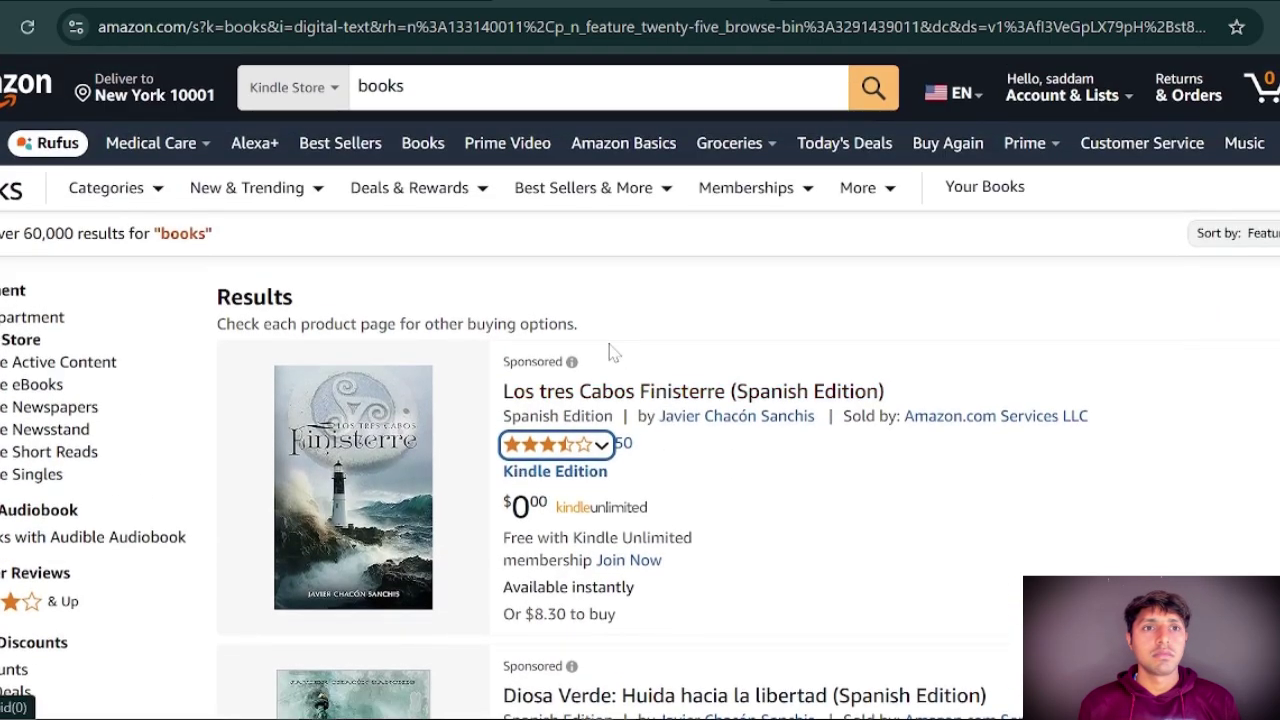
click(533, 362)
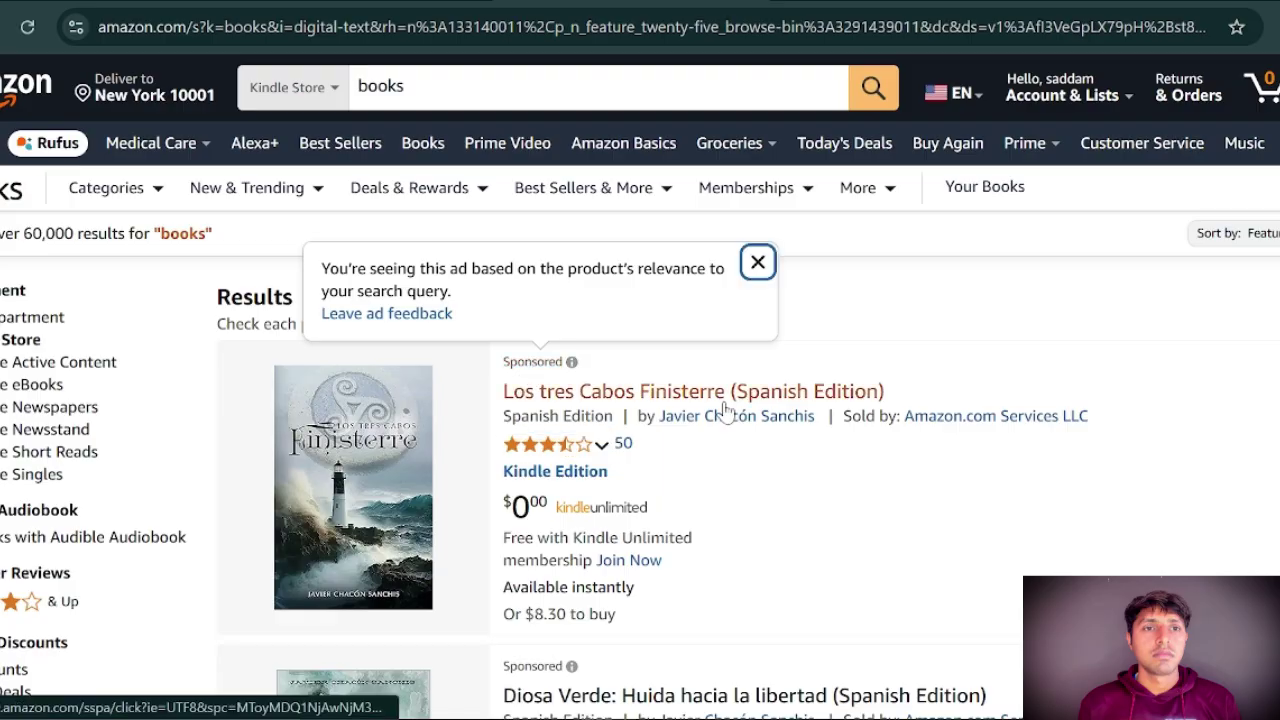
click(533, 362)
click(533, 362)
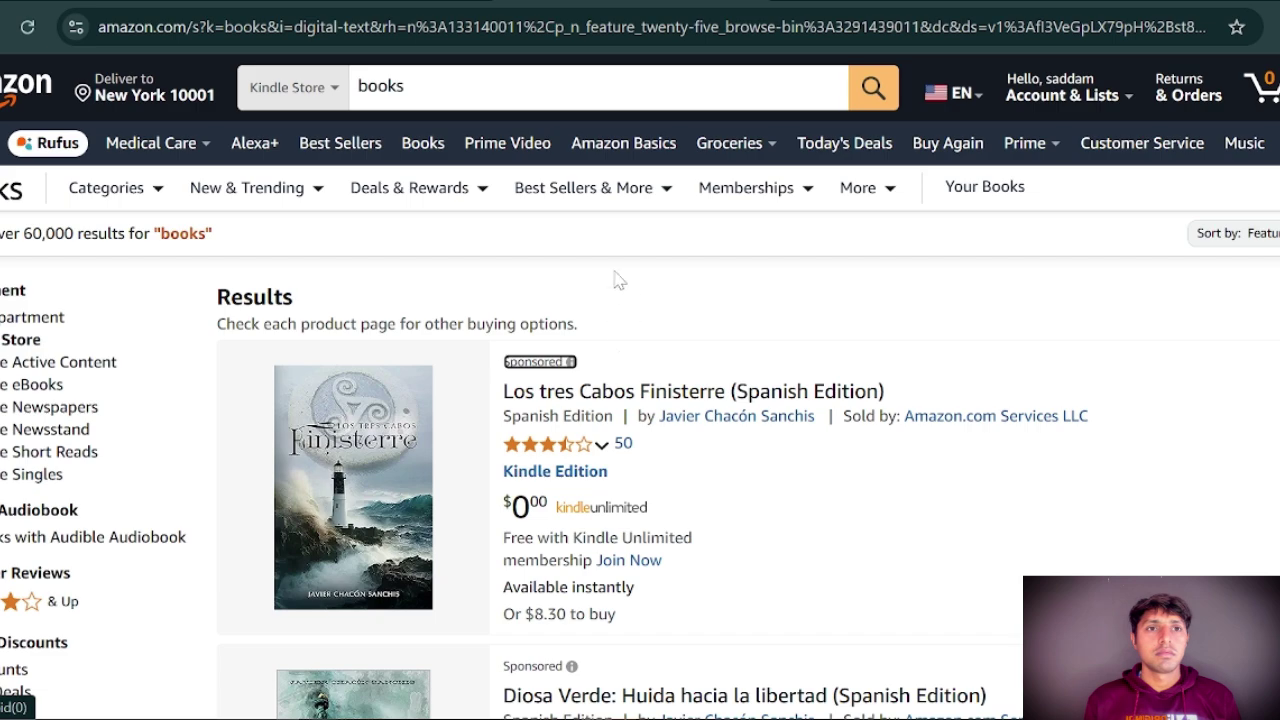
Look through the Spanish edition results, comparing the number of ratings and the prices of sponsored and best-selling books.
scroll(790, 510, down, 3)
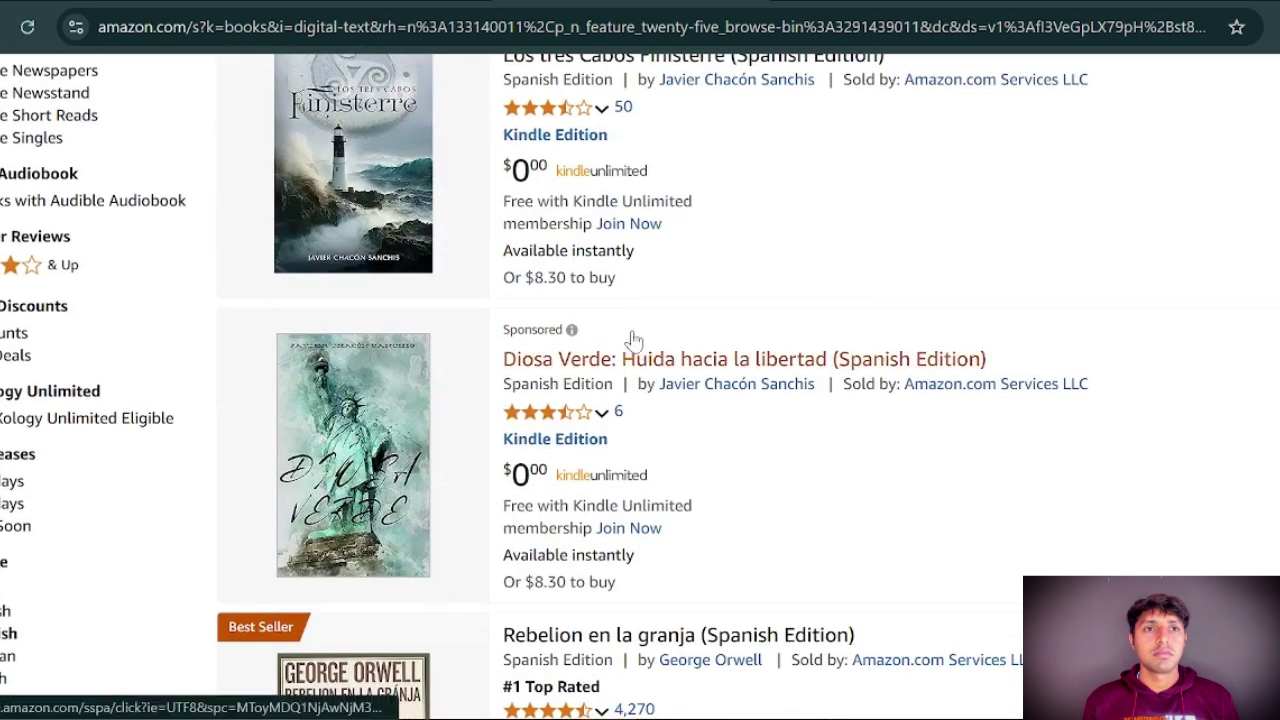
scroll(760, 483, down, 2)
scroll(570, 415, down, 2)
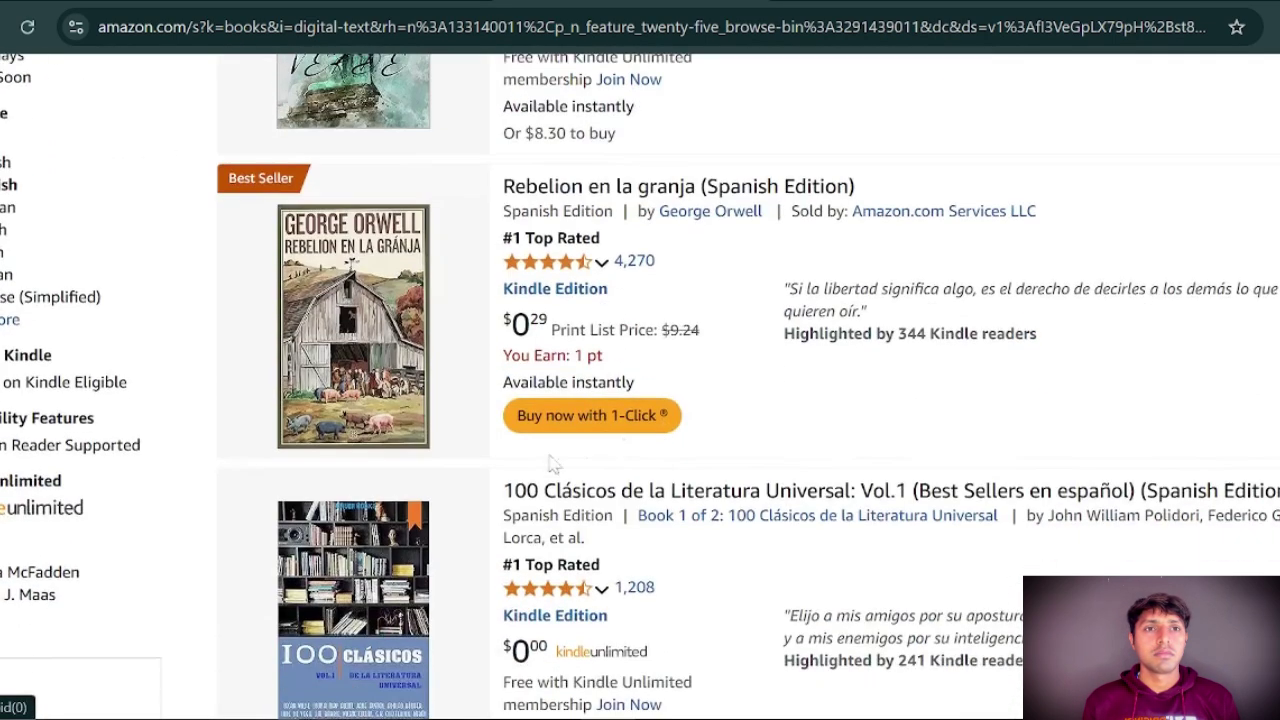
scroll(580, 470, down, 5)
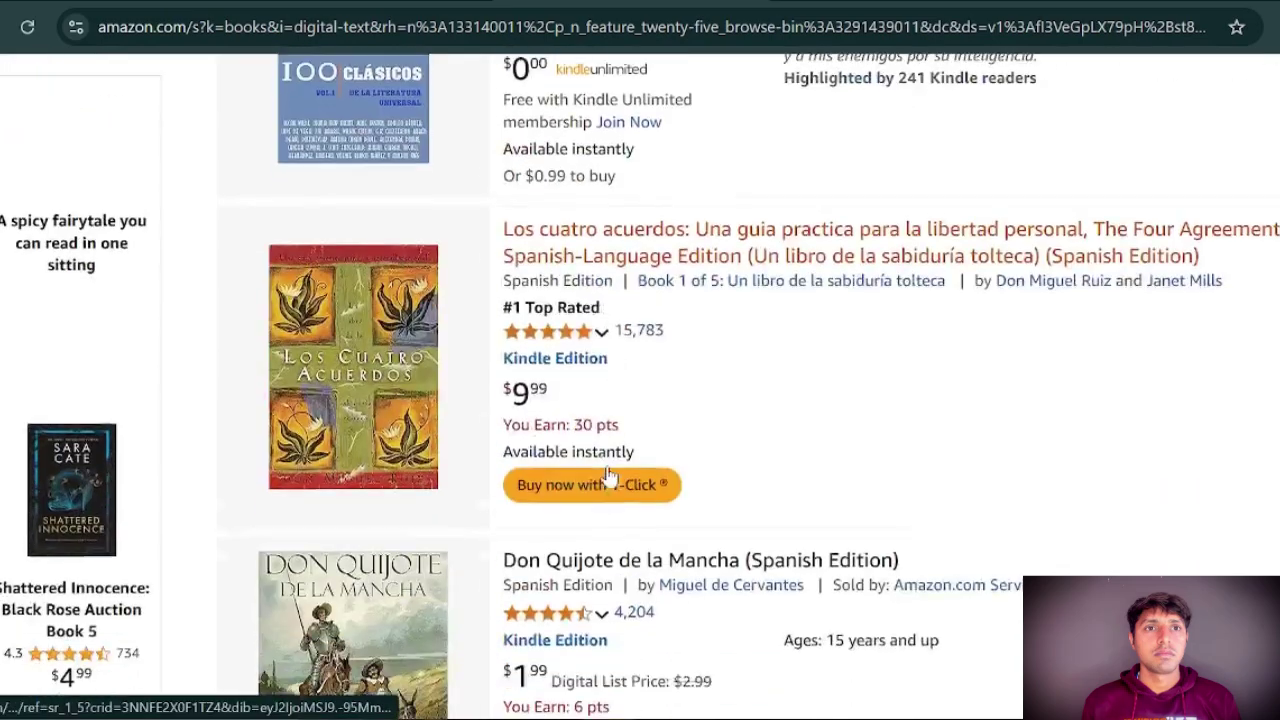
scroll(609, 478, down, 4)
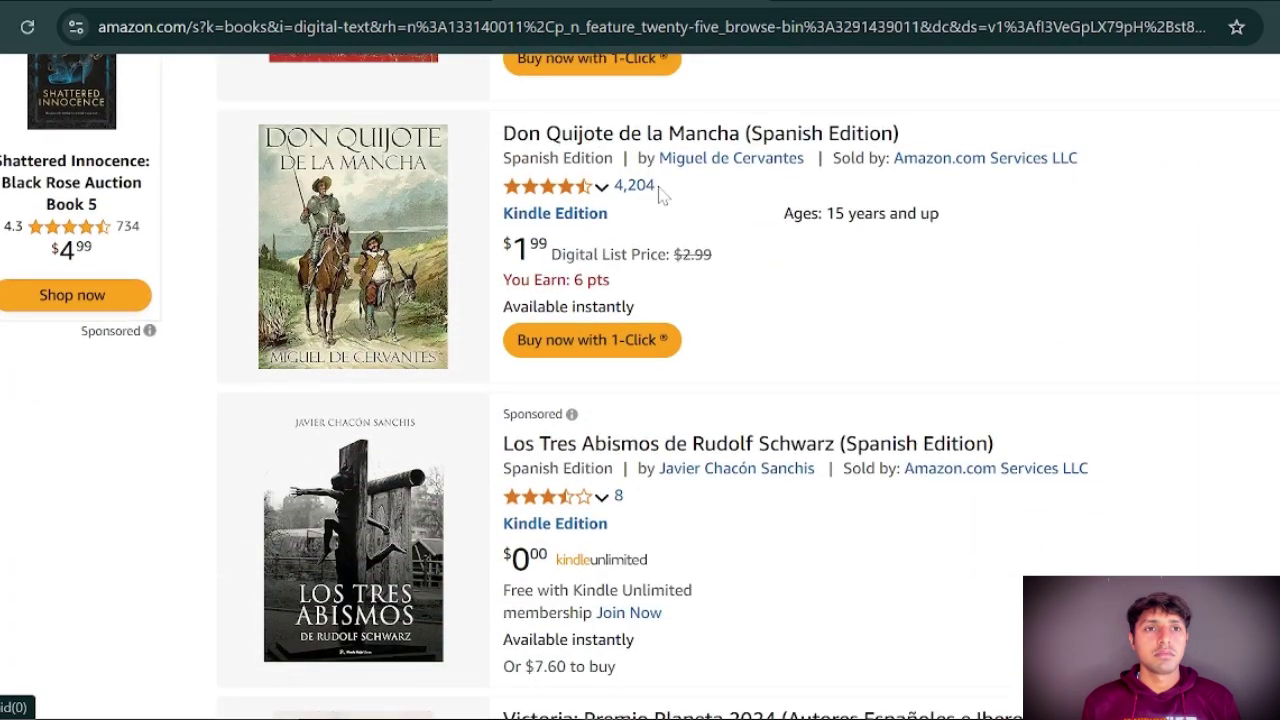
scroll(632, 415, down, 1)
scroll(641, 390, down, 2)
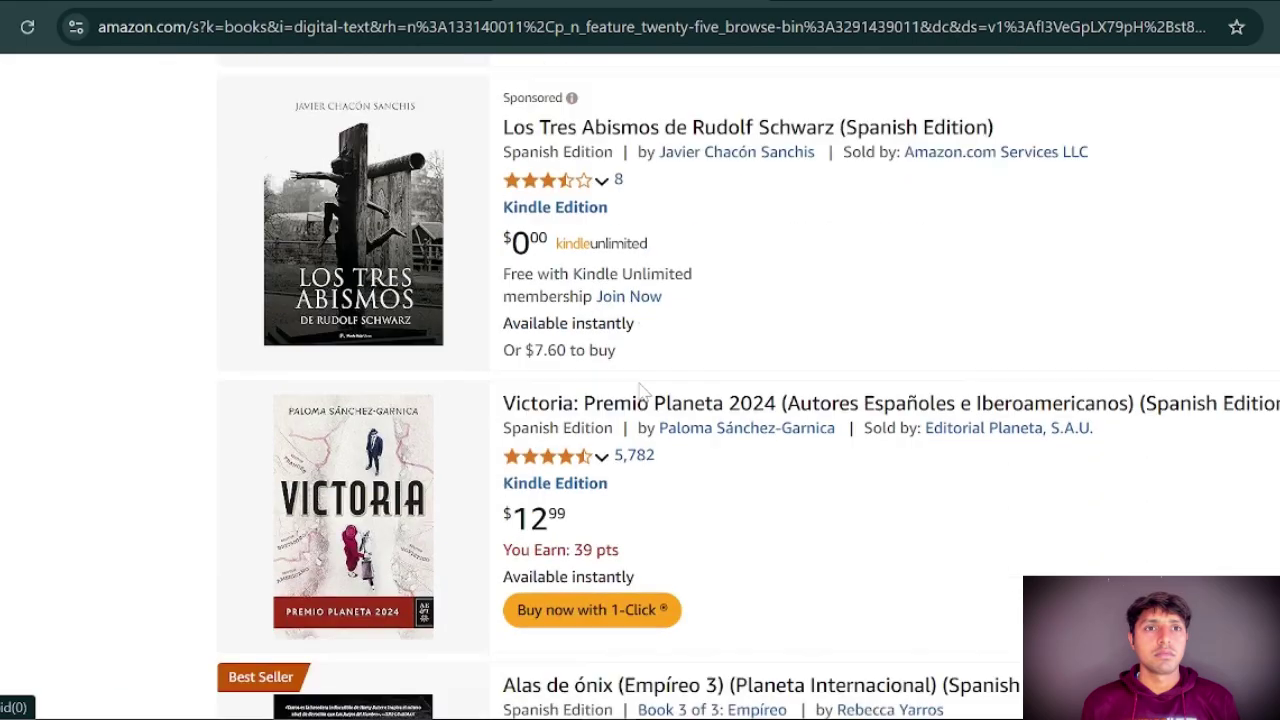
scroll(641, 390, down, 1)
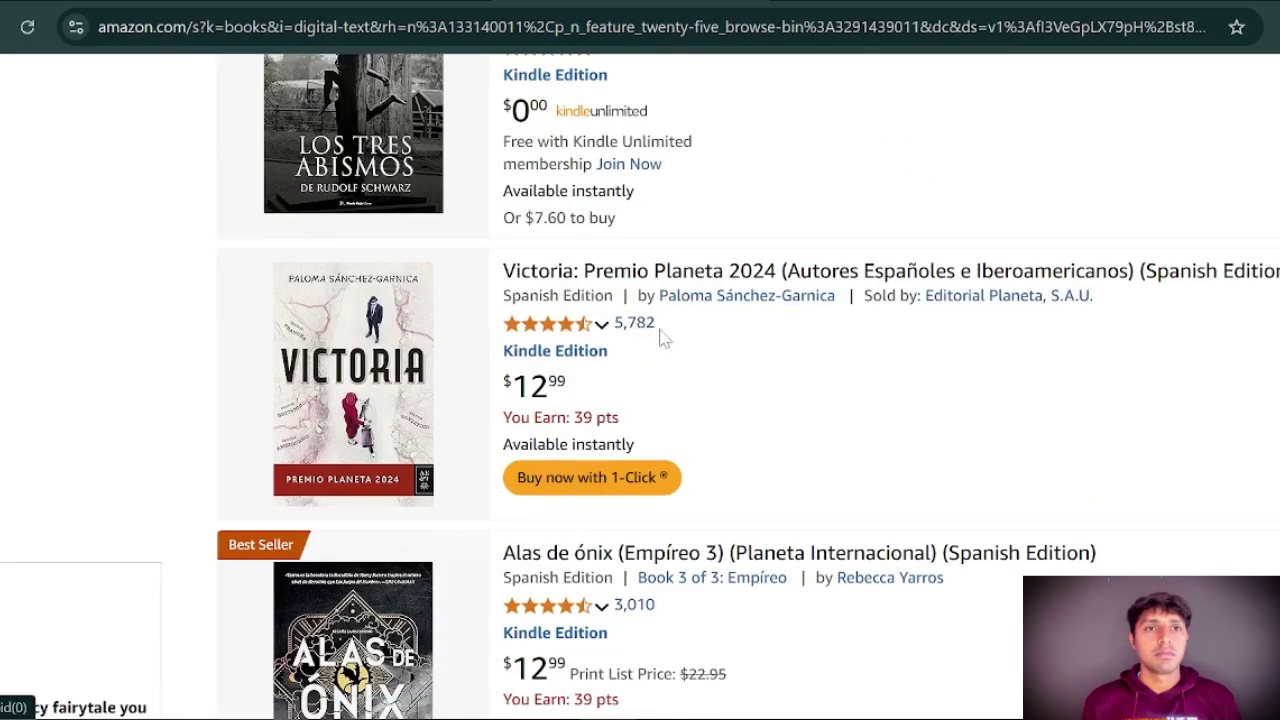
scroll(652, 338, down, 2)
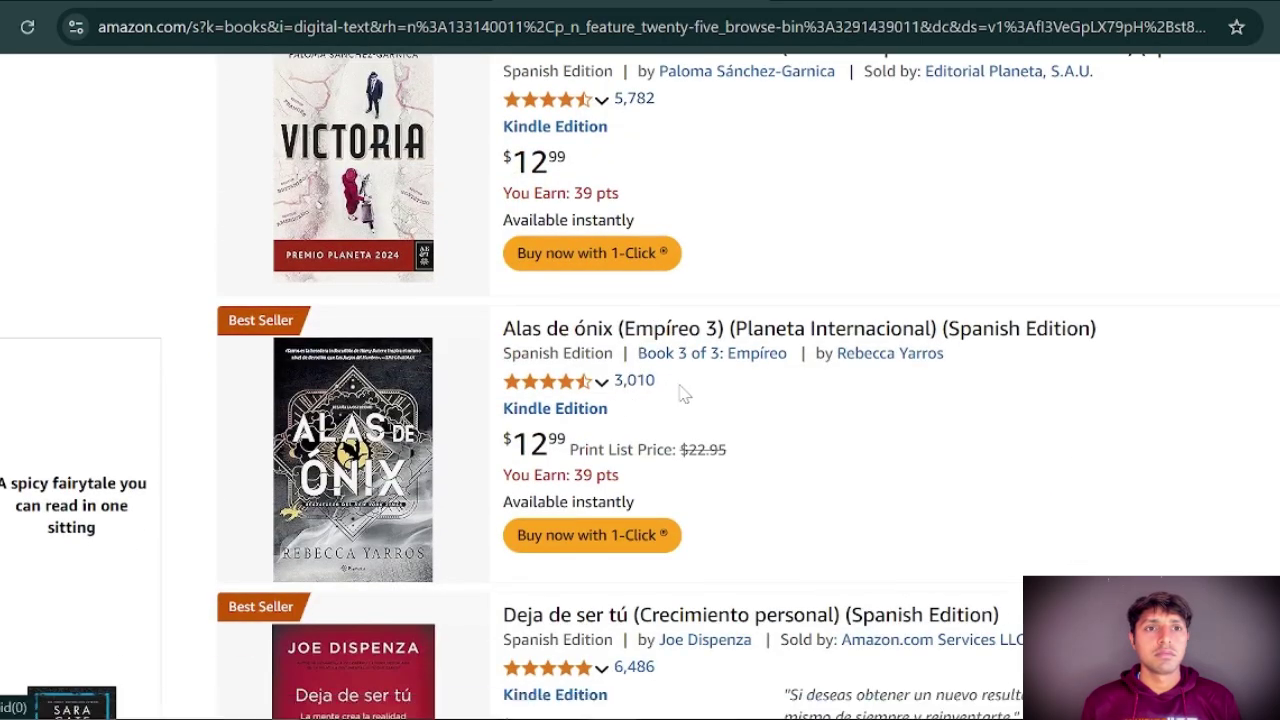
scroll(660, 405, down, 3)
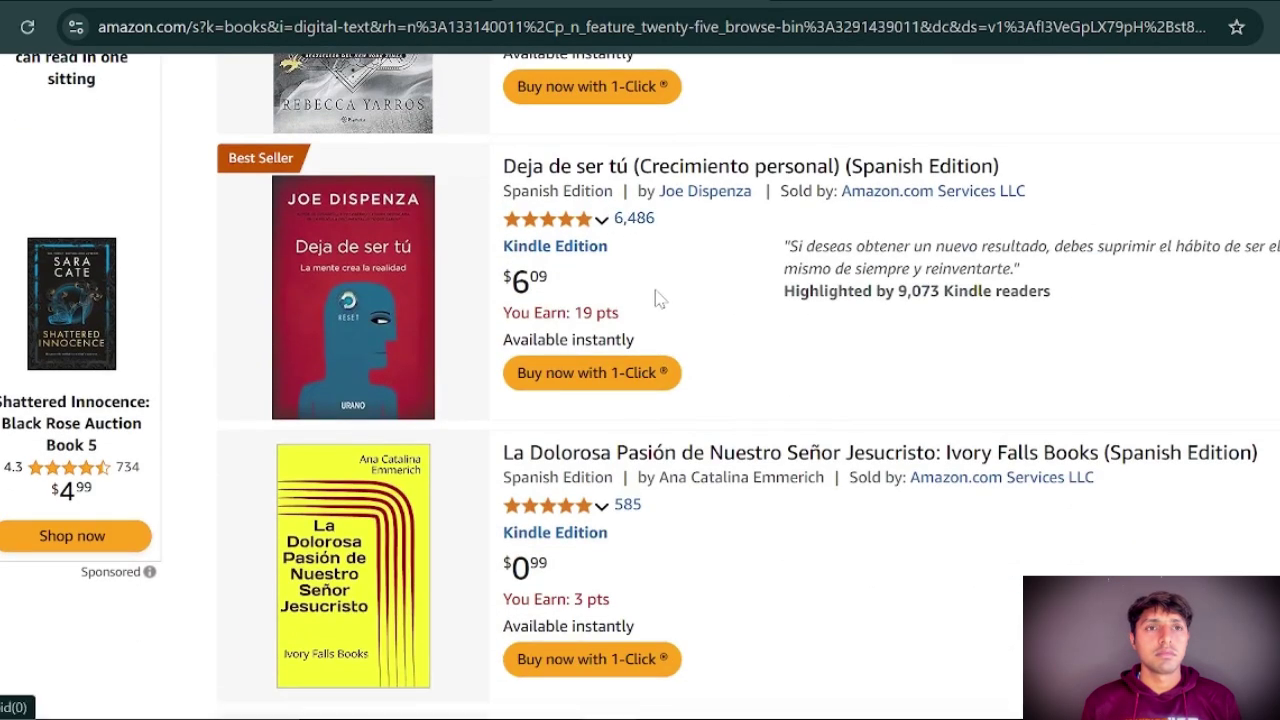
scroll(628, 480, down, 1)
scroll(666, 457, down, 3)
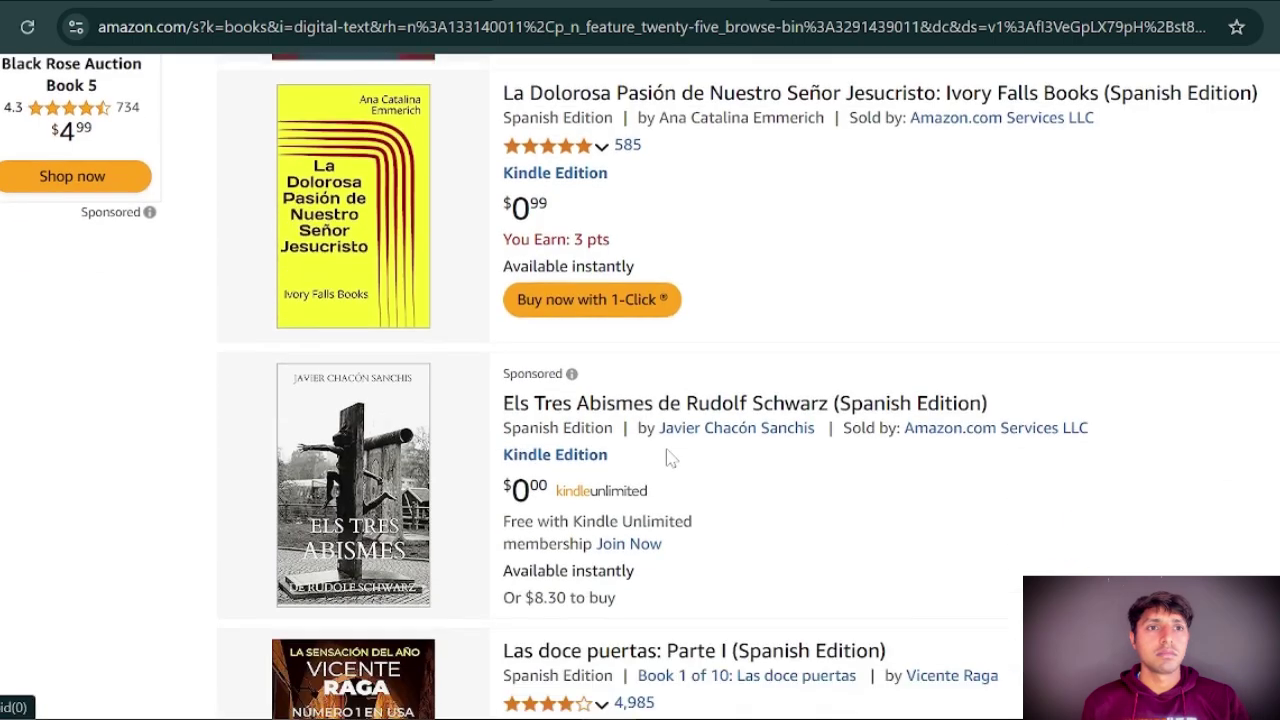
scroll(645, 420, down, 2)
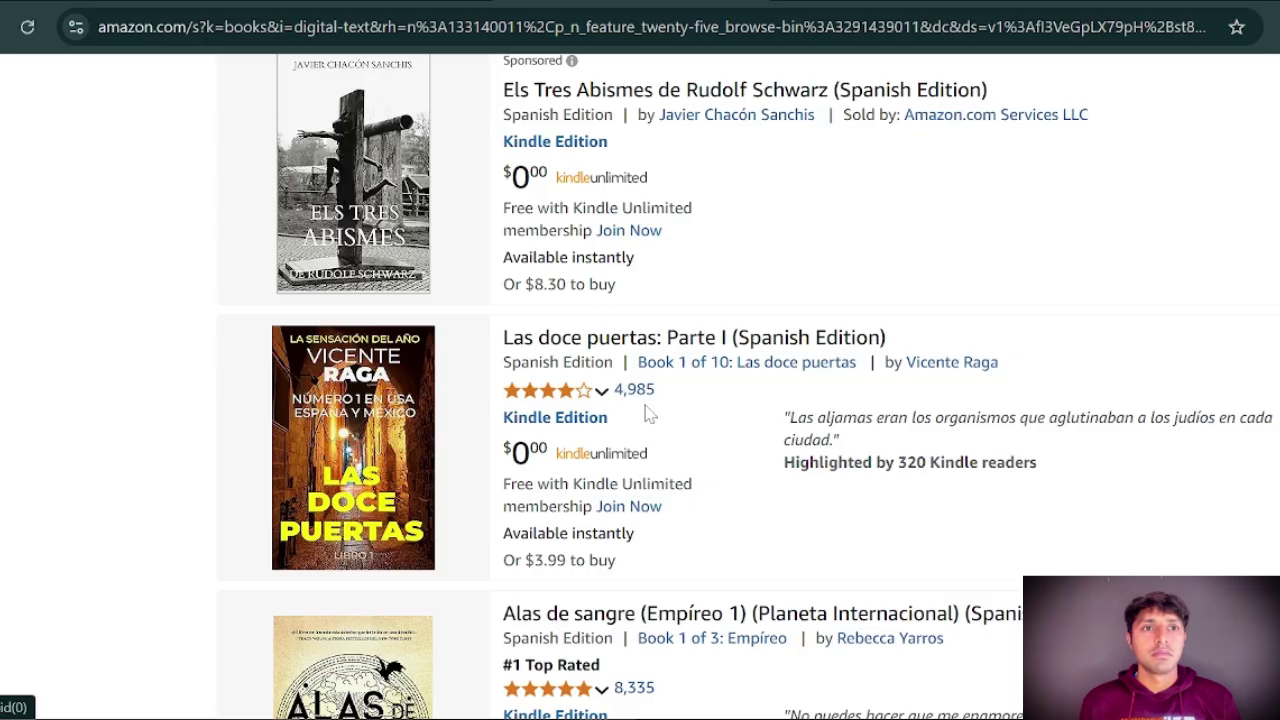
scroll(640, 405, down, 2)
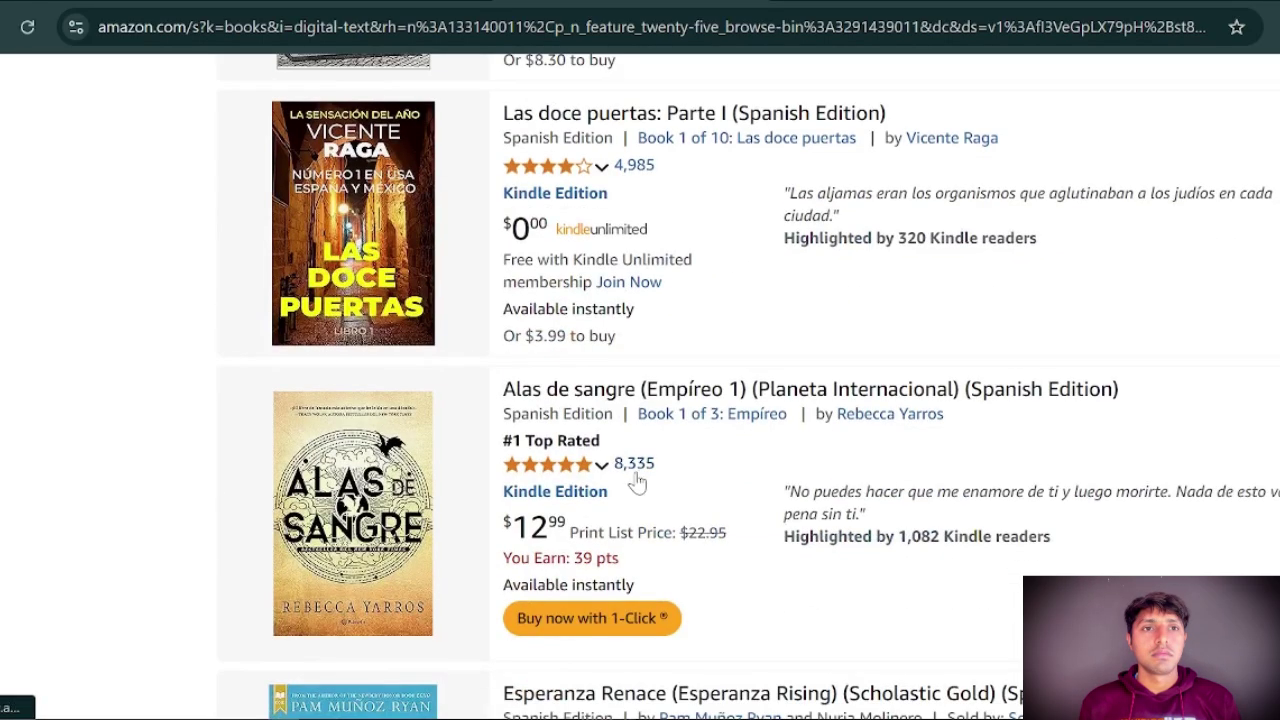
Highlight the number of ratings of "Las doce puertas: Parte I" among the Spanish results.
scroll(710, 375, up, 2)
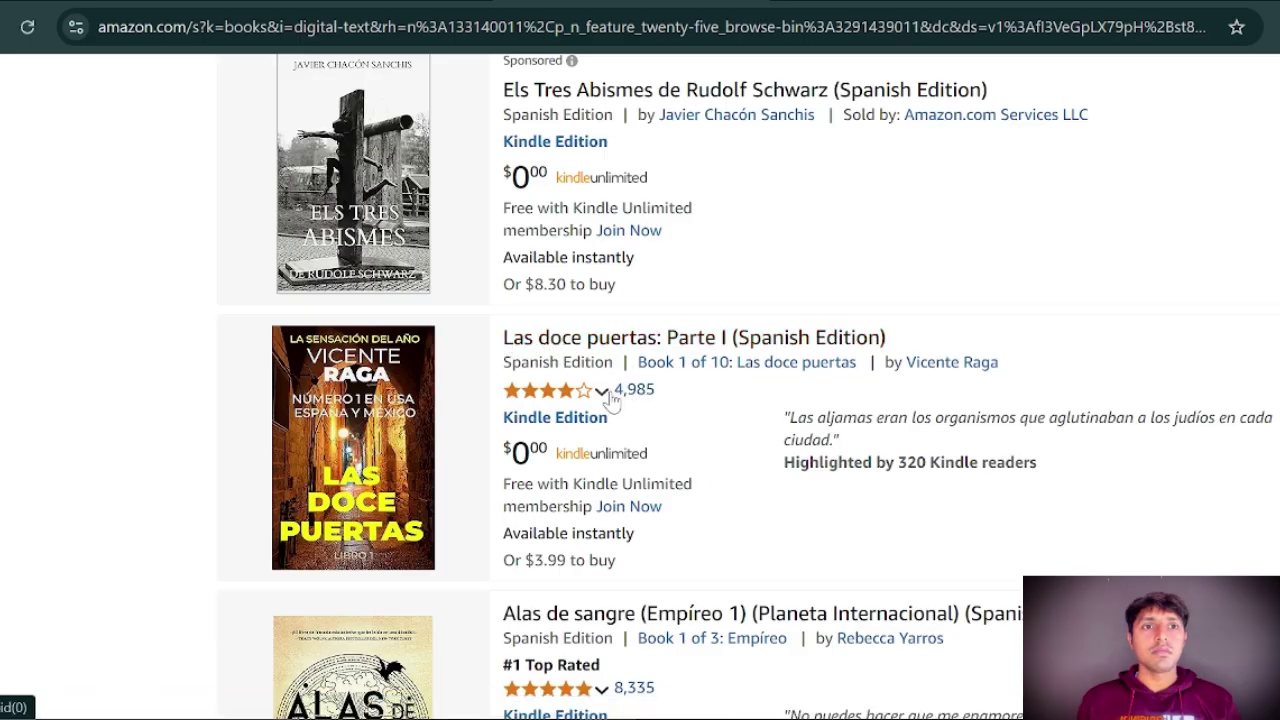
drag(637, 390, 602, 391)
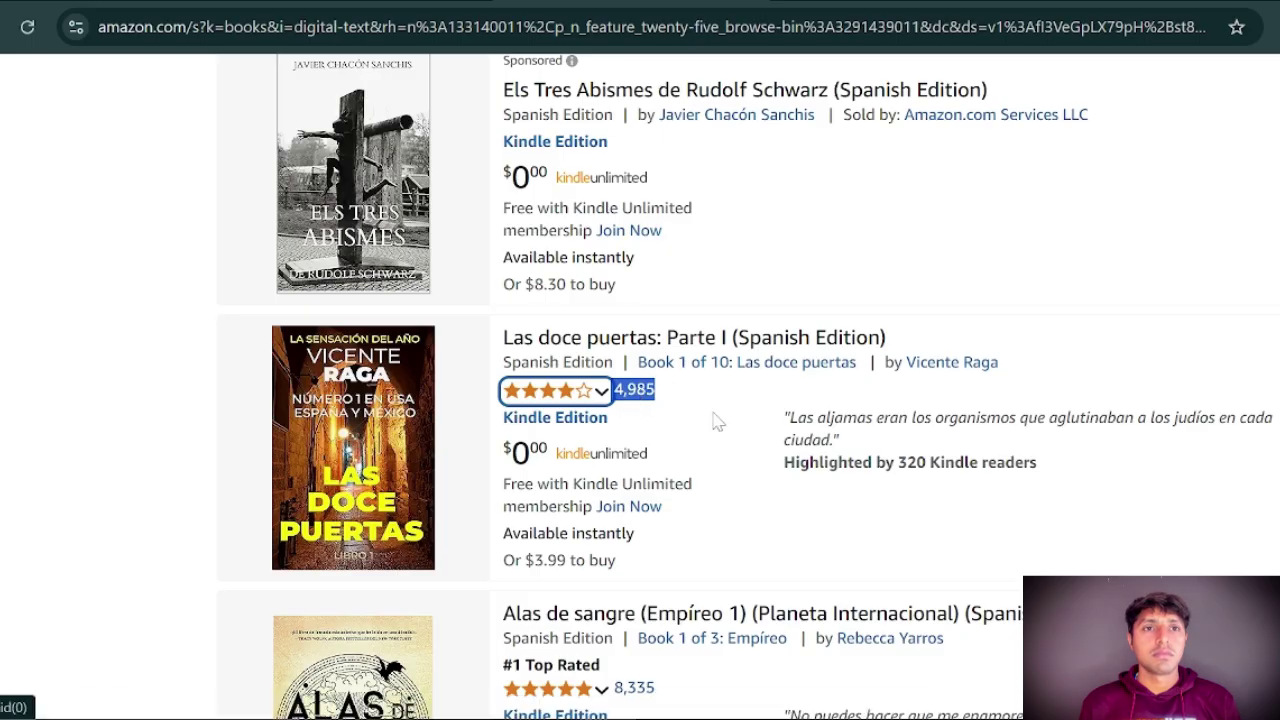
scroll(720, 429, down, 5)
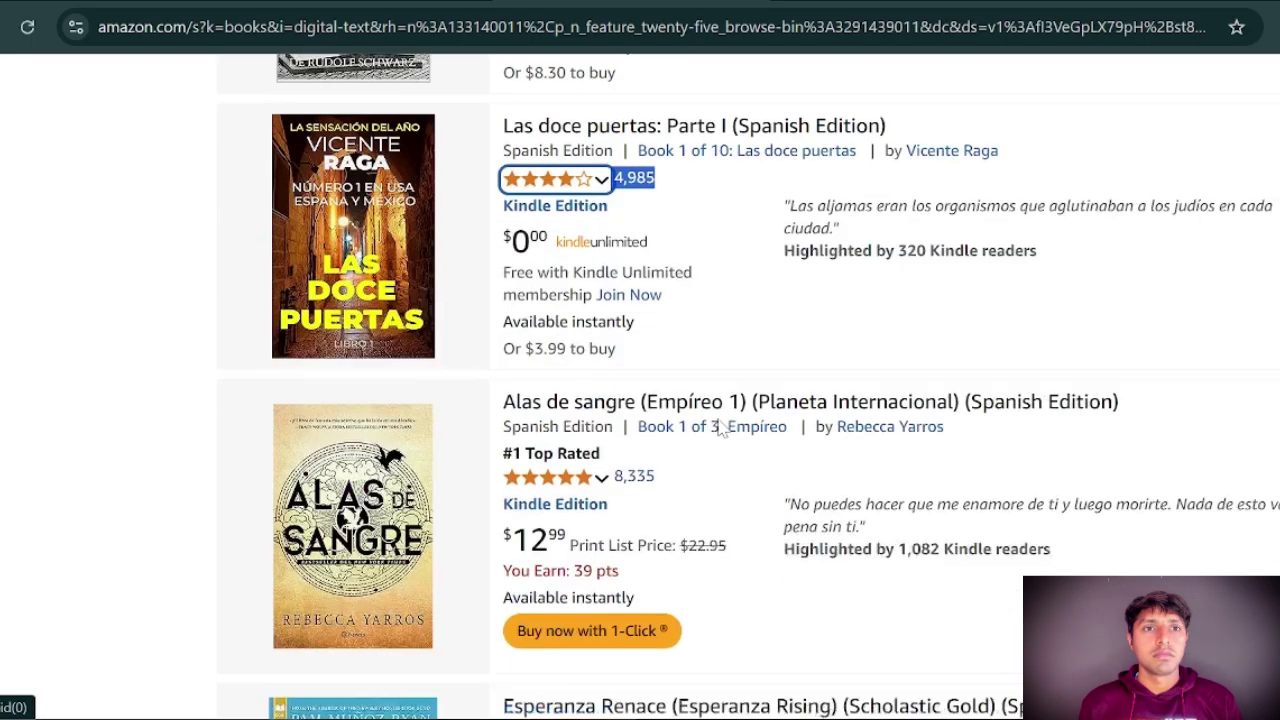
scroll(690, 418, down, 15)
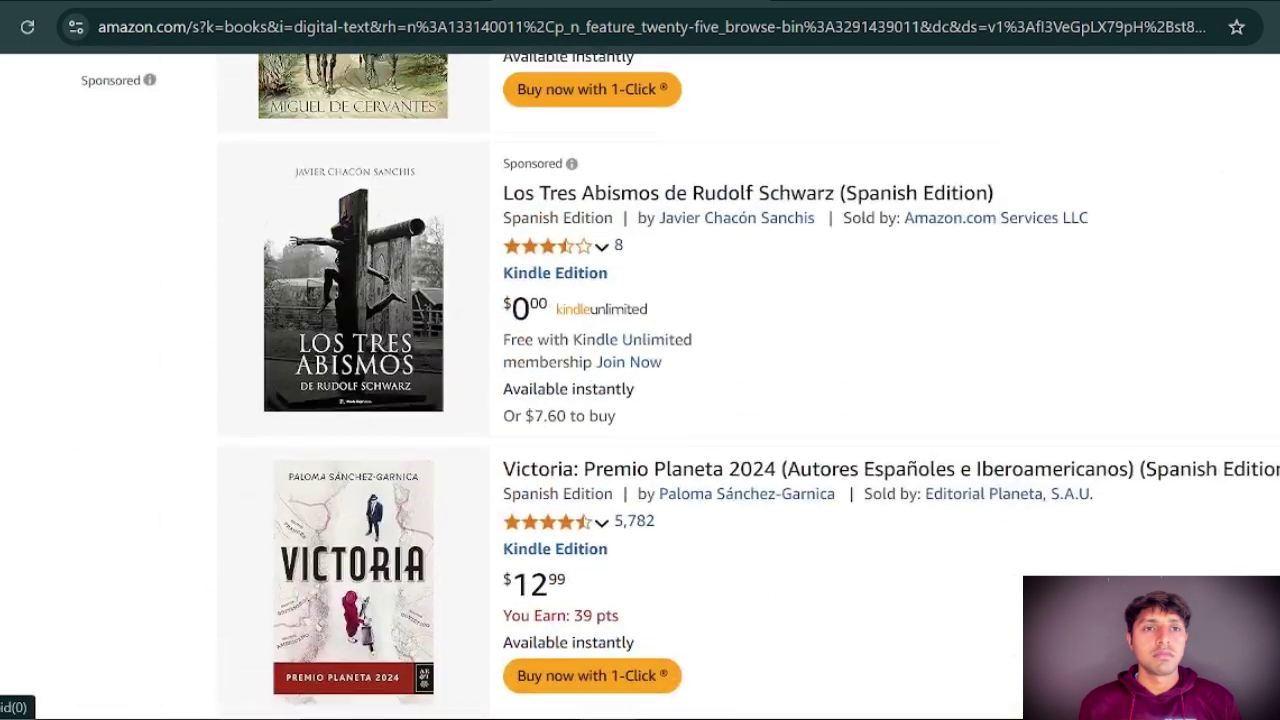
Add Russian to the Language filter and clear Spanish so only Russian-language Kindle books are listed.
scroll(283, 345, up, 5)
scroll(283, 345, up, 3)
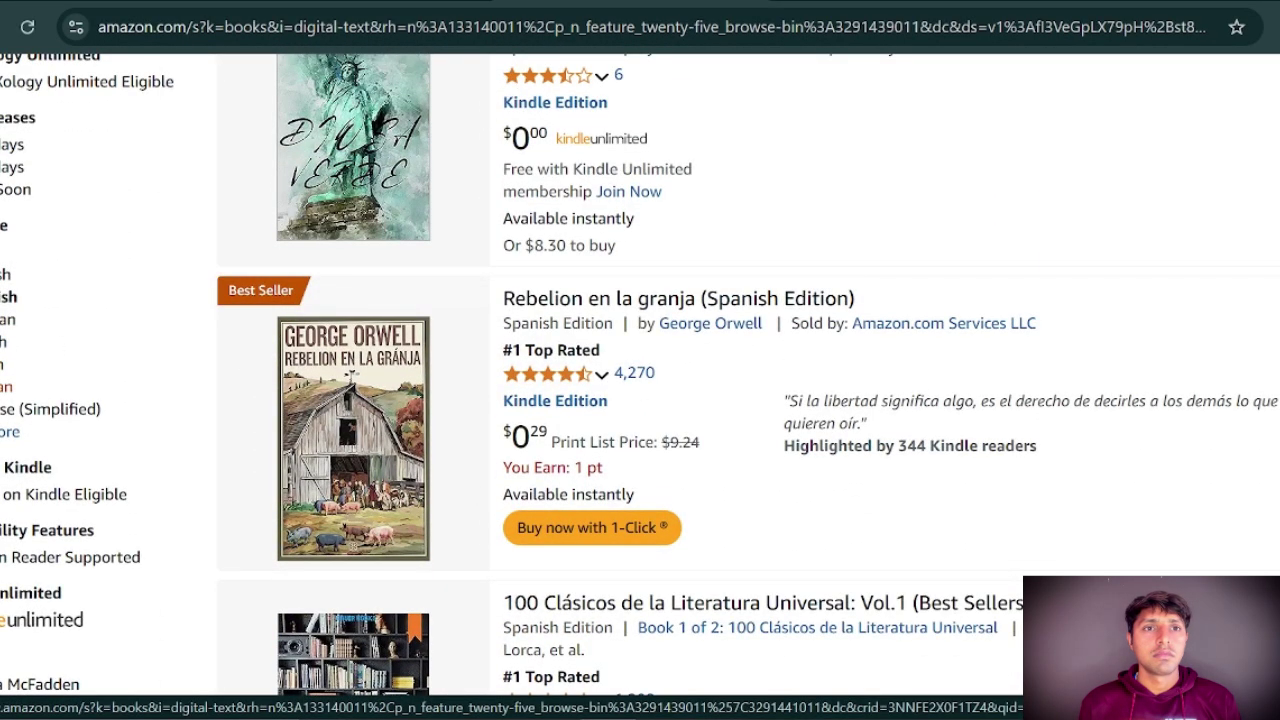
click(5, 386)
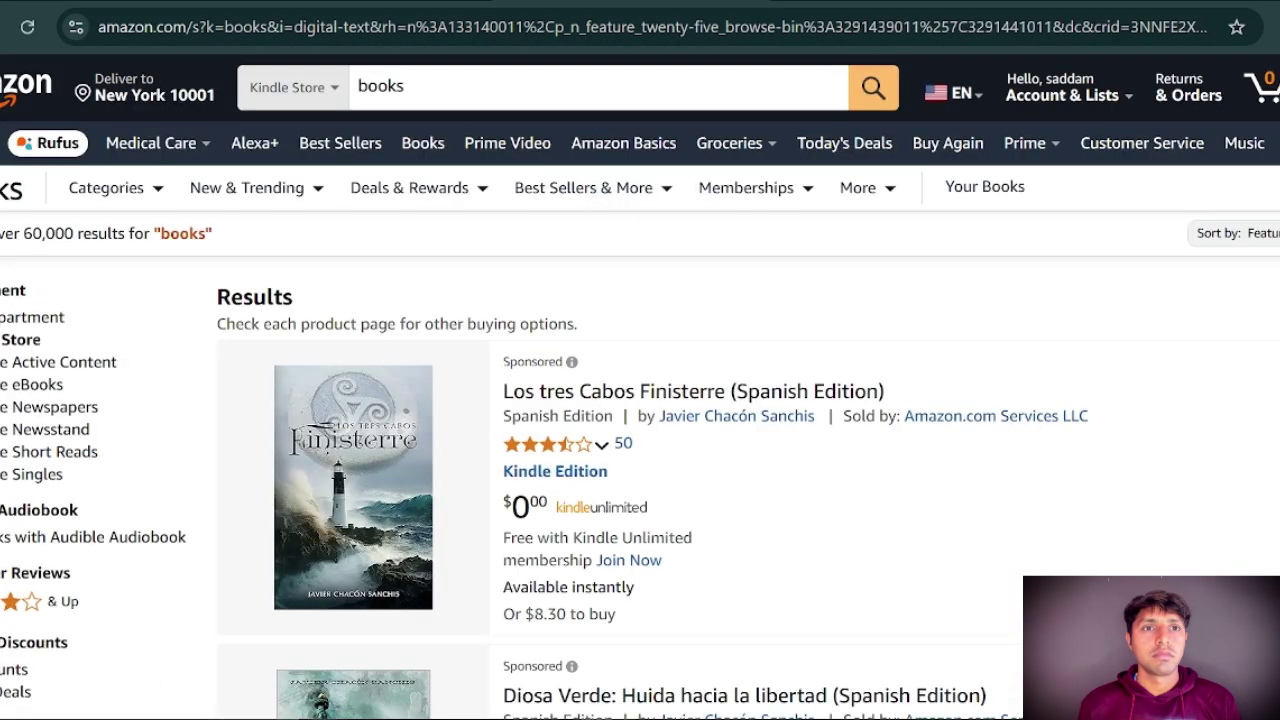
drag(503, 416, 613, 416)
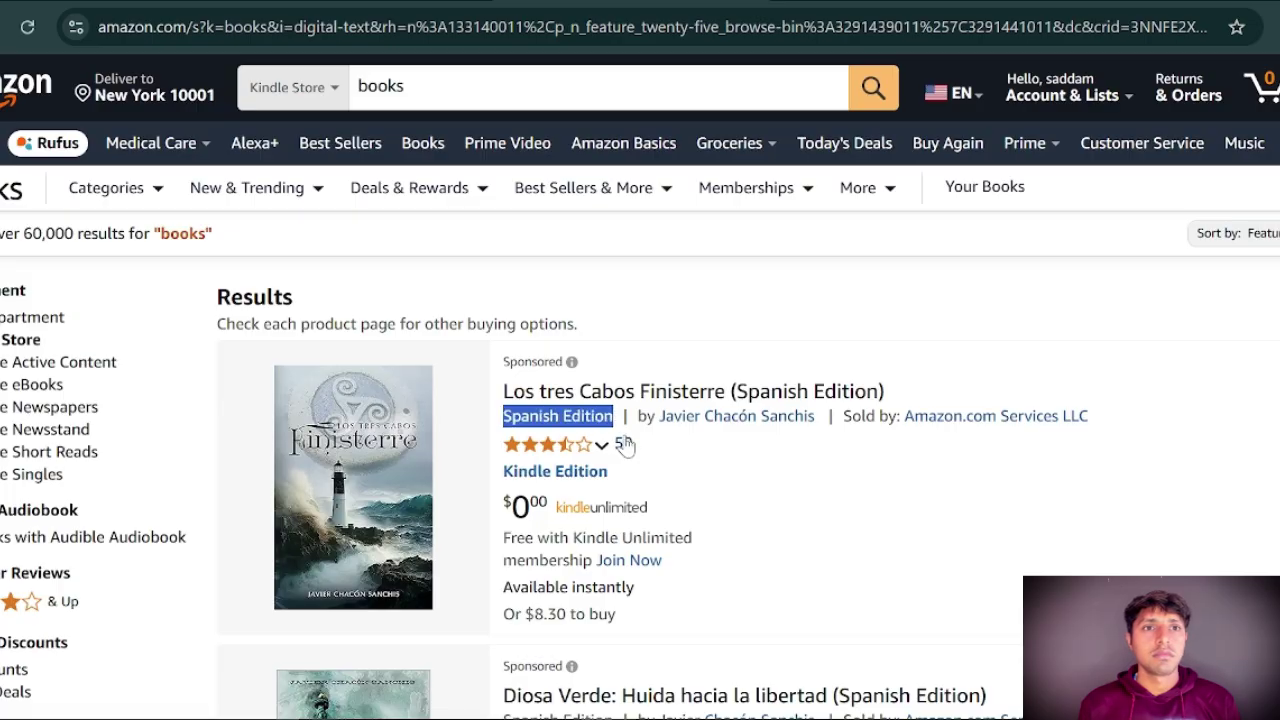
scroll(622, 443, down, 4)
scroll(622, 443, down, 1)
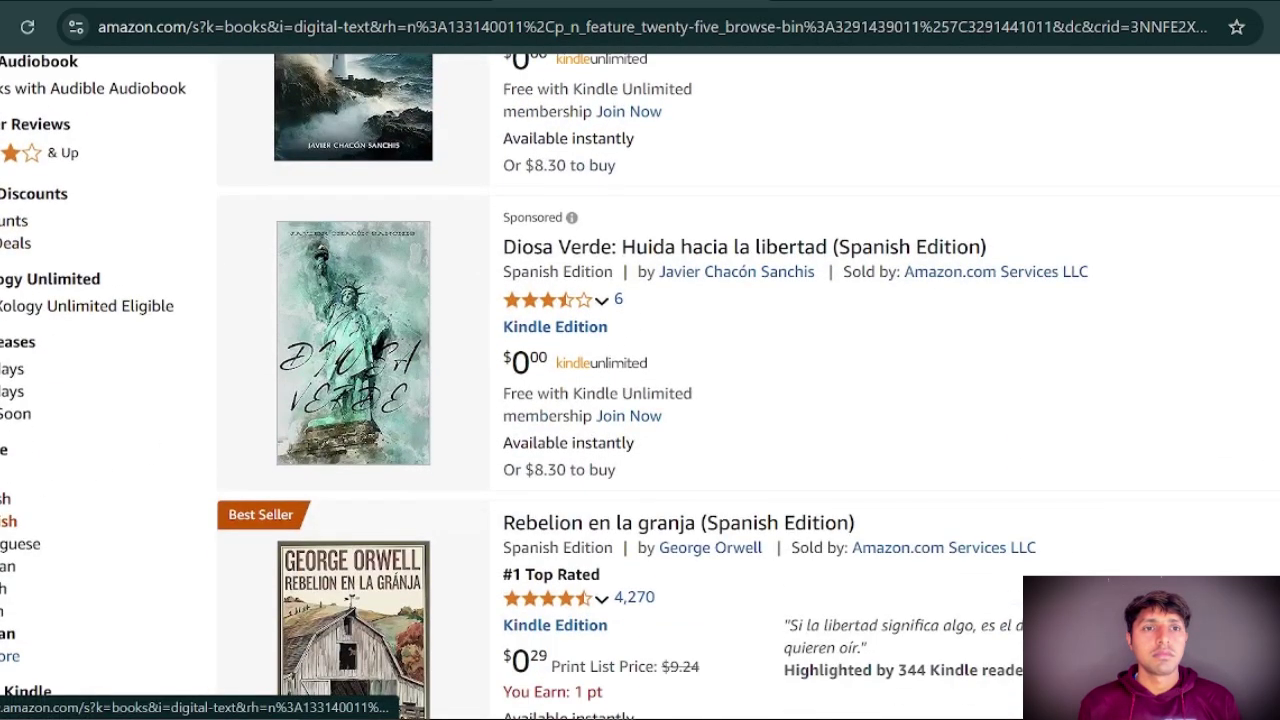
key(alt+Left)
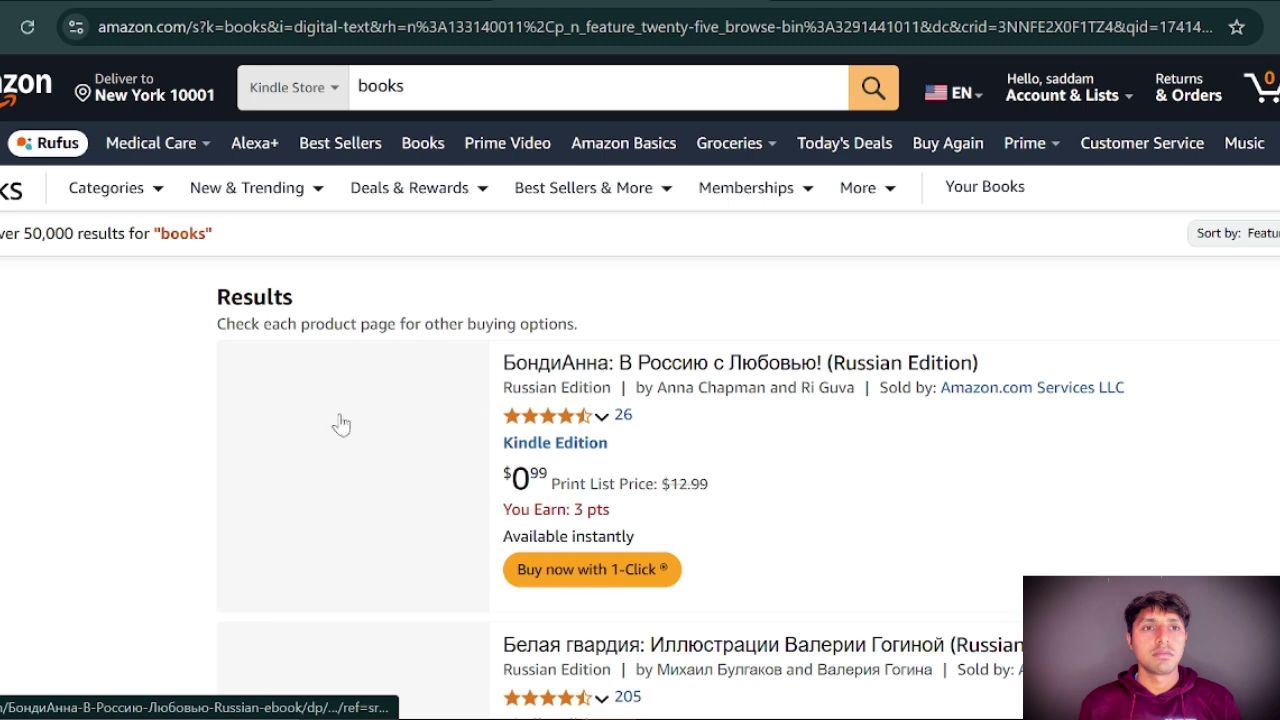
Examine the Russian edition results, including the first book's edition label and the rating counts and prices further down.
drag(501, 388, 611, 388)
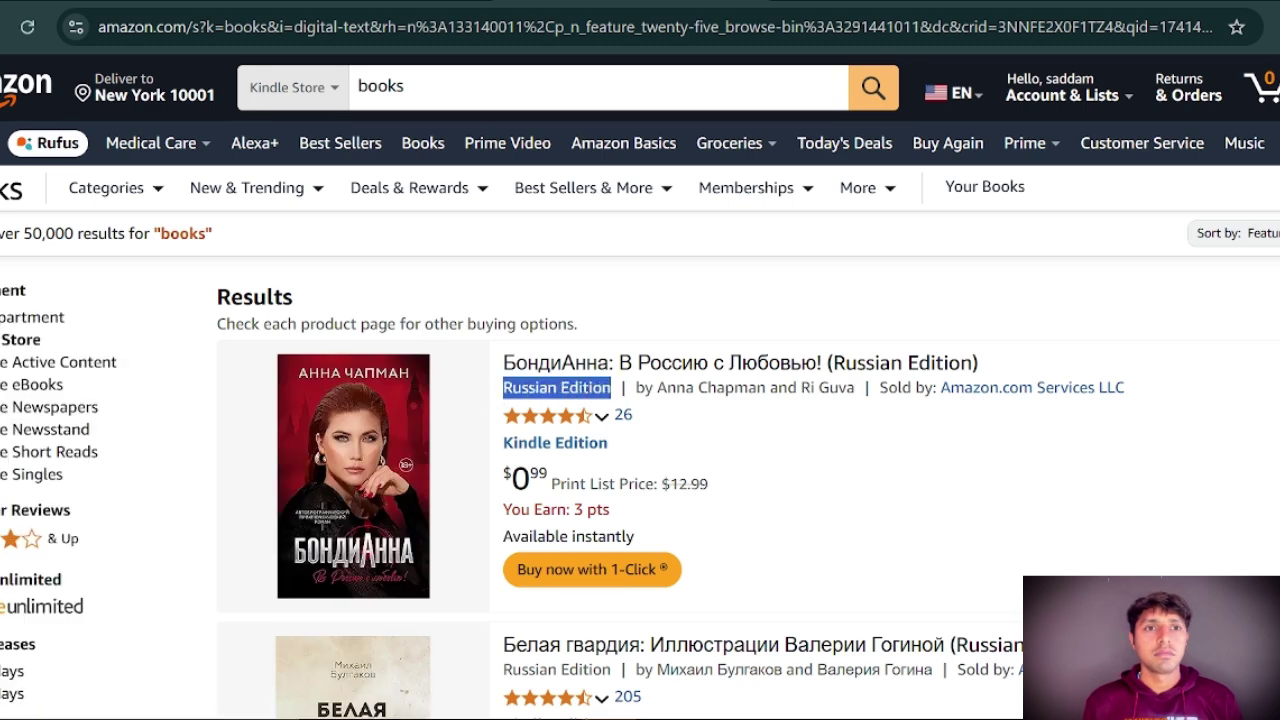
scroll(685, 440, down, 2)
mouse_move(628, 313)
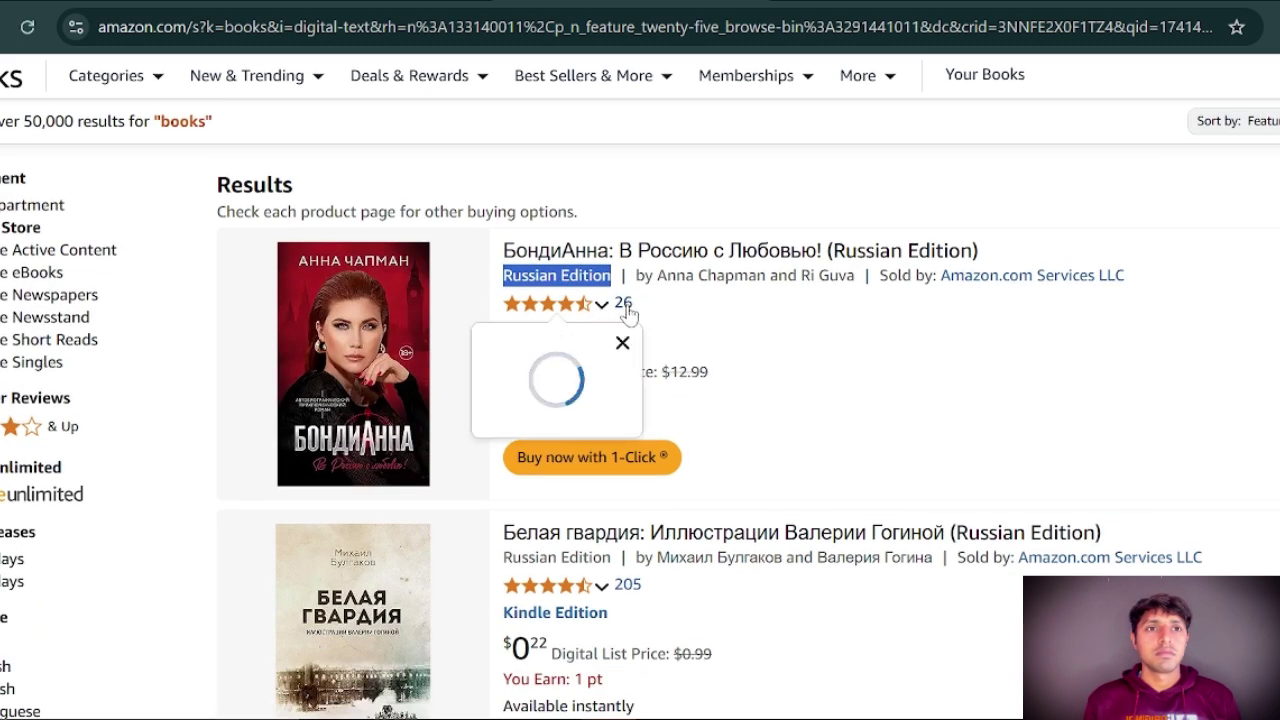
scroll(760, 380, down, 3)
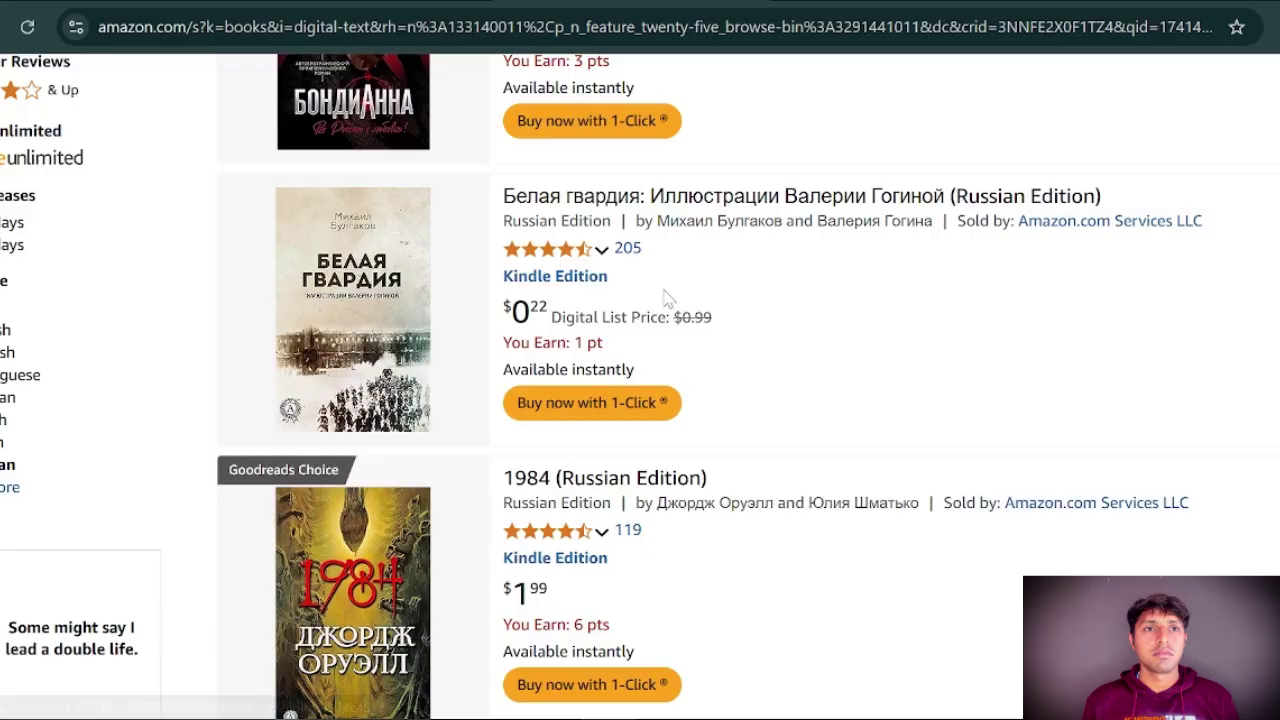
scroll(640, 360, down, 2)
scroll(674, 331, down, 4)
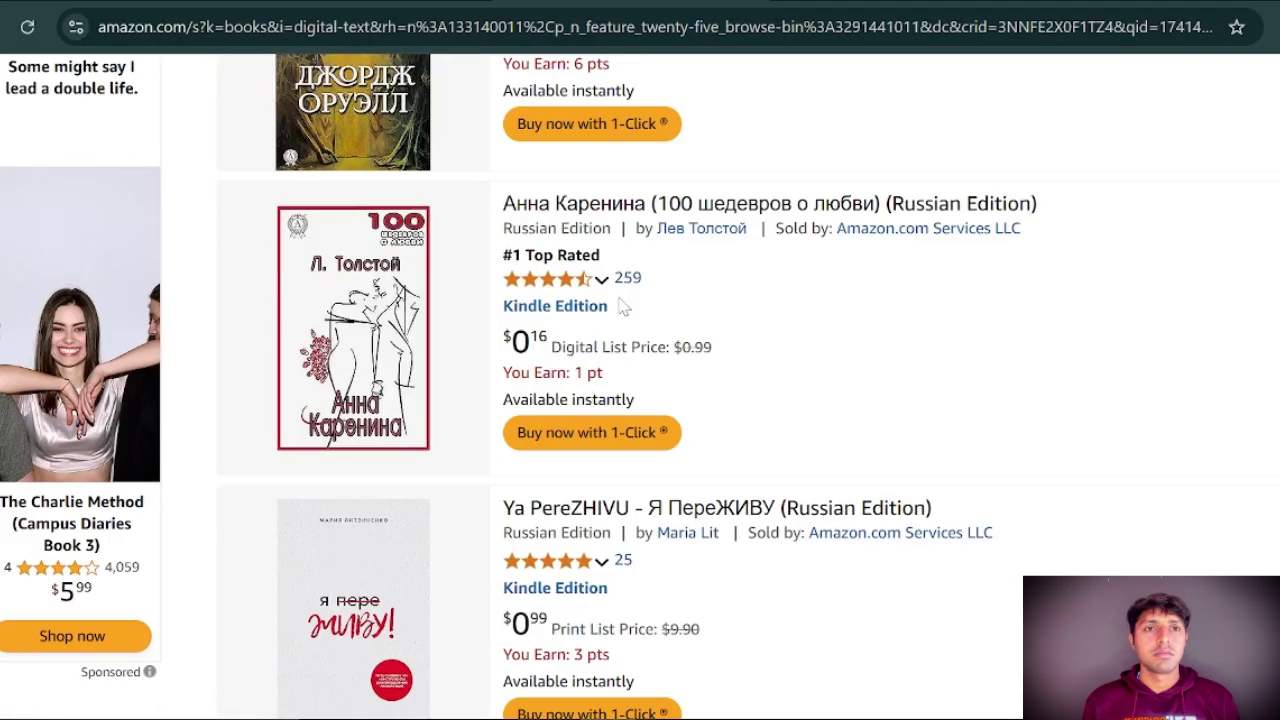
scroll(749, 366, down, 3)
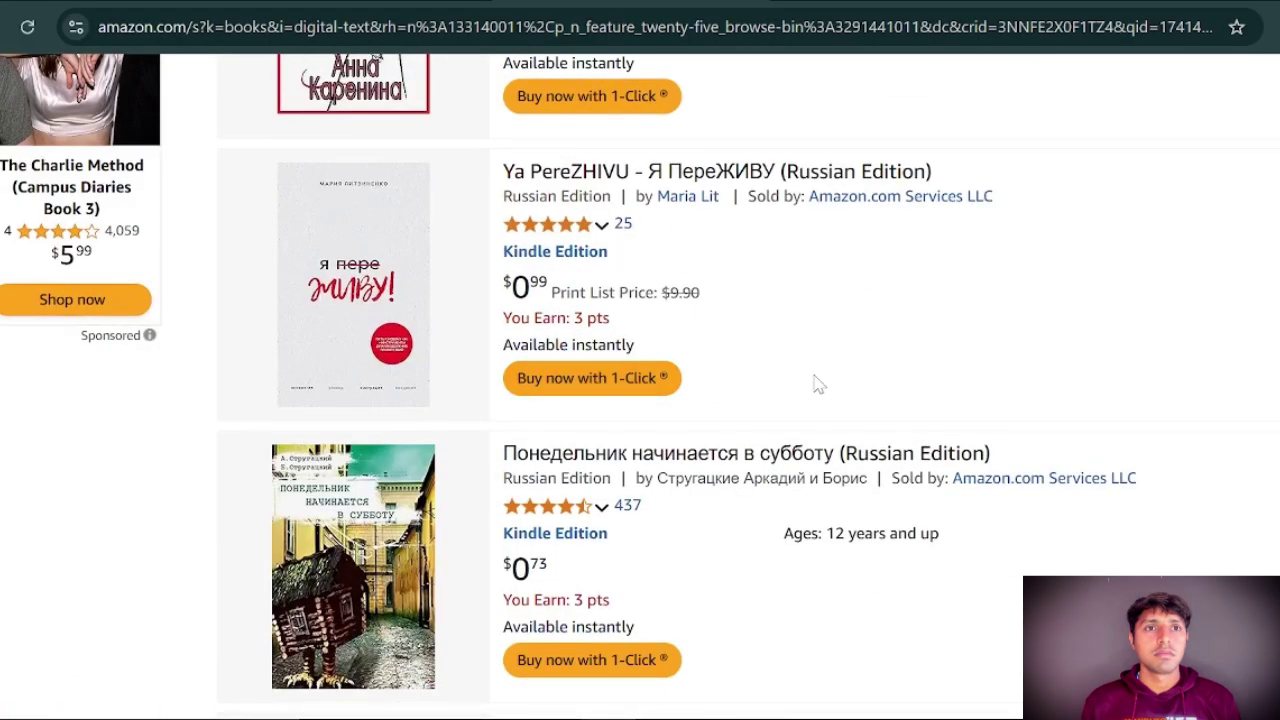
scroll(818, 384, down, 4)
scroll(806, 414, down, 4)
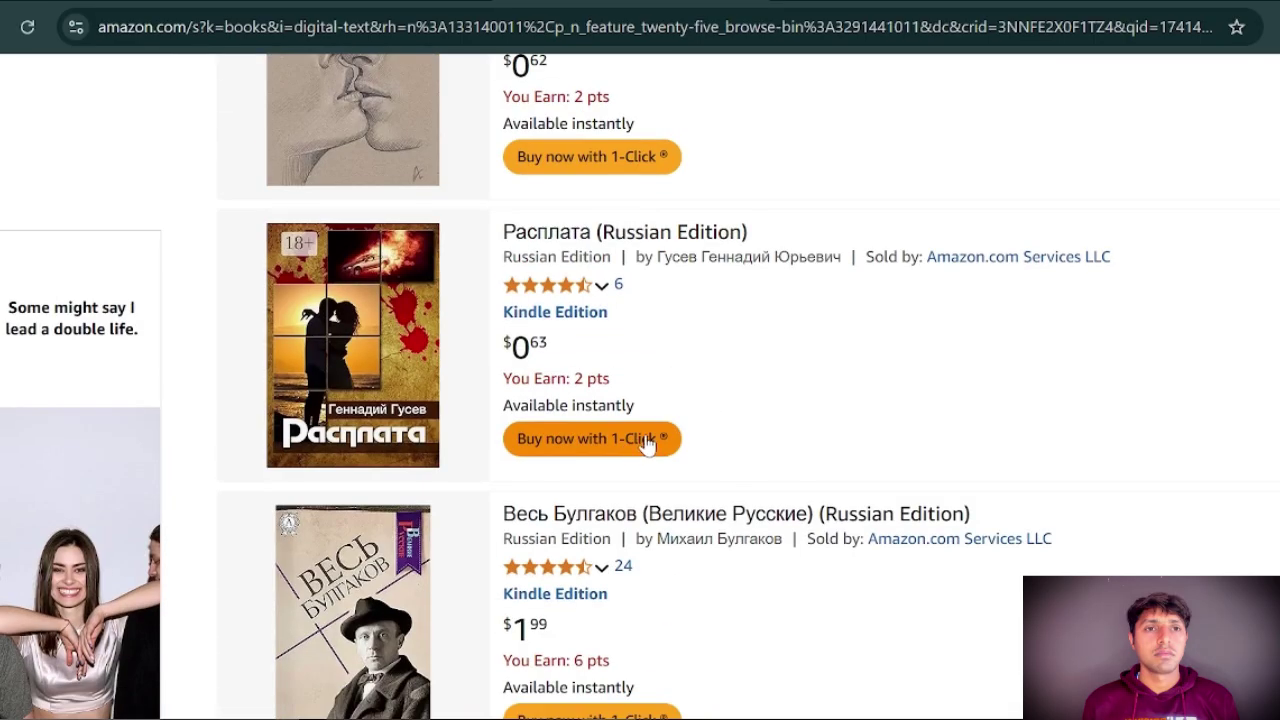
scroll(645, 444, down, 2)
scroll(643, 457, down, 5)
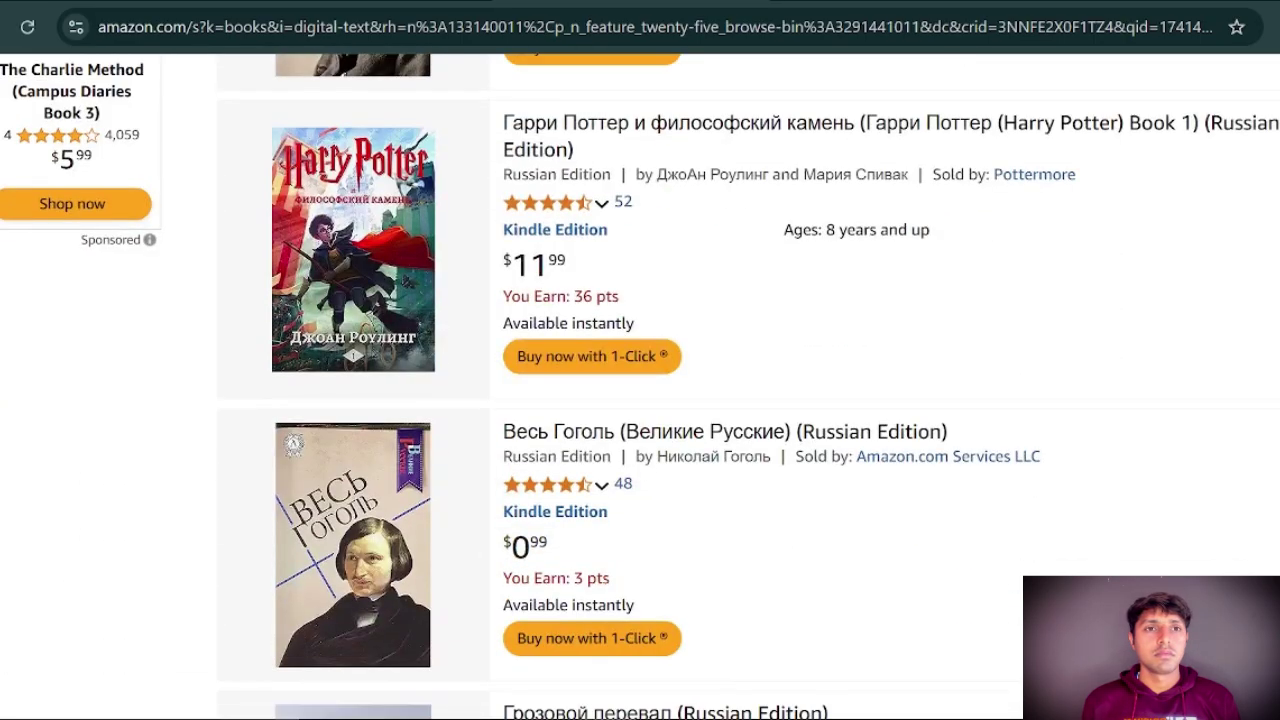
scroll(634, 466, down, 5)
scroll(643, 469, up, 18)
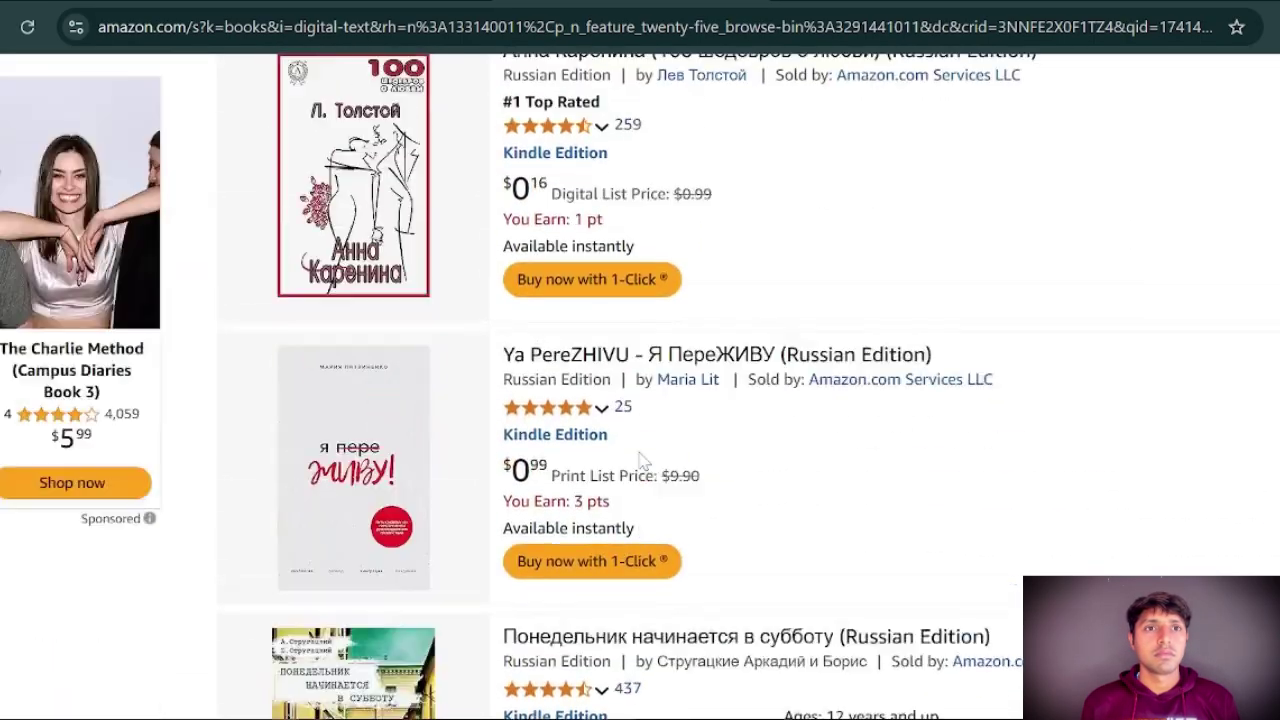
scroll(643, 463, up, 10)
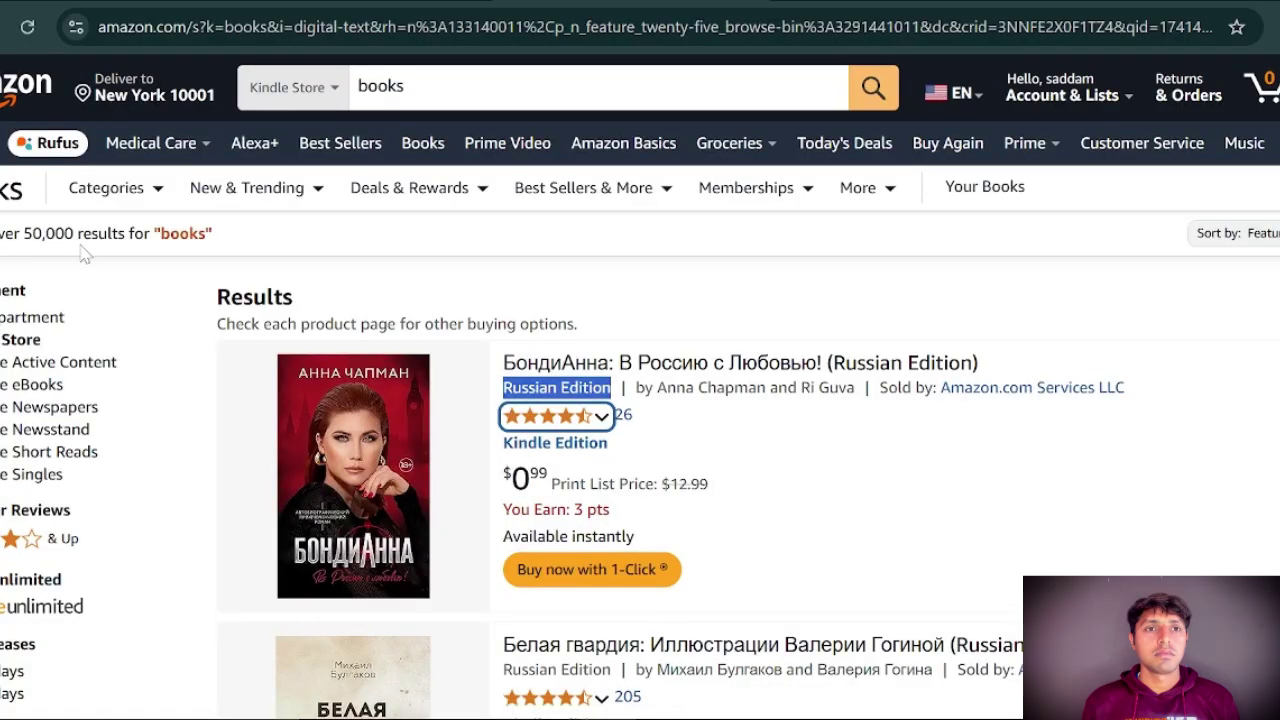
Highlight the total result count for the Russian-language books and look over the first listings again.
drag(78, 233, 4, 233)
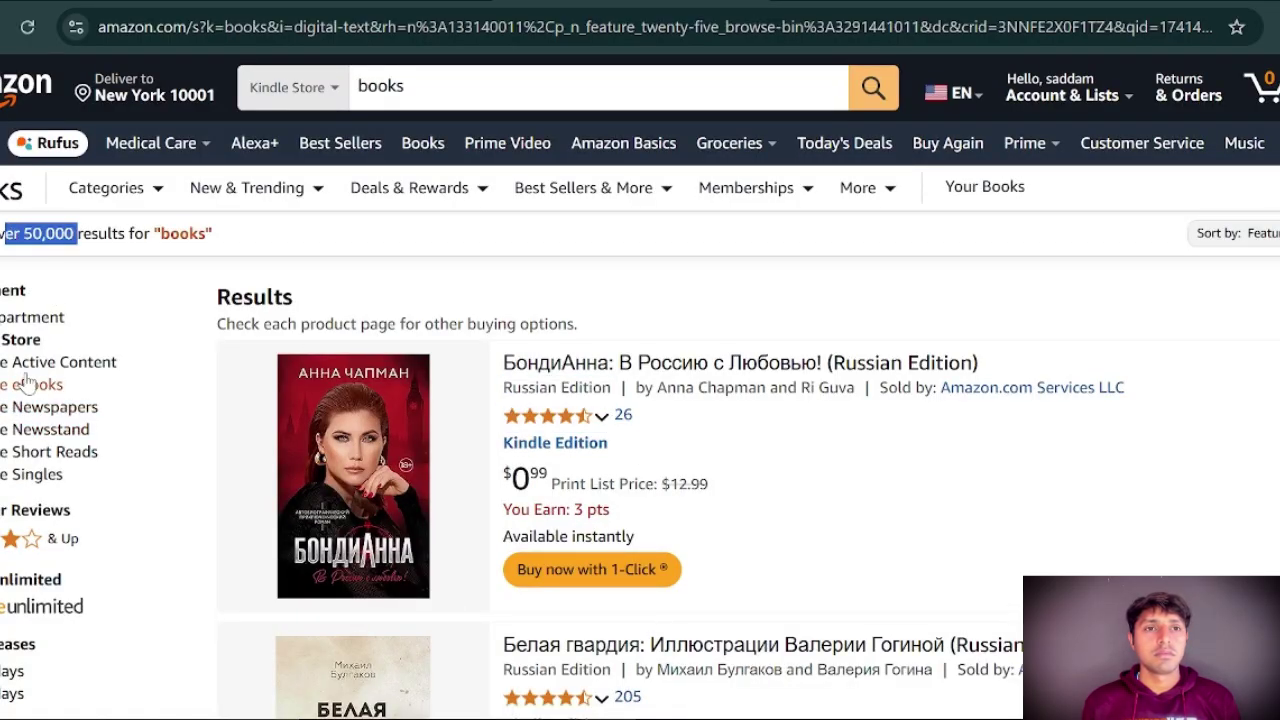
scroll(140, 445, down, 3)
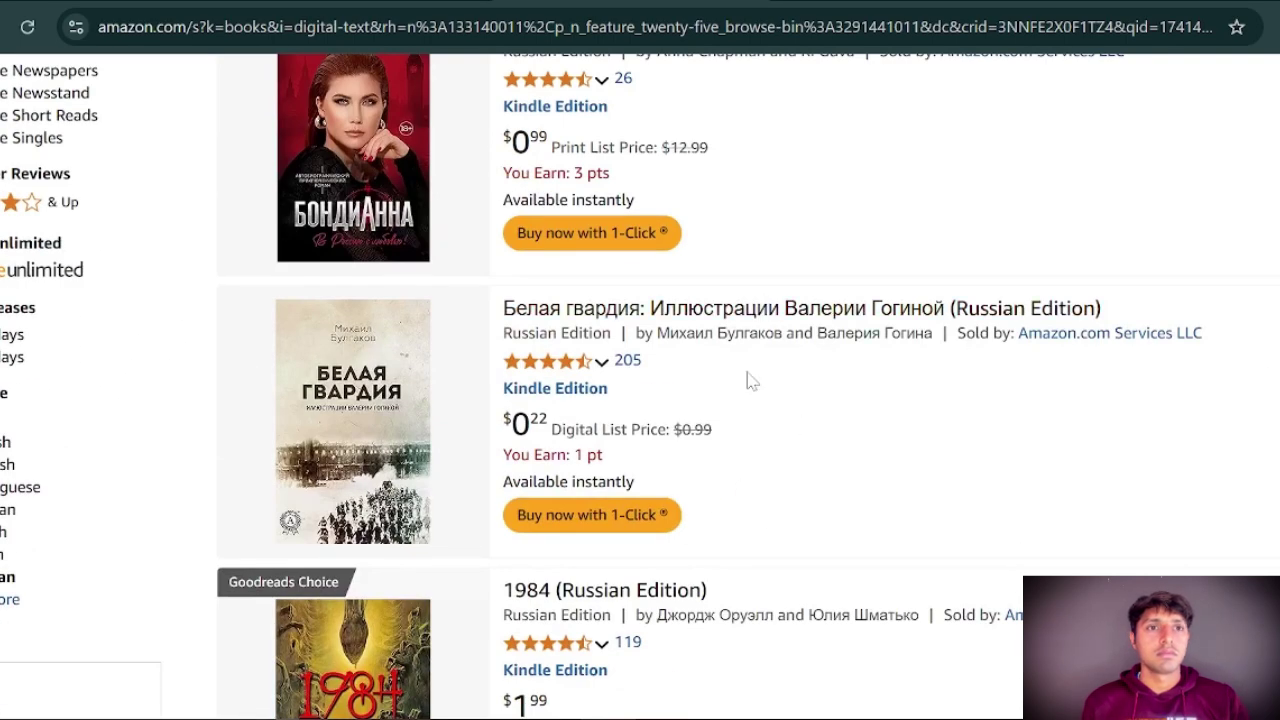
scroll(786, 271, up, 3)
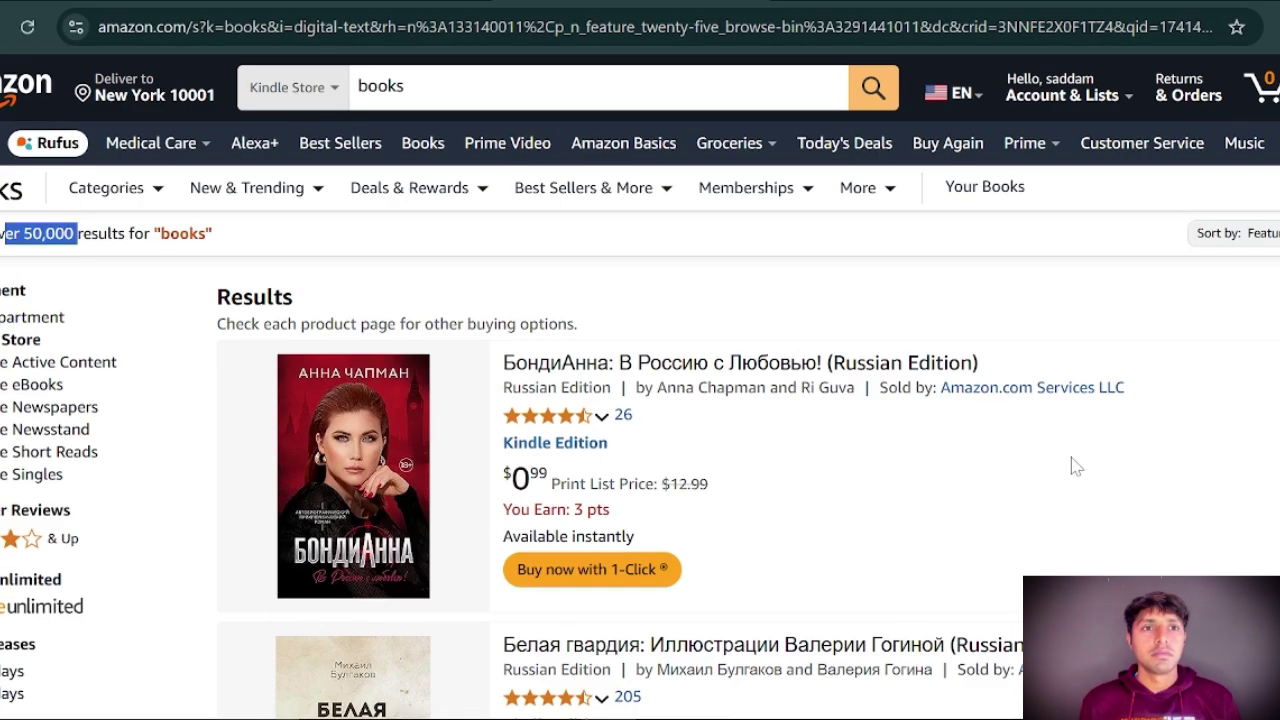
Look over the Russian Kindle listings and the other languages available in the Language filter.
scroll(89, 506, down, 3)
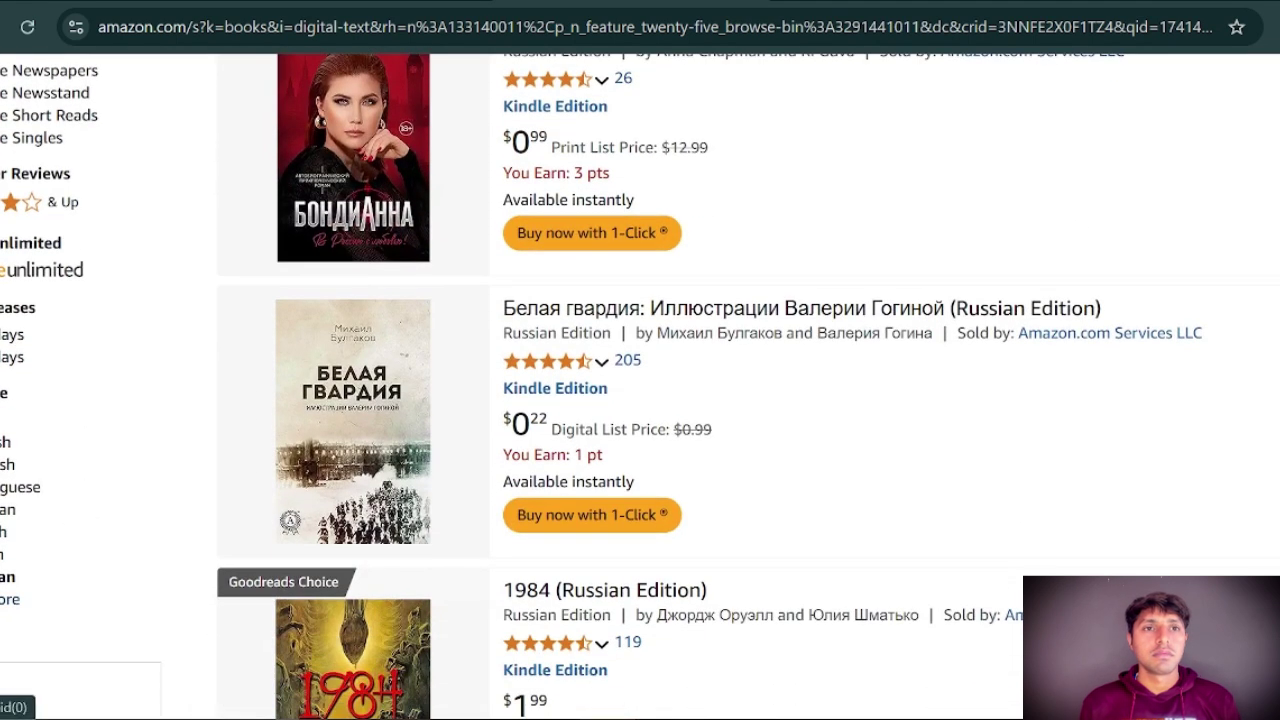
scroll(12, 450, down, 2)
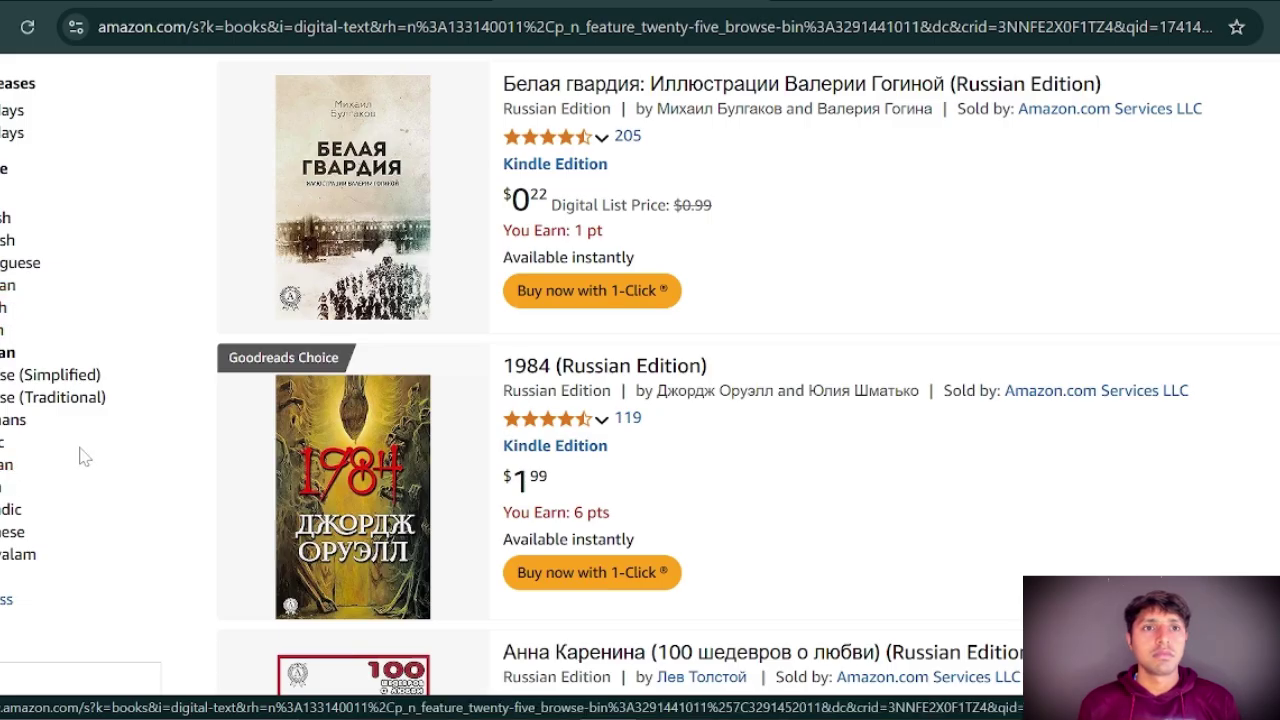
scroll(630, 368, up, 5)
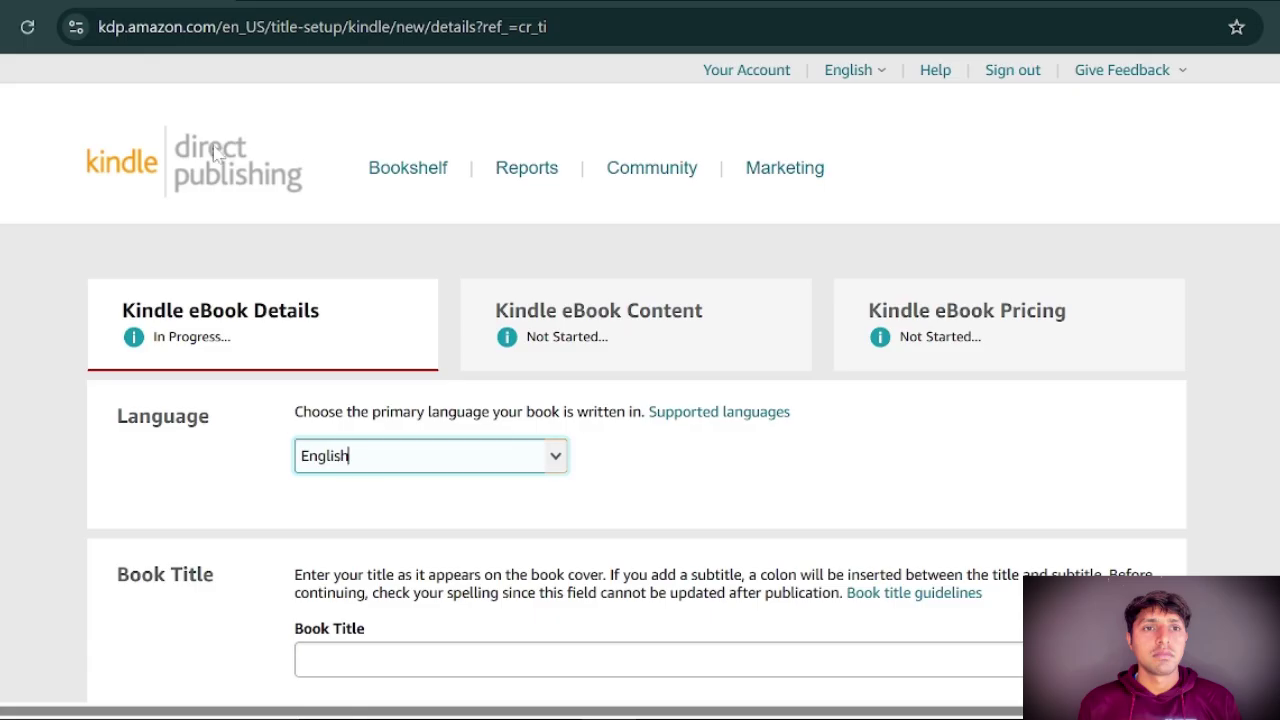
Review the language choices on the KDP eBook details form, keep English, and highlight the Book Title heading and field label.
click(556, 462)
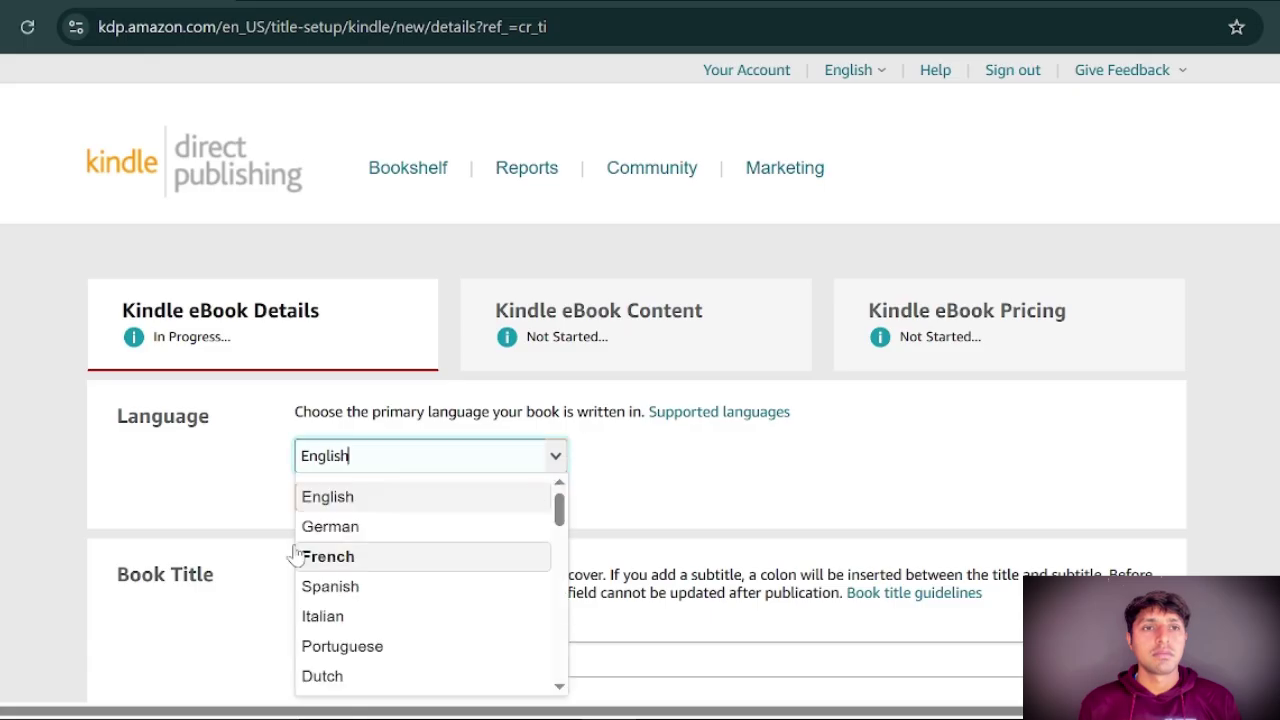
click(737, 513)
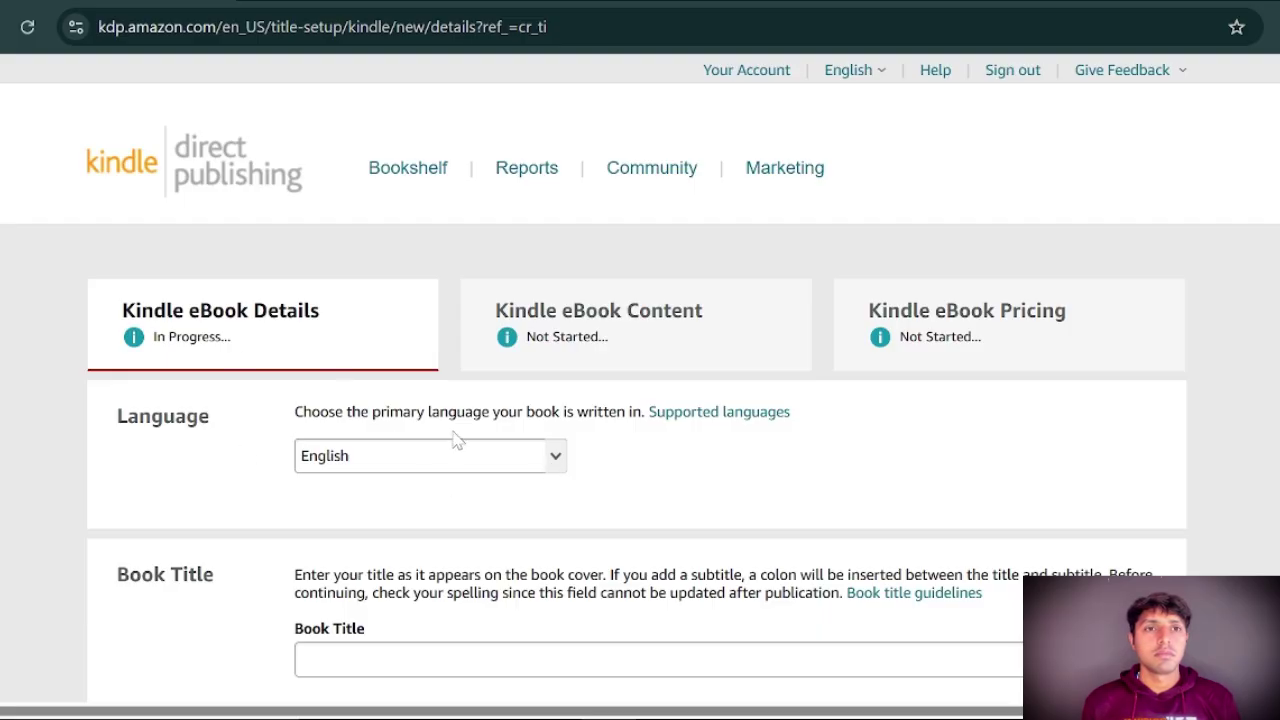
scroll(631, 437, down, 2)
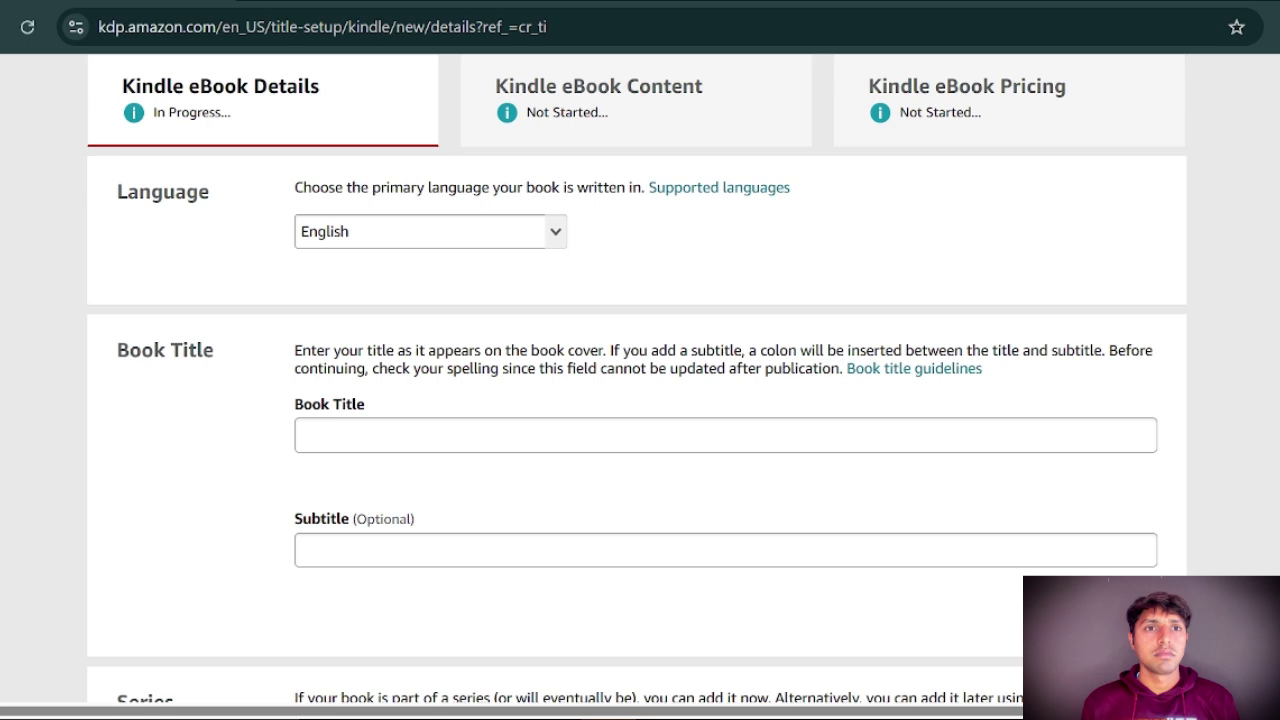
drag(116, 350, 243, 357)
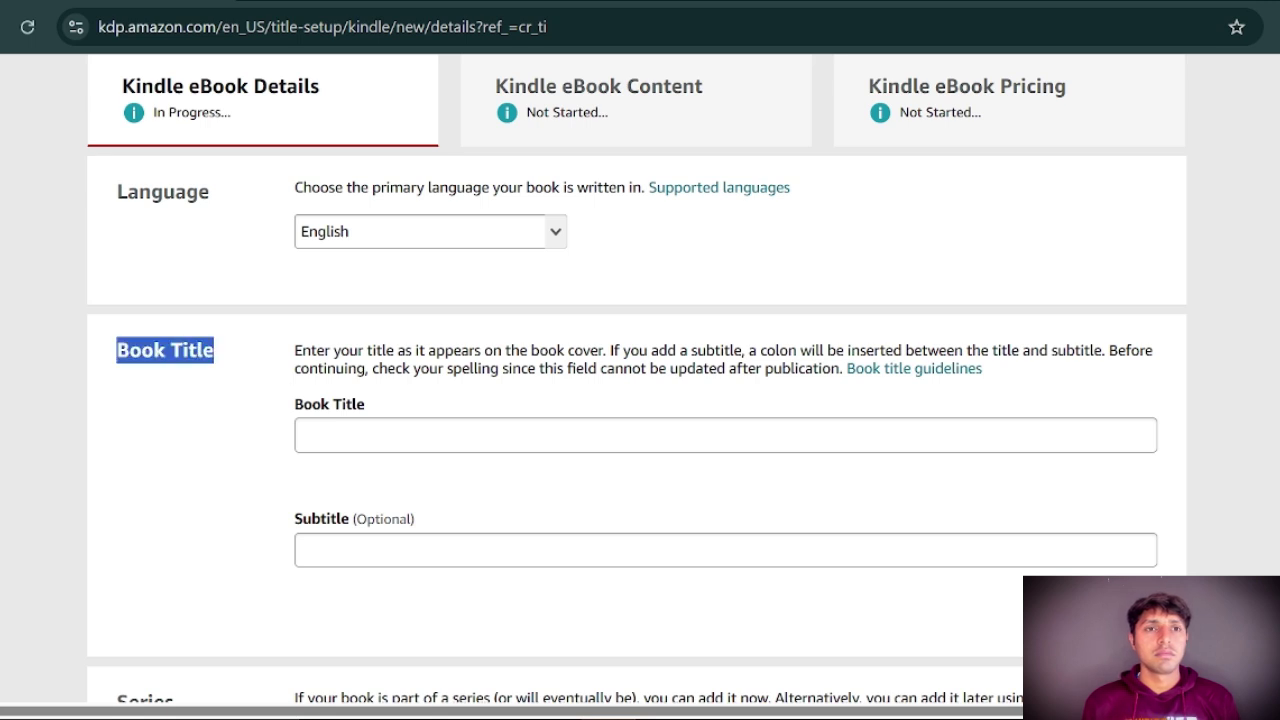
drag(293, 404, 367, 419)
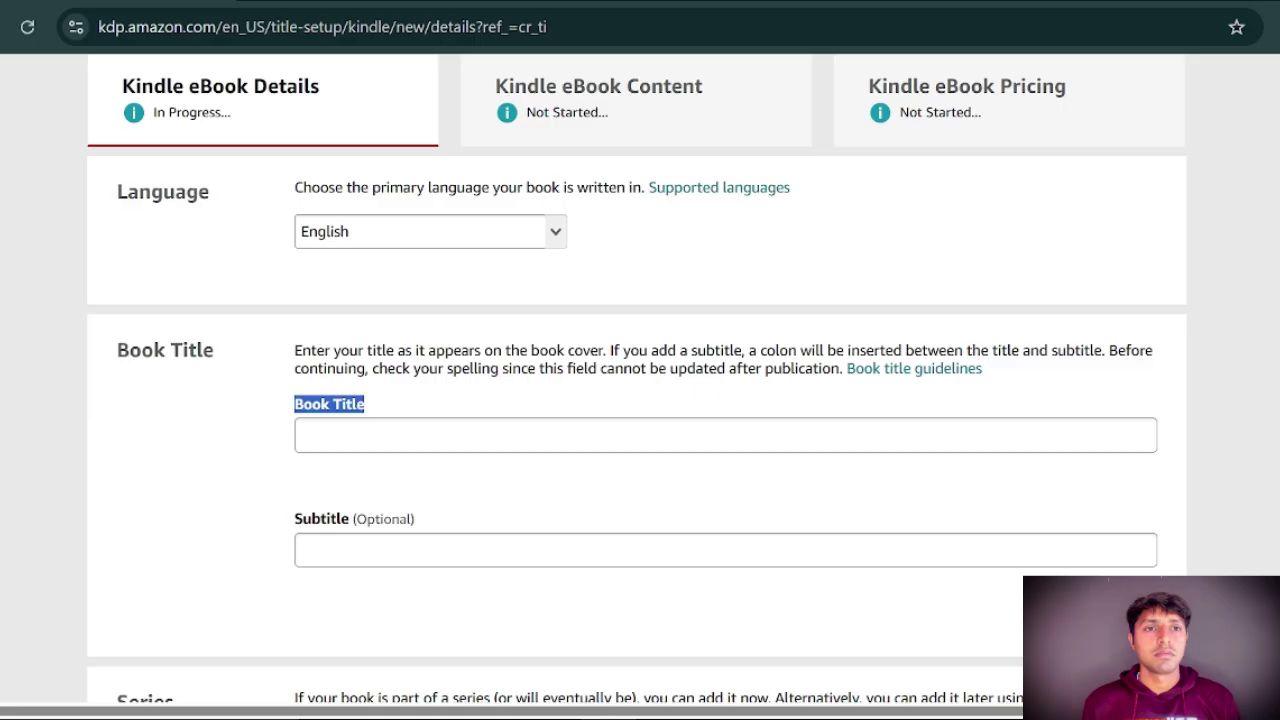
Copy the title "The Everyday Vegan Flavor Cookbook" from the manuscript in WPS Writer and paste it into the KDP form's Book Title field.
key(alt+Tab)
drag(100, 270, 431, 340)
key(ctrl+c)
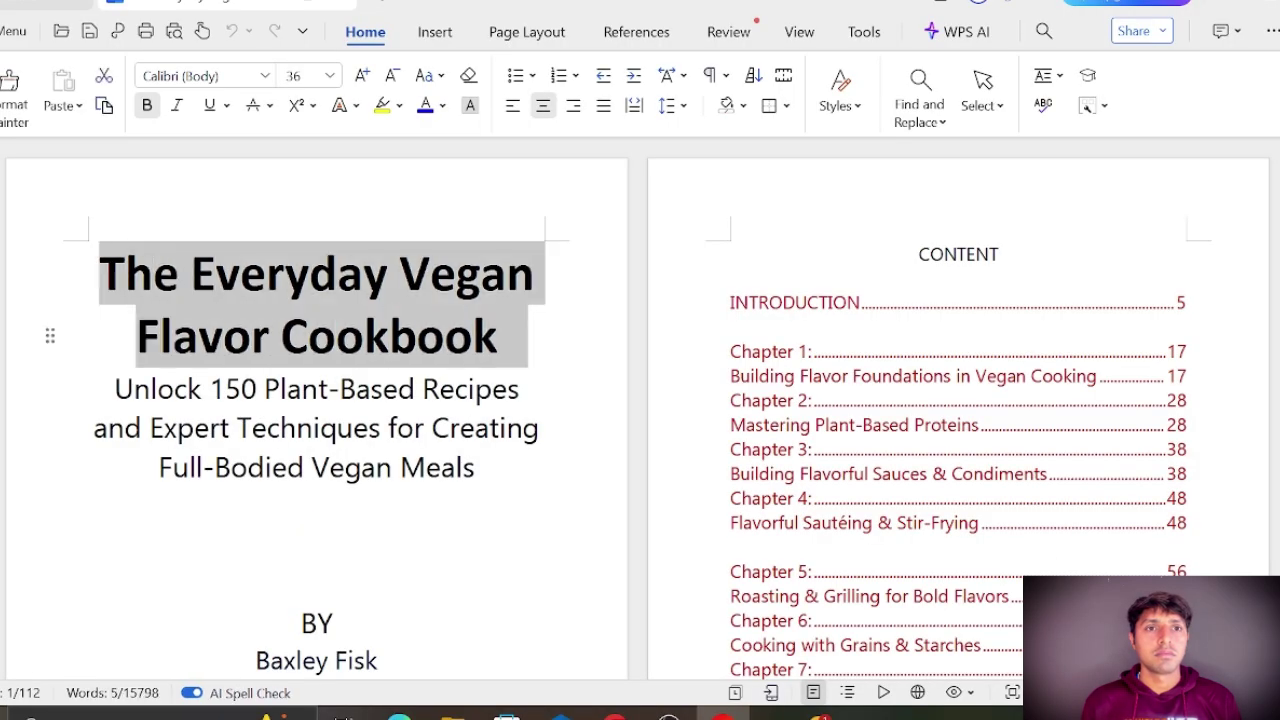
right_click(330, 305)
click(388, 5)
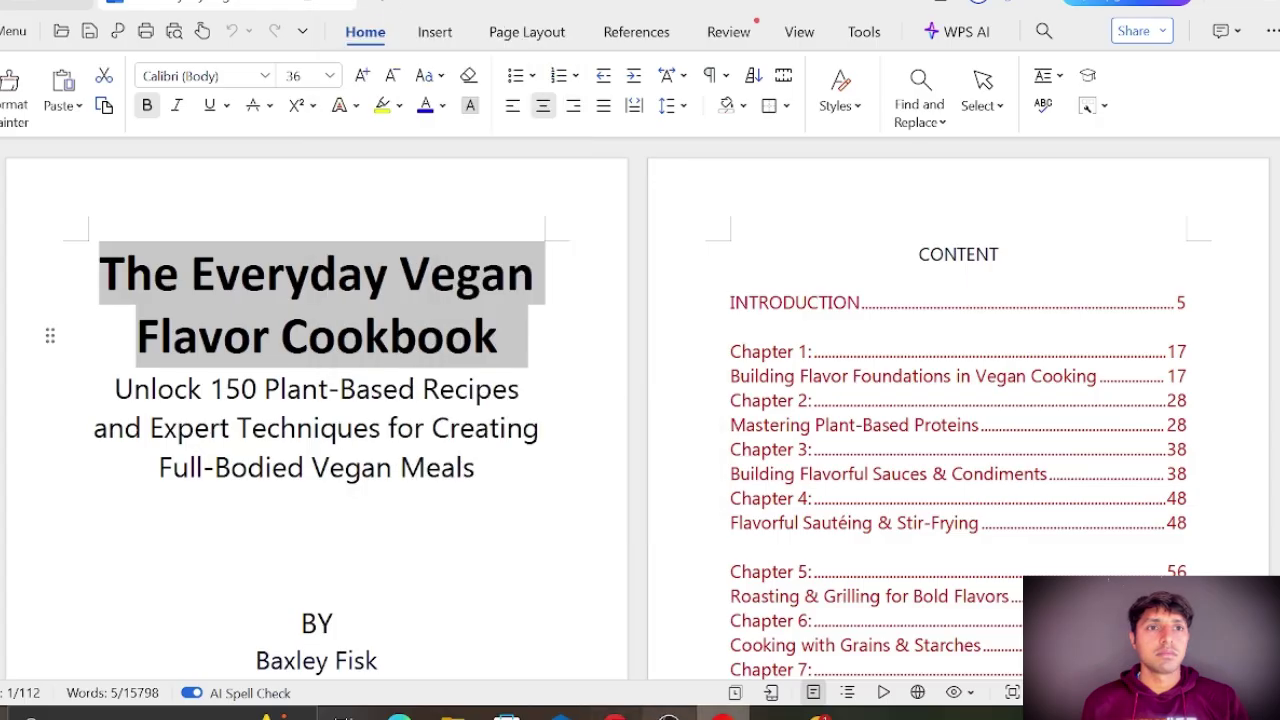
click(614, 714)
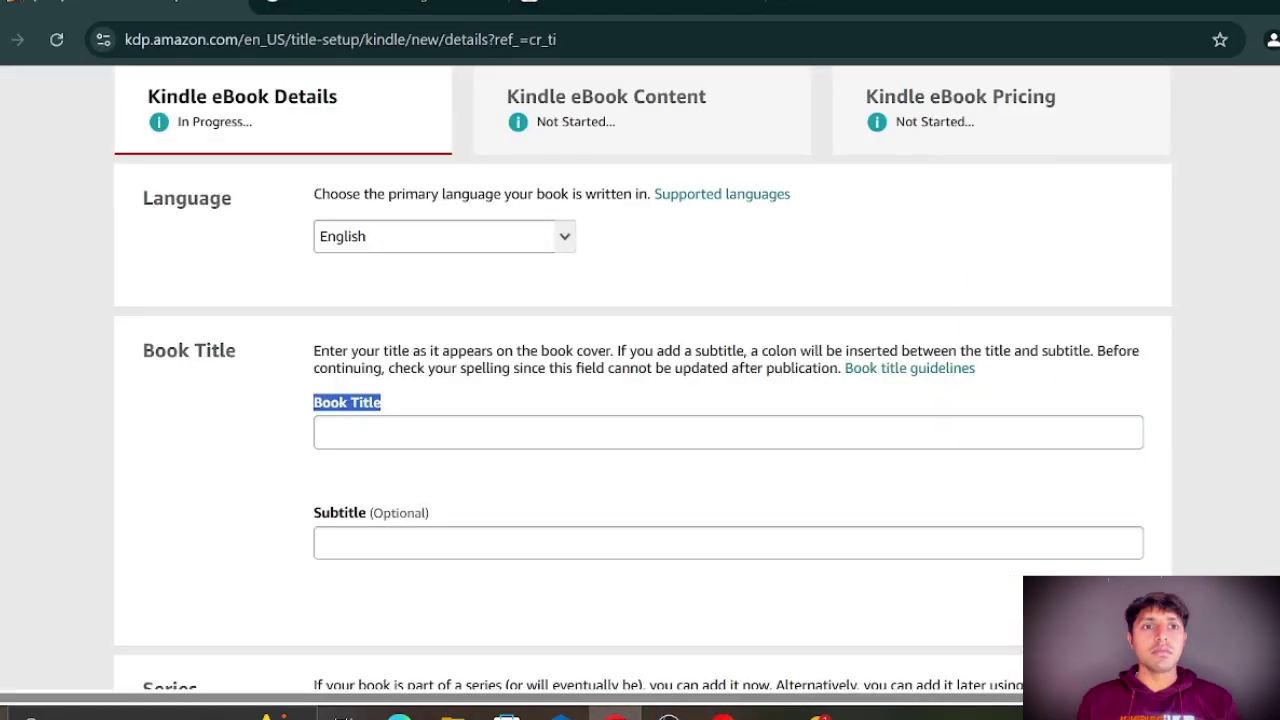
click(381, 436)
right_click(381, 436)
click(417, 191)
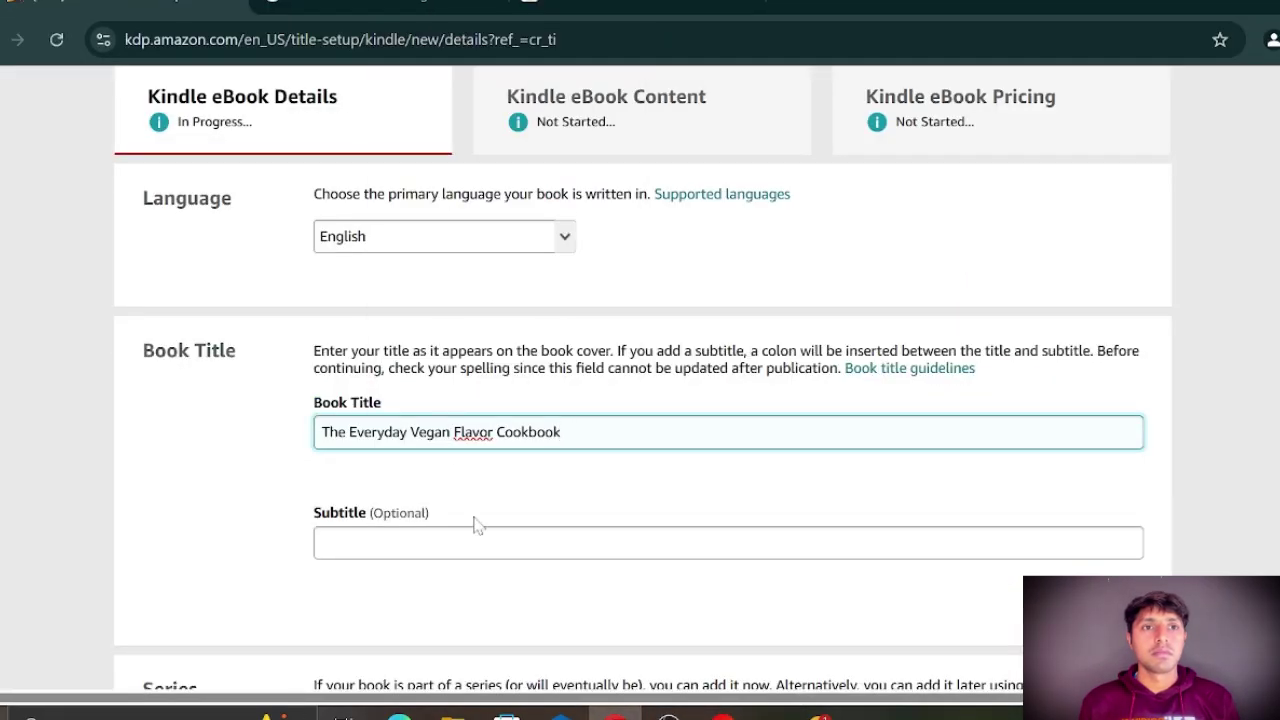
Highlight the Subtitle field's label and its "(Optional)" note.
drag(313, 512, 428, 513)
click(440, 515)
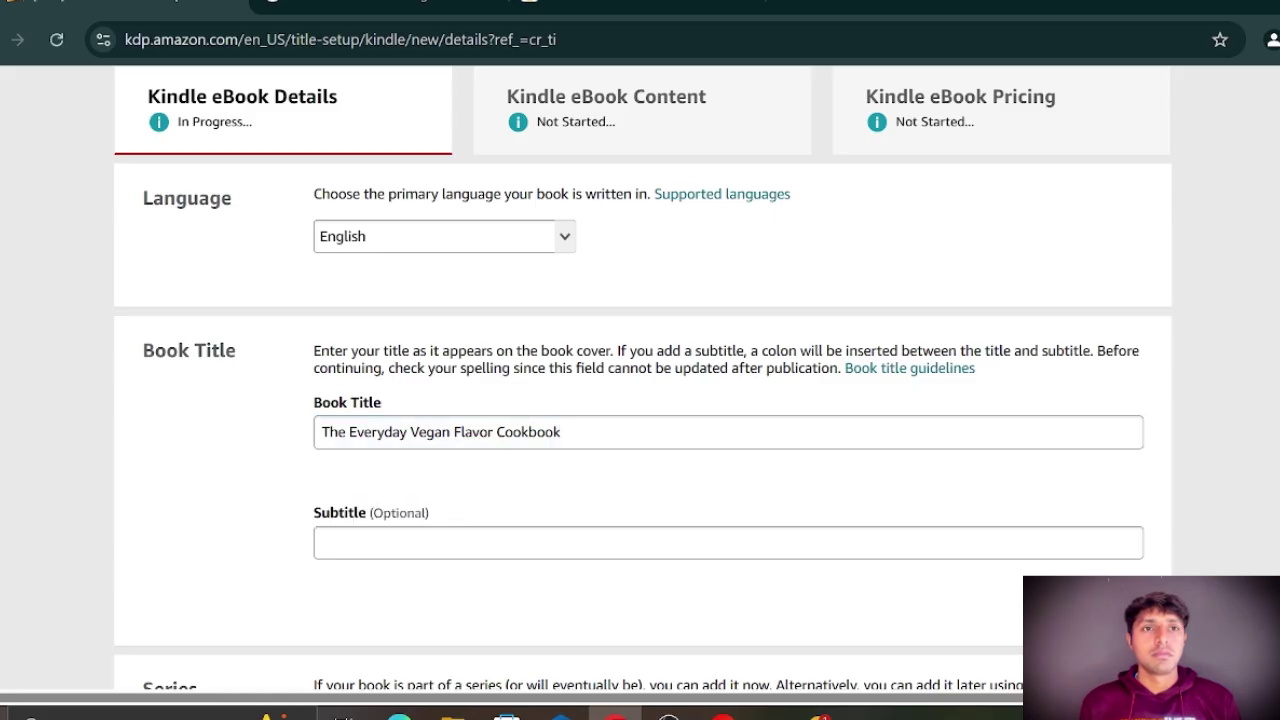
drag(380, 512, 434, 516)
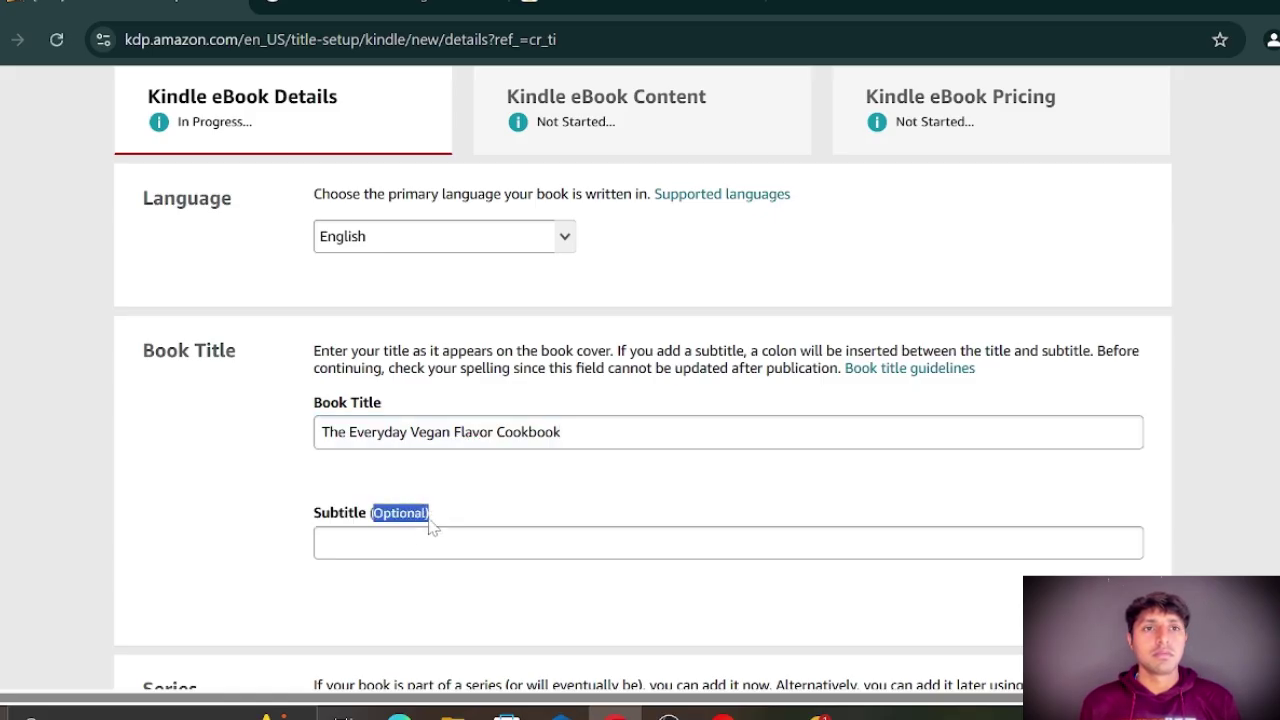
Copy "Unlock 150 Plant-Based Recipes and Expert Techniques for Creating Full-Bodied Vegan Meals" from the WPS manuscript into the KDP Subtitle field.
scroll(495, 500, down, 2)
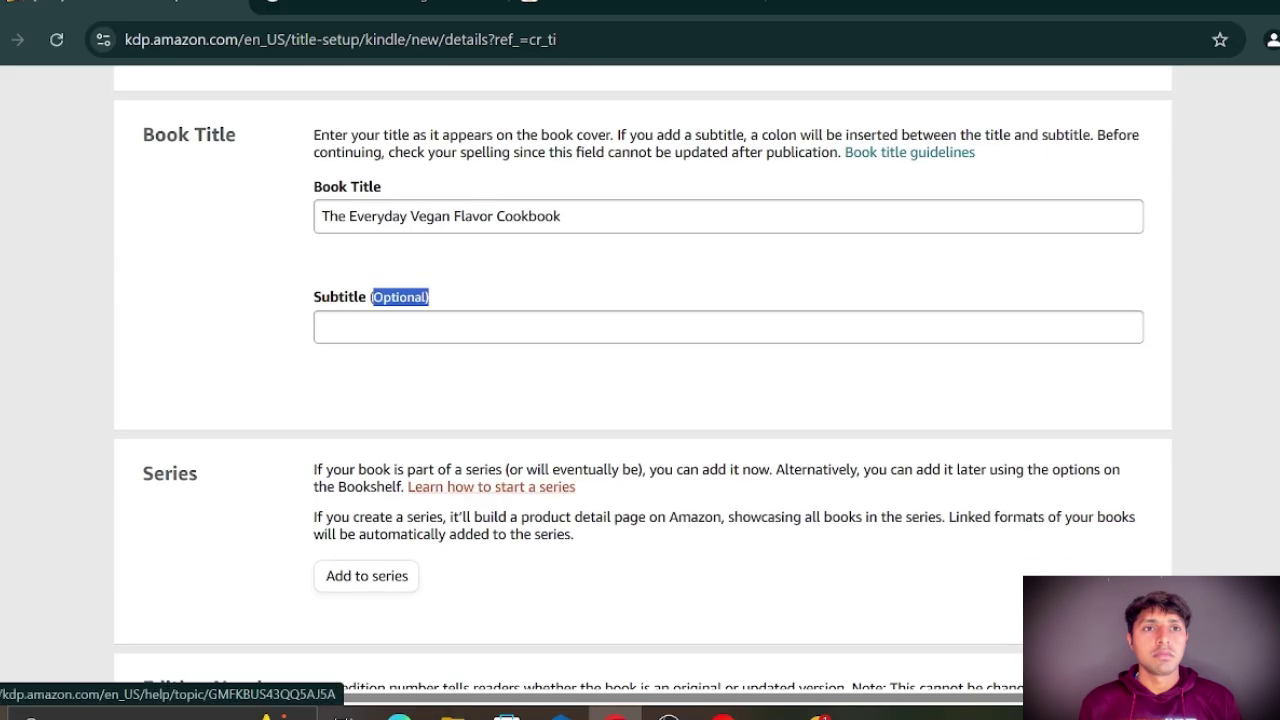
click(330, 327)
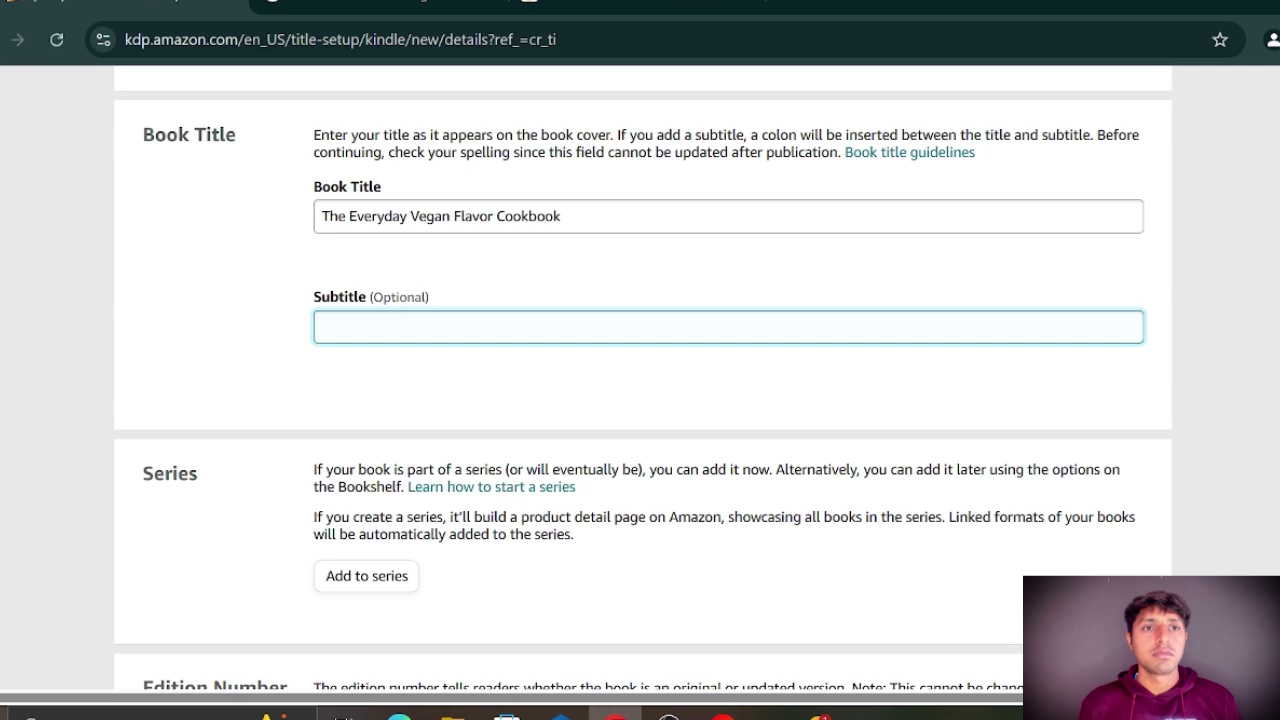
click(605, 712)
click(115, 388)
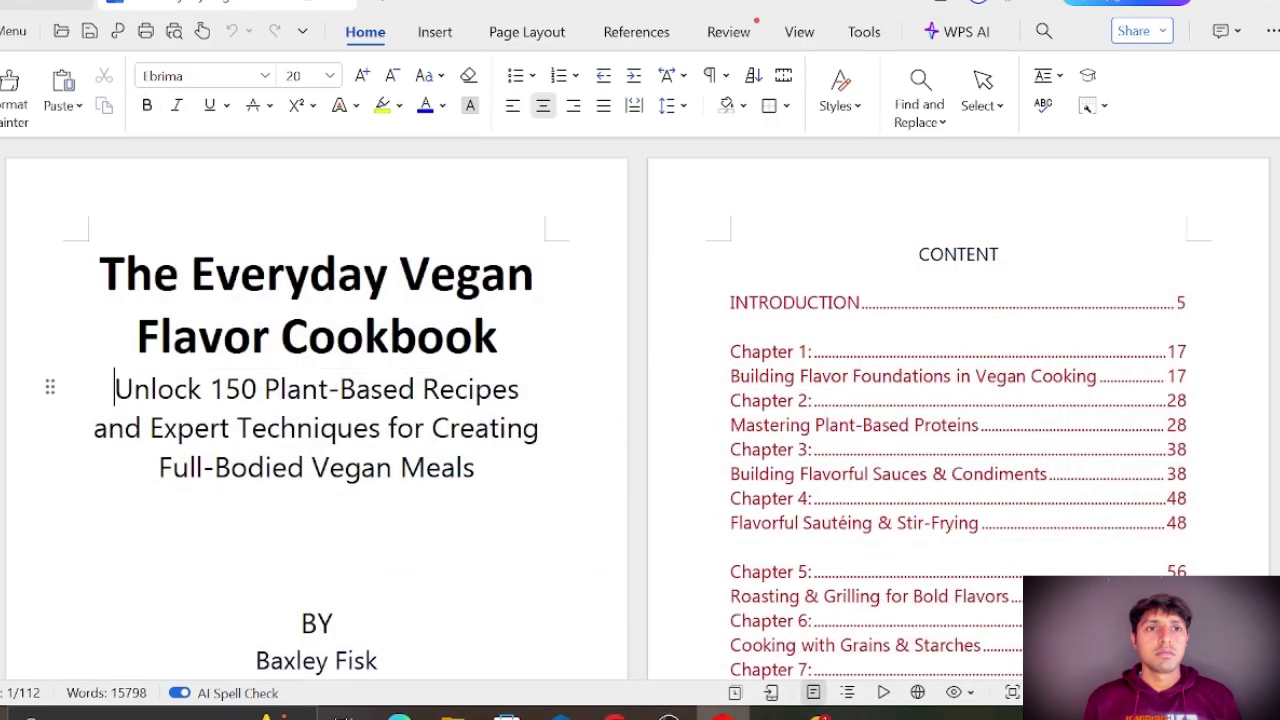
drag(115, 388, 323, 508)
right_click(436, 394)
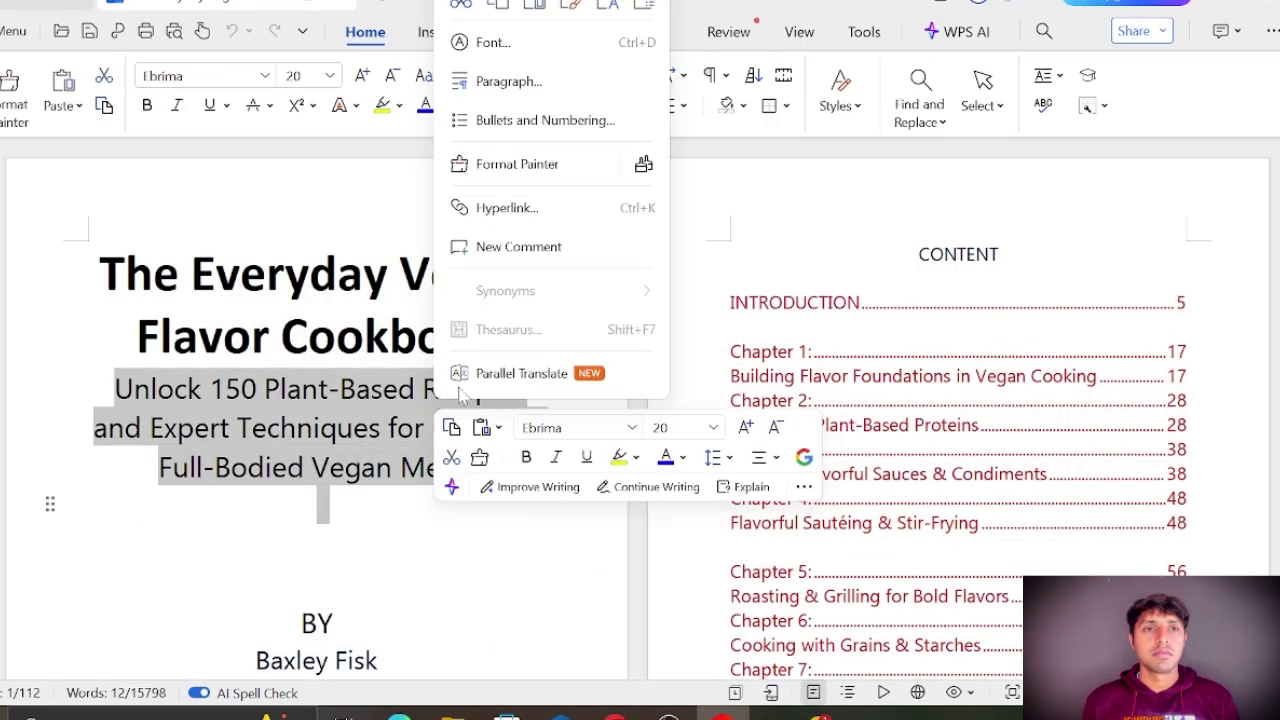
click(510, 5)
click(614, 712)
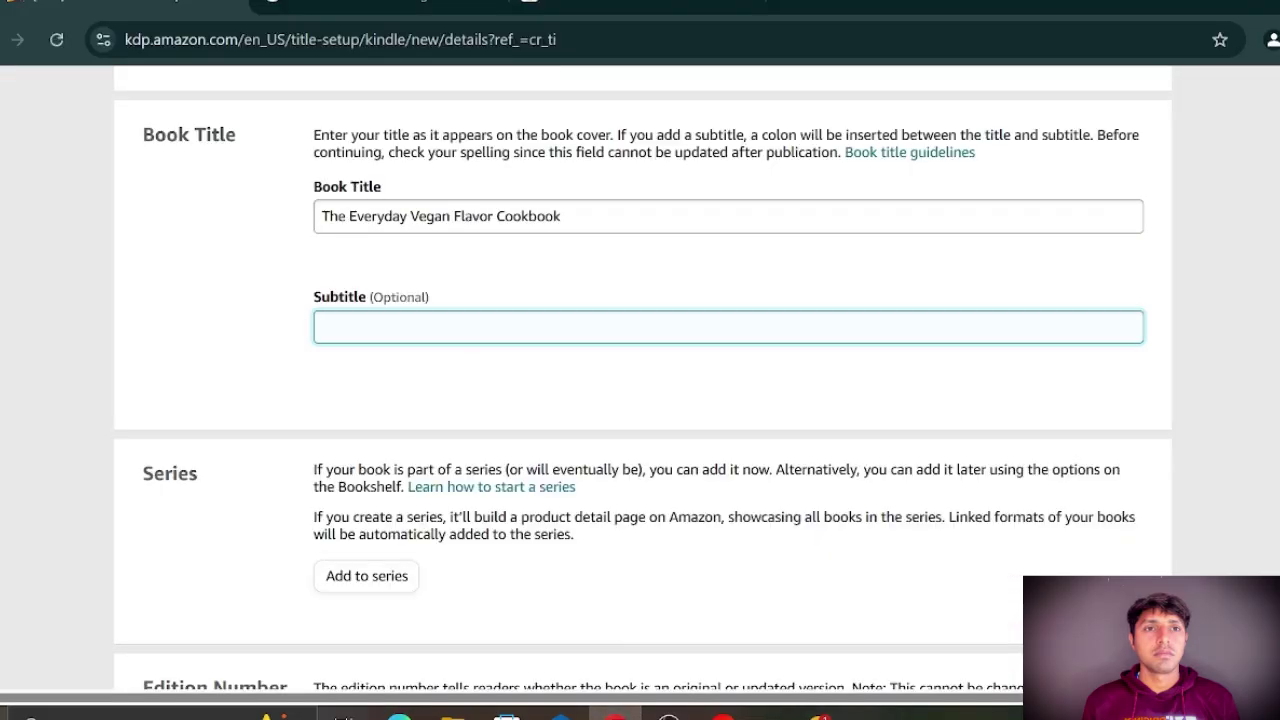
right_click(432, 327)
click(472, 452)
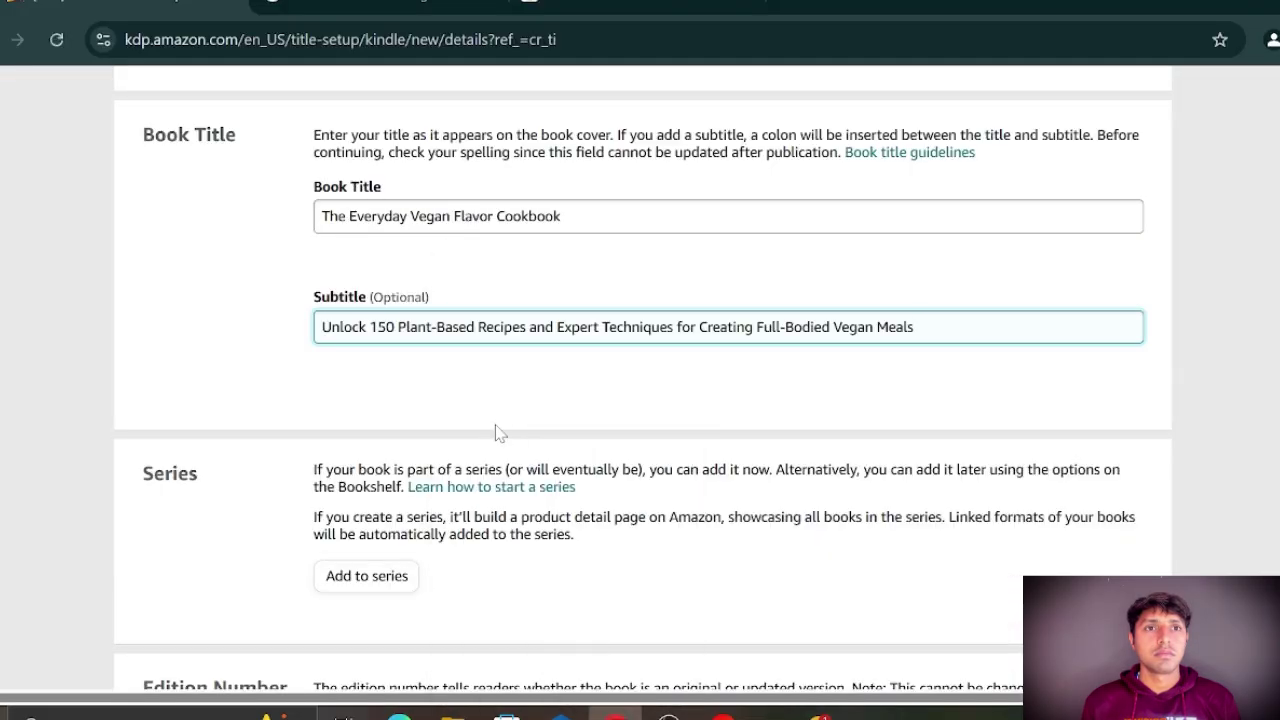
Highlight the Series, Edition Number and Author section headings of the eBook details form in turn.
scroll(506, 528, down, 3)
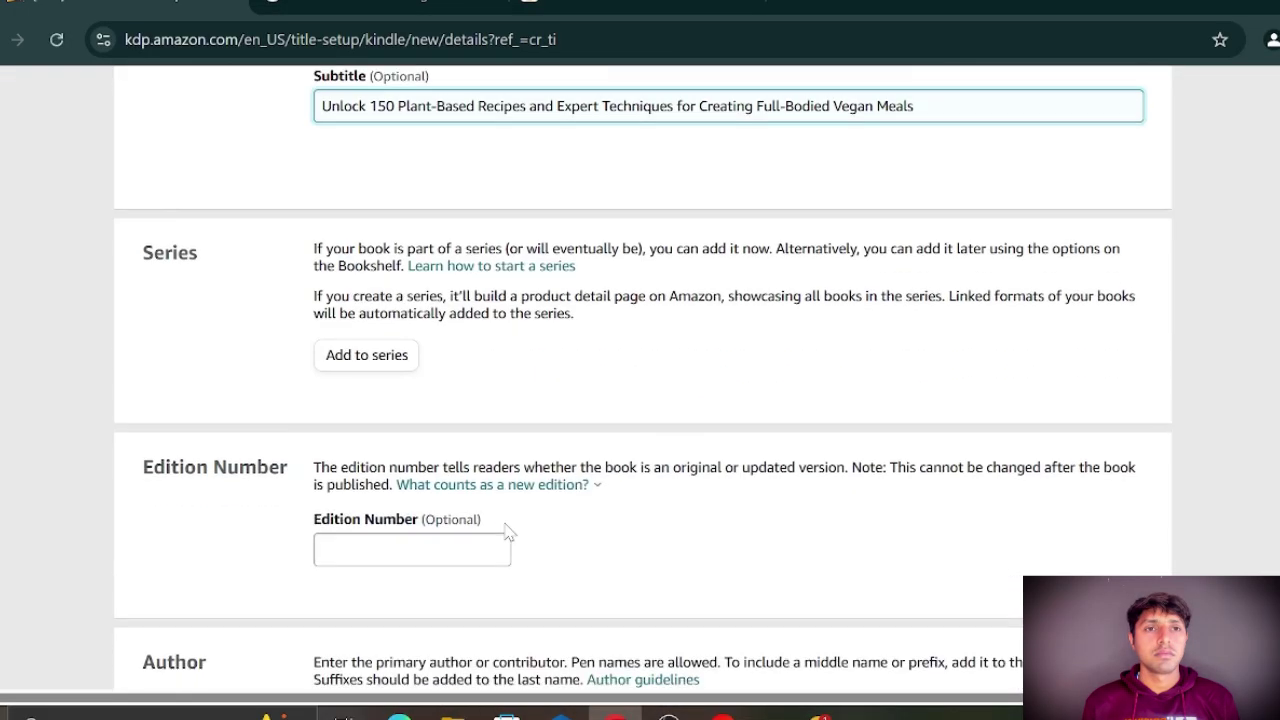
drag(143, 152, 190, 152)
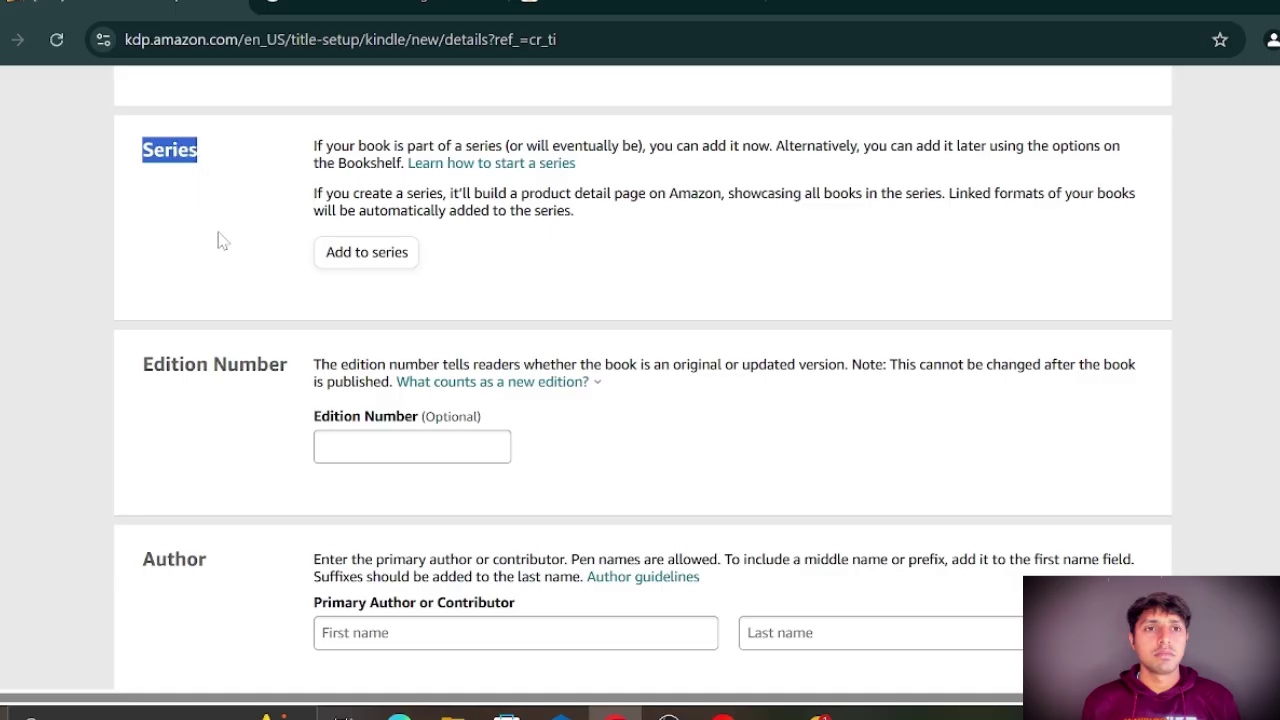
drag(143, 365, 280, 365)
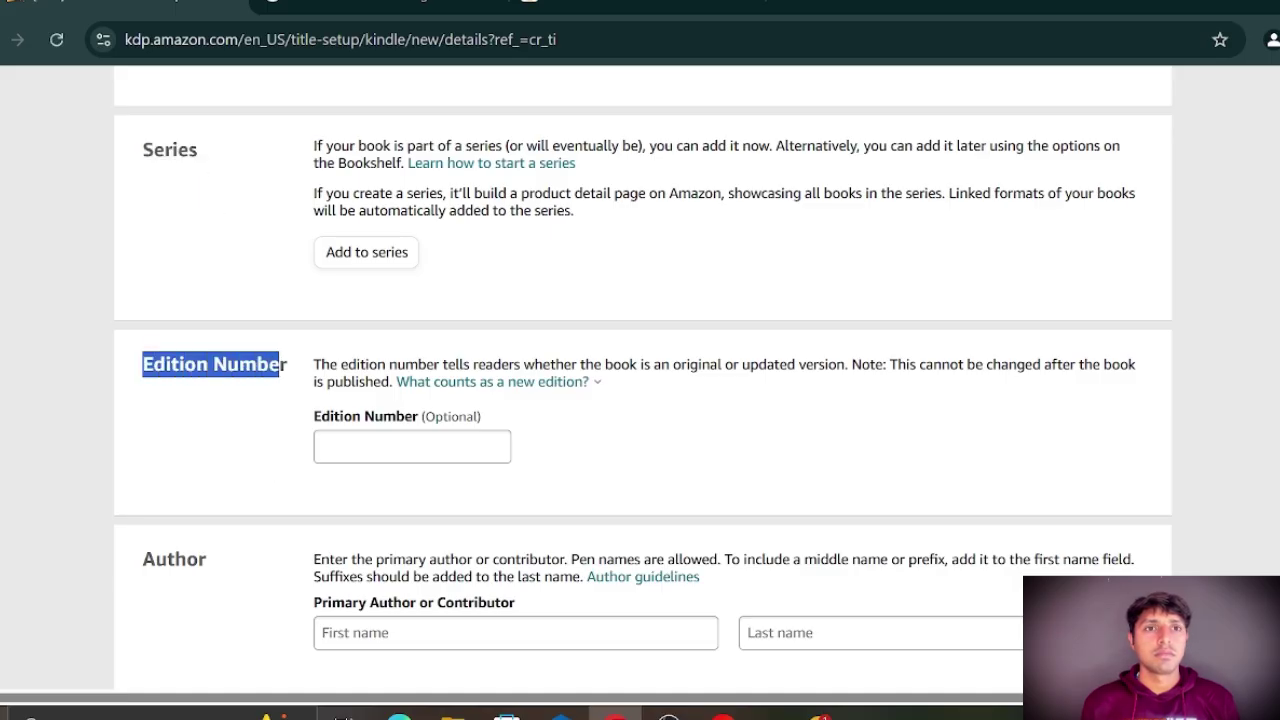
scroll(251, 514, down, 1)
click(214, 478)
drag(143, 451, 234, 451)
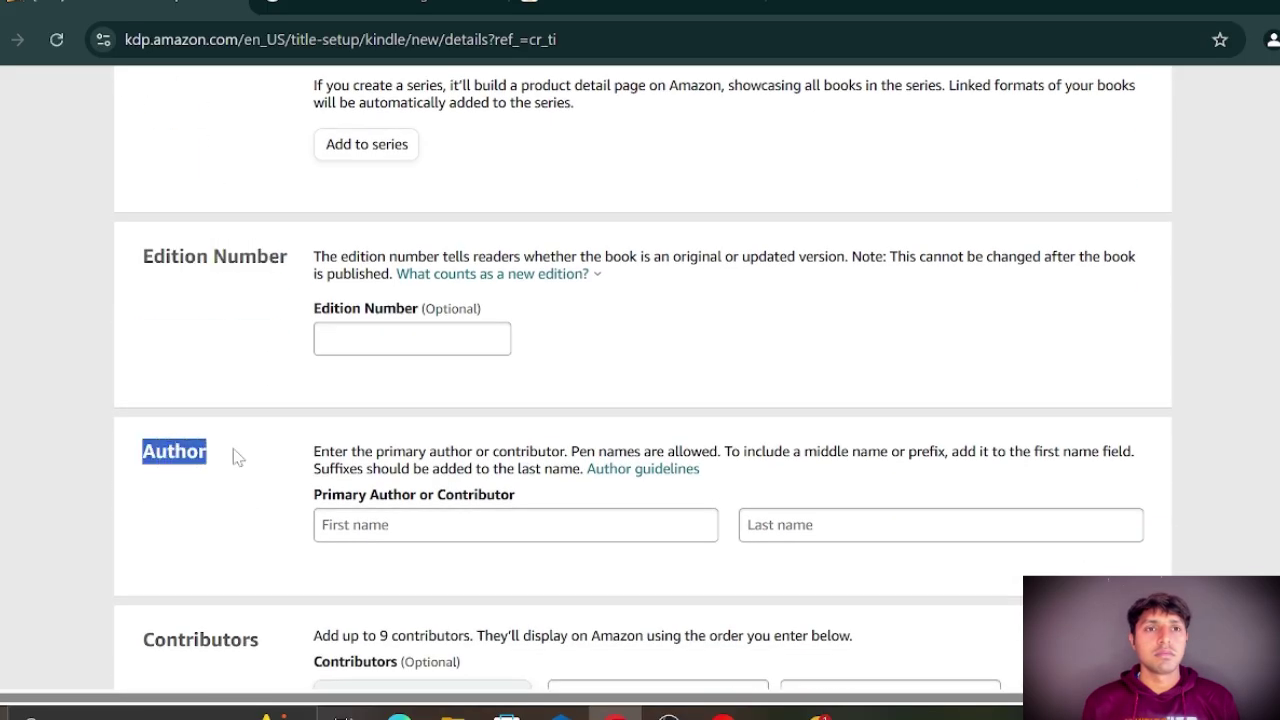
Copy the author's full name from the WPS manuscript's title page and paste it into the primary author's First name field in KDP.
click(515, 524)
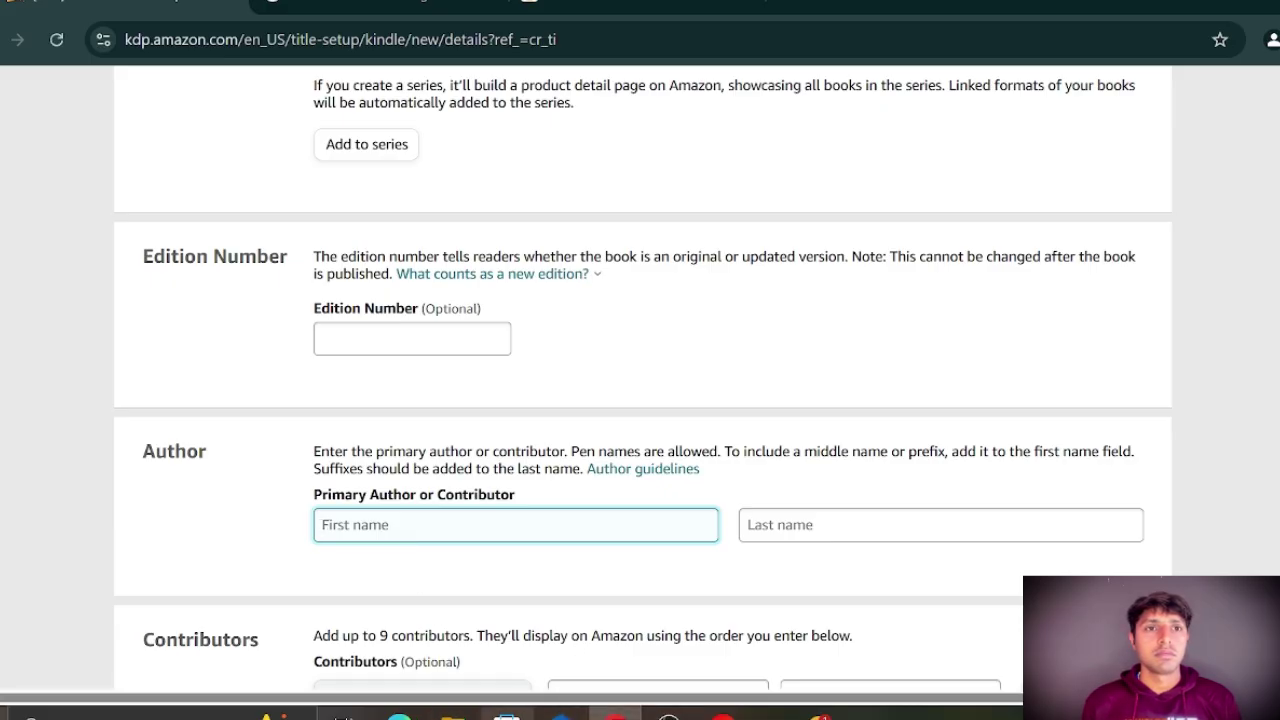
key(alt+Tab)
scroll(640, 400, down, 2)
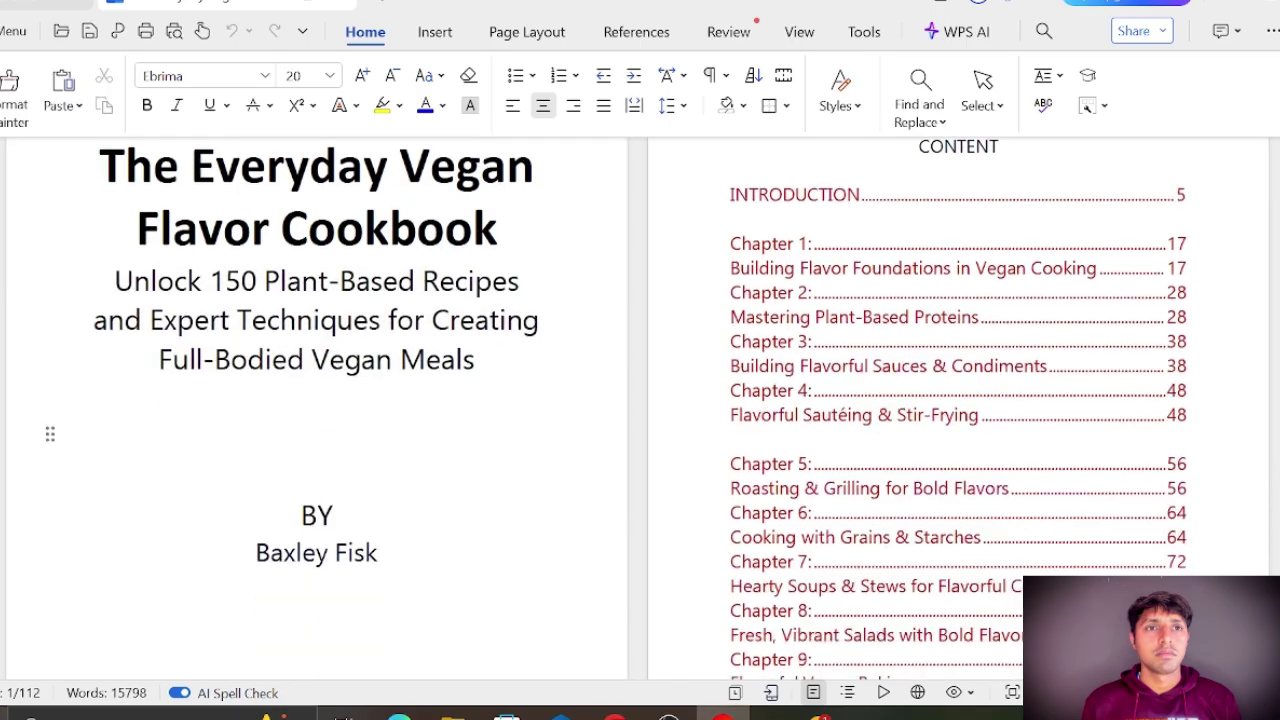
drag(256, 553, 378, 553)
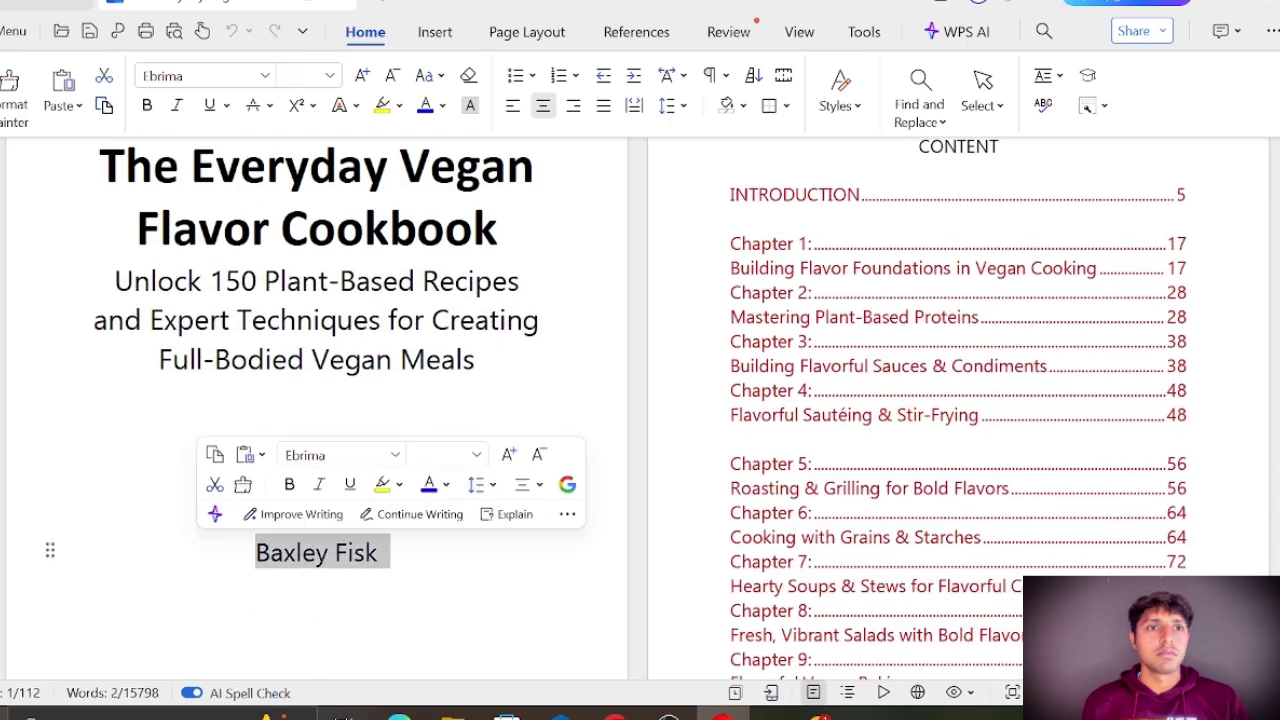
right_click(378, 552)
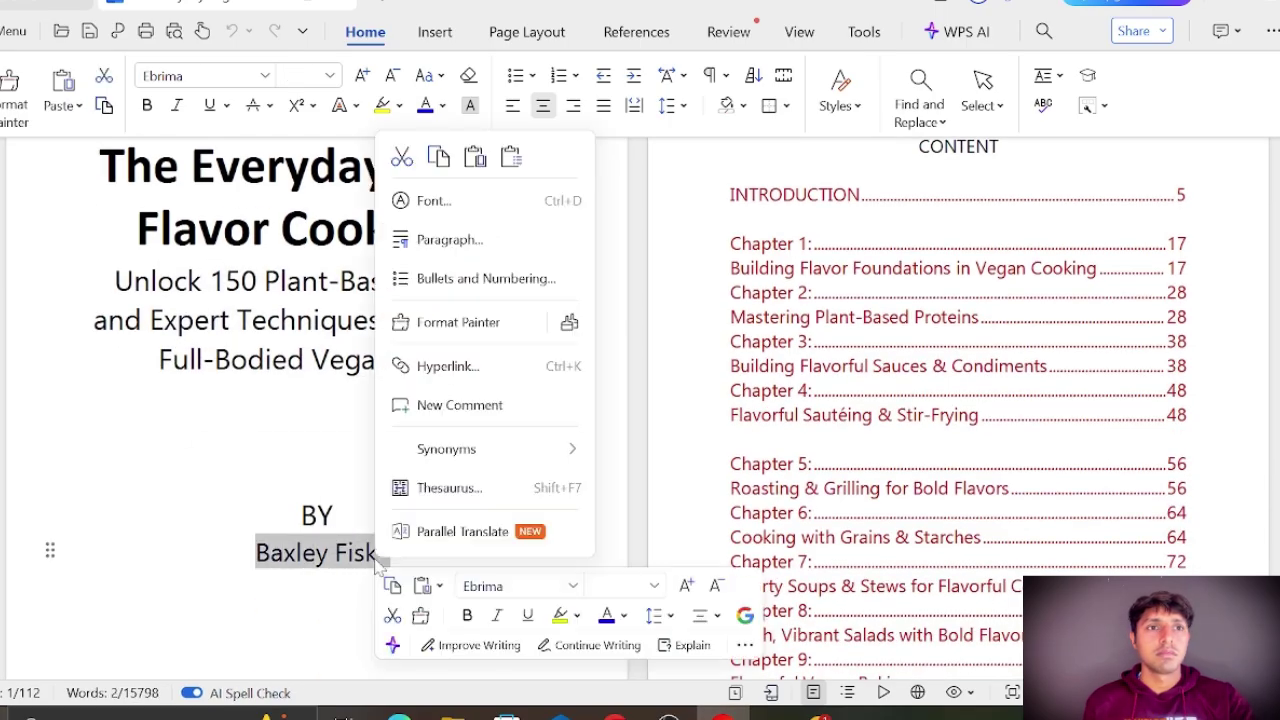
click(438, 156)
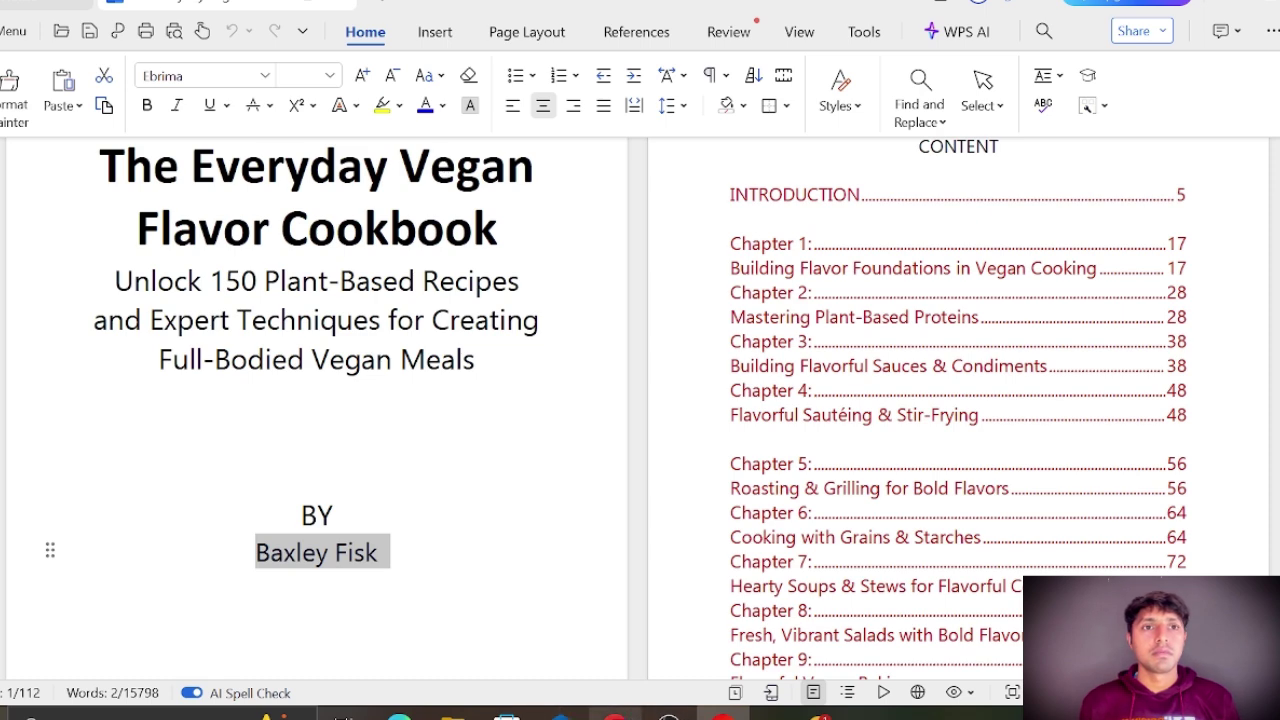
click(614, 714)
right_click(336, 522)
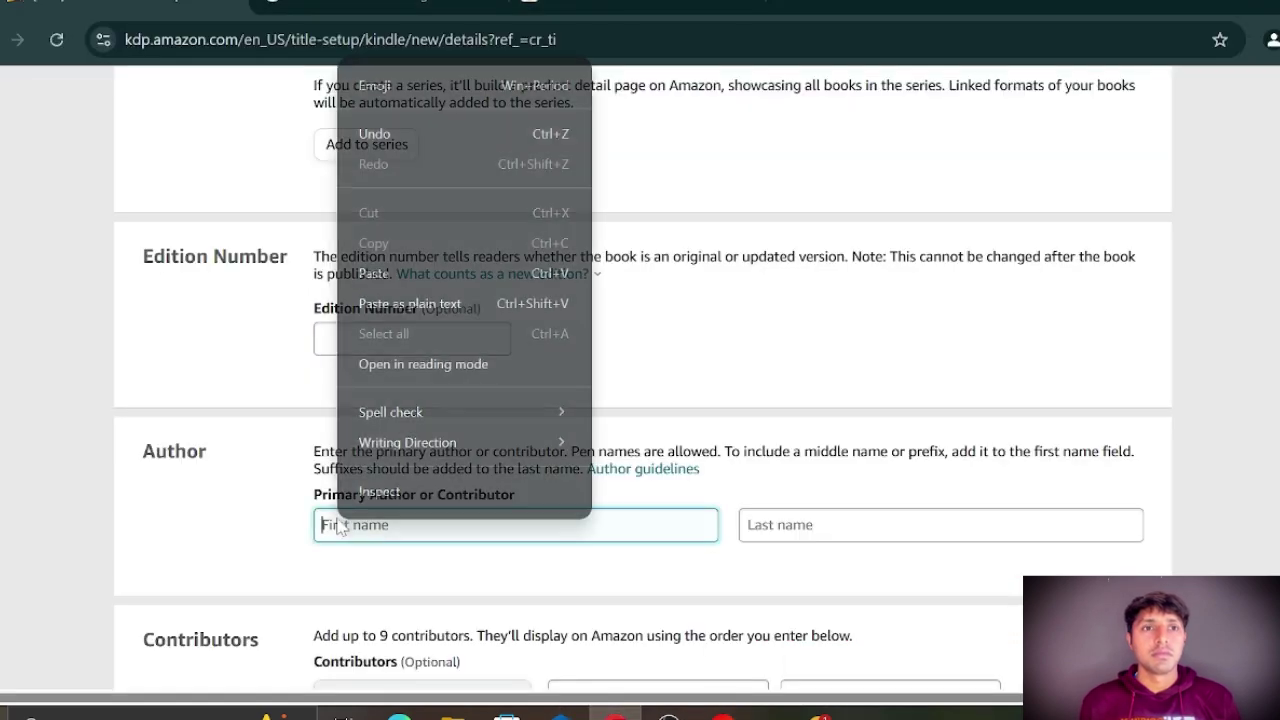
click(389, 274)
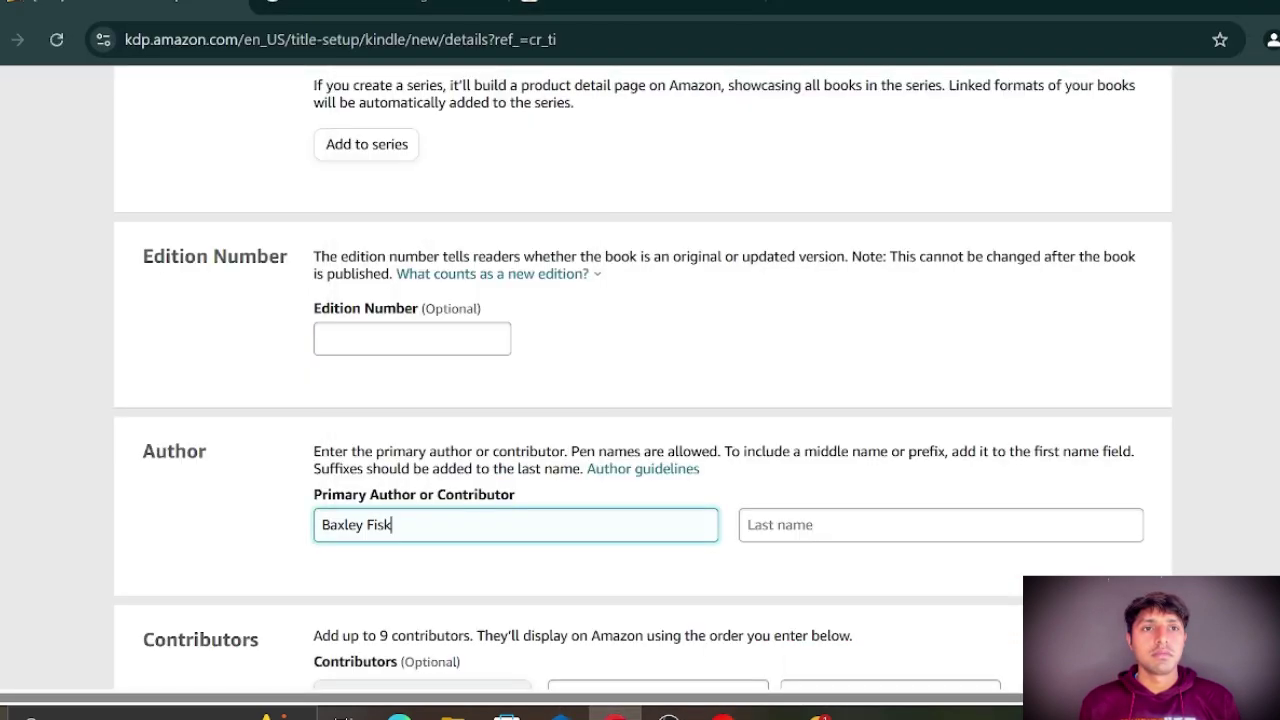
Move the author's surname into the Last name field, leaving only the given name in First name, and highlight the given name.
key(shift+Left)
key(shift+Left)
key(shift+Left)
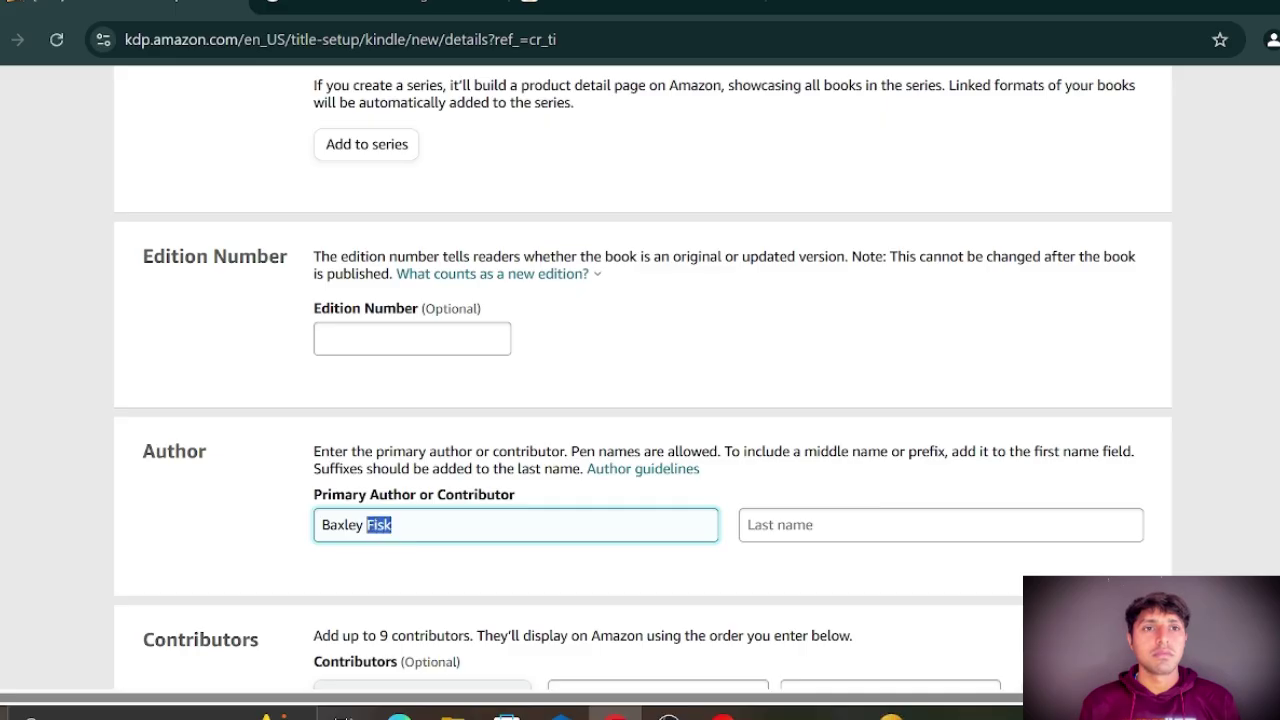
drag(379, 524, 783, 526)
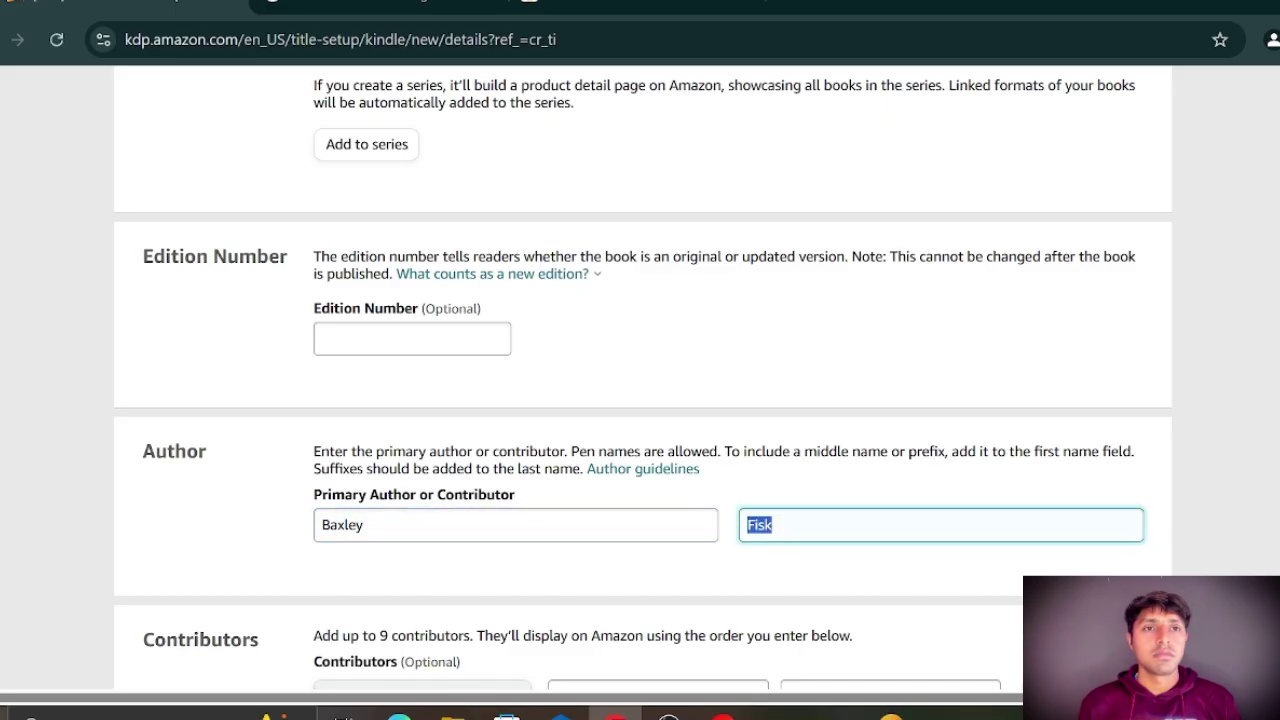
click(365, 524)
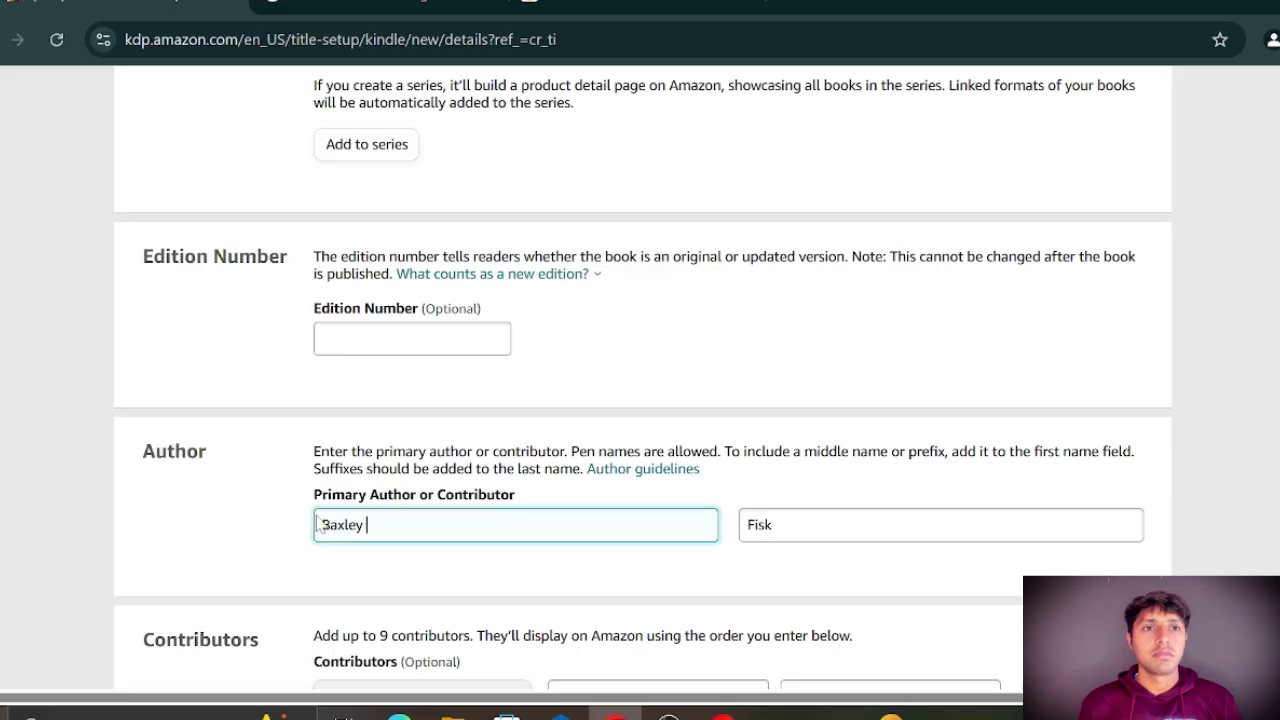
drag(365, 524, 320, 524)
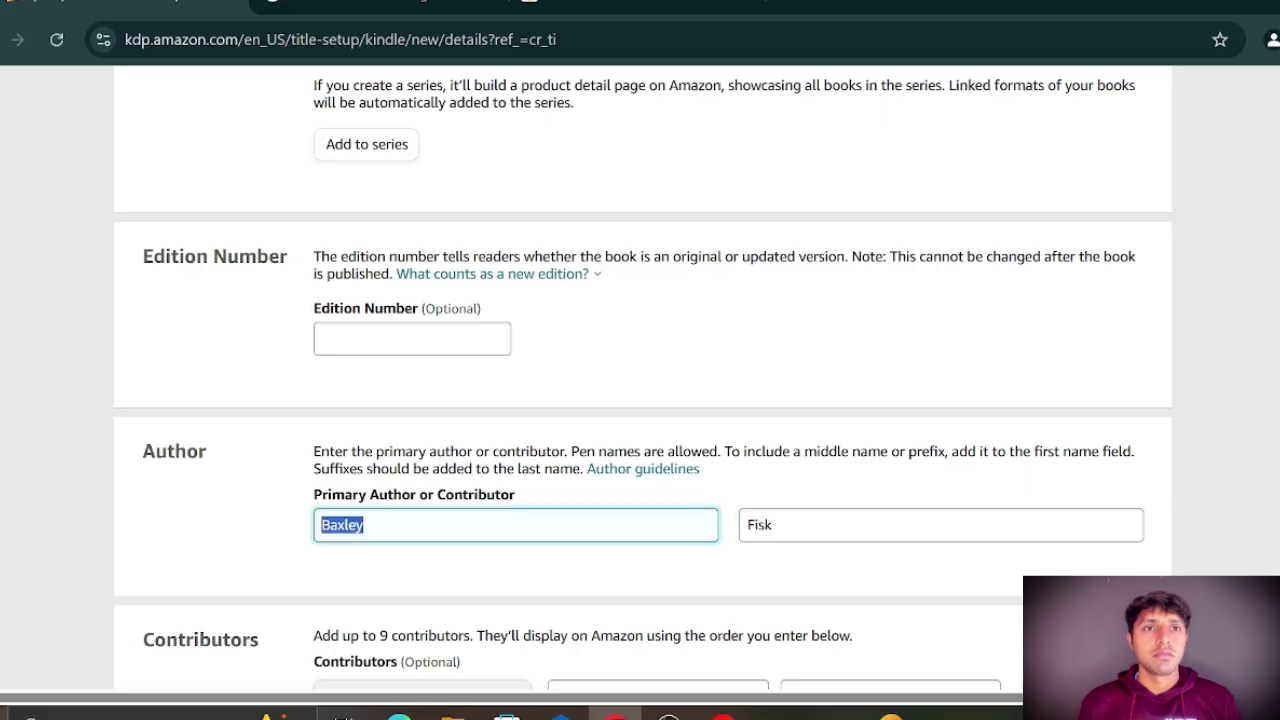
Check the primary author's name fields and highlight the Contributors and Description section headings of the eBook details form.
key(Tab)
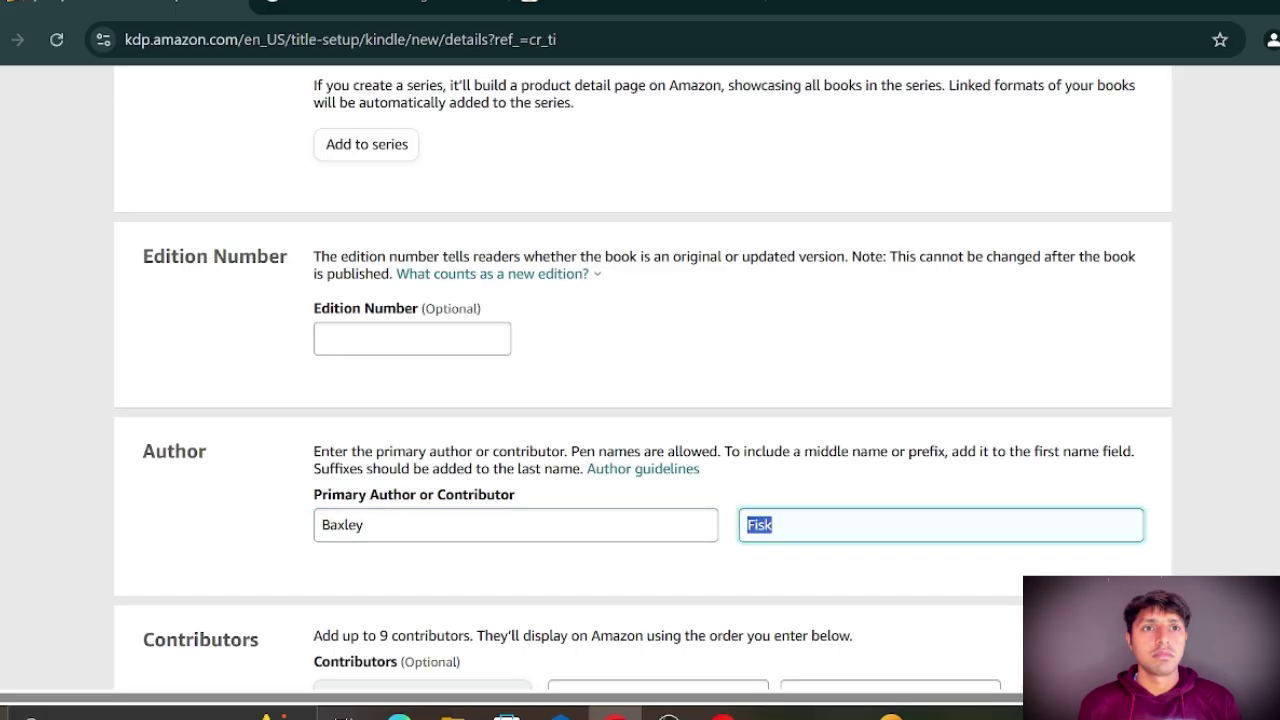
click(535, 524)
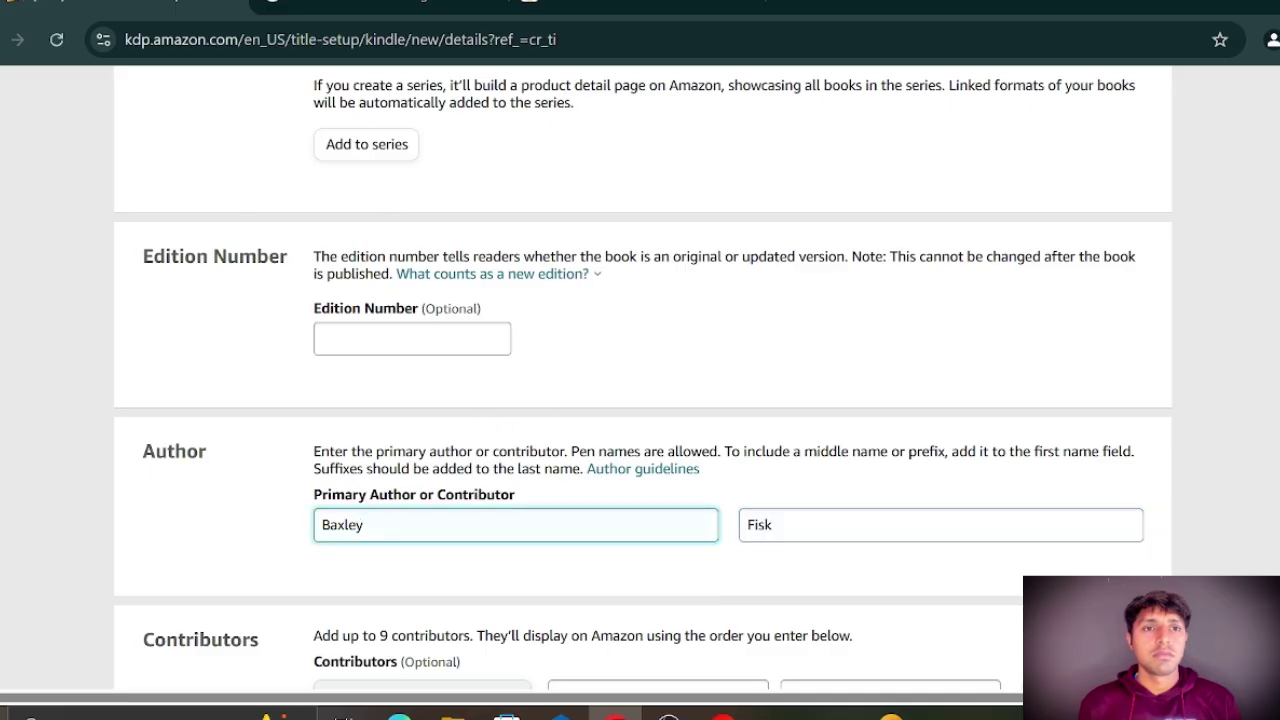
scroll(284, 464, down, 1)
scroll(271, 543, down, 1)
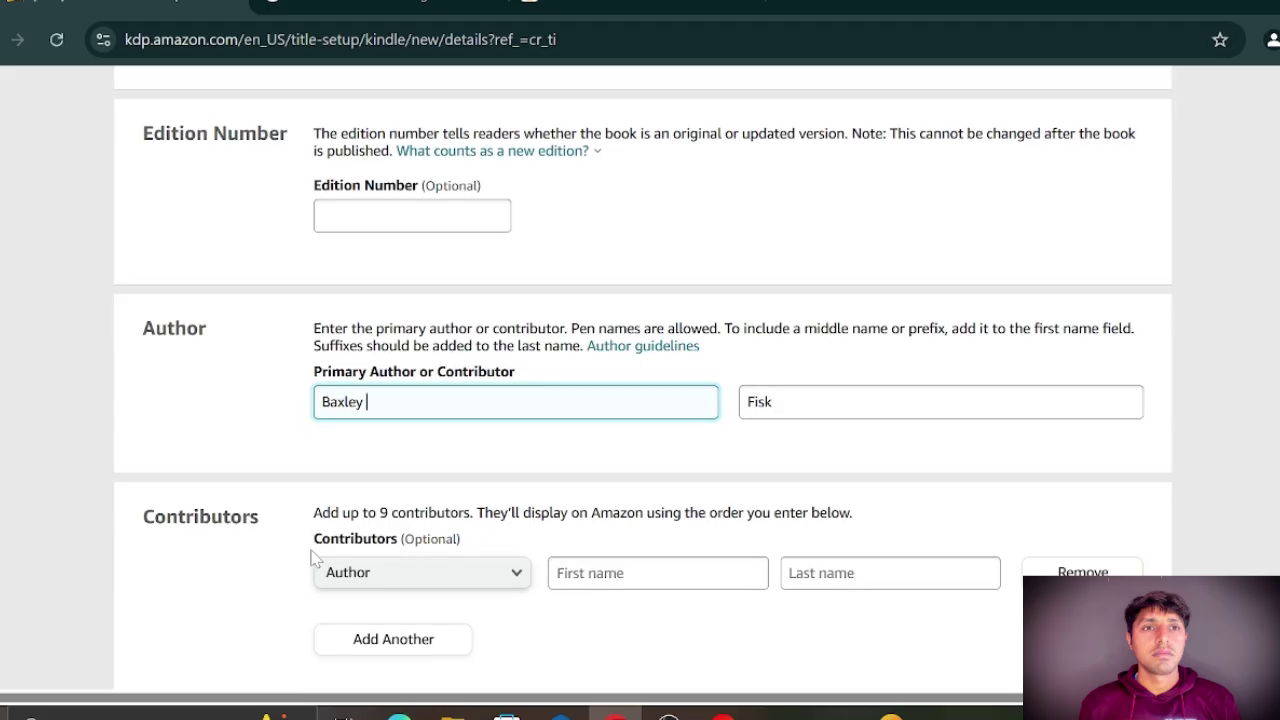
drag(143, 424, 262, 432)
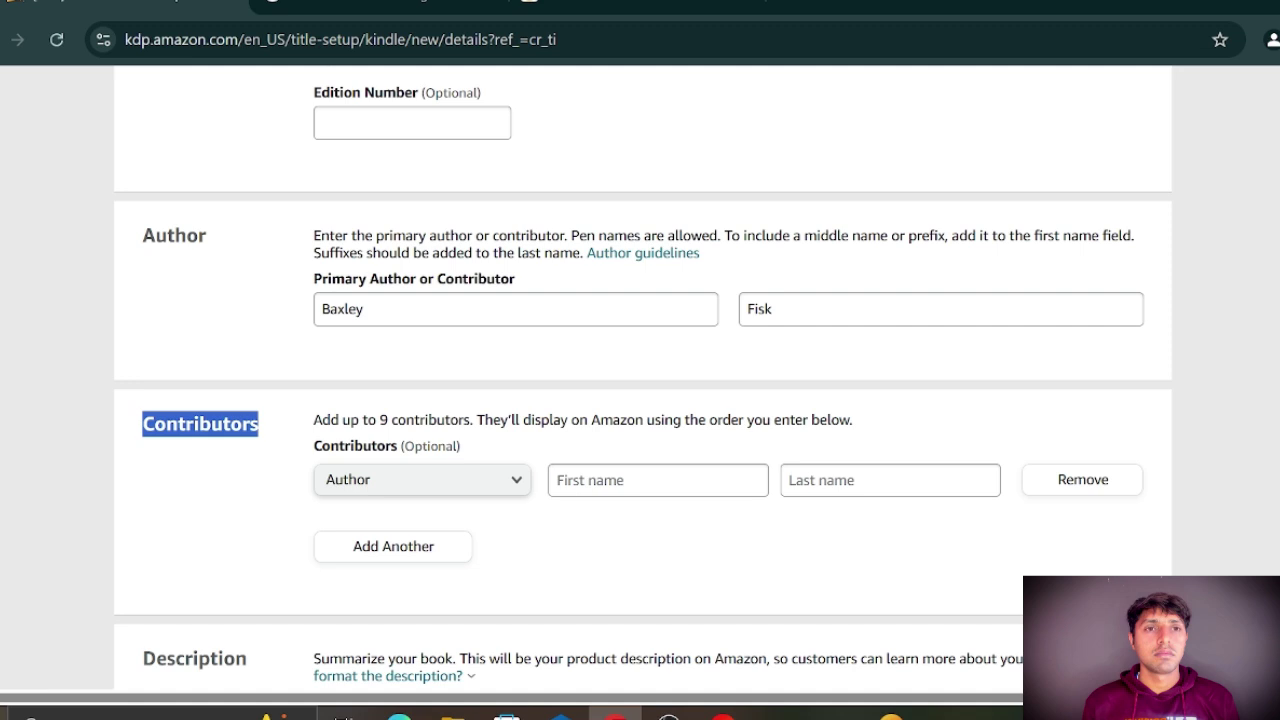
scroll(543, 537, down, 2)
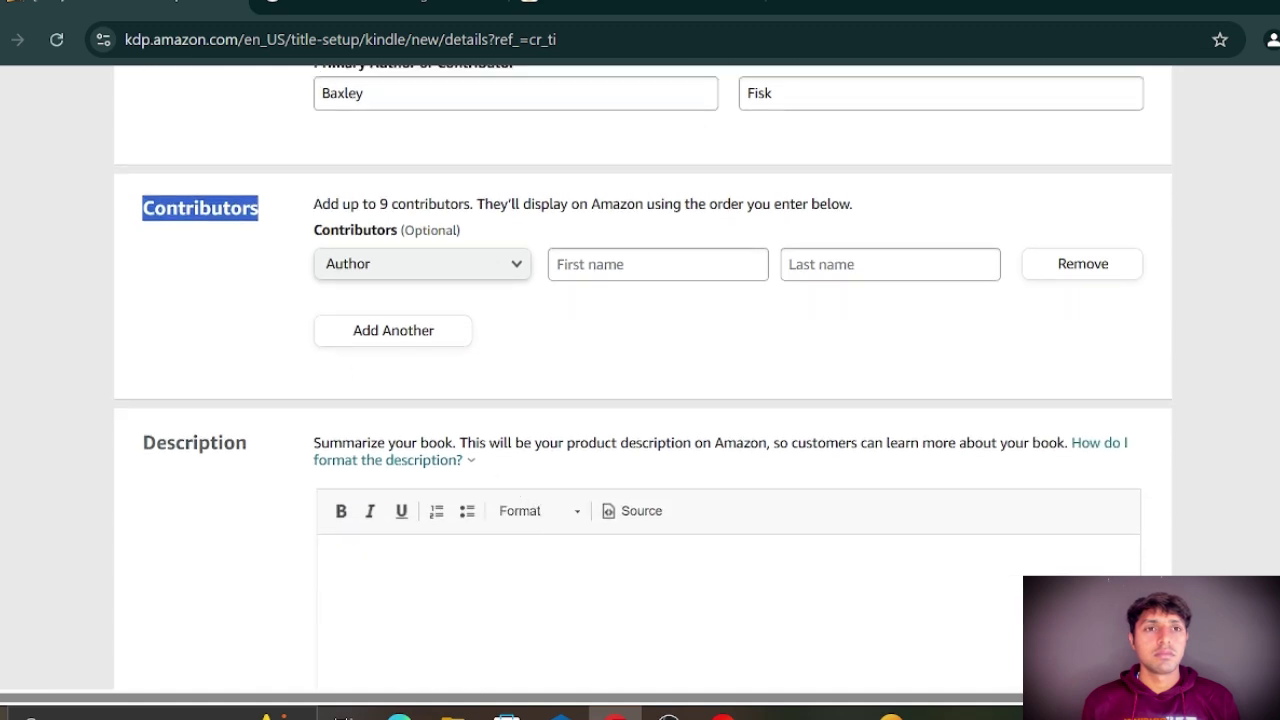
drag(130, 447, 166, 445)
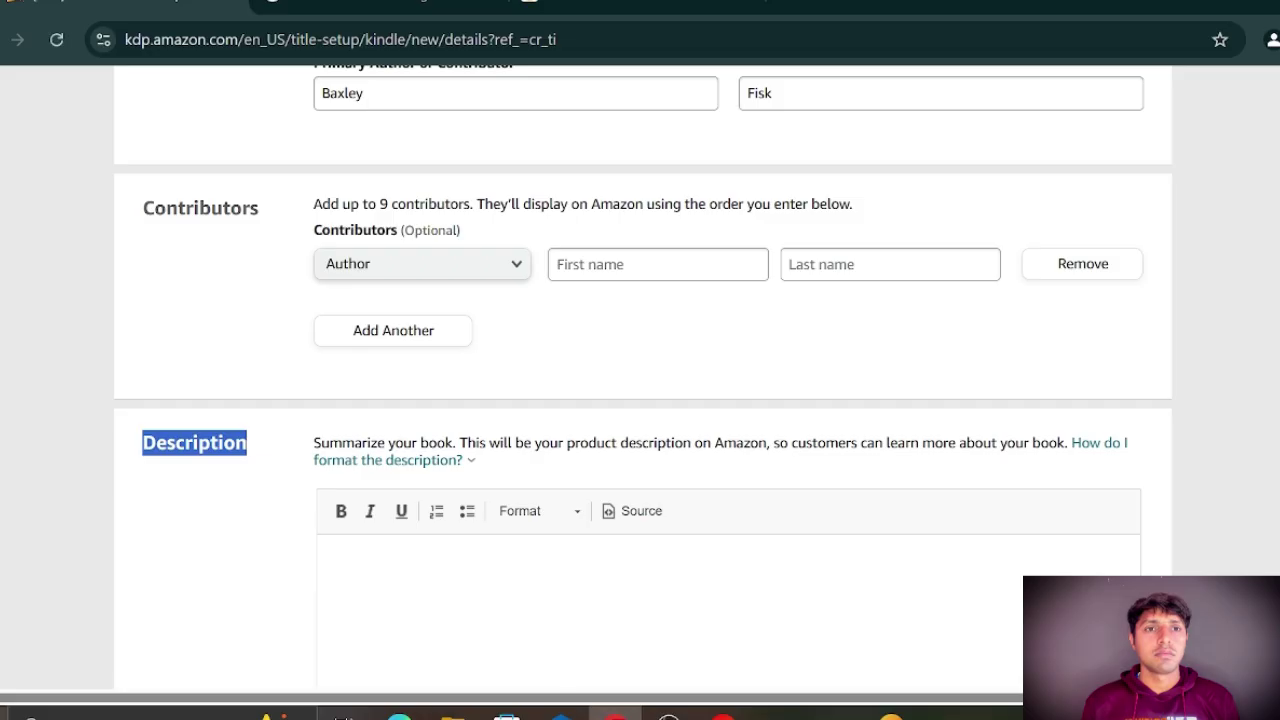
Open the HEADLINE document from the desktop and copy its text from the HEADLINE section through the end of CALL TO ACTION.
click(1190, 6)
click(1240, 4)
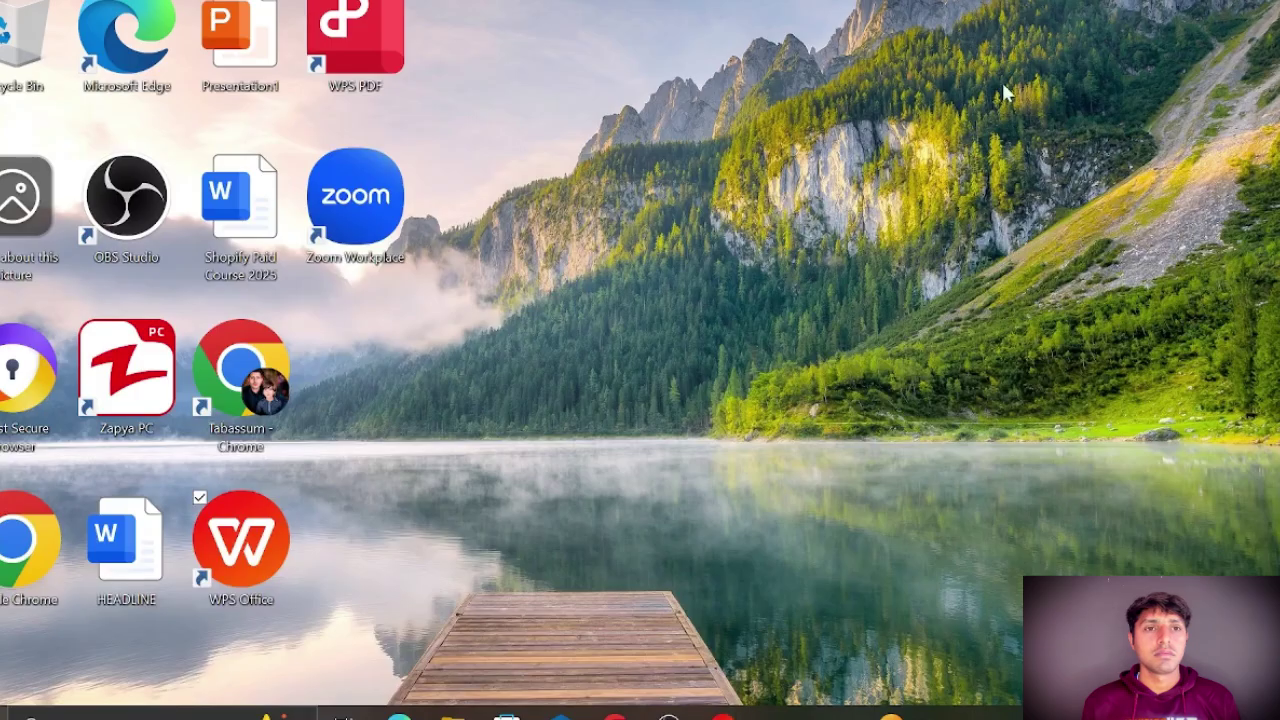
double_click(148, 530)
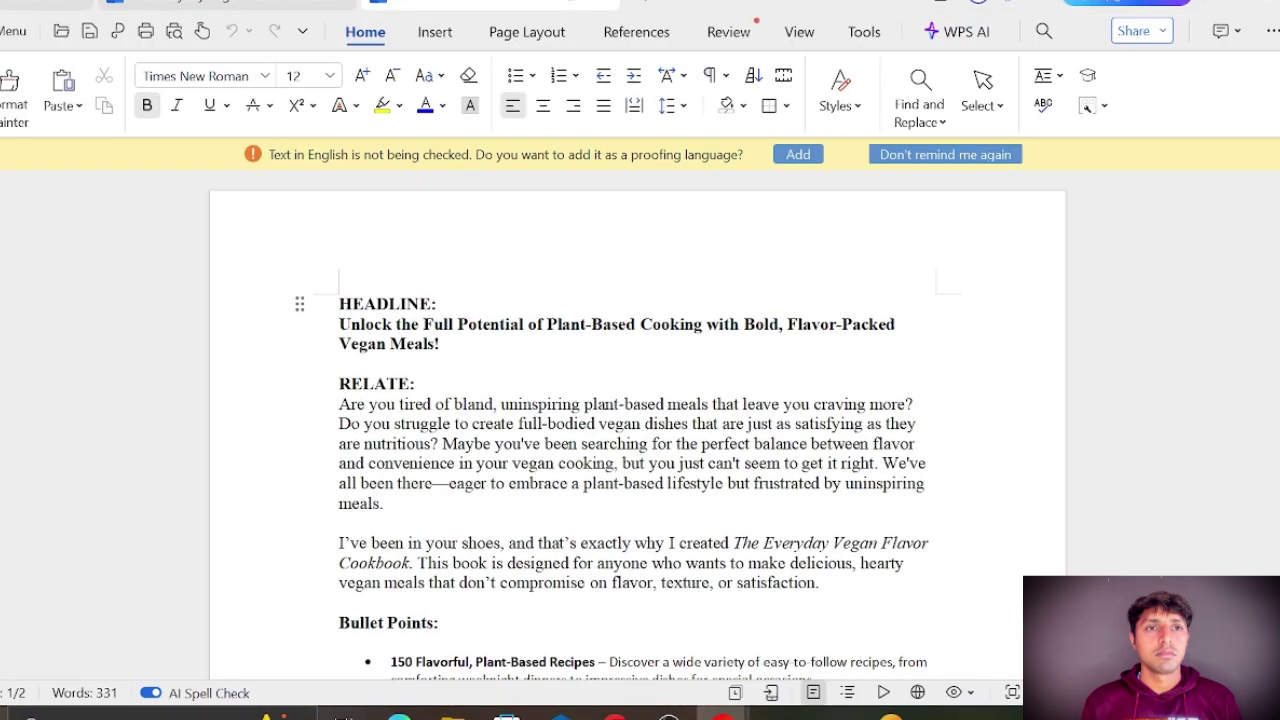
drag(338, 271, 820, 358)
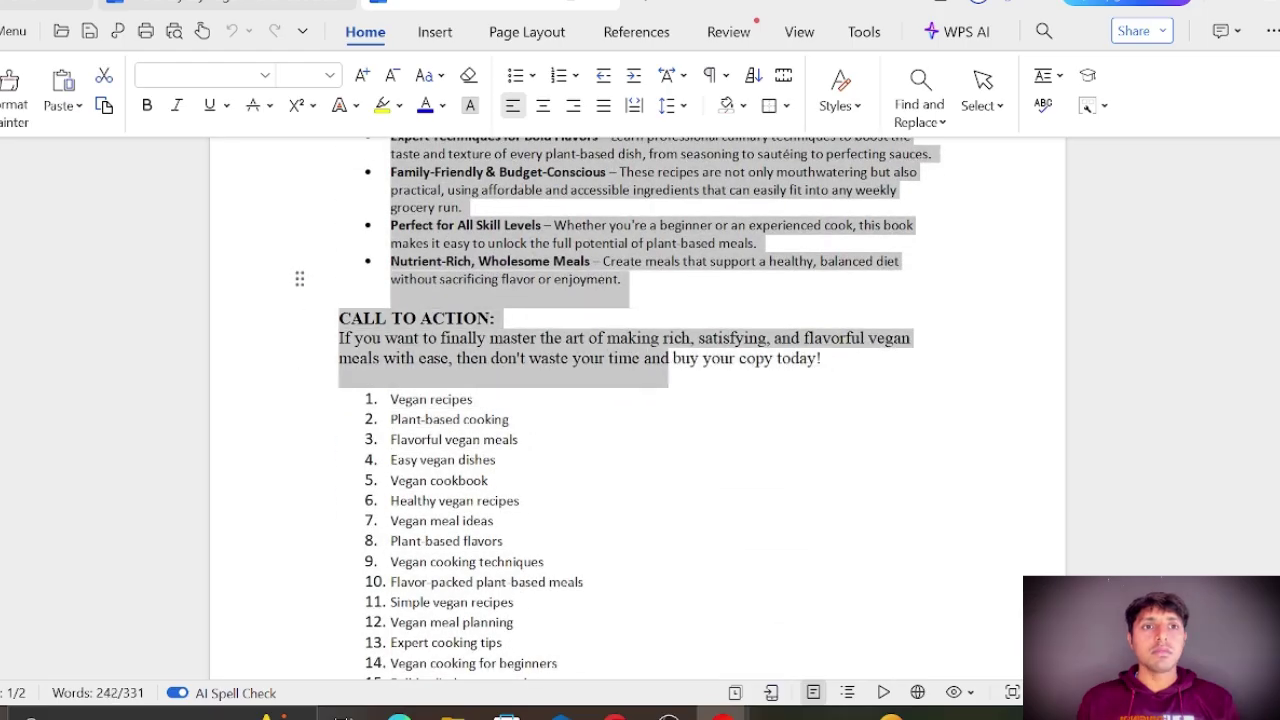
right_click(588, 192)
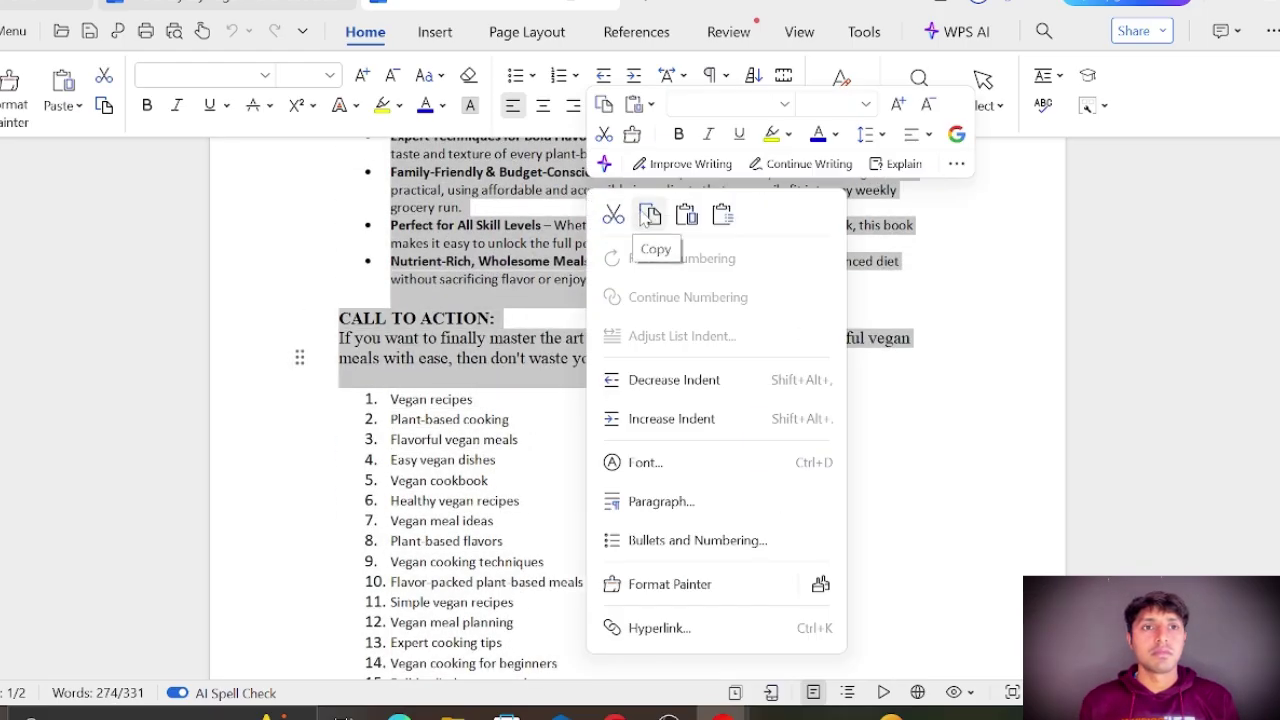
click(649, 214)
Switch back to KDP in Chrome and paste the copied book blurb into the Description editor.
click(617, 711)
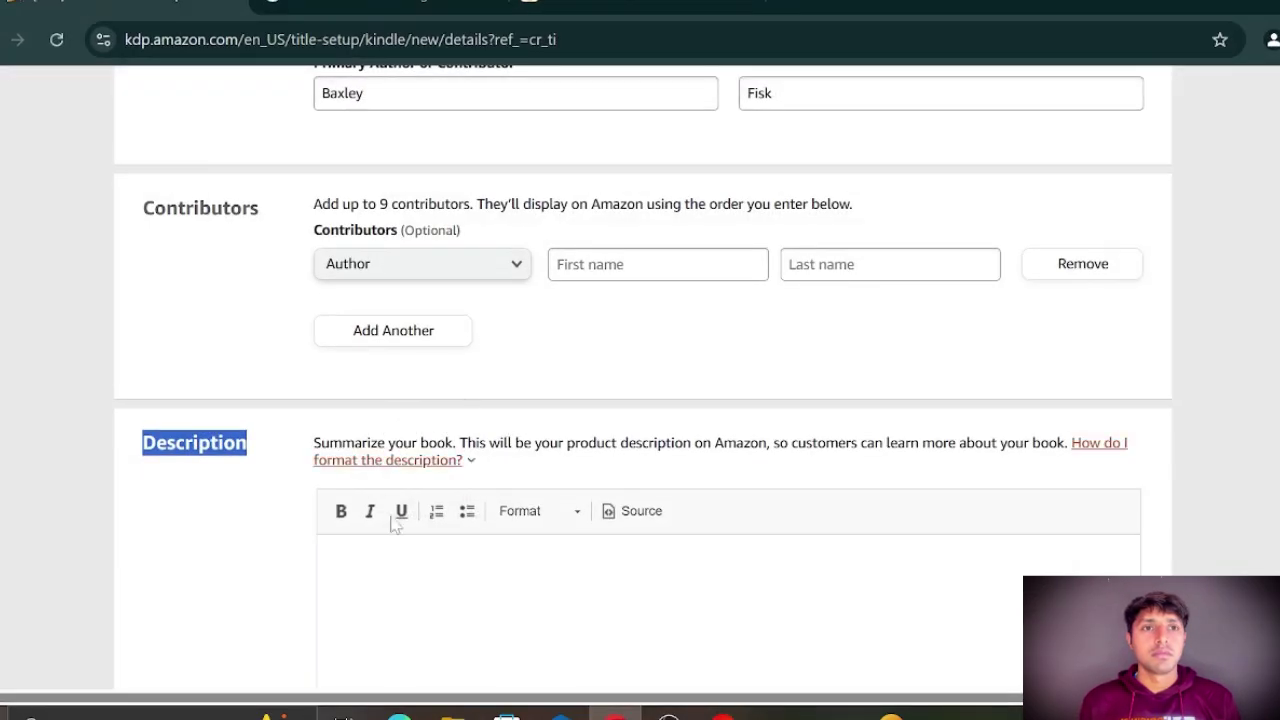
scroll(640, 400, down, 2)
right_click(350, 350)
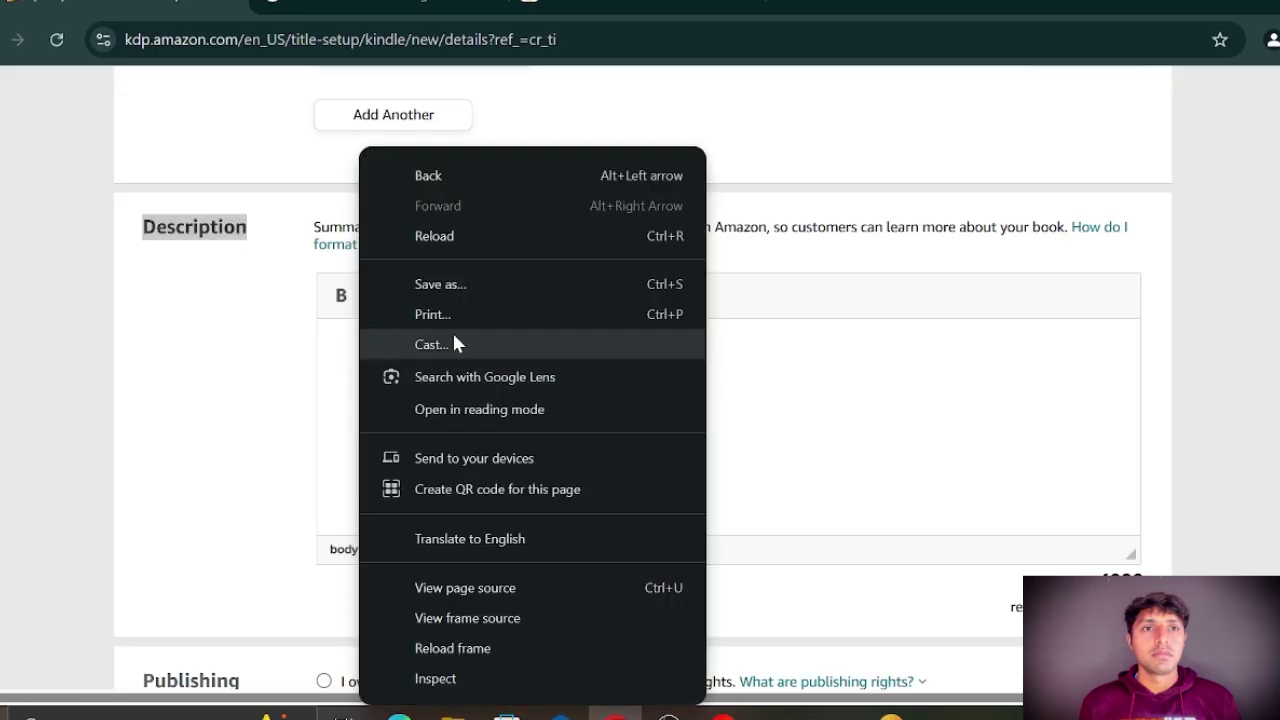
click(347, 352)
right_click(346, 345)
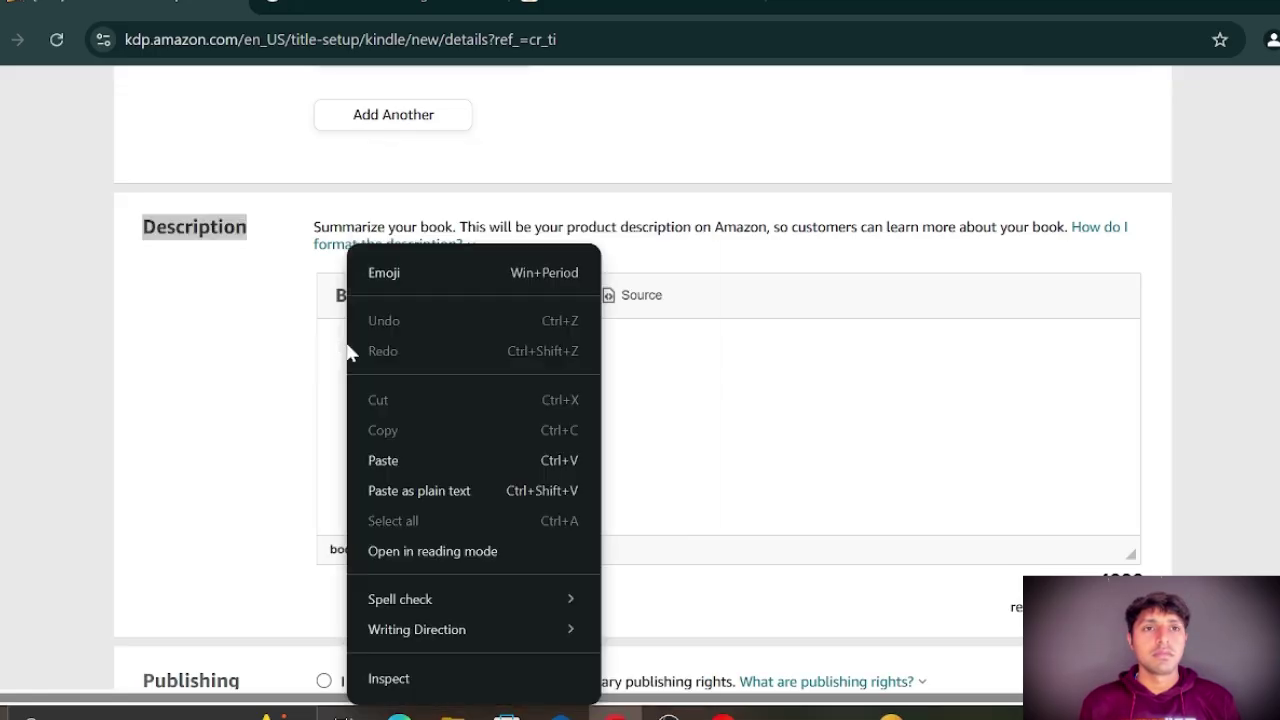
click(374, 457)
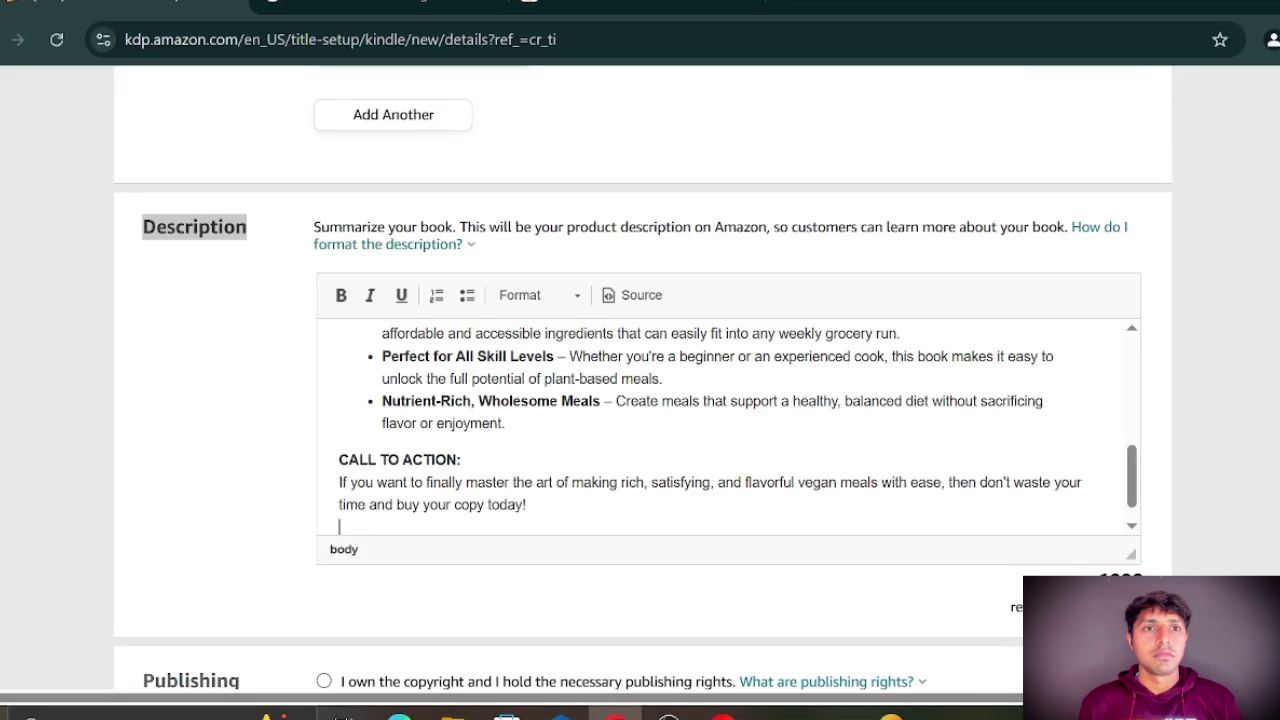
Review the pasted description from its beginning and switch the editor to Source view.
scroll(700, 430, up, 10)
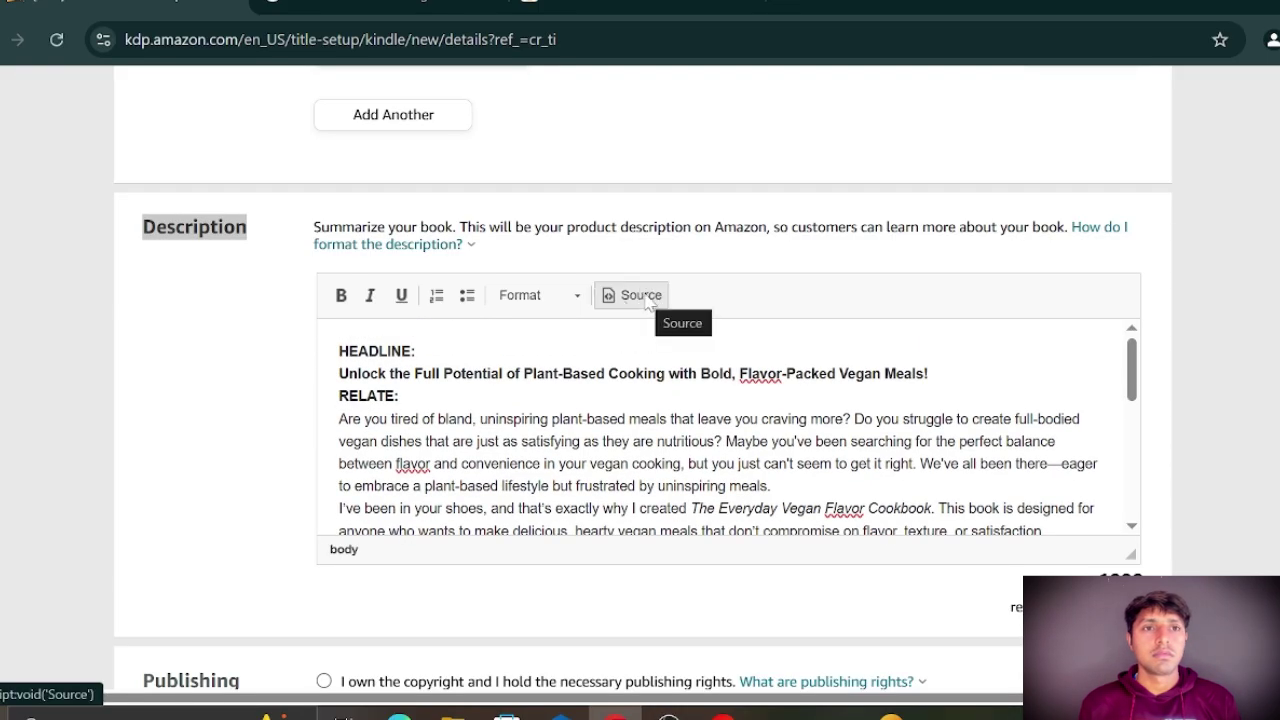
click(647, 302)
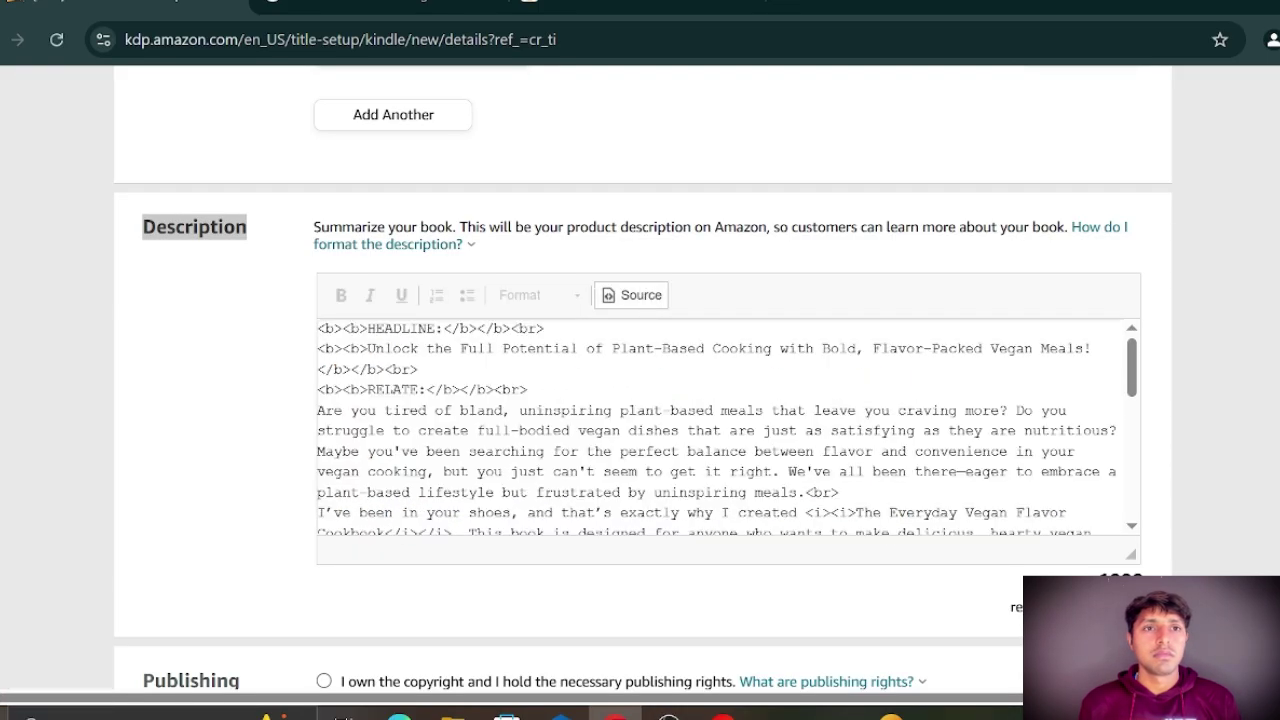
click(278, 466)
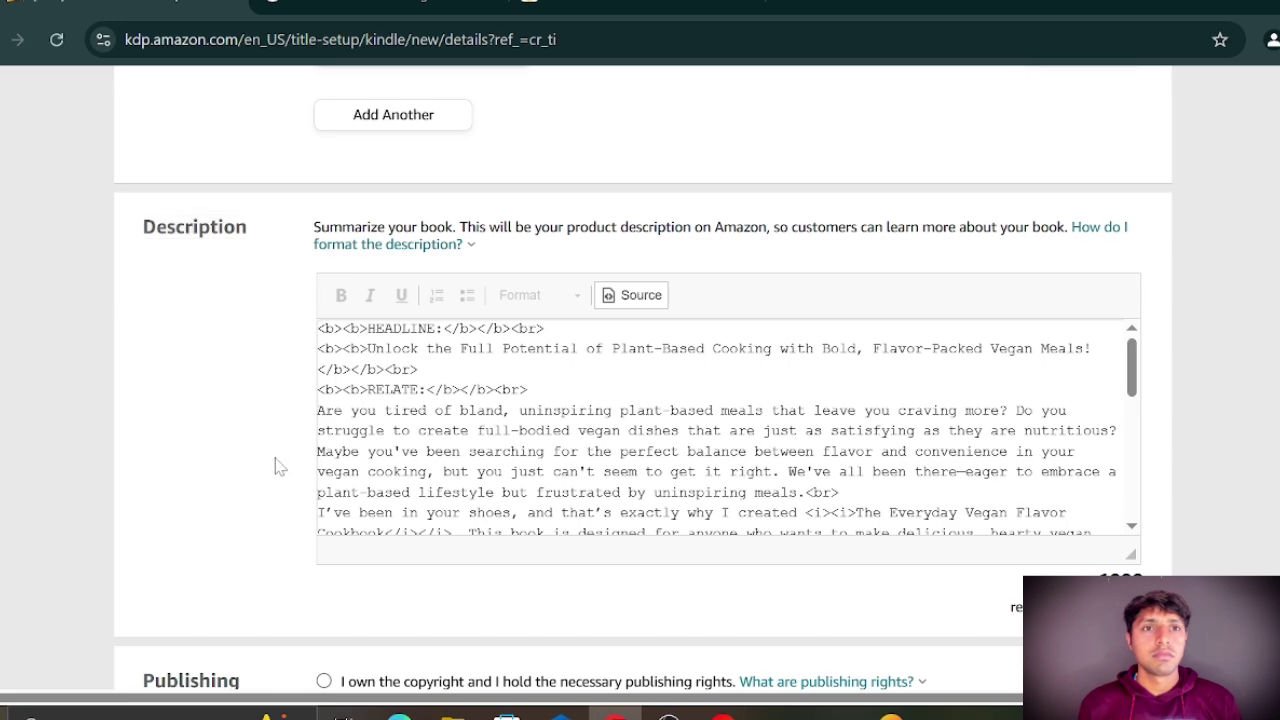
Set Publishing Rights to "I own the copyright and I hold the necessary publishing rights.".
scroll(306, 468, down, 3)
scroll(206, 571, down, 2)
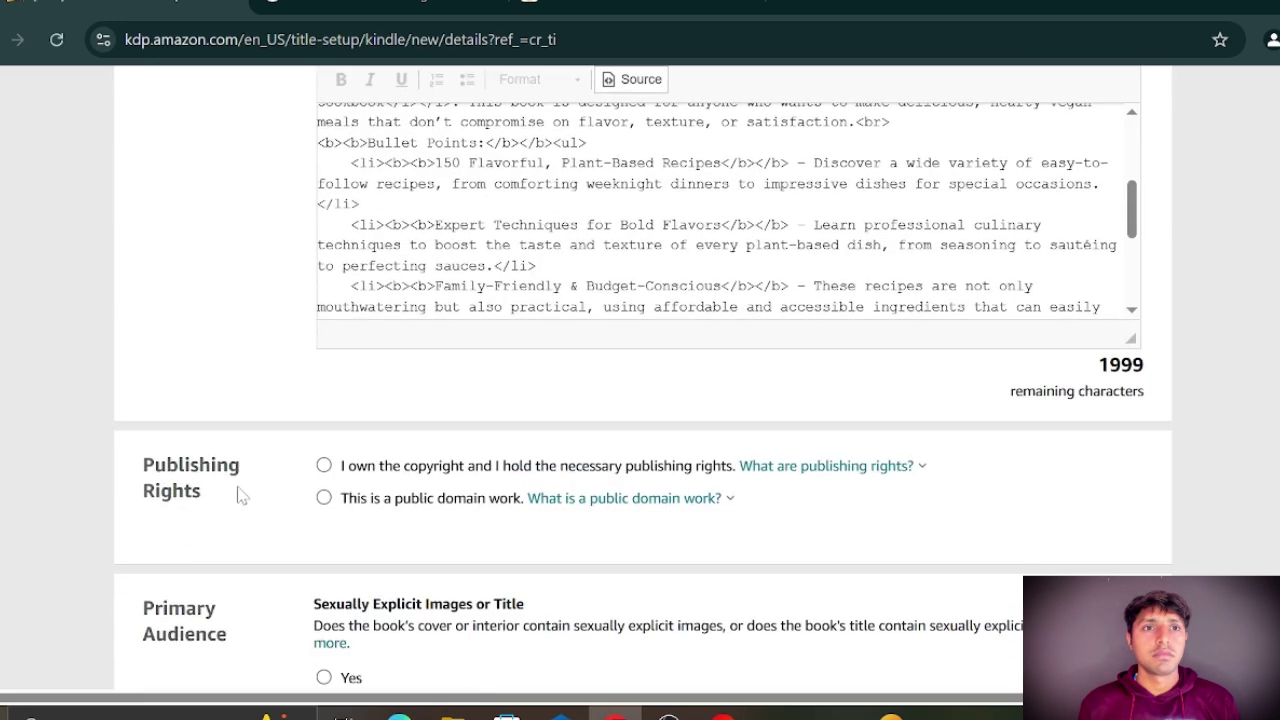
drag(143, 463, 205, 500)
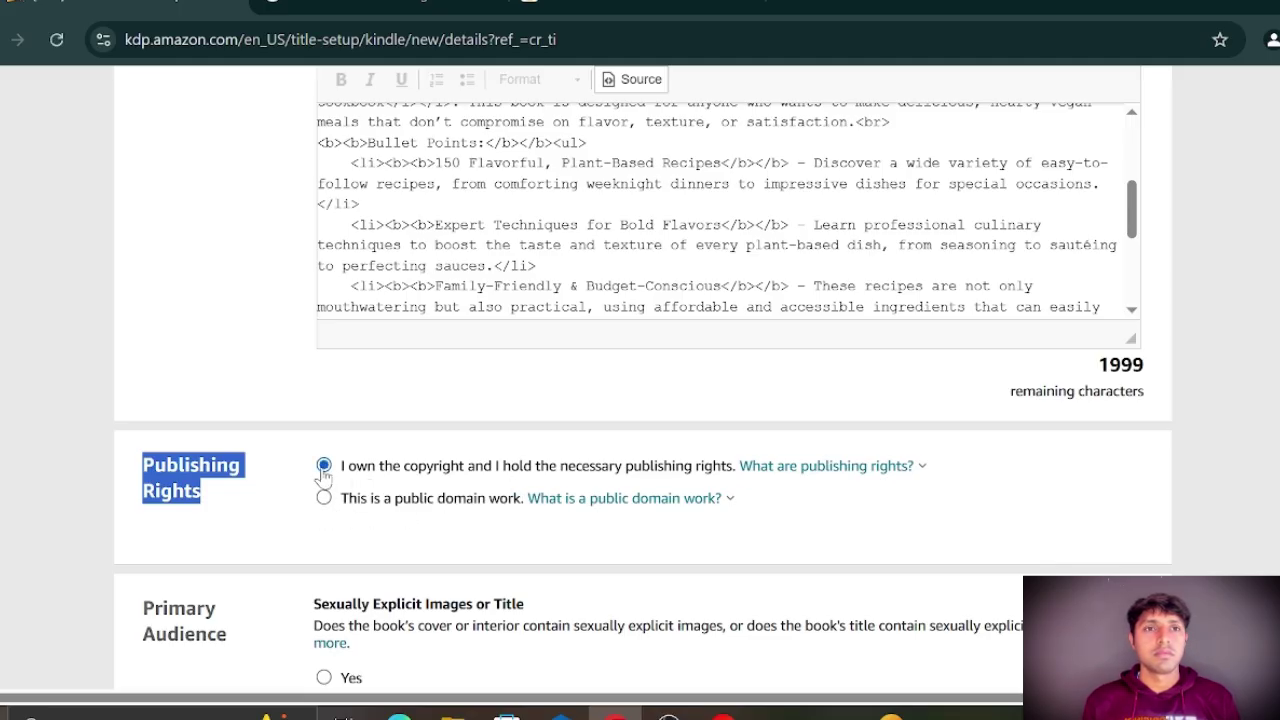
click(395, 537)
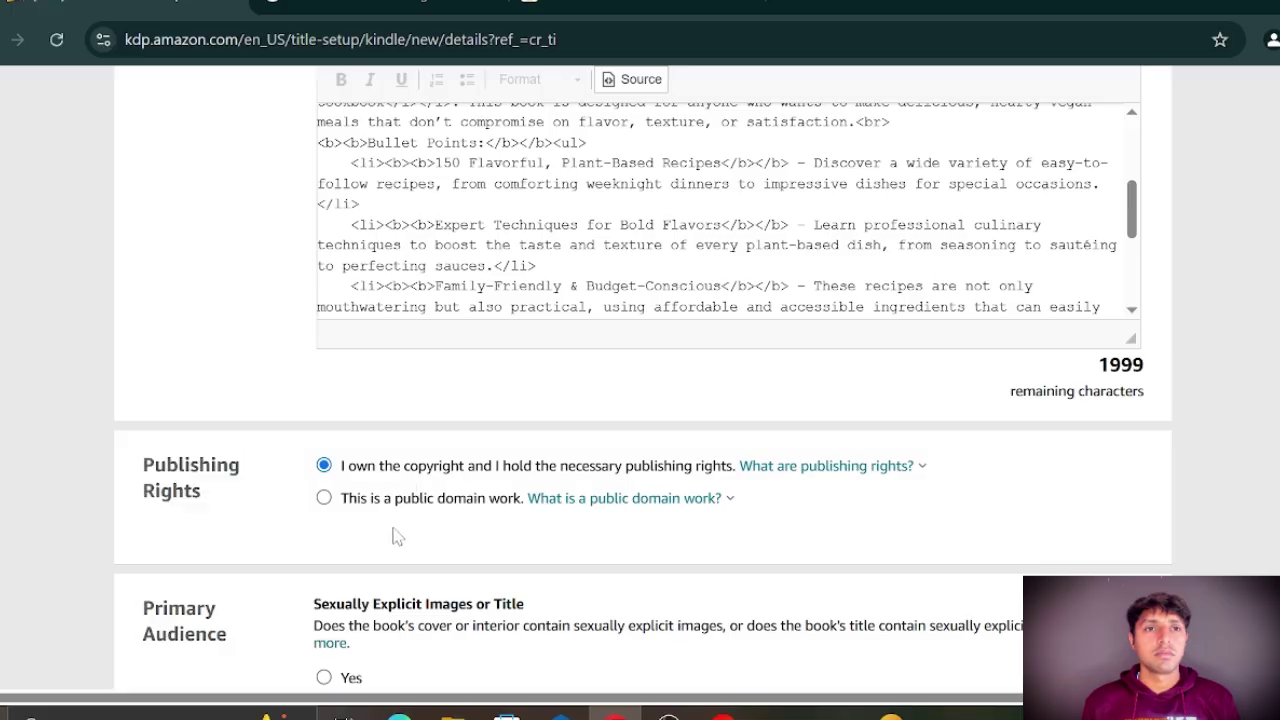
Highlight the Primary Audience heading, try Yes for Sexually Explicit Images or Title, and set the answer to No.
scroll(395, 537, down, 3)
drag(142, 384, 227, 422)
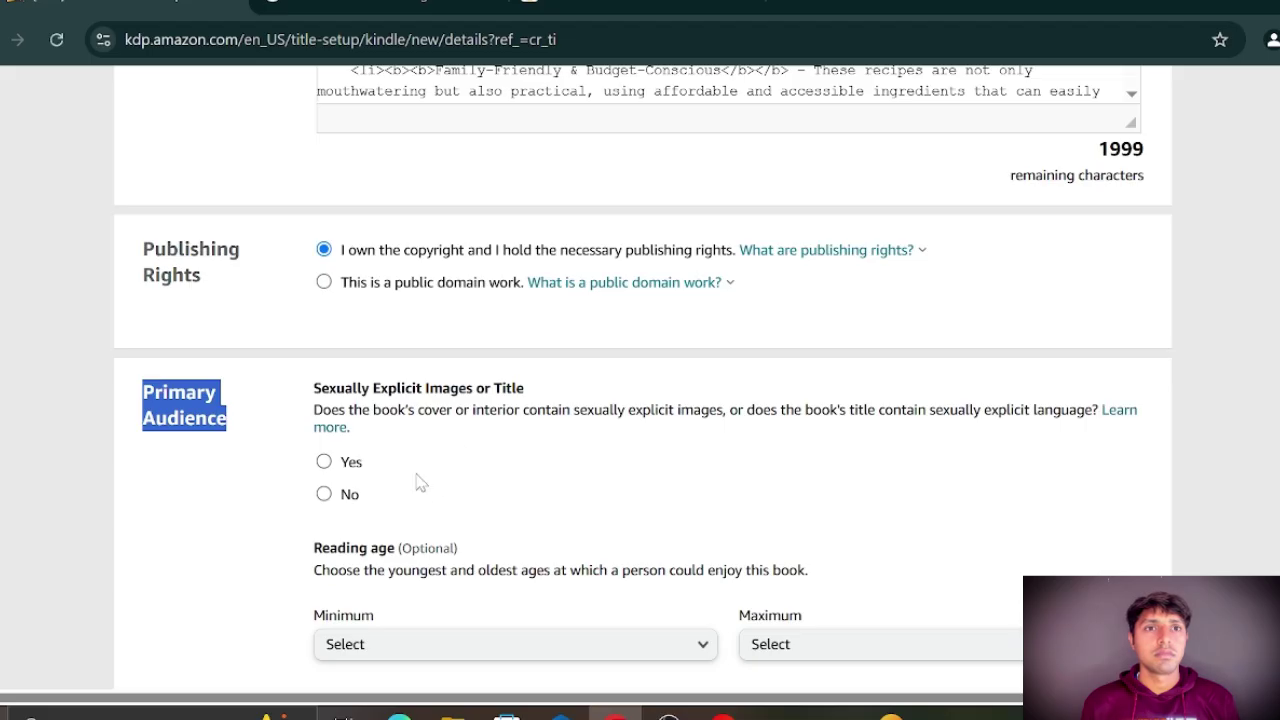
click(324, 462)
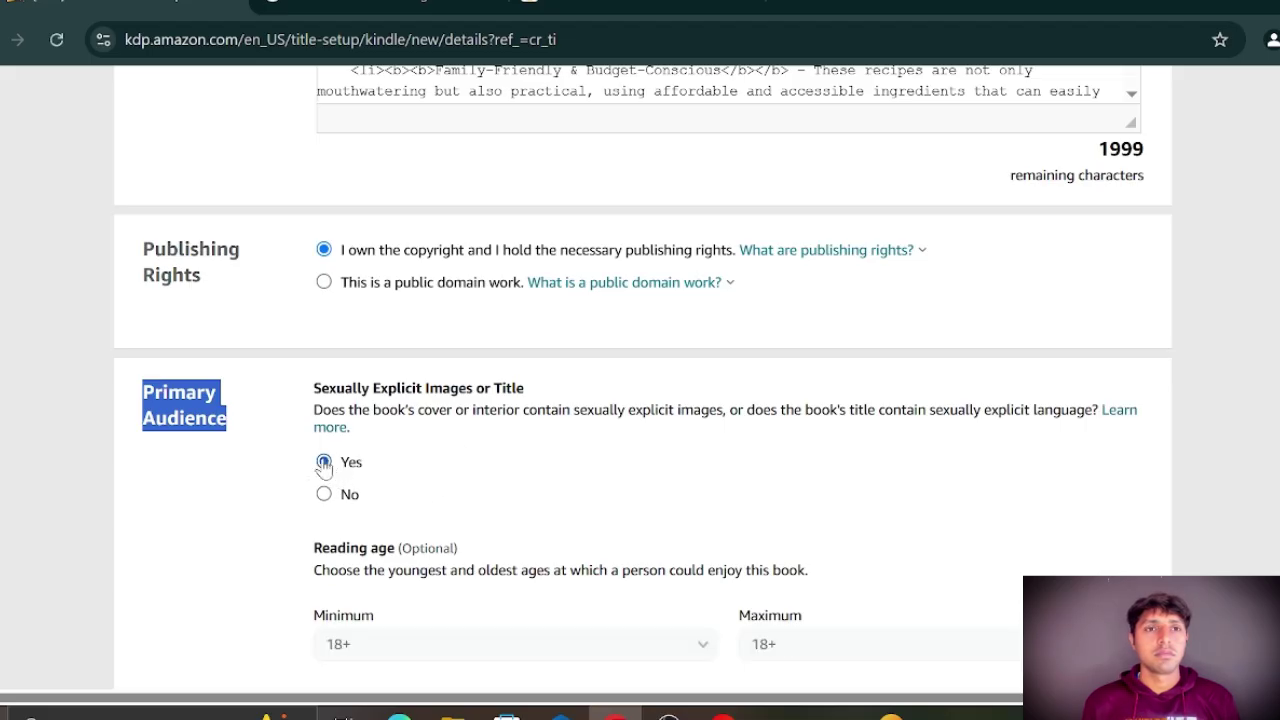
click(324, 495)
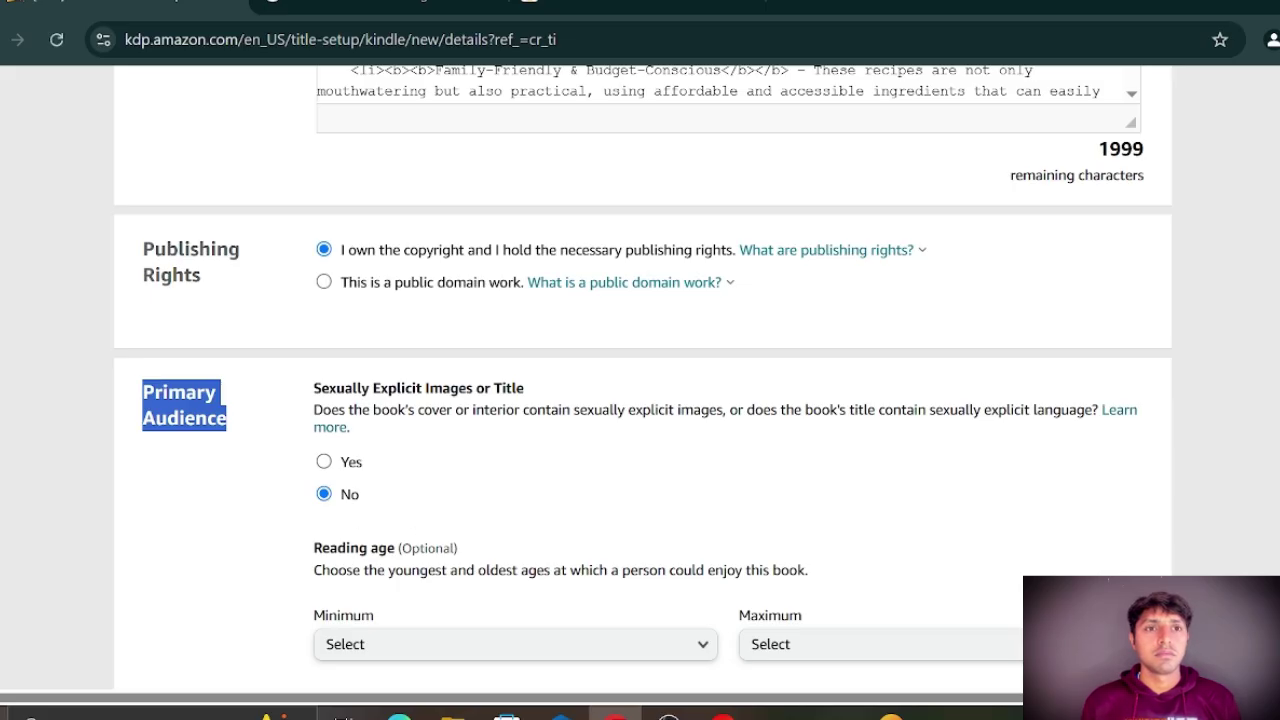
click(400, 548)
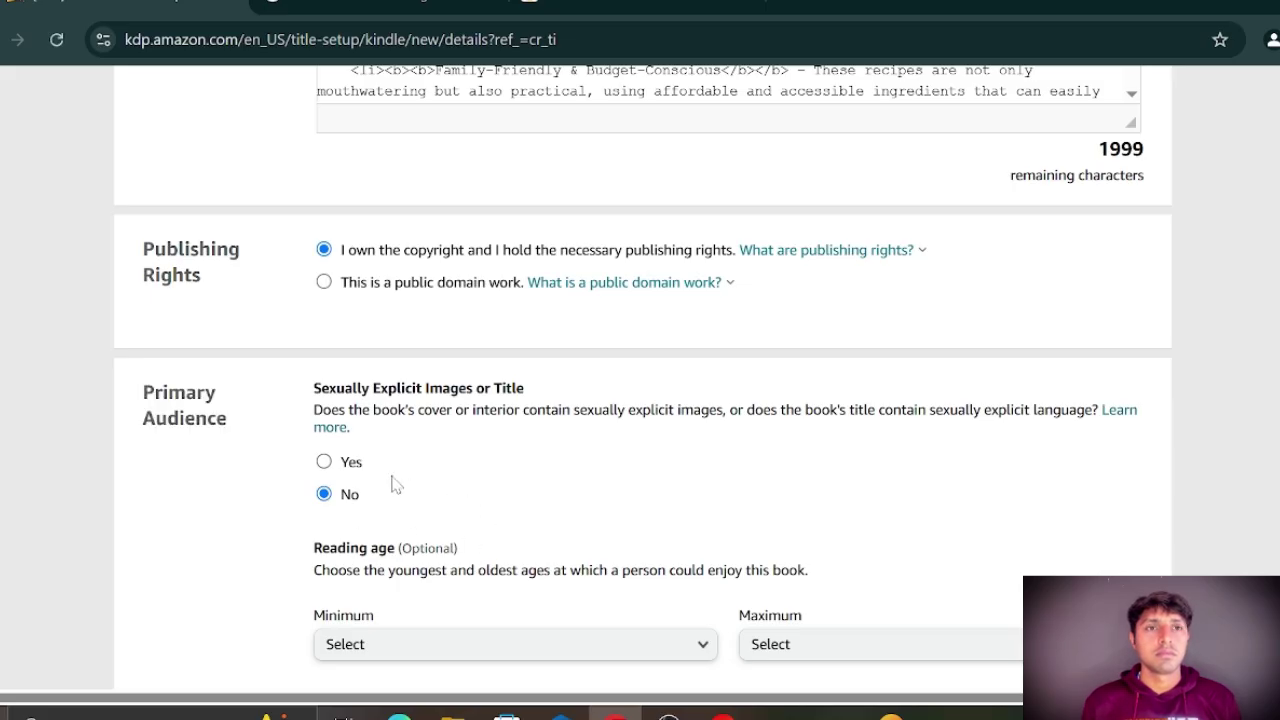
Switch the Sexually Explicit Images or Title answer to Yes to inspect the reading age fields, and set it back to No.
click(324, 463)
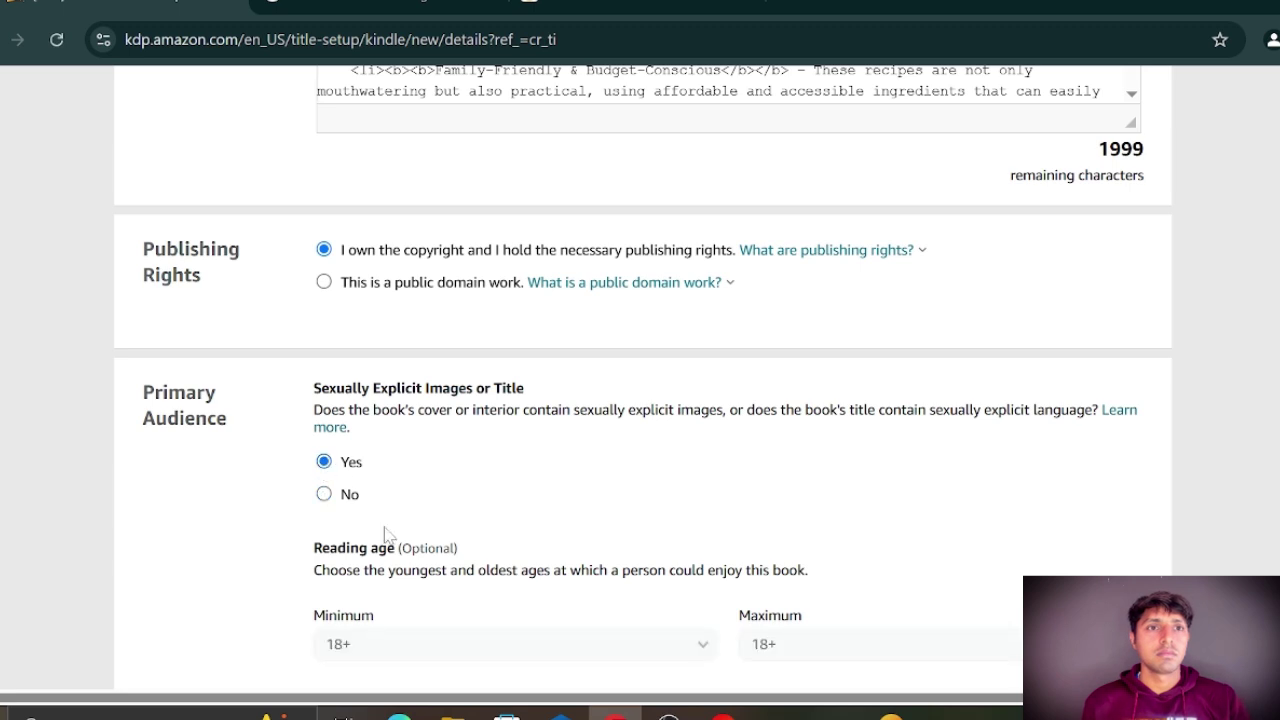
scroll(503, 562, down, 2)
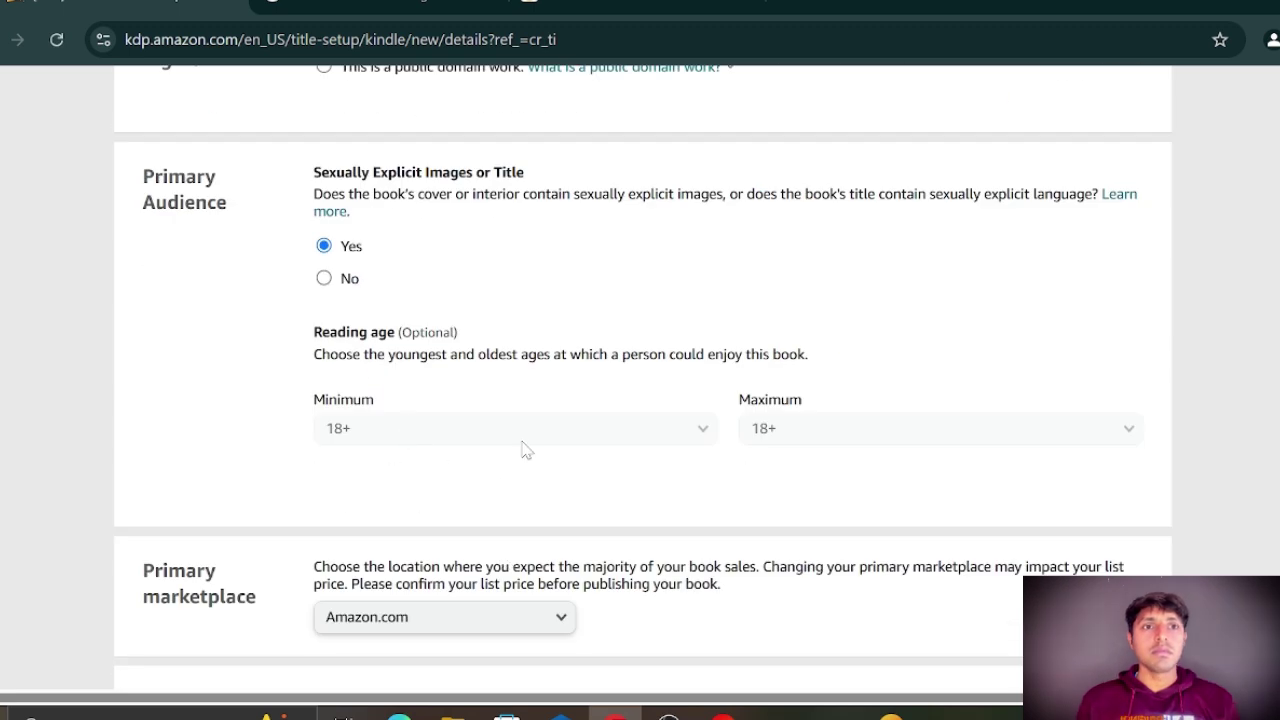
scroll(478, 410, up, 1)
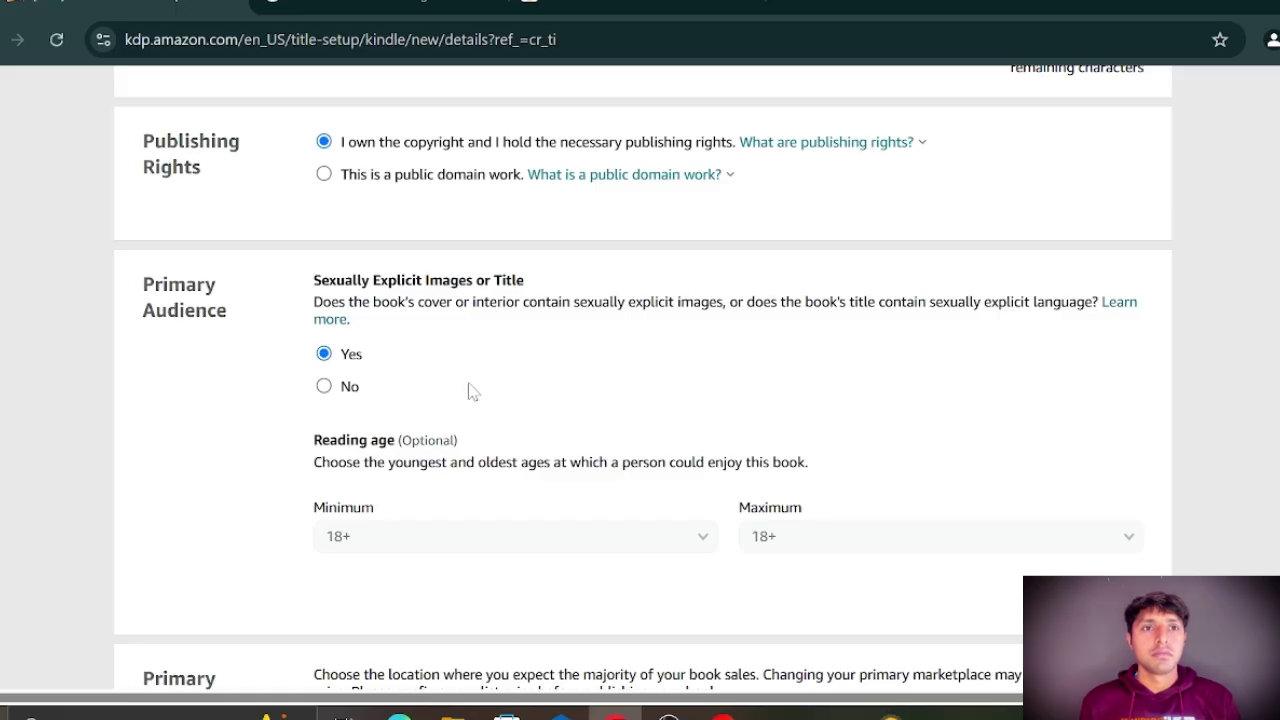
click(322, 394)
View the Minimum and Maximum reading age choices without selecting an age.
click(686, 546)
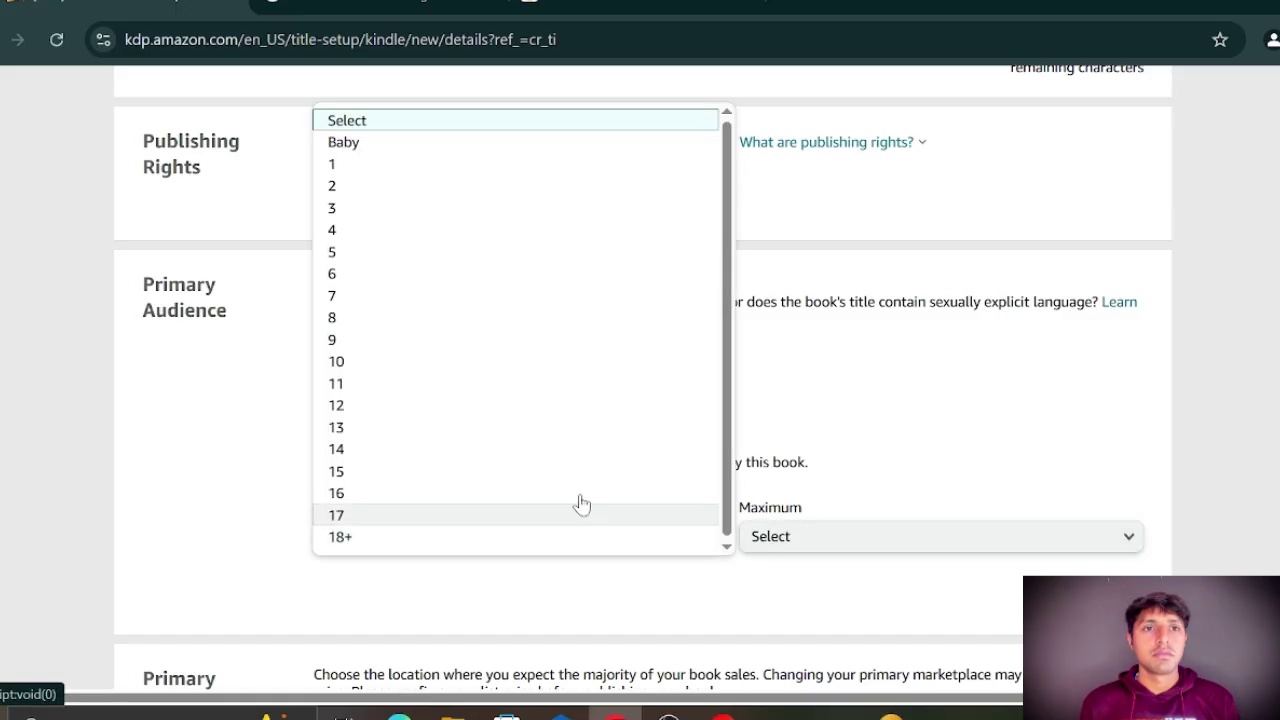
click(229, 480)
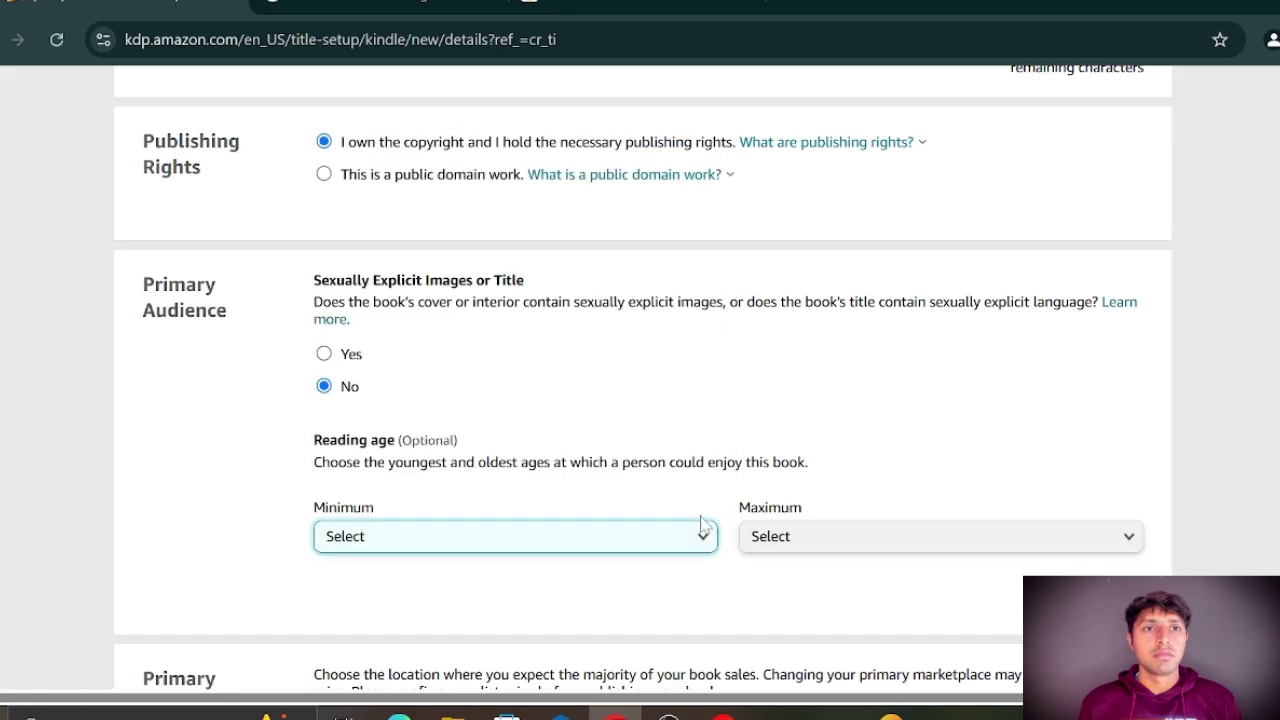
click(843, 531)
click(409, 494)
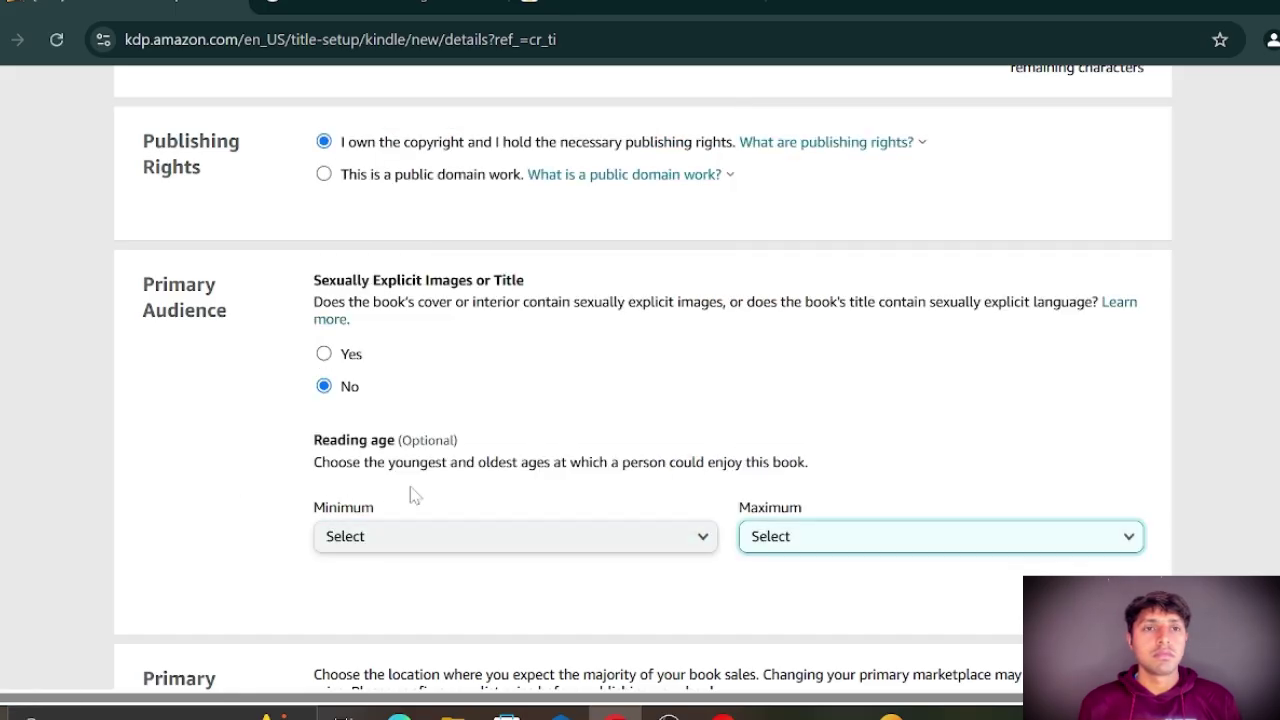
Highlight the Primary marketplace heading and view the available Amazon marketplaces, keeping Amazon.com selected.
scroll(580, 420, down, 3)
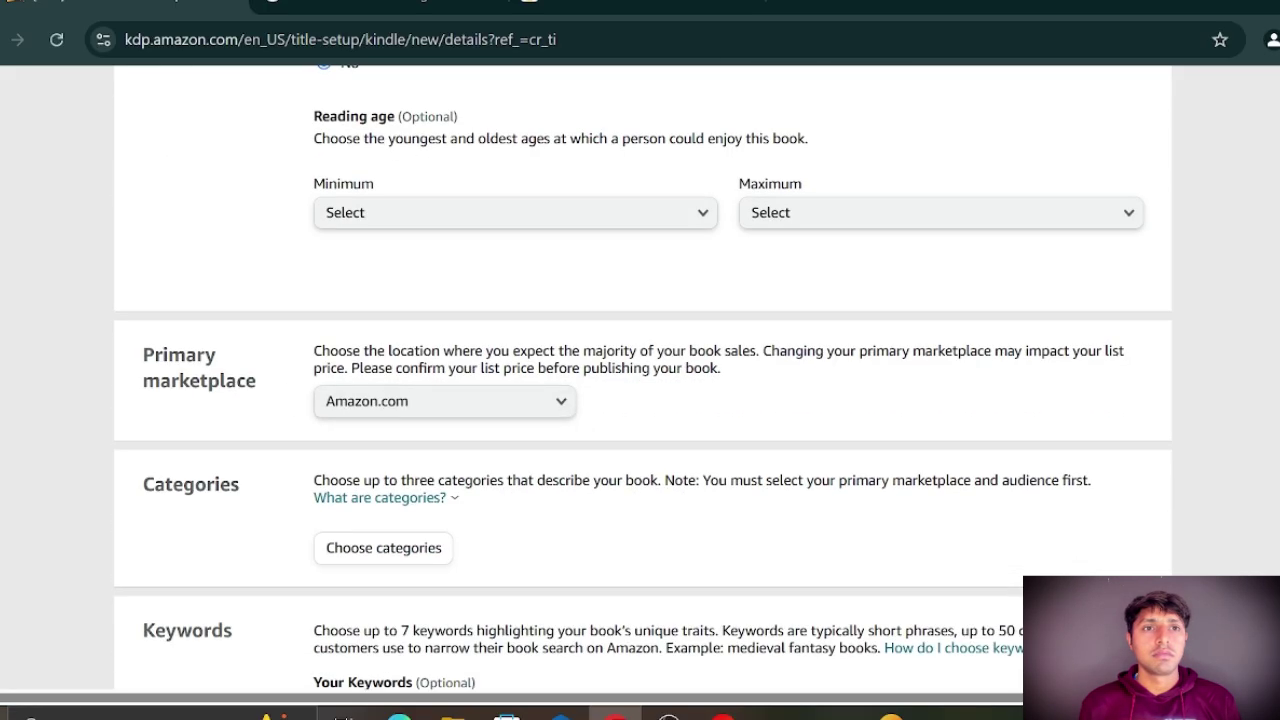
drag(141, 354, 224, 430)
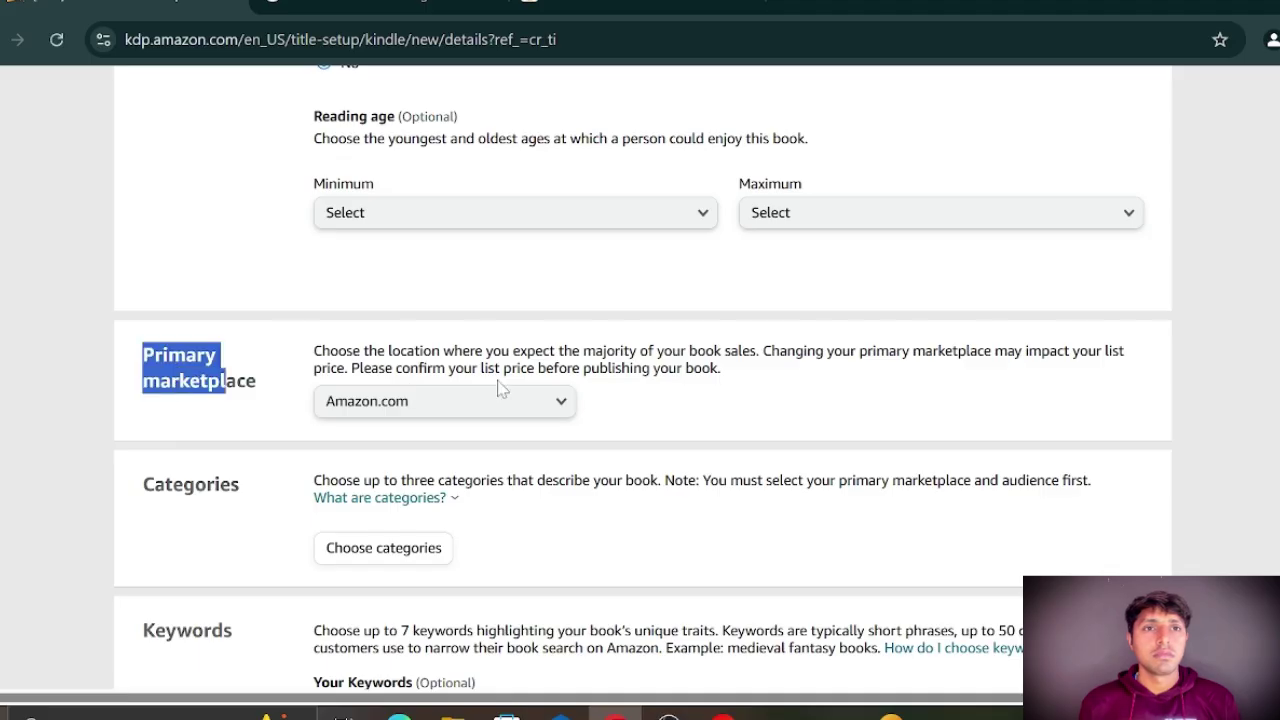
click(565, 403)
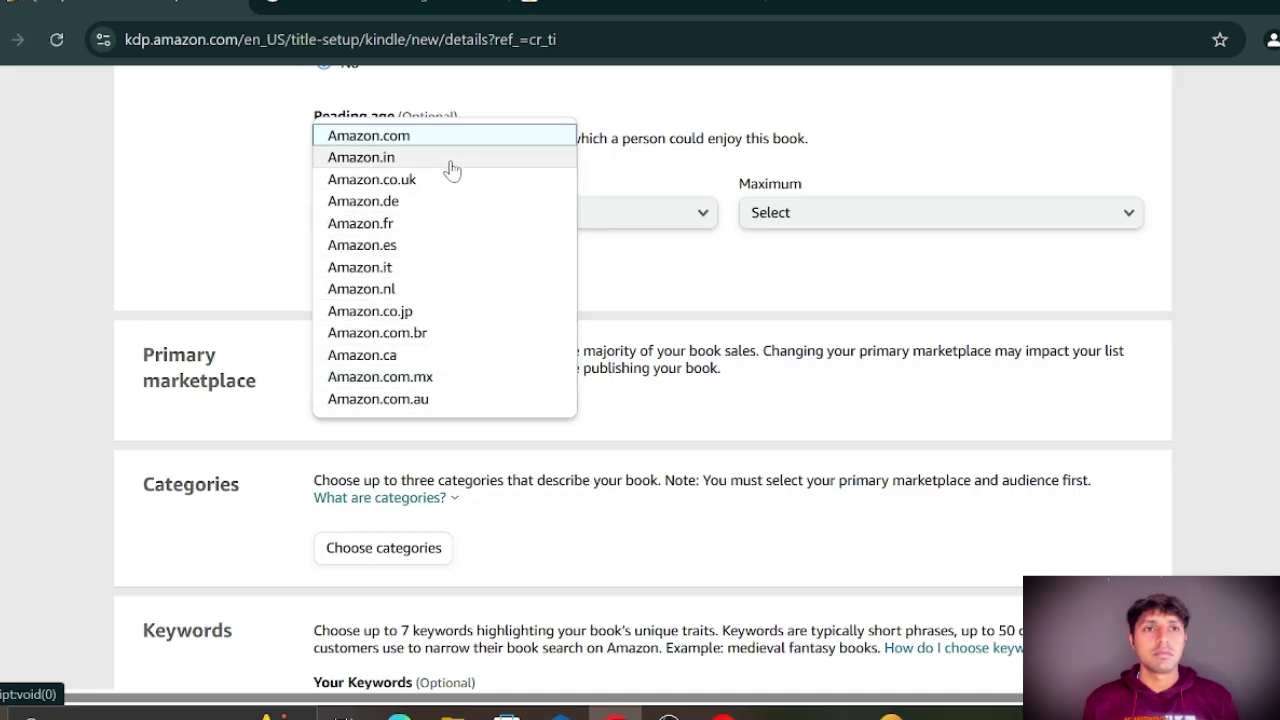
click(246, 211)
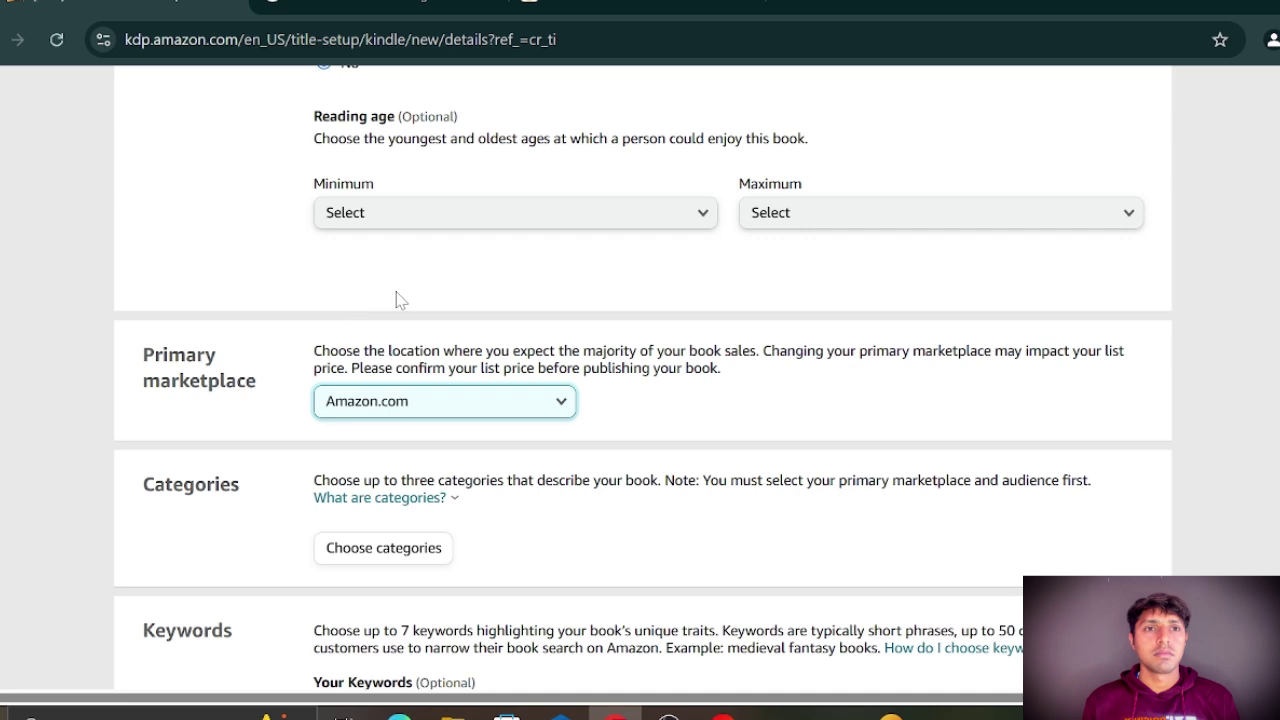
scroll(226, 368, down, 1)
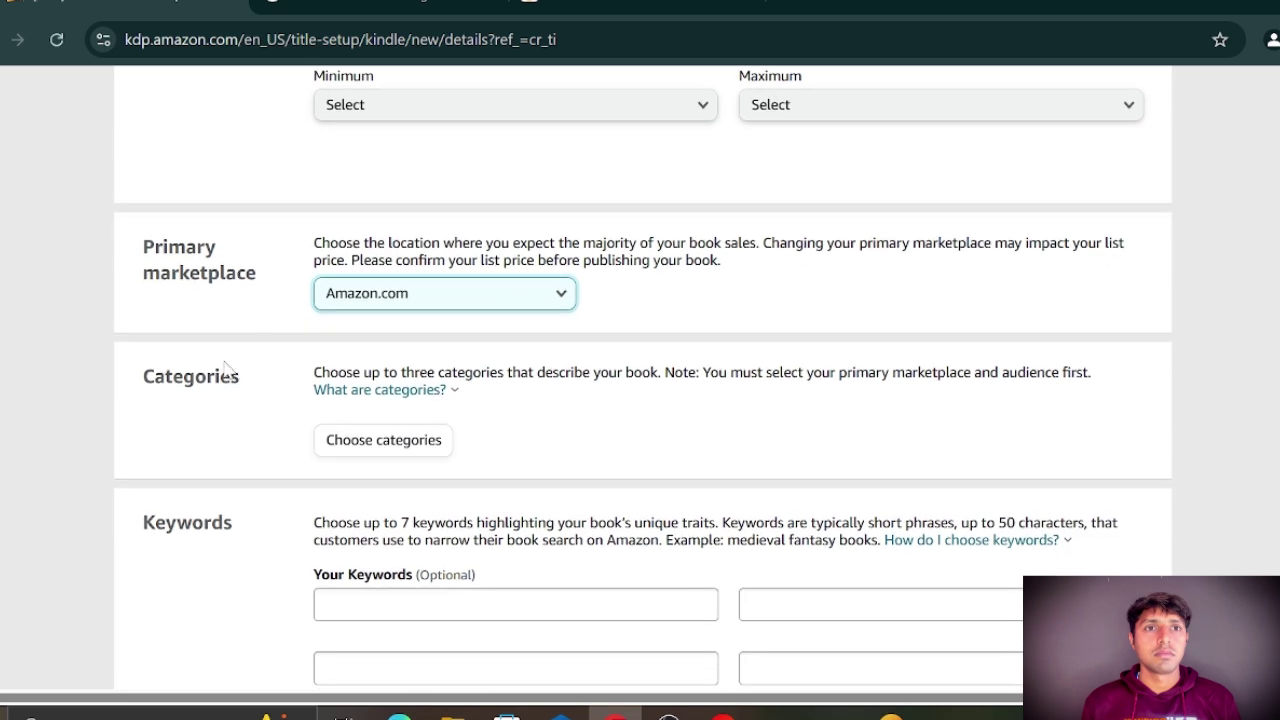
Highlight the Categories heading, start choosing categories for the book, and set the category to Cookbooks, Food & Wine.
scroll(140, 394, down, 1)
drag(141, 268, 245, 273)
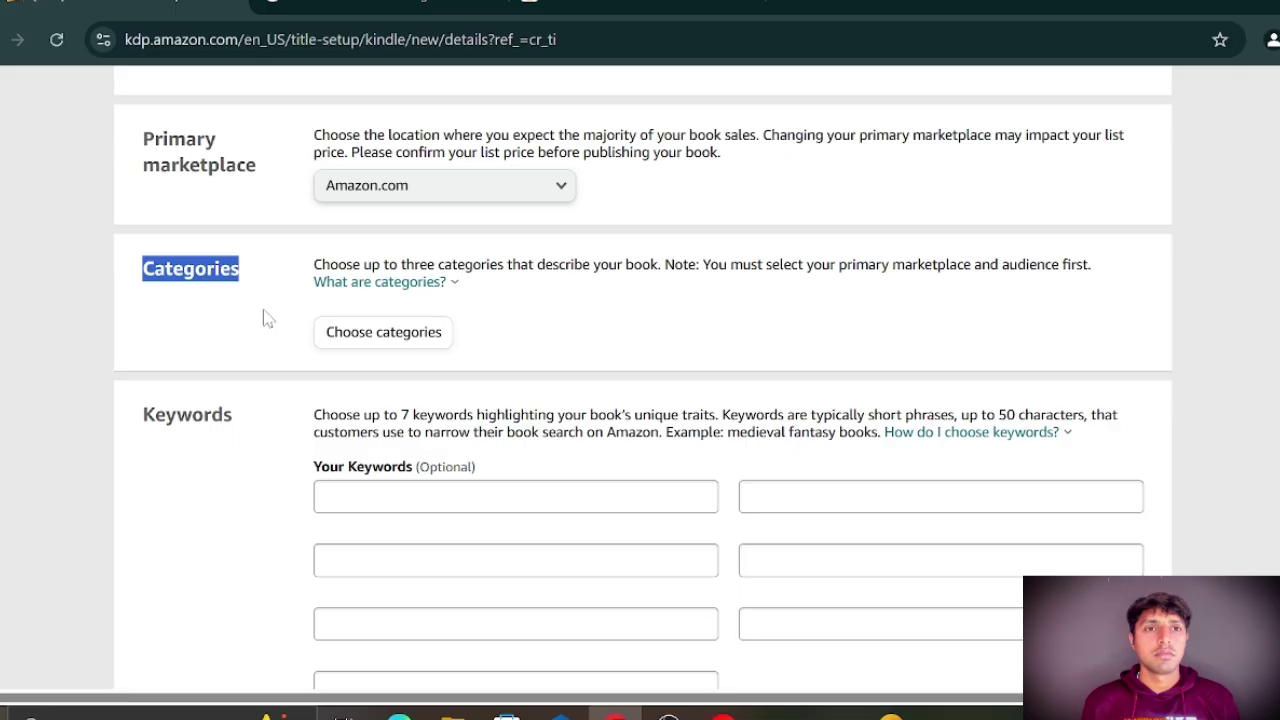
click(378, 334)
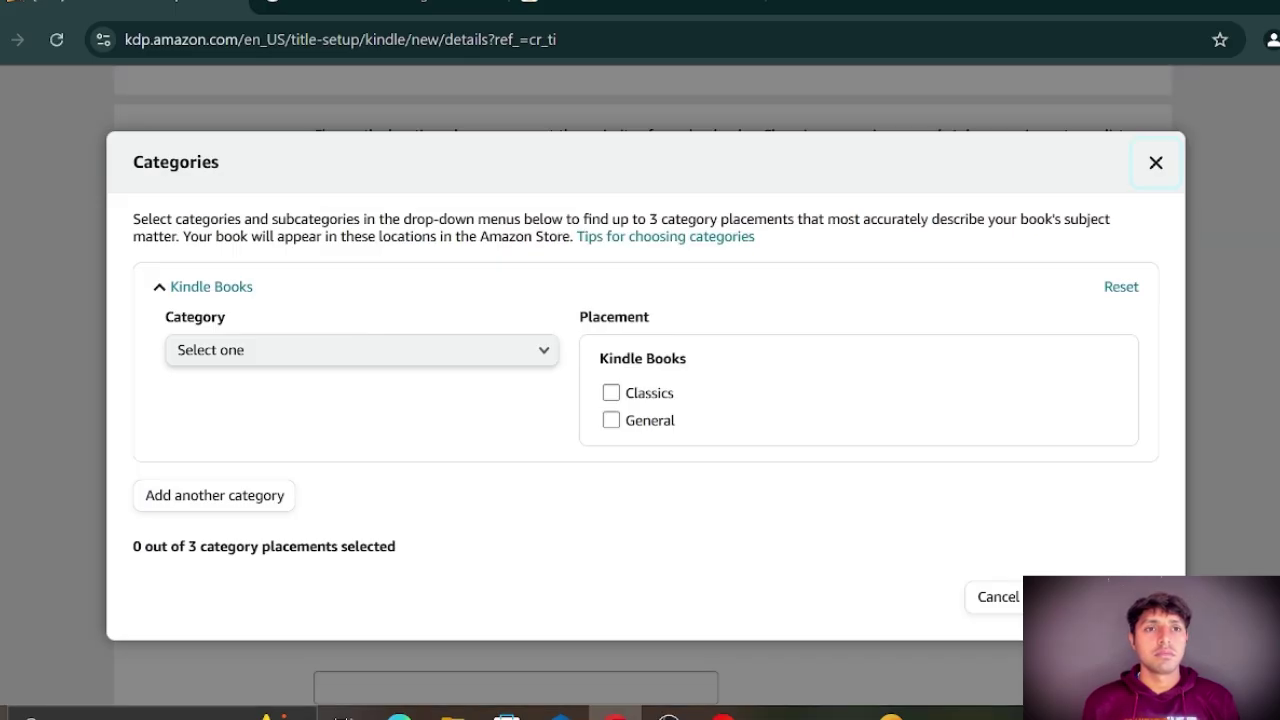
click(540, 359)
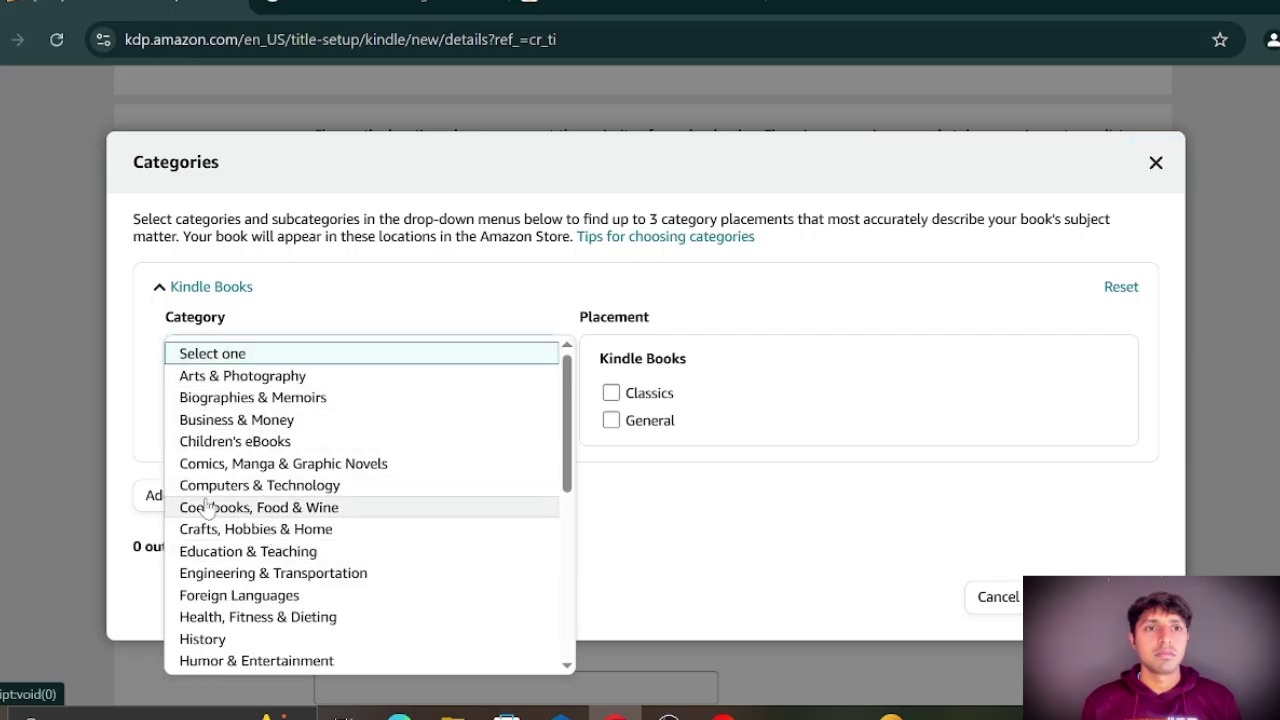
click(310, 511)
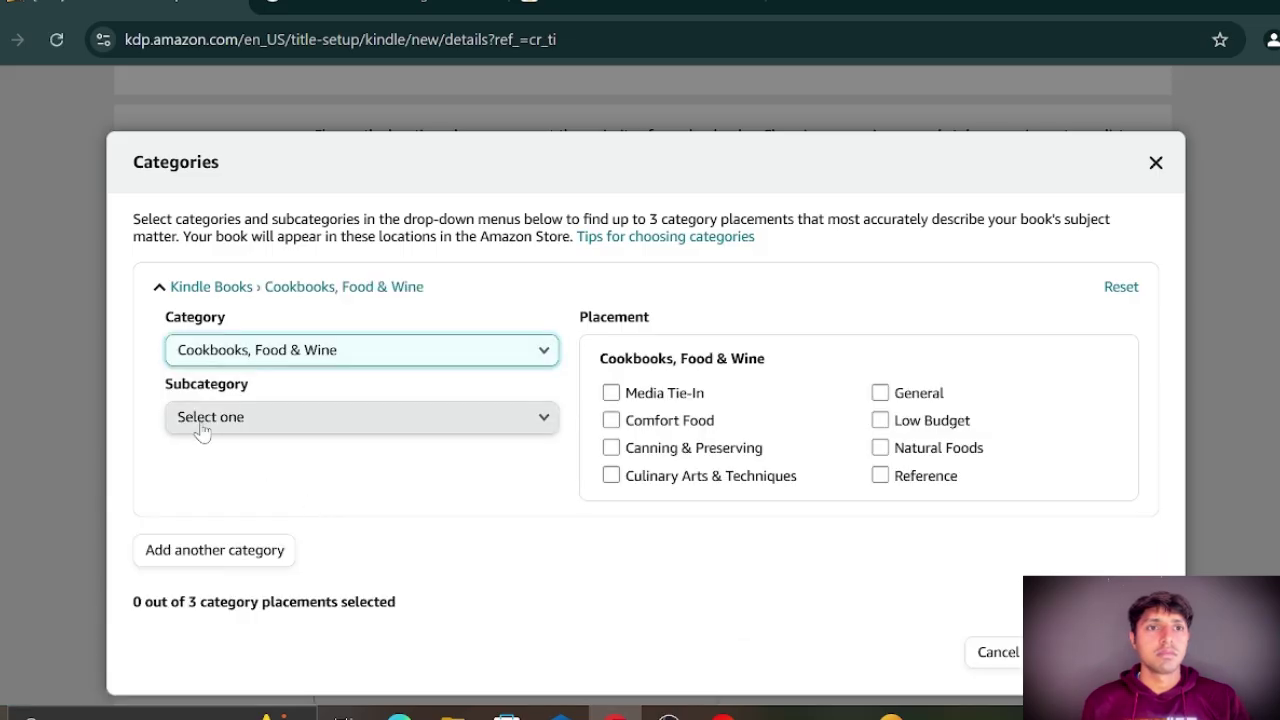
drag(166, 382, 256, 396)
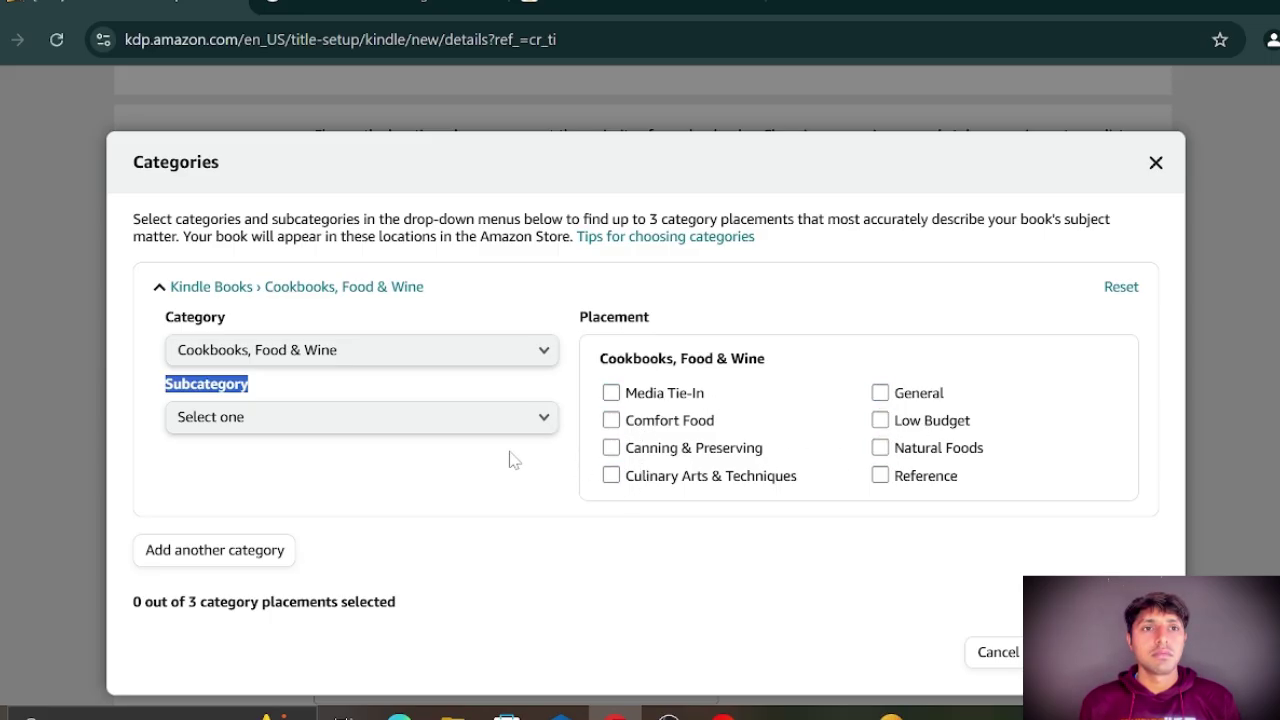
click(445, 467)
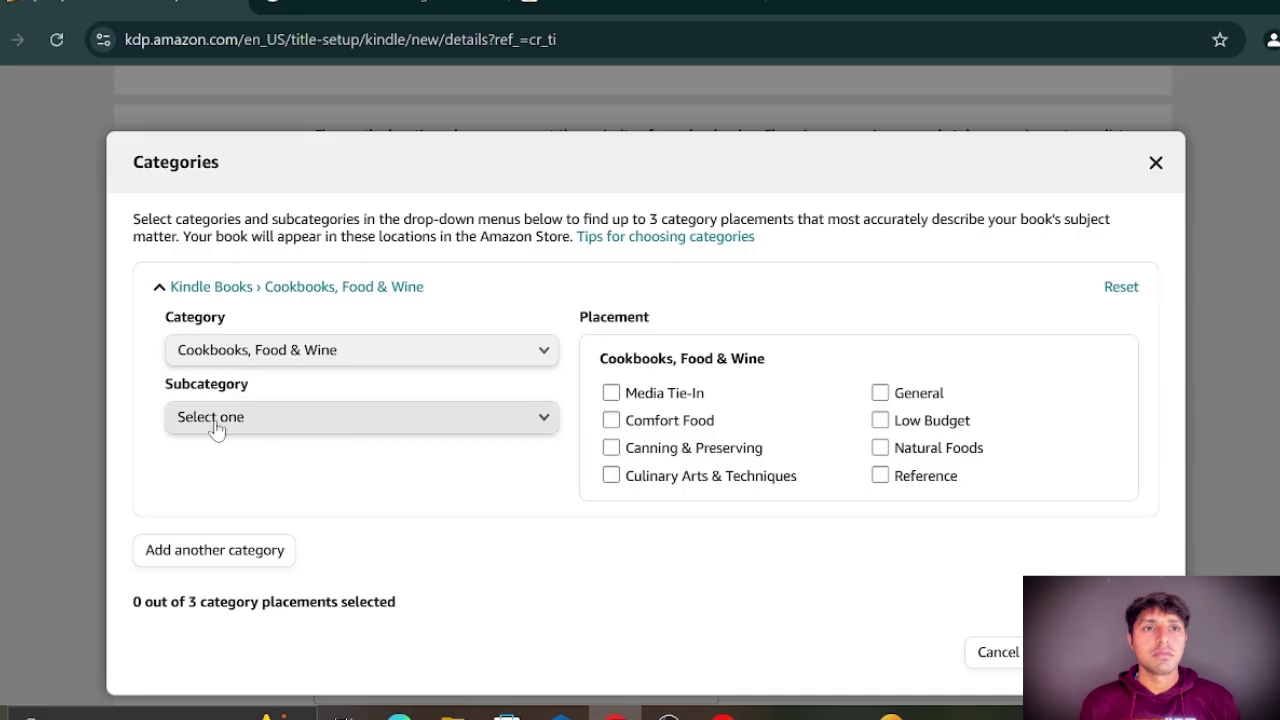
Set the subcategory to Quick & Easy with the General placement, save the selection, and highlight the saved category path.
click(543, 427)
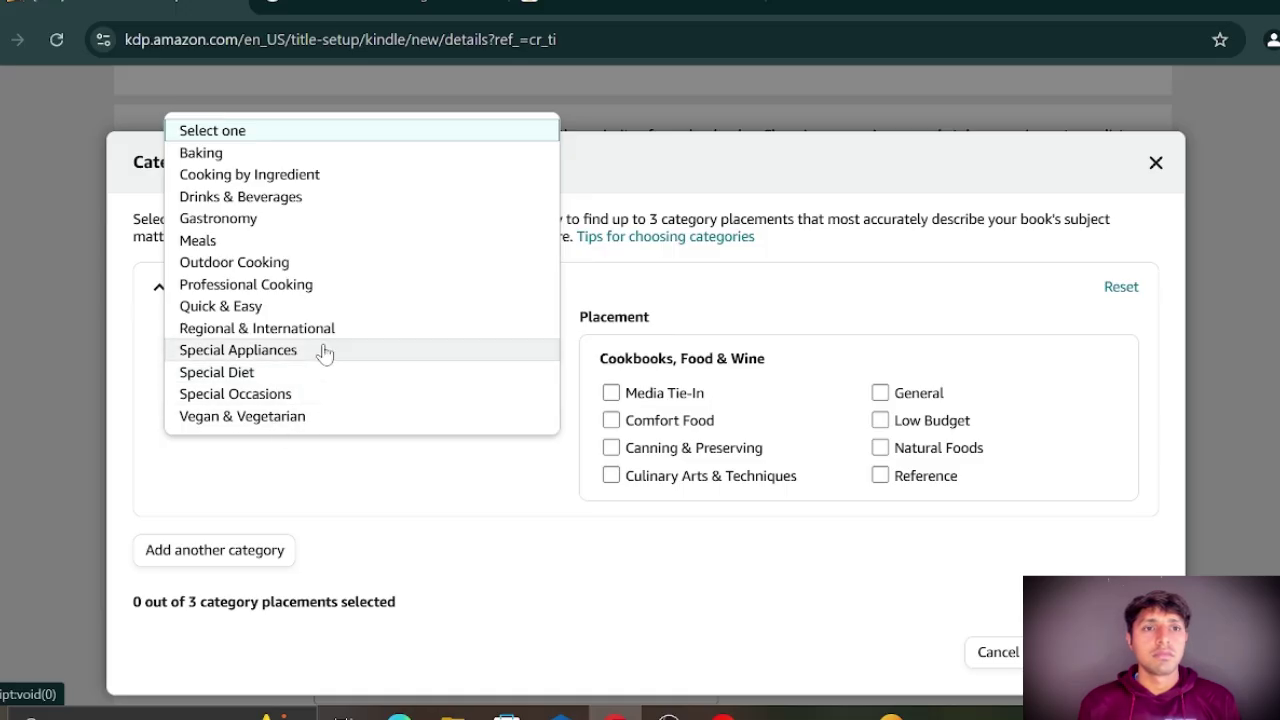
click(248, 308)
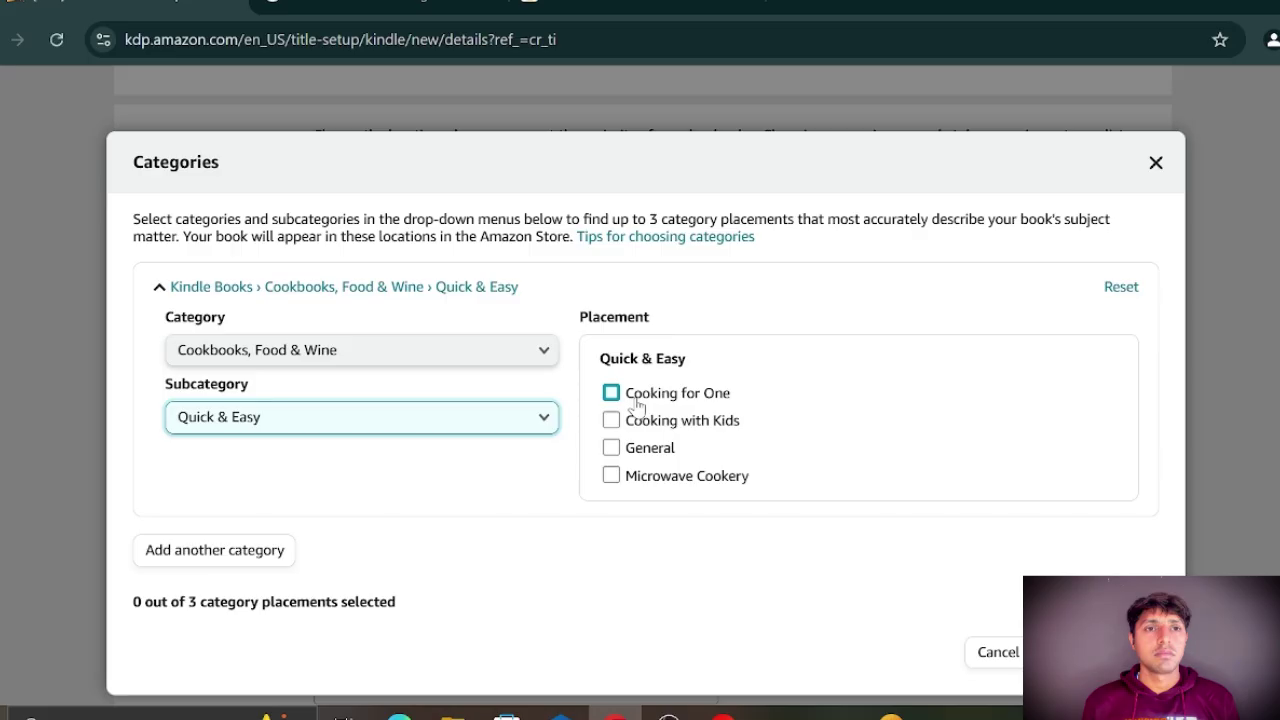
click(612, 448)
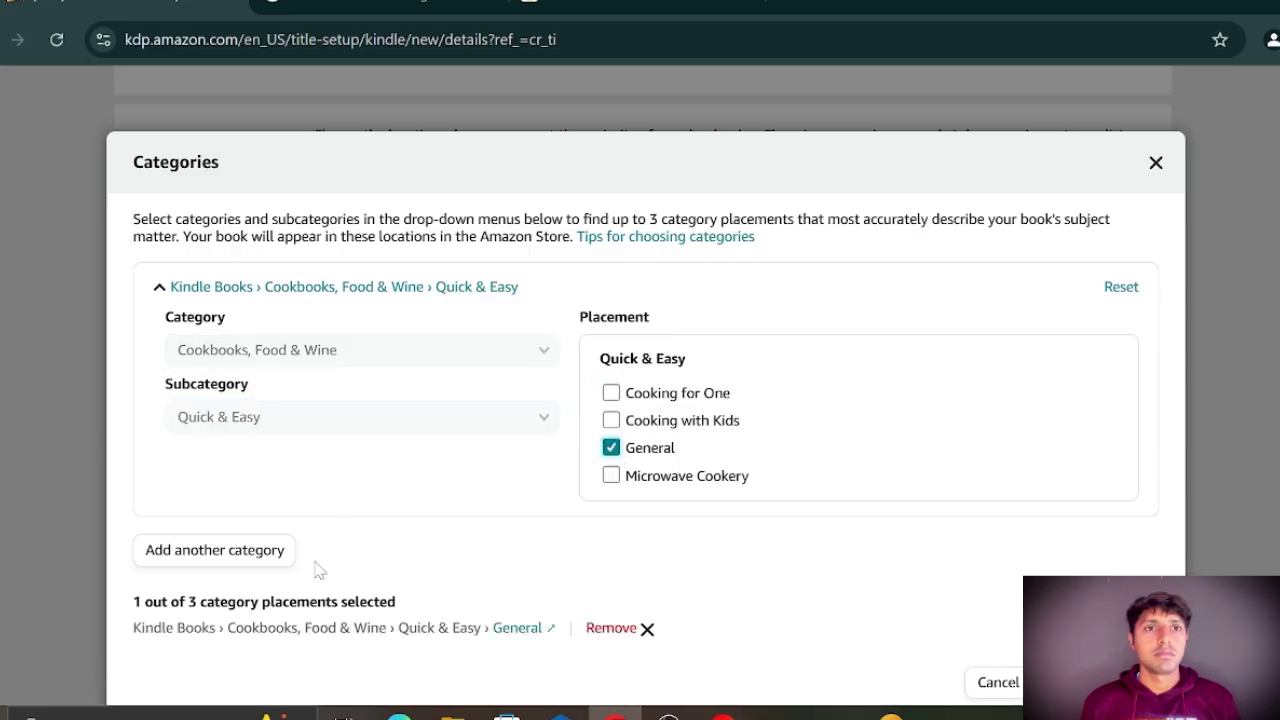
drag(133, 628, 526, 630)
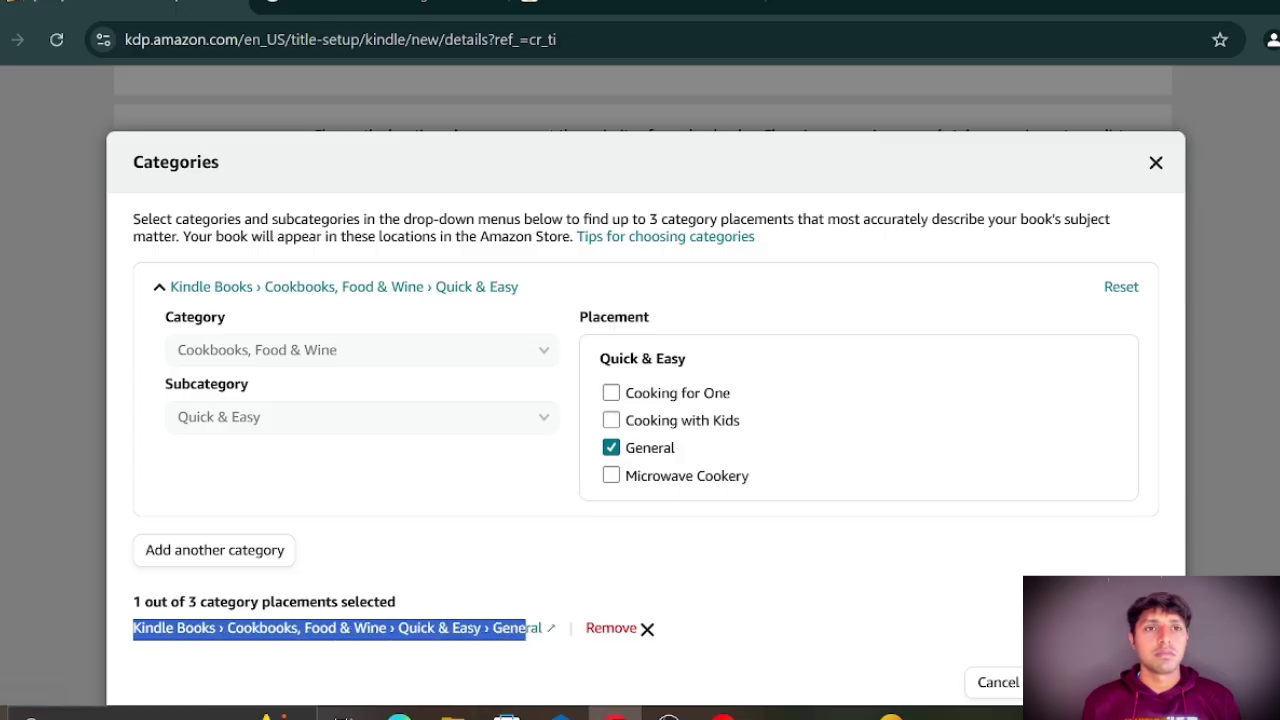
click(177, 555)
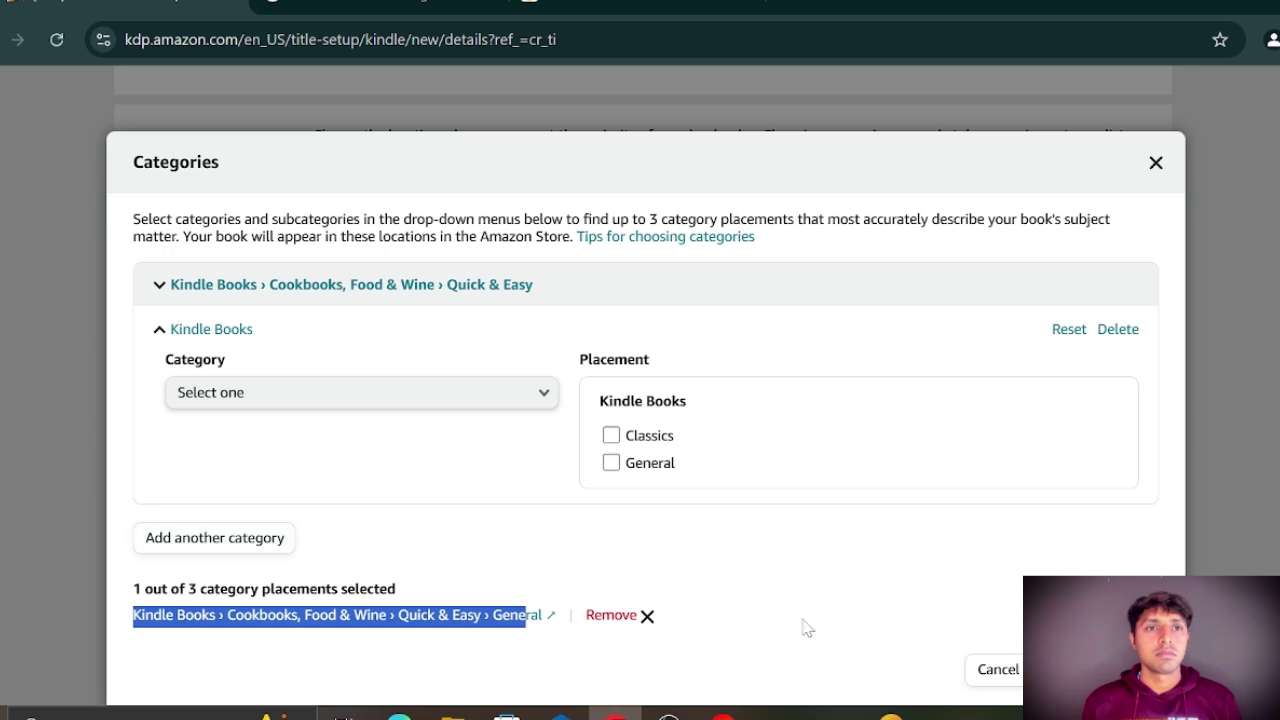
click(1098, 670)
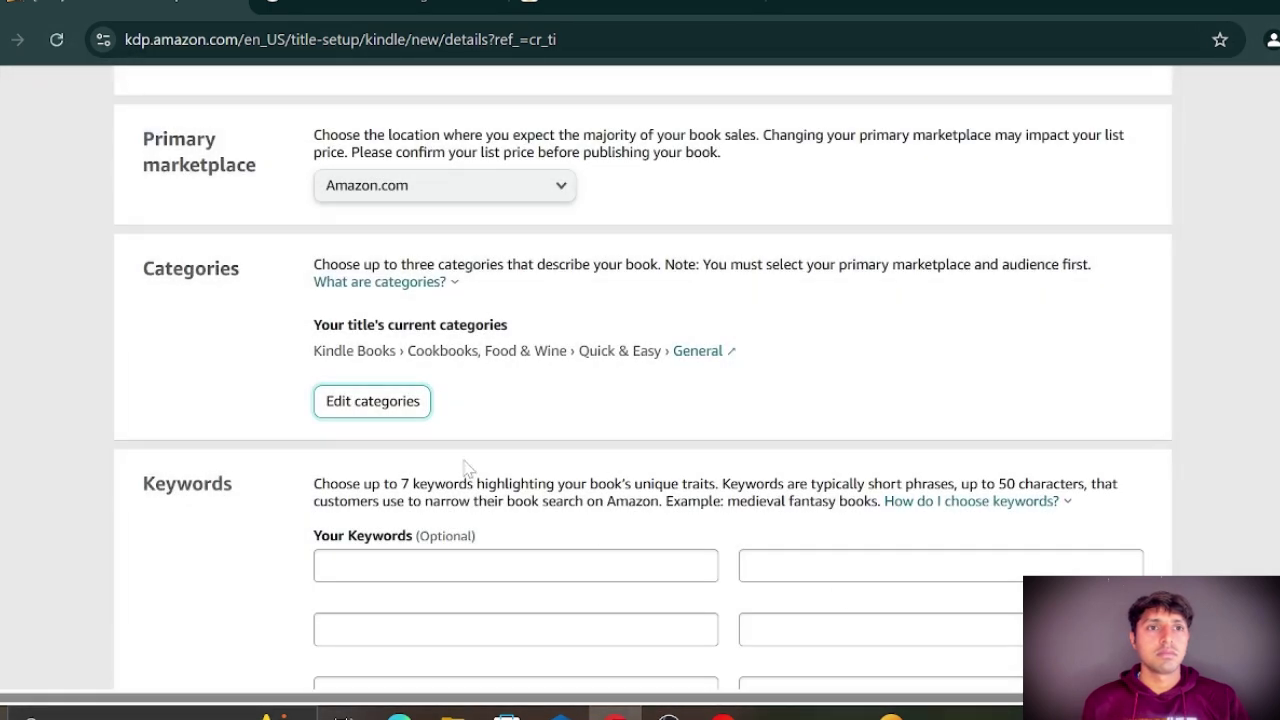
drag(318, 350, 730, 354)
click(833, 377)
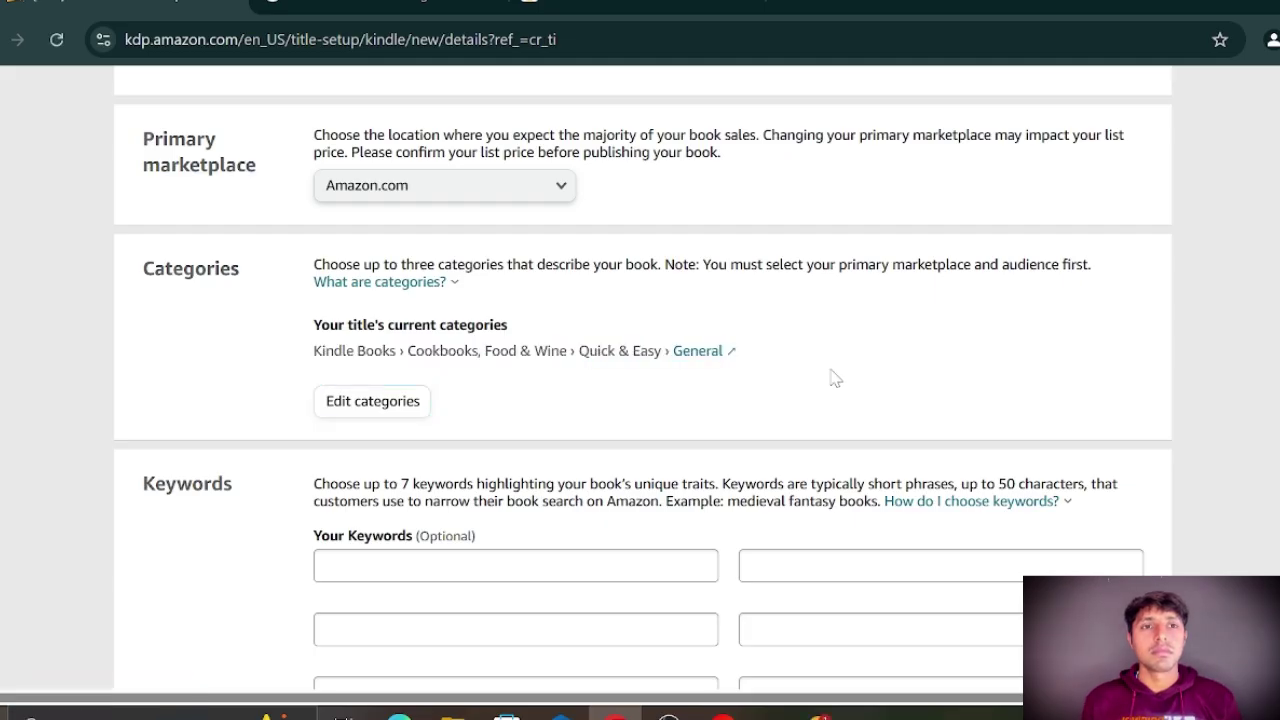
Add a second category, Cookbooks, Food & Wine > Outdoor Cooking with the General placement, and save it.
click(356, 405)
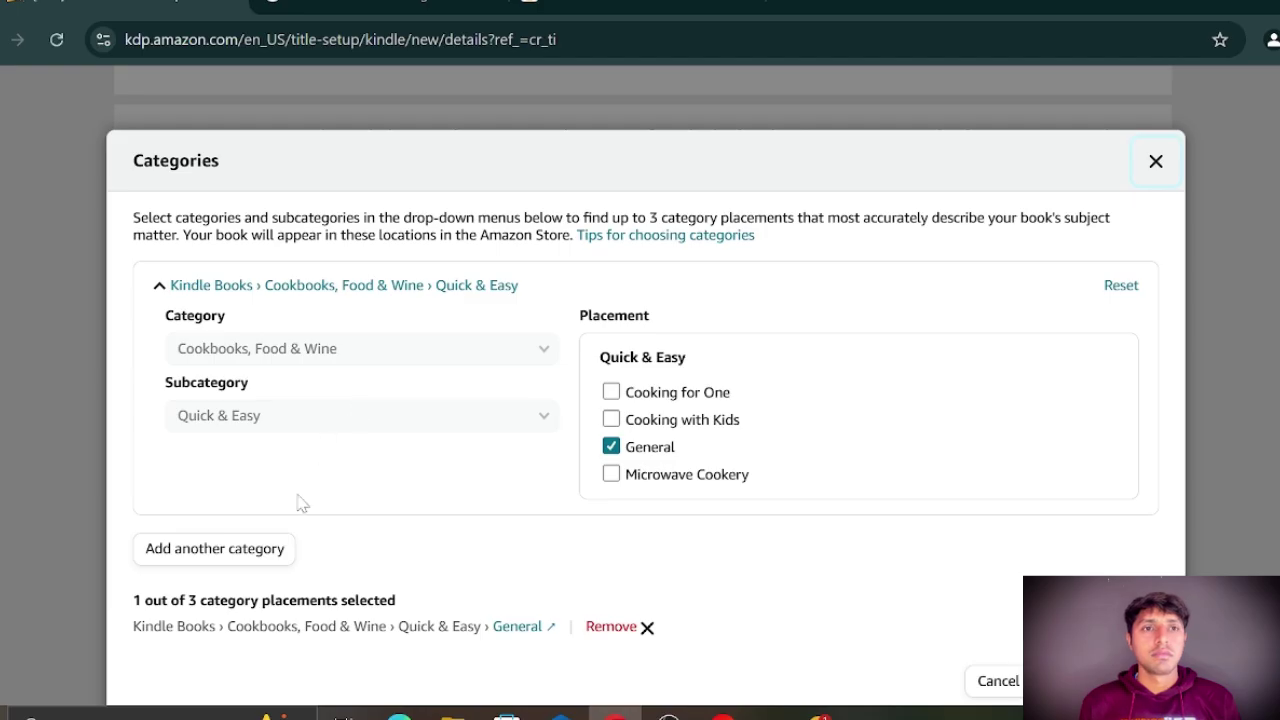
click(231, 550)
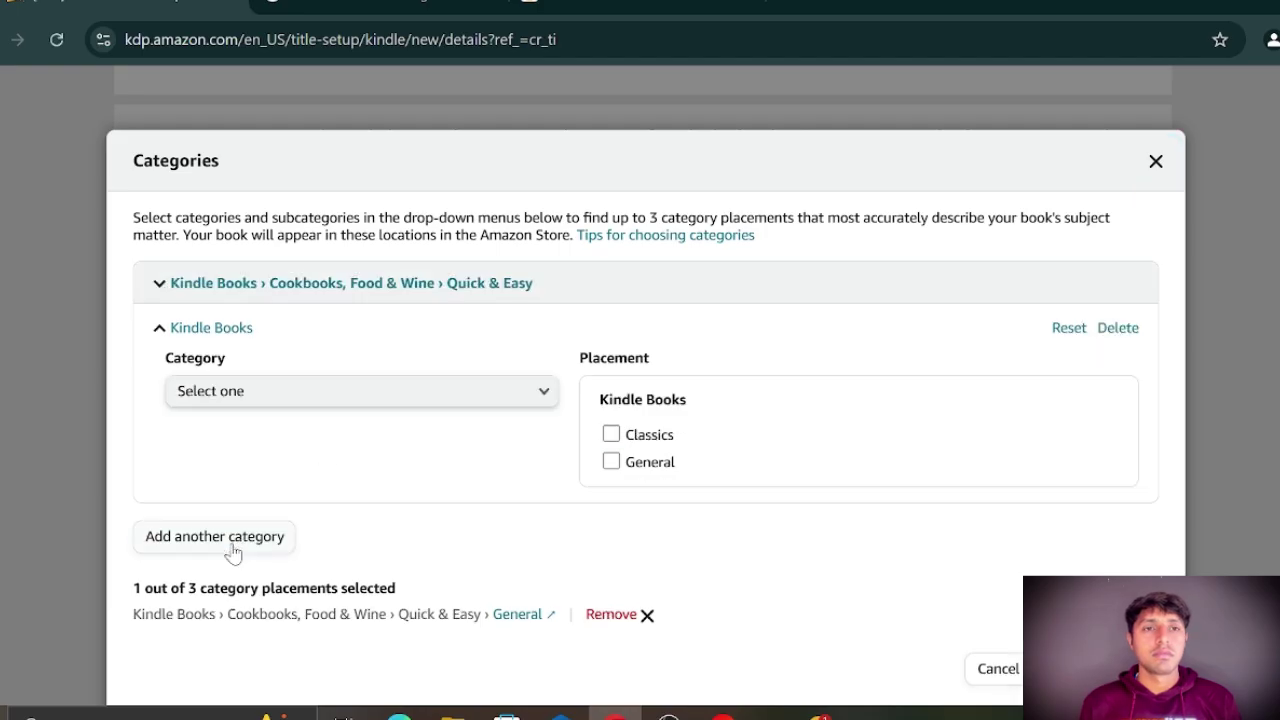
click(449, 390)
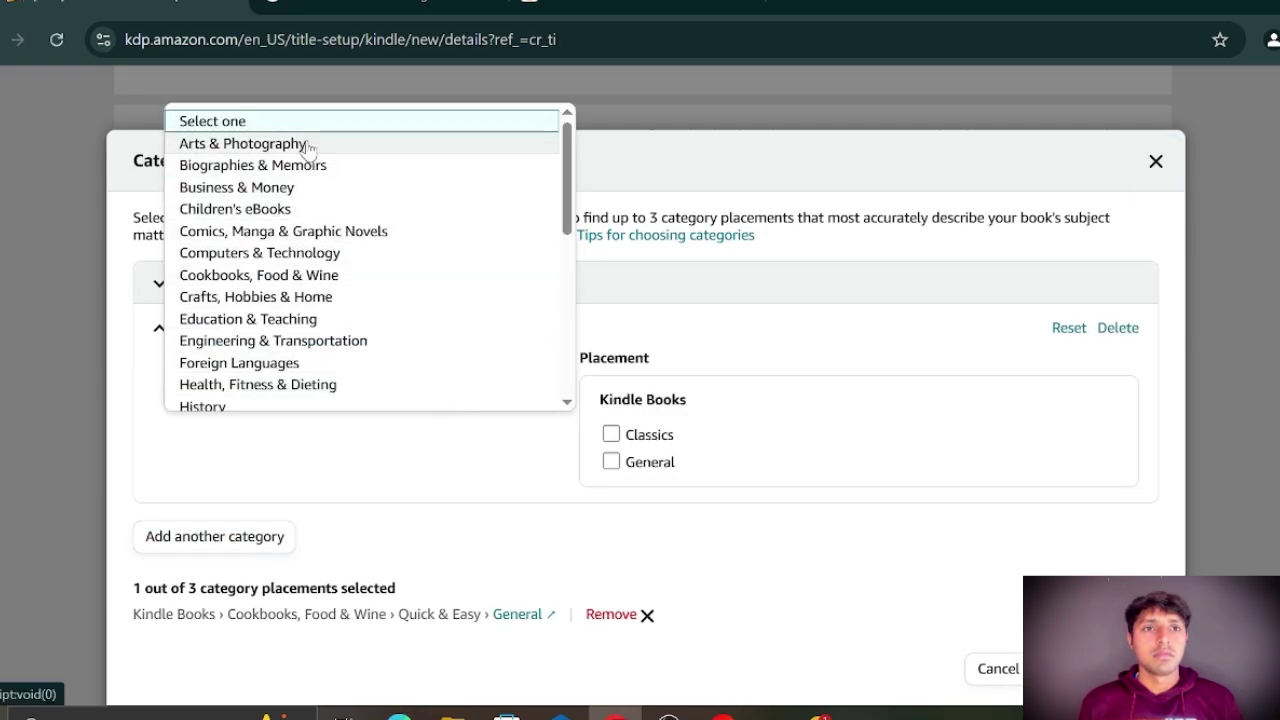
click(272, 275)
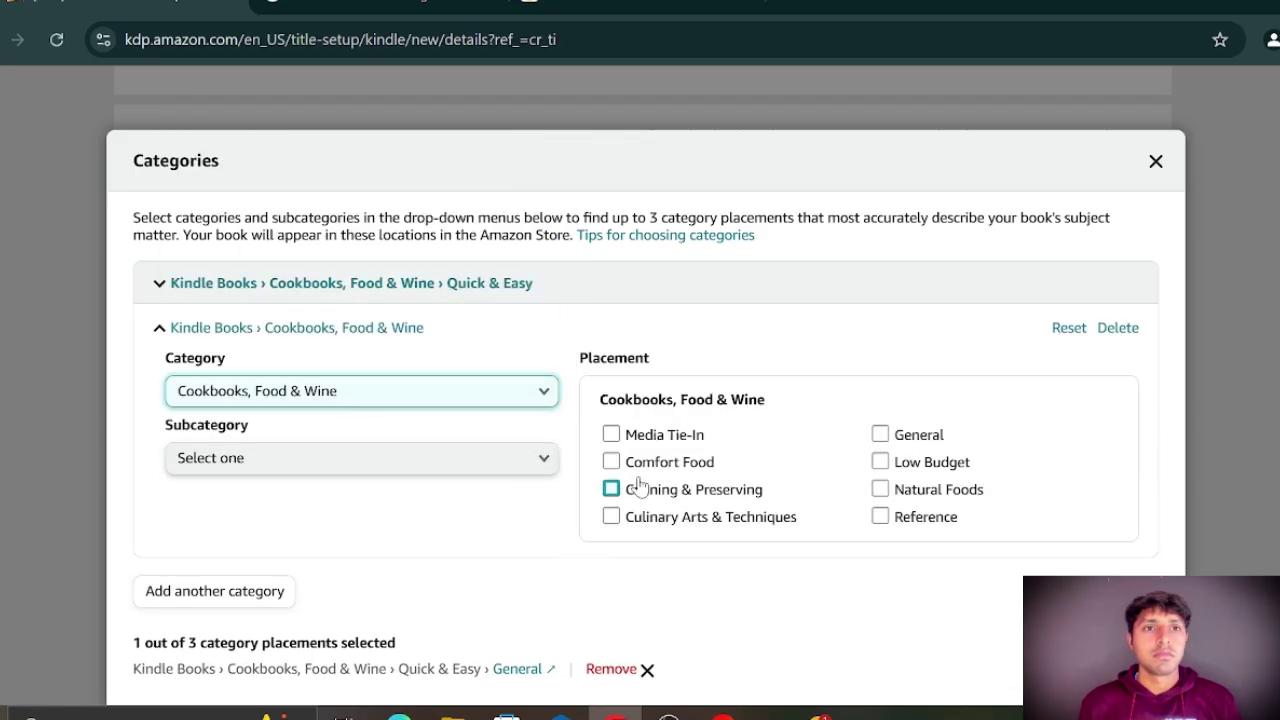
click(471, 462)
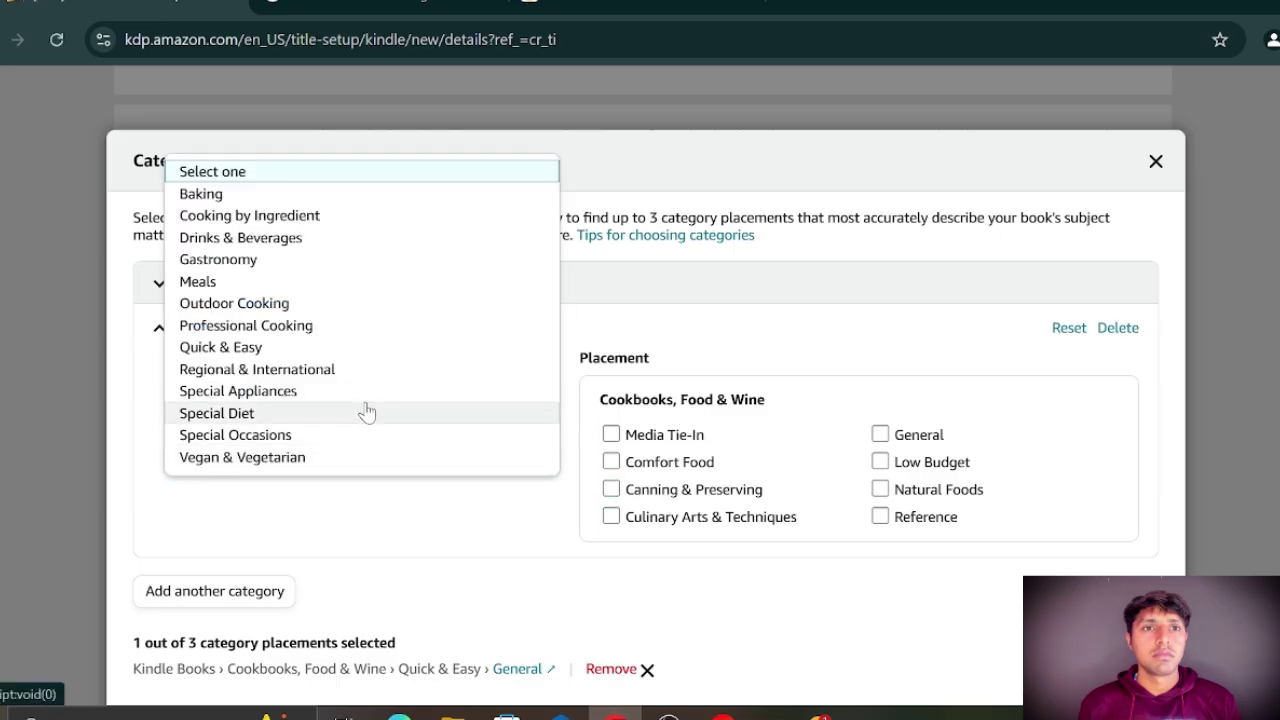
click(234, 303)
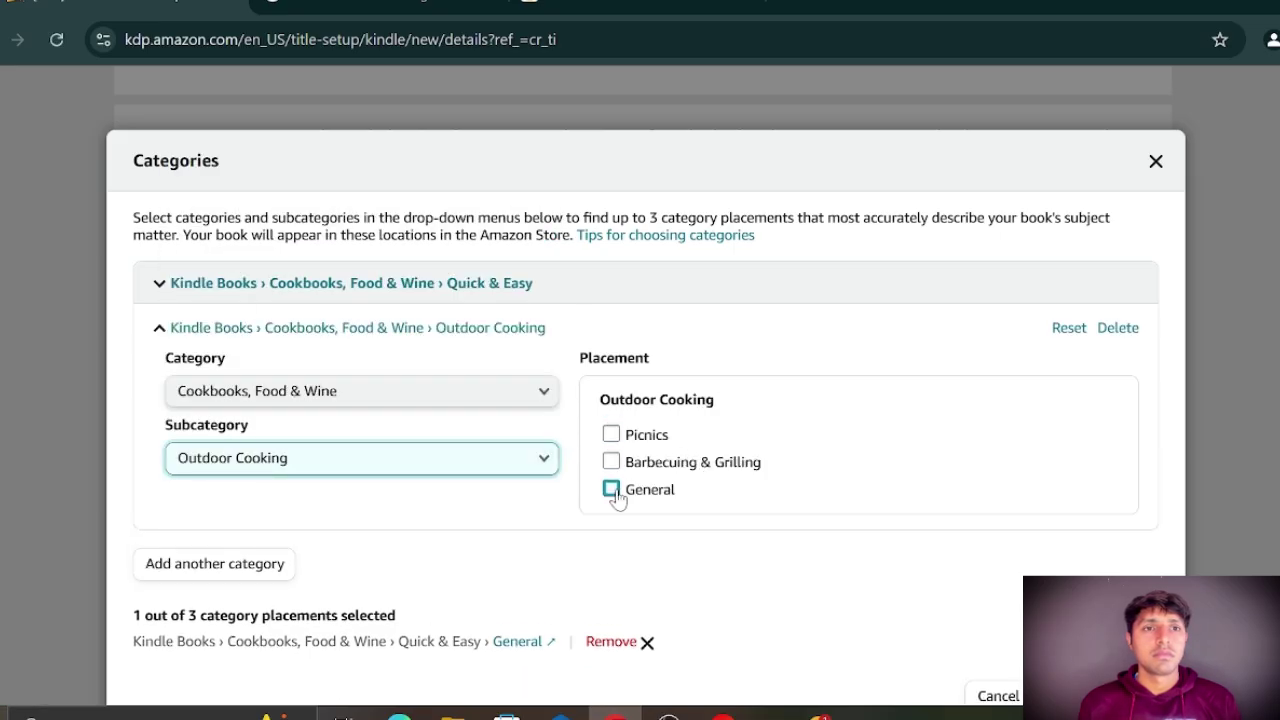
click(611, 489)
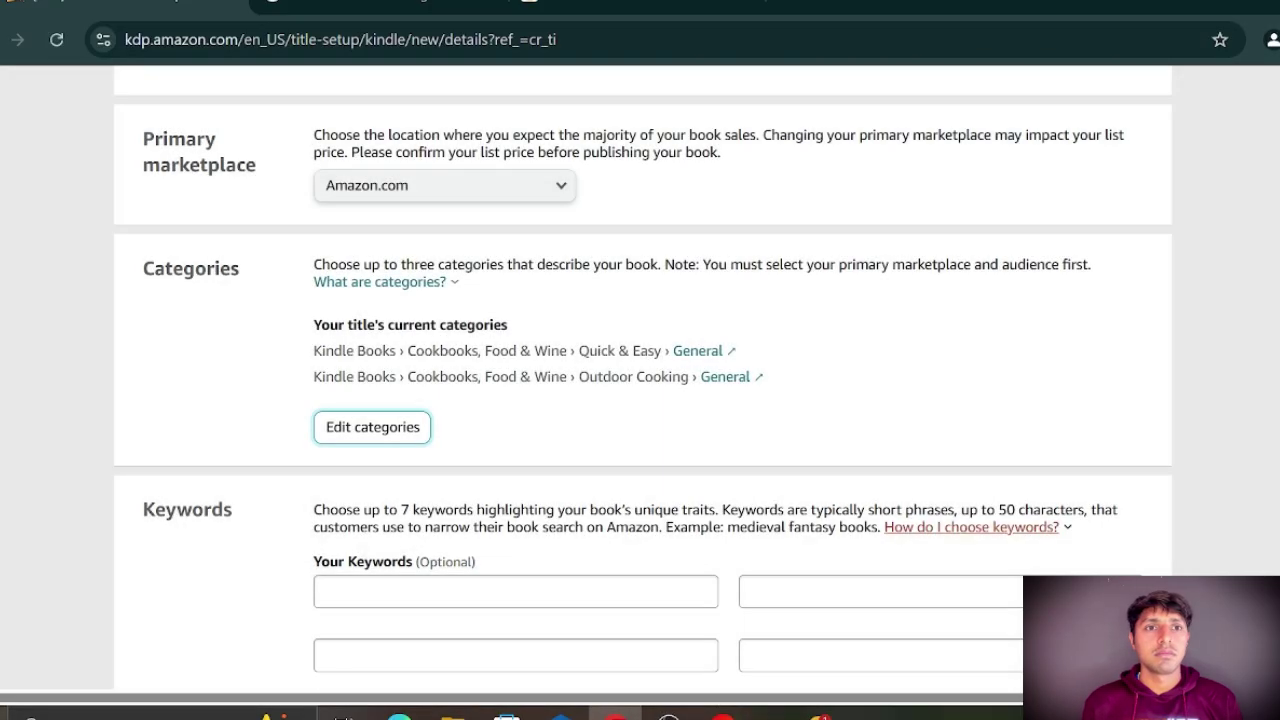
Add a third category, Cookbooks, Food & Wine > Special Diet with the Healthy placement, and save the categories.
scroll(571, 470, down, 3)
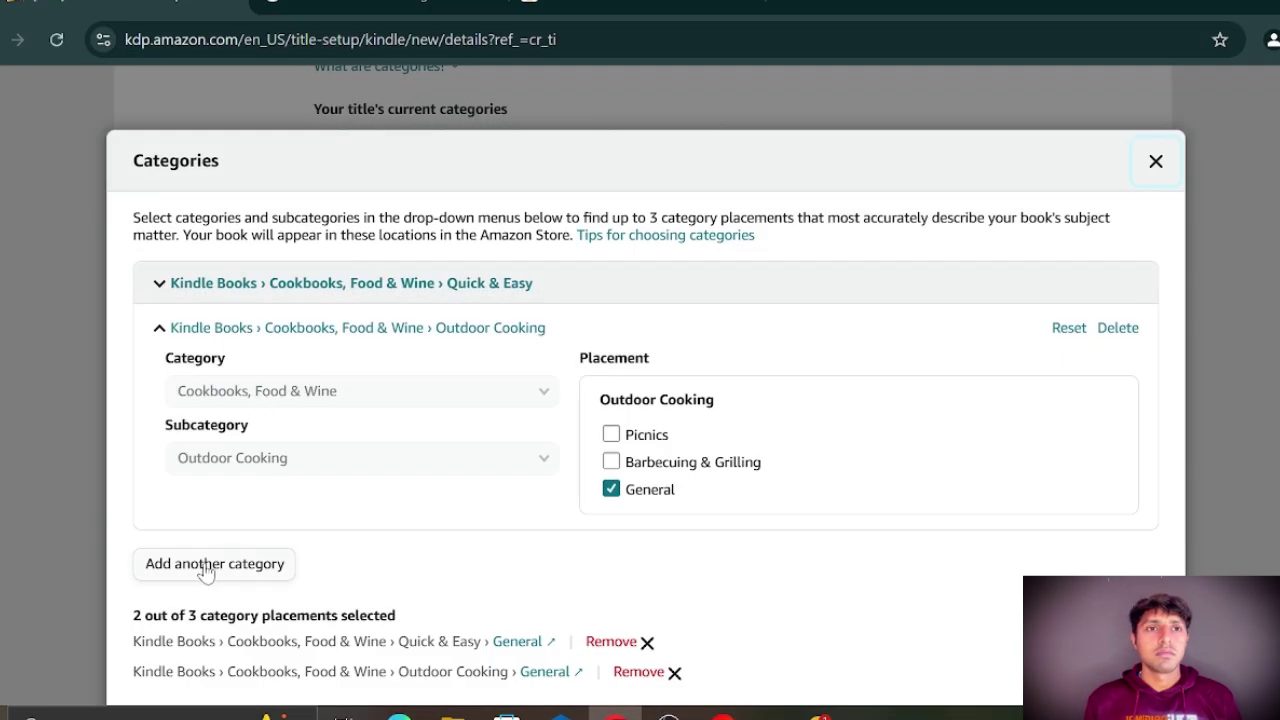
click(206, 566)
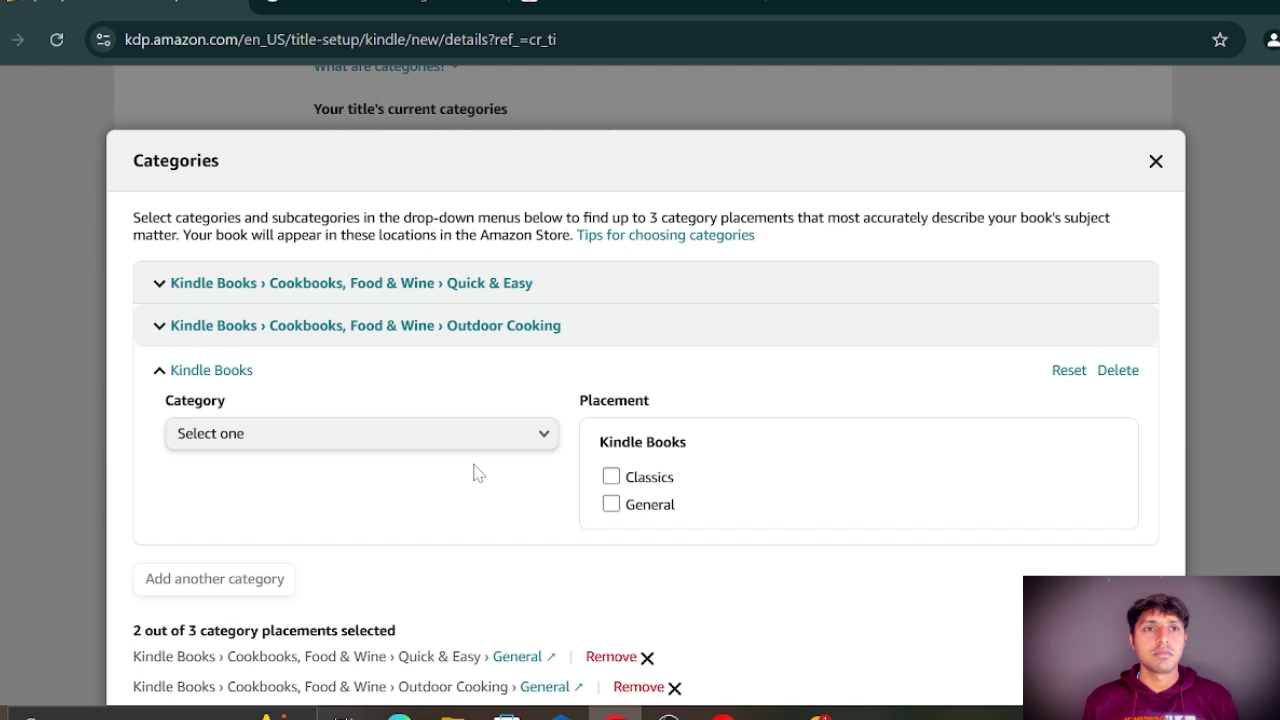
click(551, 436)
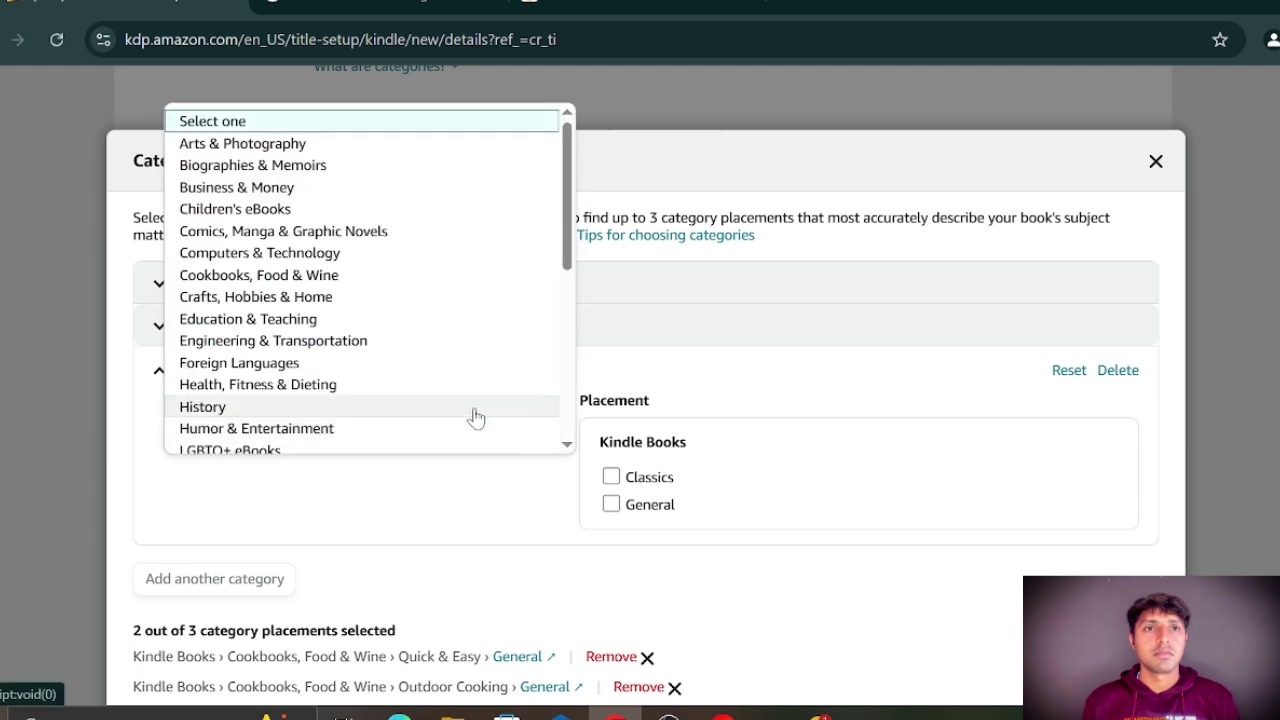
click(233, 276)
click(434, 512)
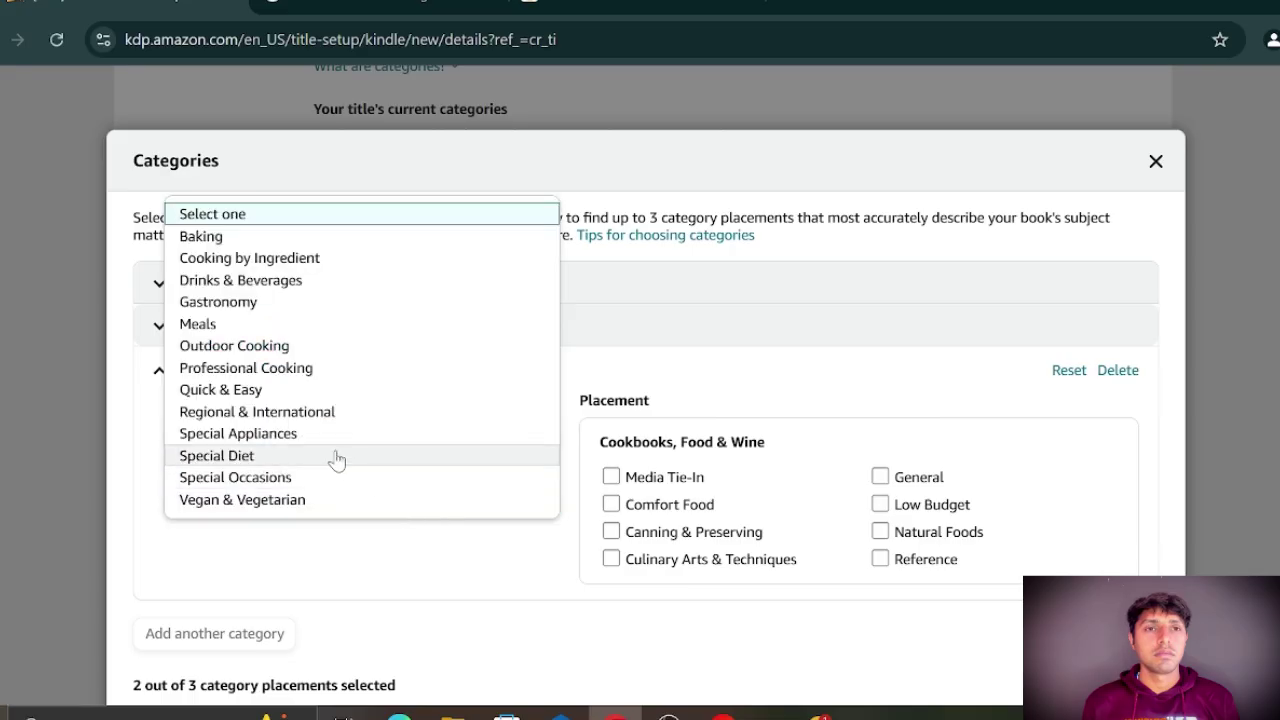
click(291, 461)
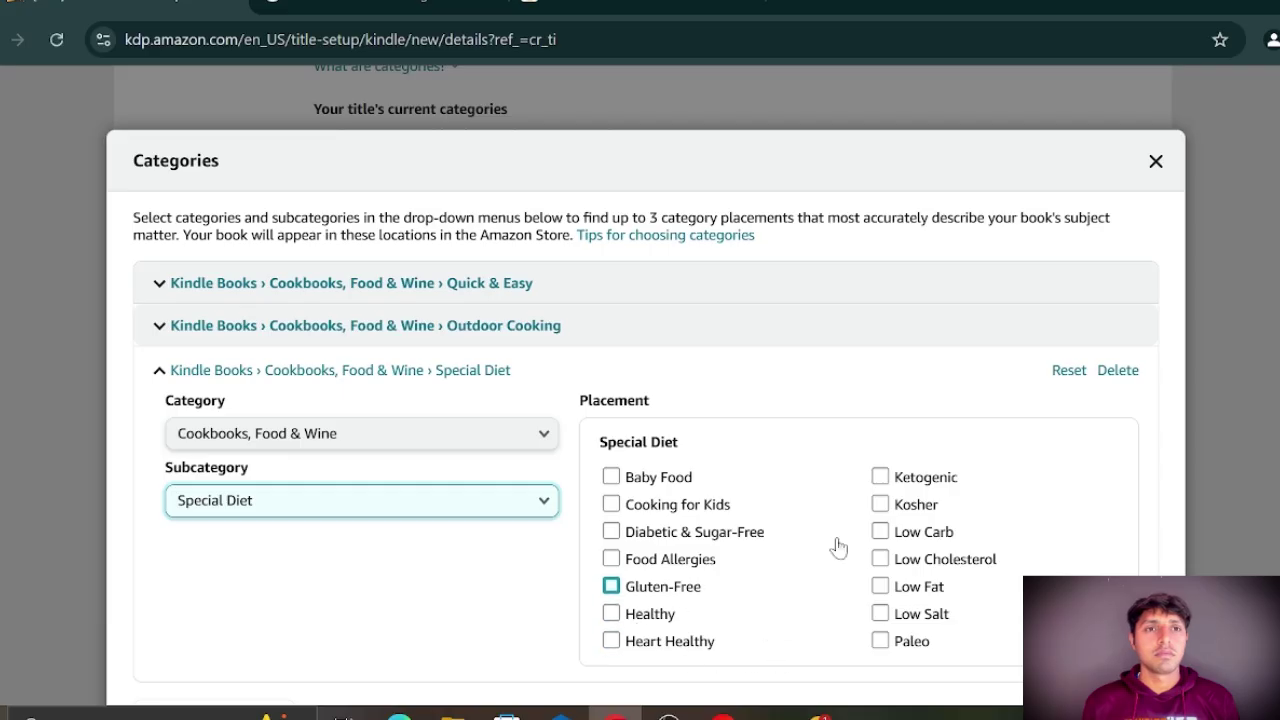
click(610, 615)
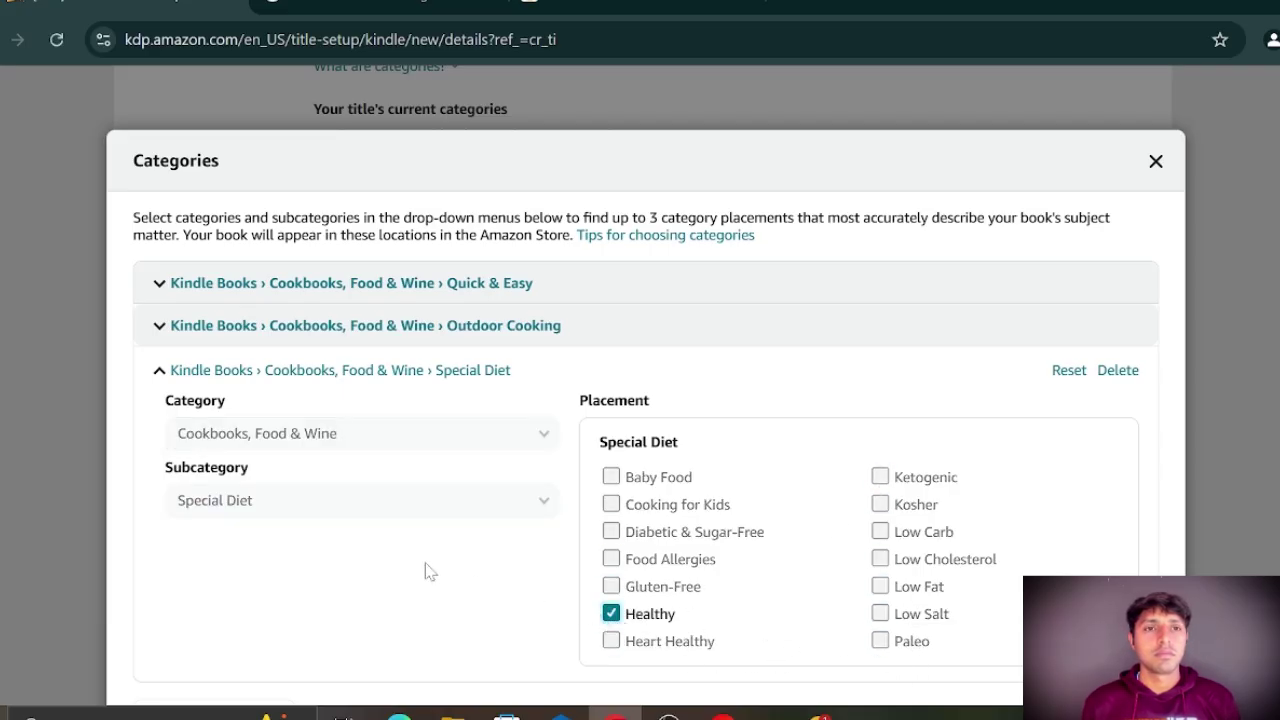
scroll(425, 570, down, 3)
click(1100, 690)
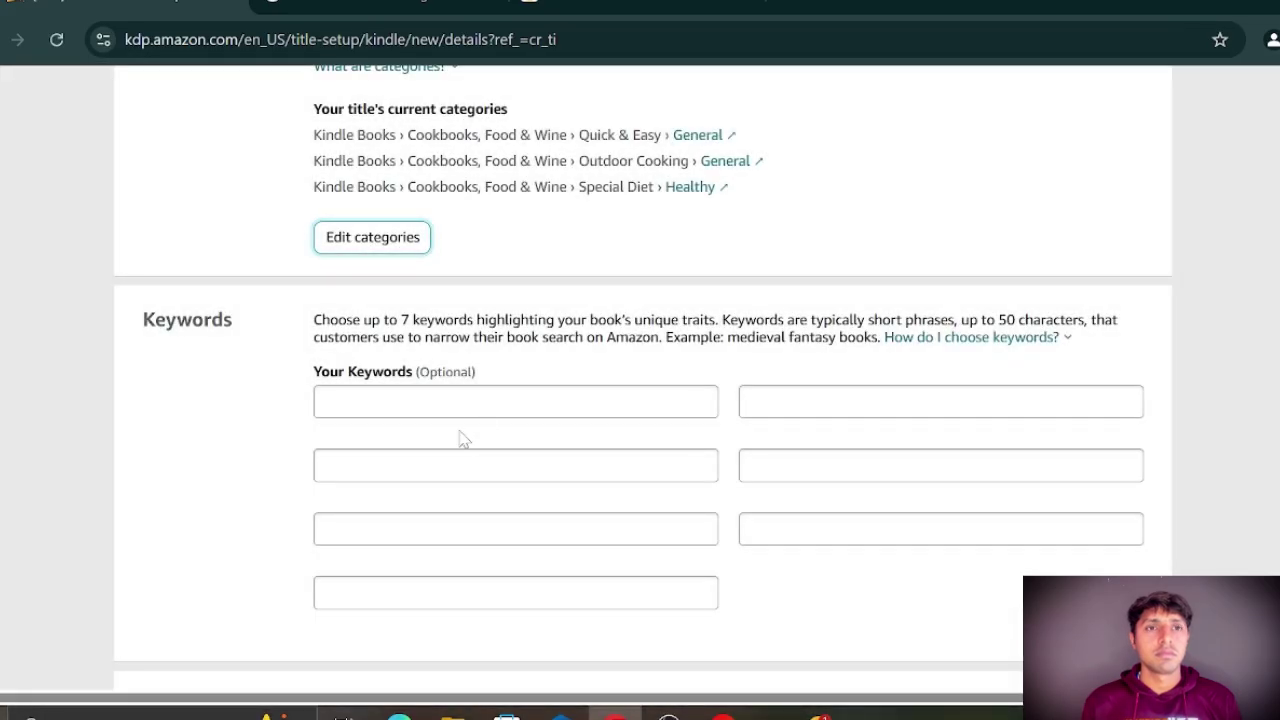
Highlight the three chosen categories and the Keywords heading, and place the cursor in the first keyword field.
drag(141, 320, 233, 320)
drag(312, 143, 580, 230)
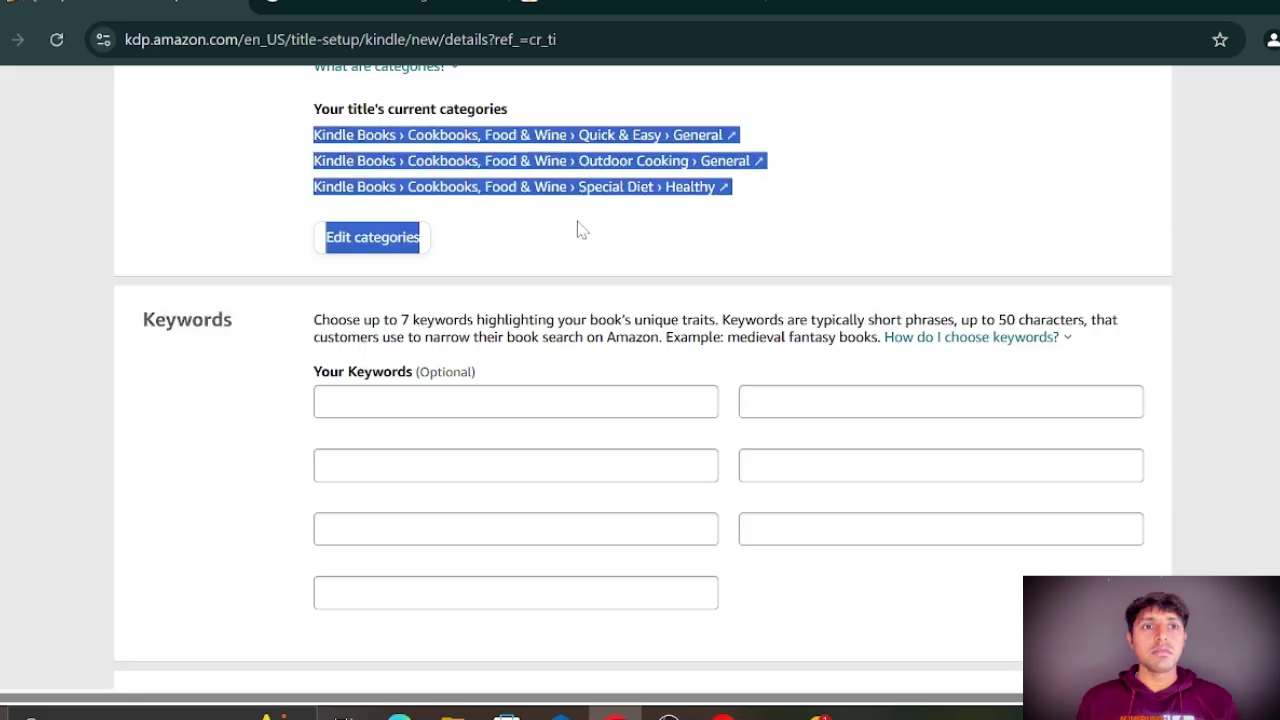
click(281, 285)
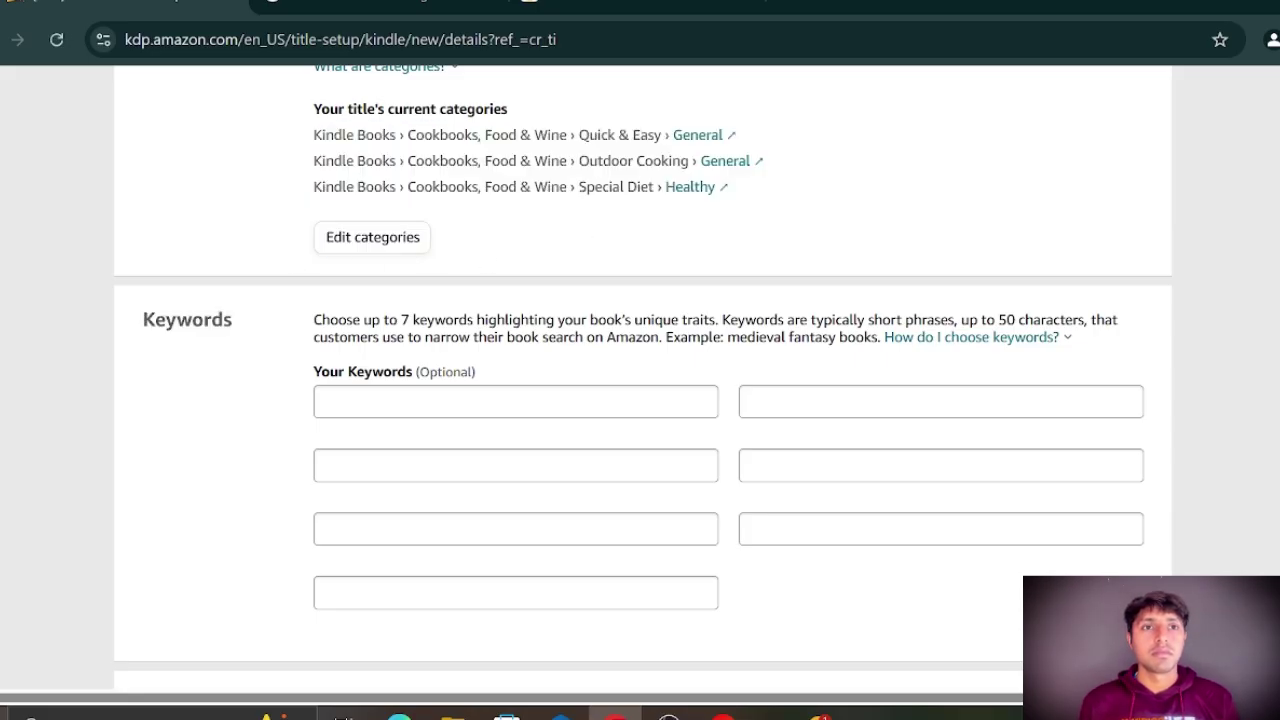
drag(141, 320, 236, 326)
click(374, 403)
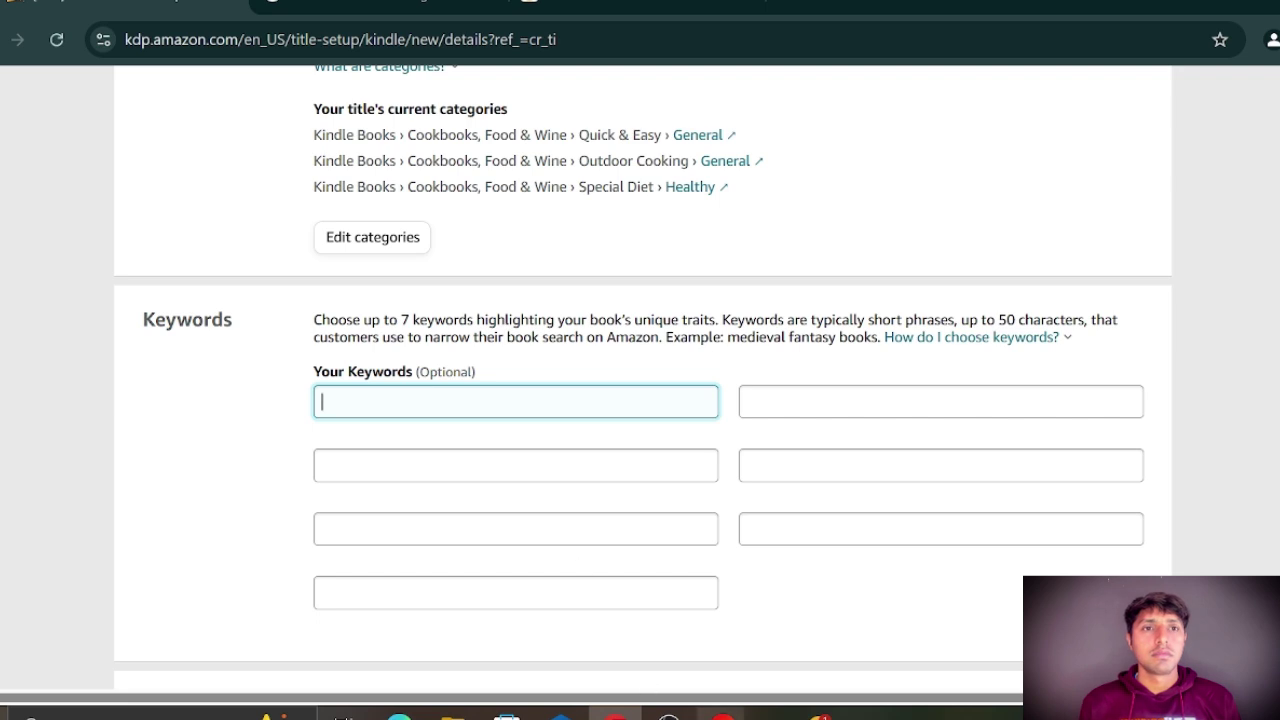
Switch to the book description document in WPS Office and remove the numbering from the keyword list below the call to action.
mouse_move(722, 712)
click(840, 630)
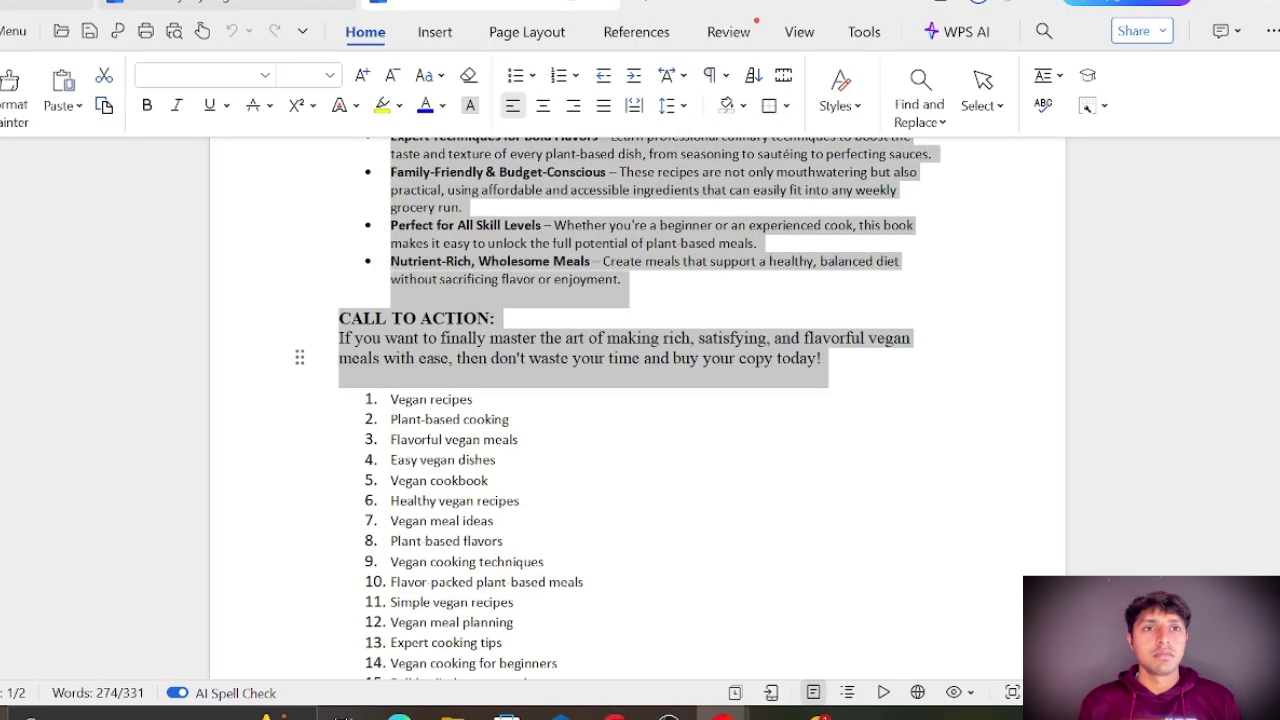
scroll(640, 400, down, 4)
scroll(640, 400, up, 2)
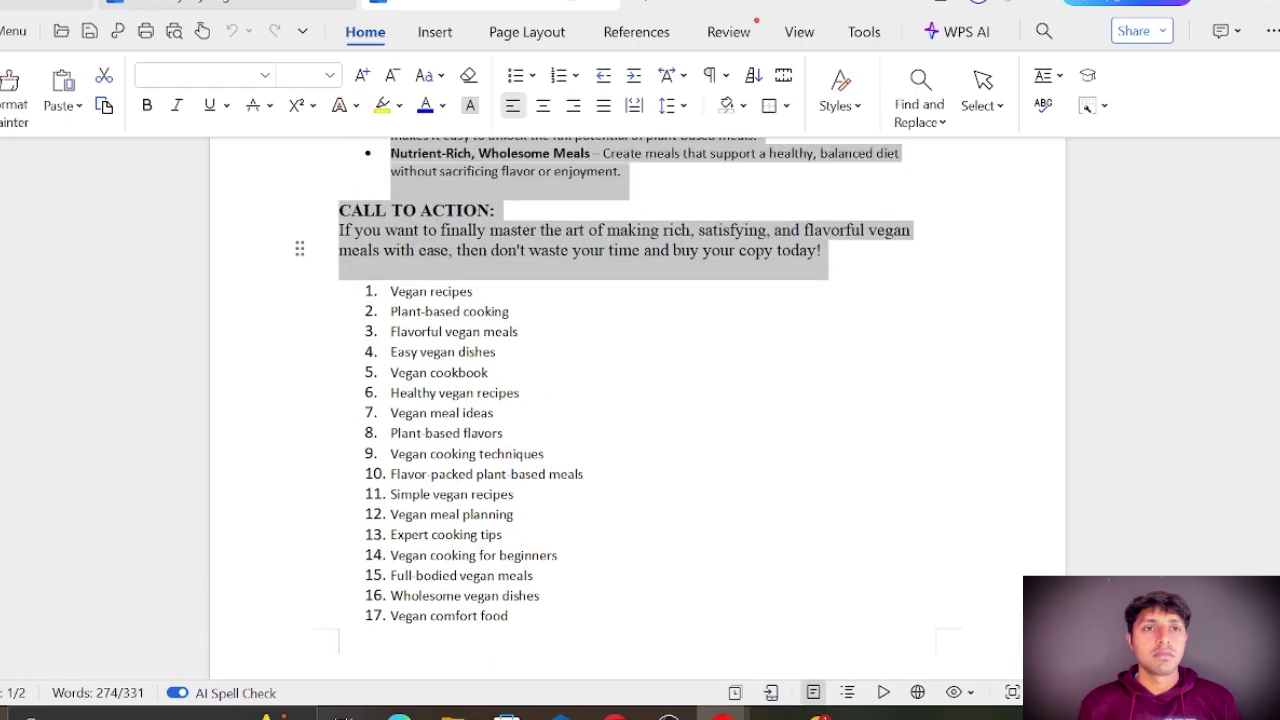
click(370, 291)
click(512, 615)
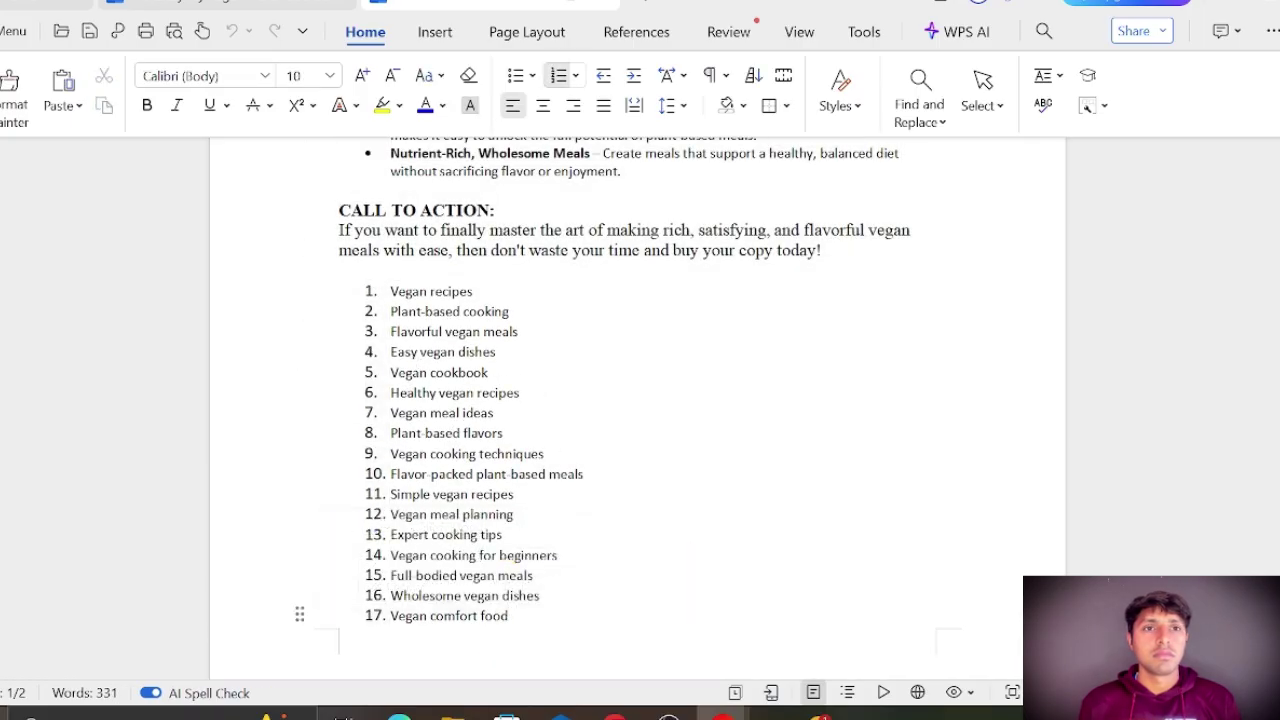
drag(512, 615, 390, 291)
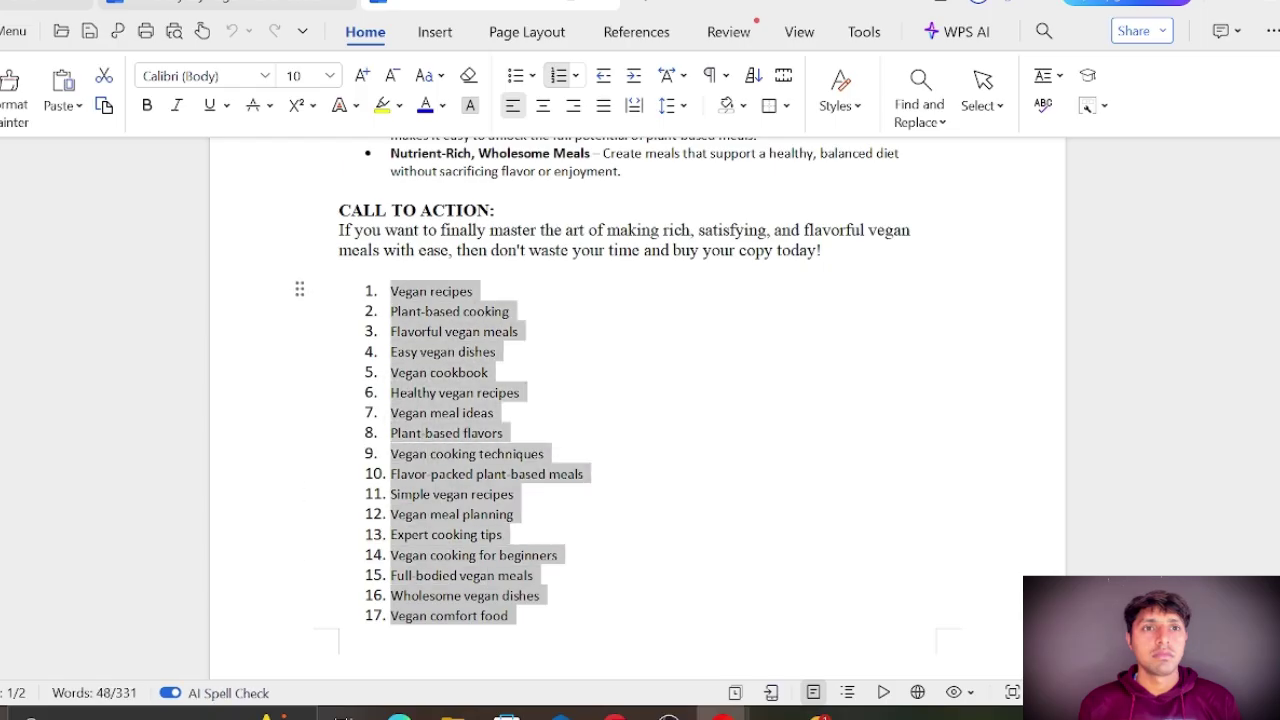
click(560, 76)
click(558, 425)
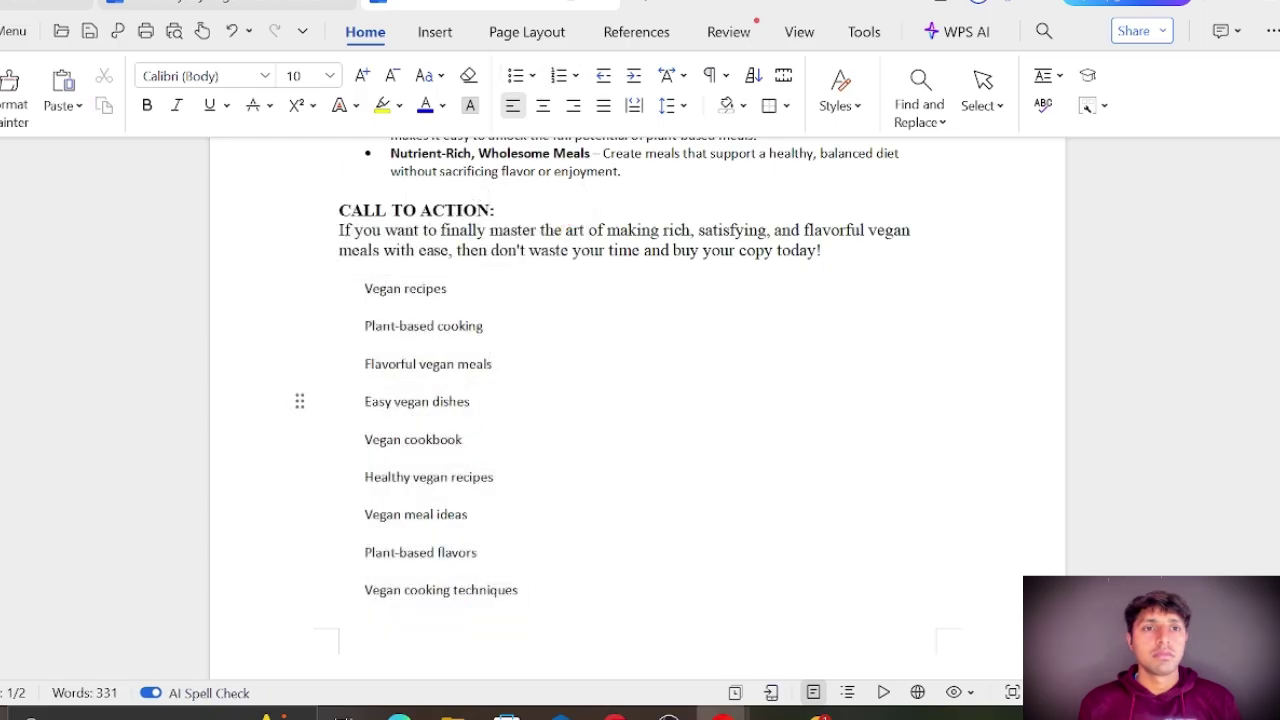
Copy the Vegan recipes keyword from the WPS Office document and switch to the KDP details form in the browser.
double_click(386, 289)
triple_click(388, 289)
key(ctrl+c)
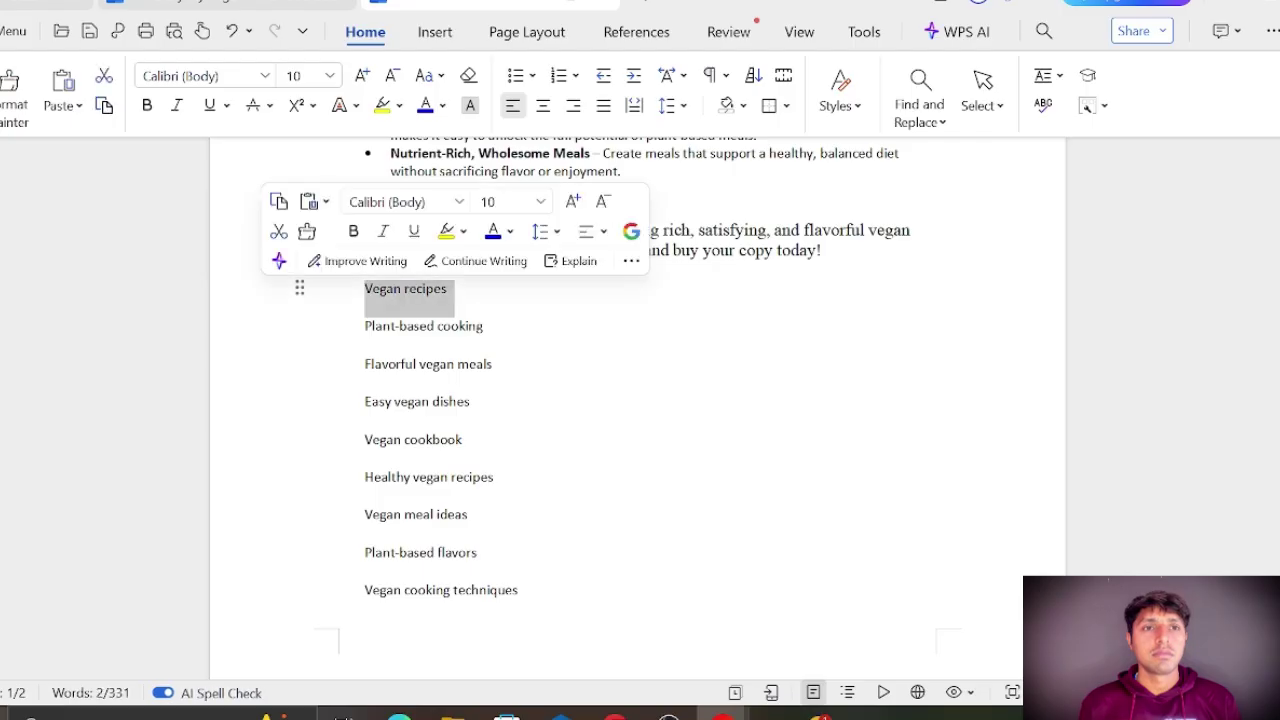
right_click(392, 295)
click(492, 8)
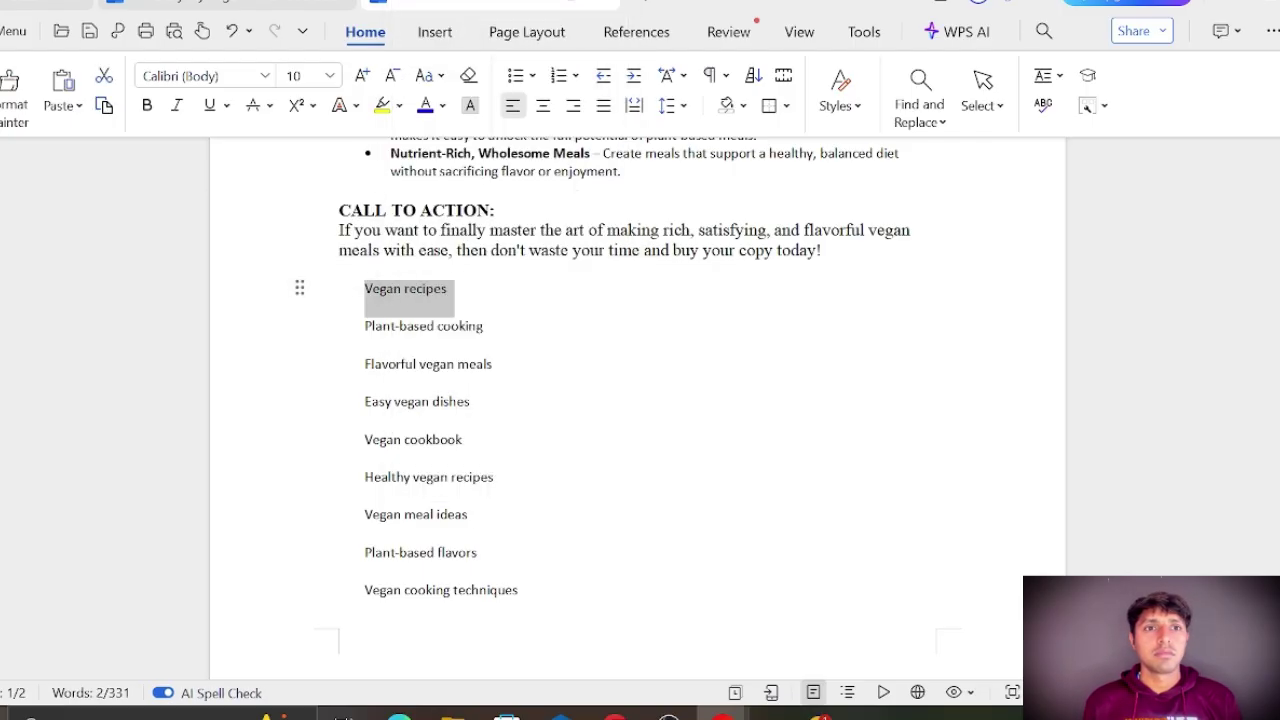
click(615, 714)
click(525, 402)
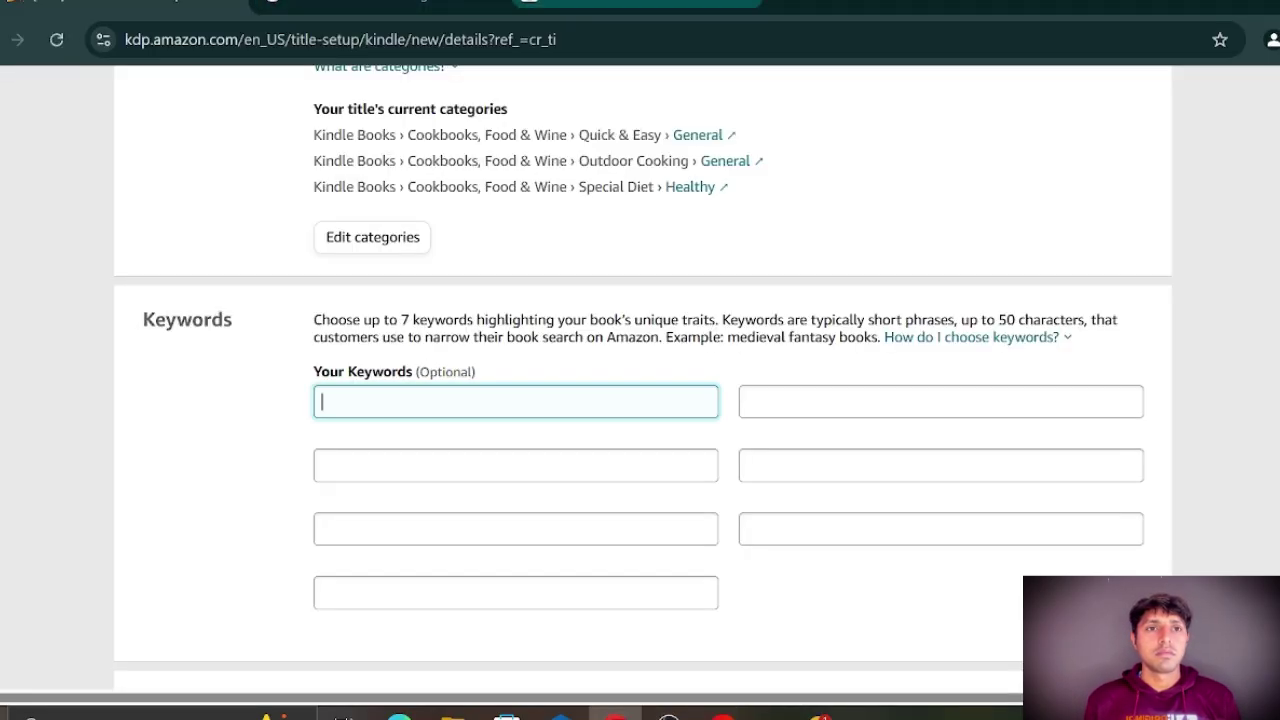
Search Amazon's Kindle Store for the copied keyword Vegan recipes and highlight the result count.
click(636, 3)
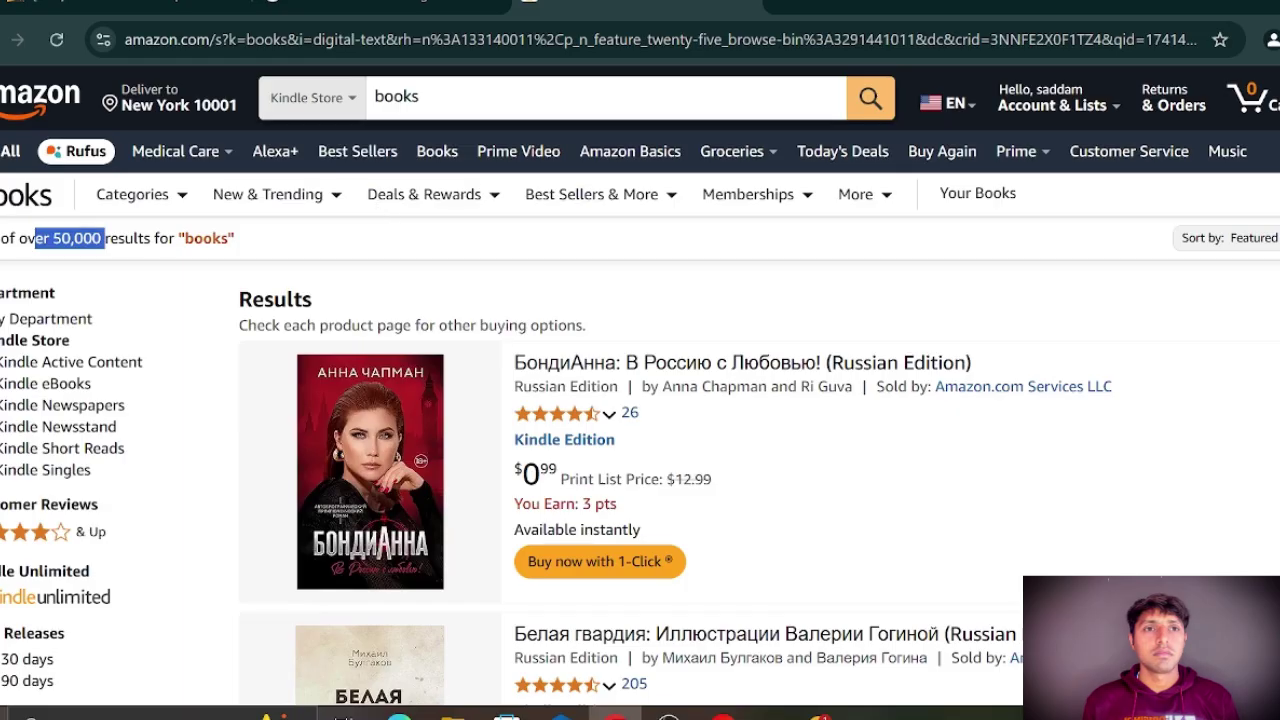
double_click(396, 96)
right_click(398, 96)
click(446, 224)
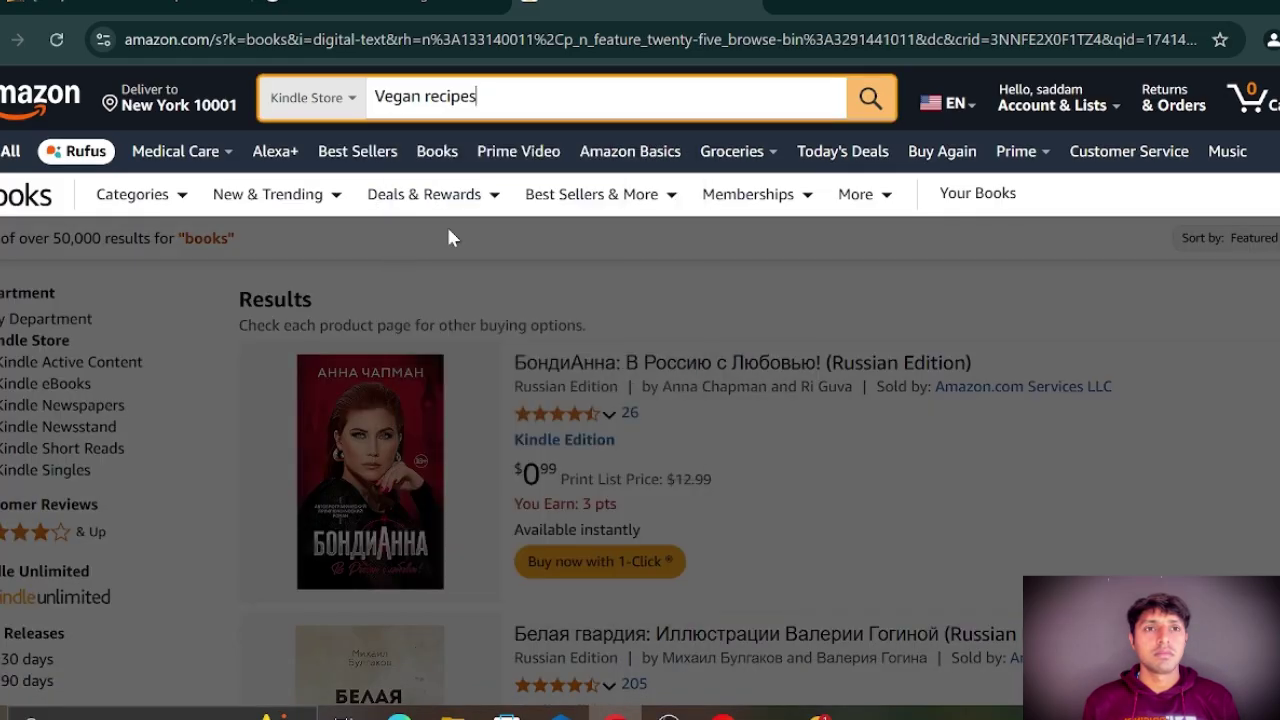
click(868, 98)
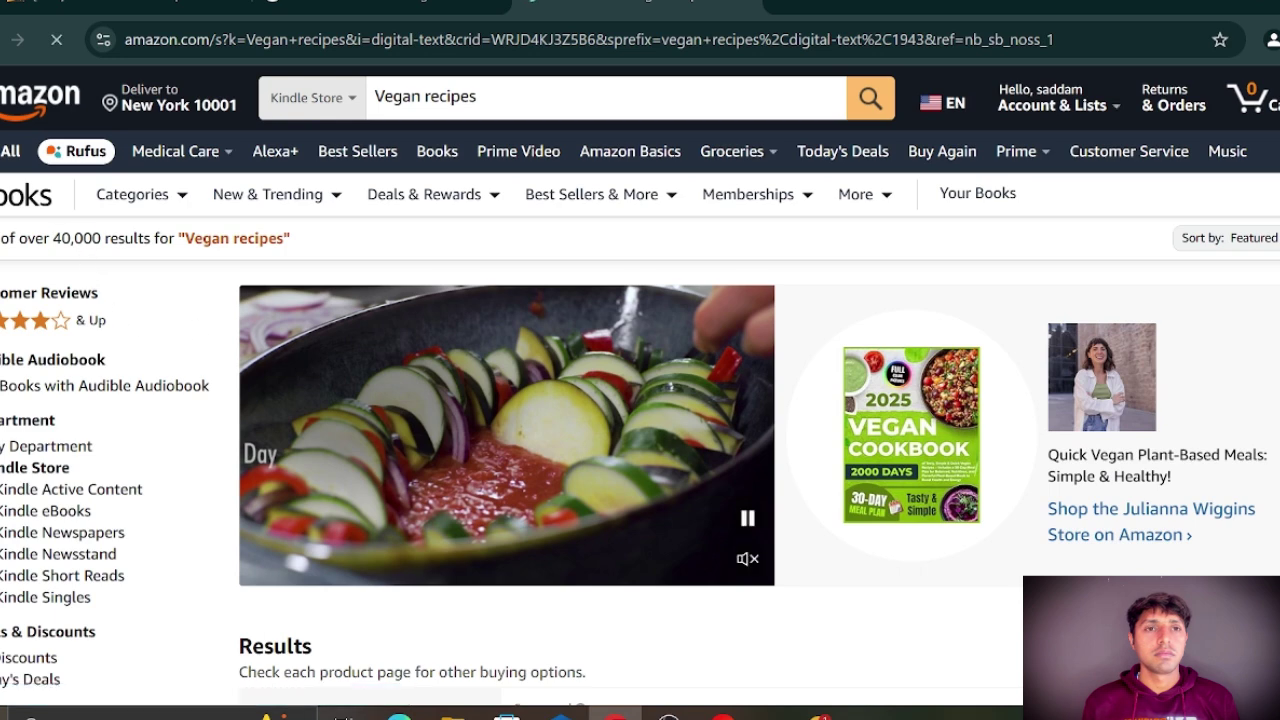
drag(50, 238, 92, 238)
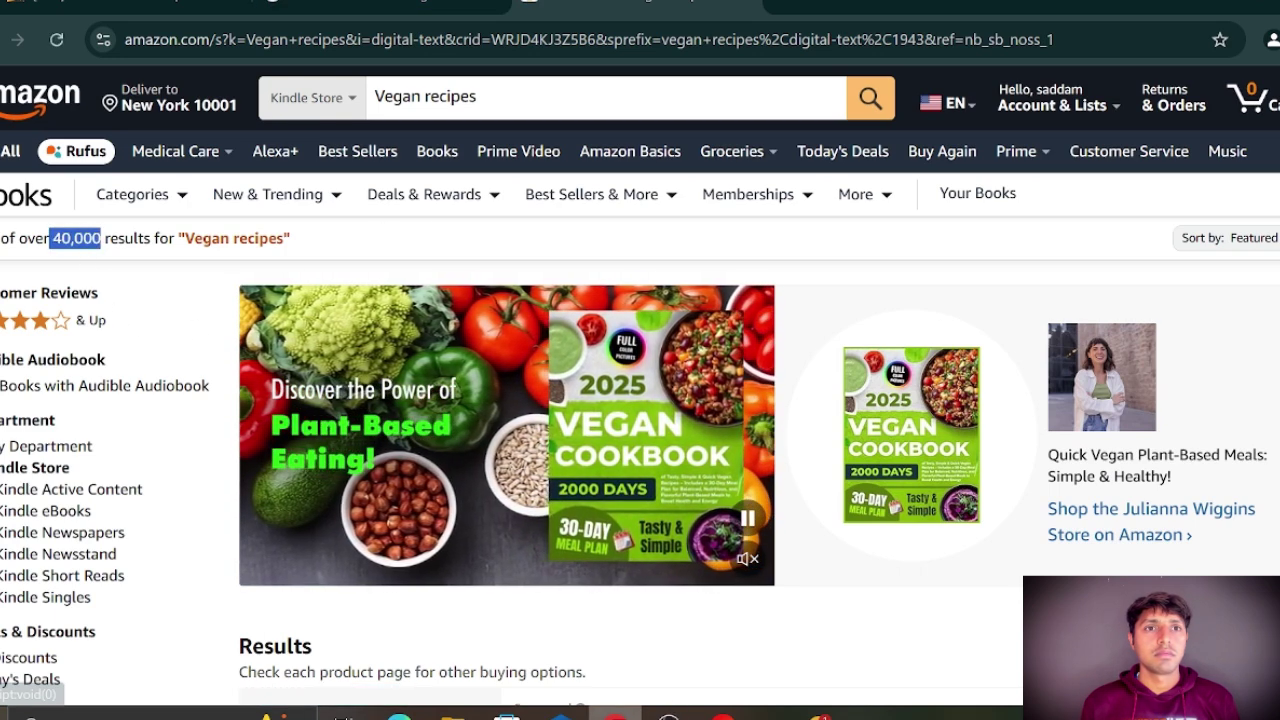
Copy Plant-based cooking from the WPS Office keyword list, search Amazon's Kindle Store for it, and highlight the result count.
click(722, 716)
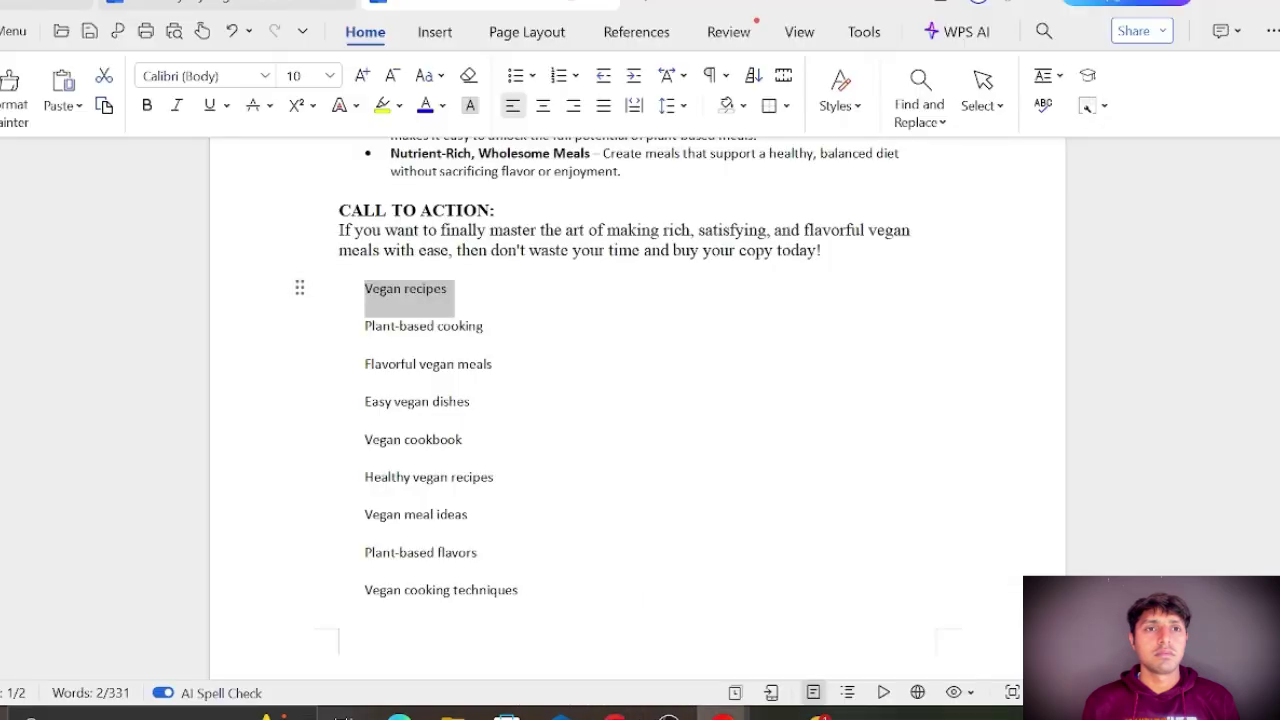
triple_click(423, 326)
right_click(431, 332)
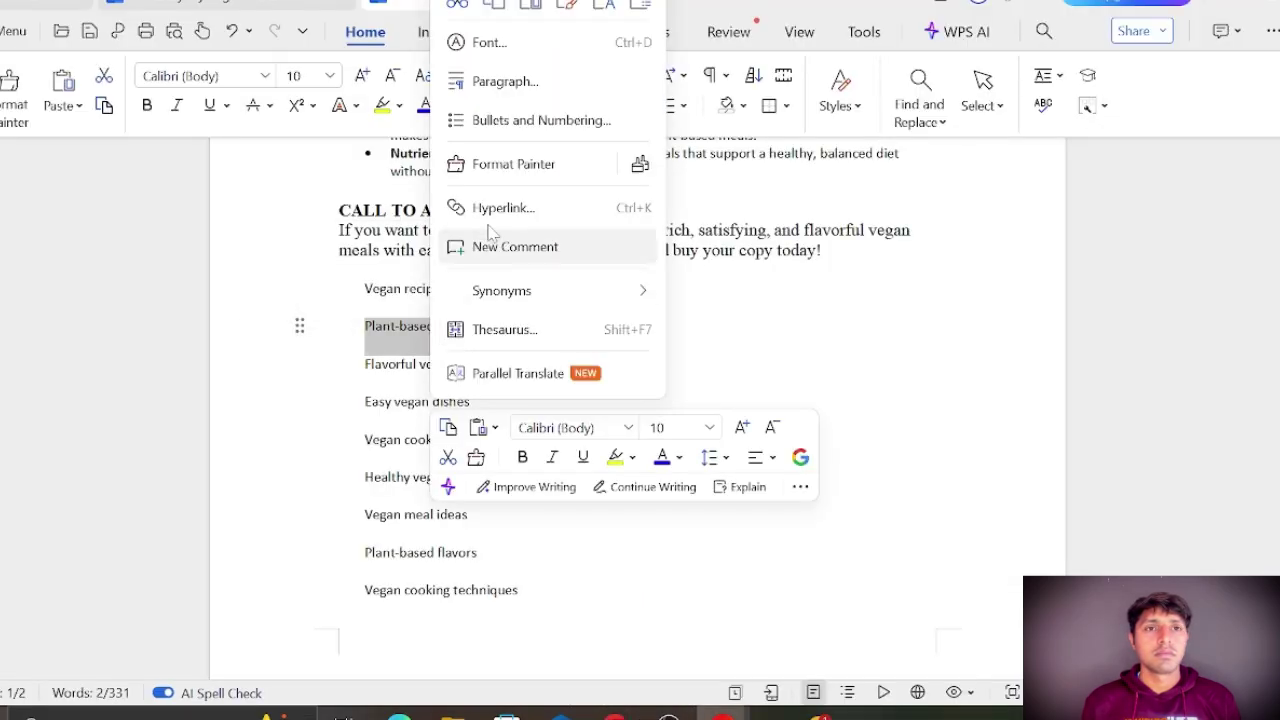
click(506, 7)
click(628, 716)
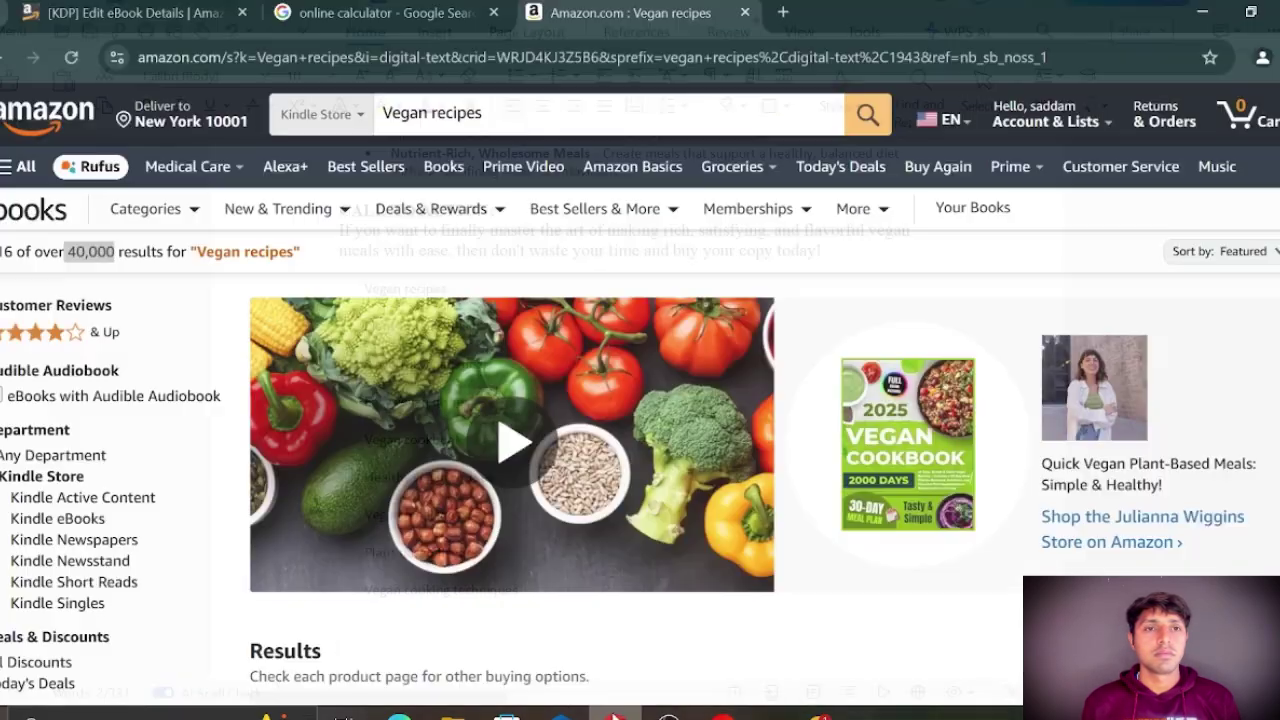
triple_click(425, 96)
right_click(436, 98)
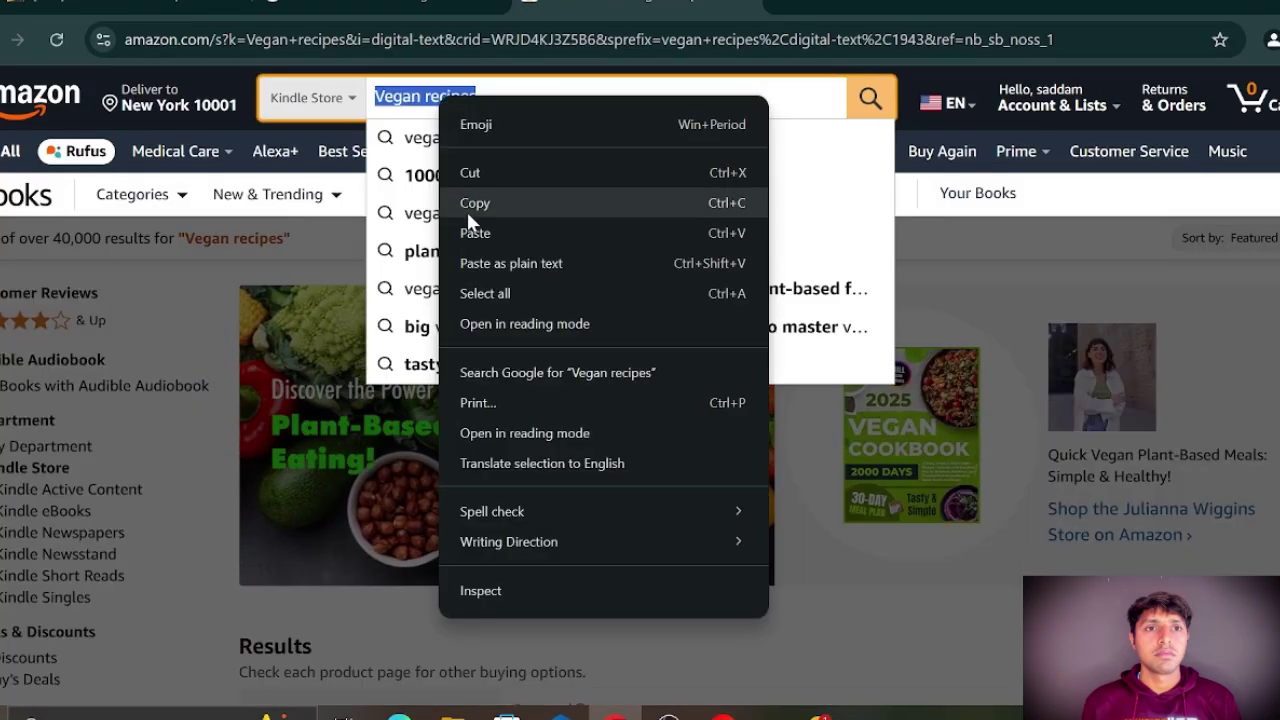
click(470, 227)
click(868, 100)
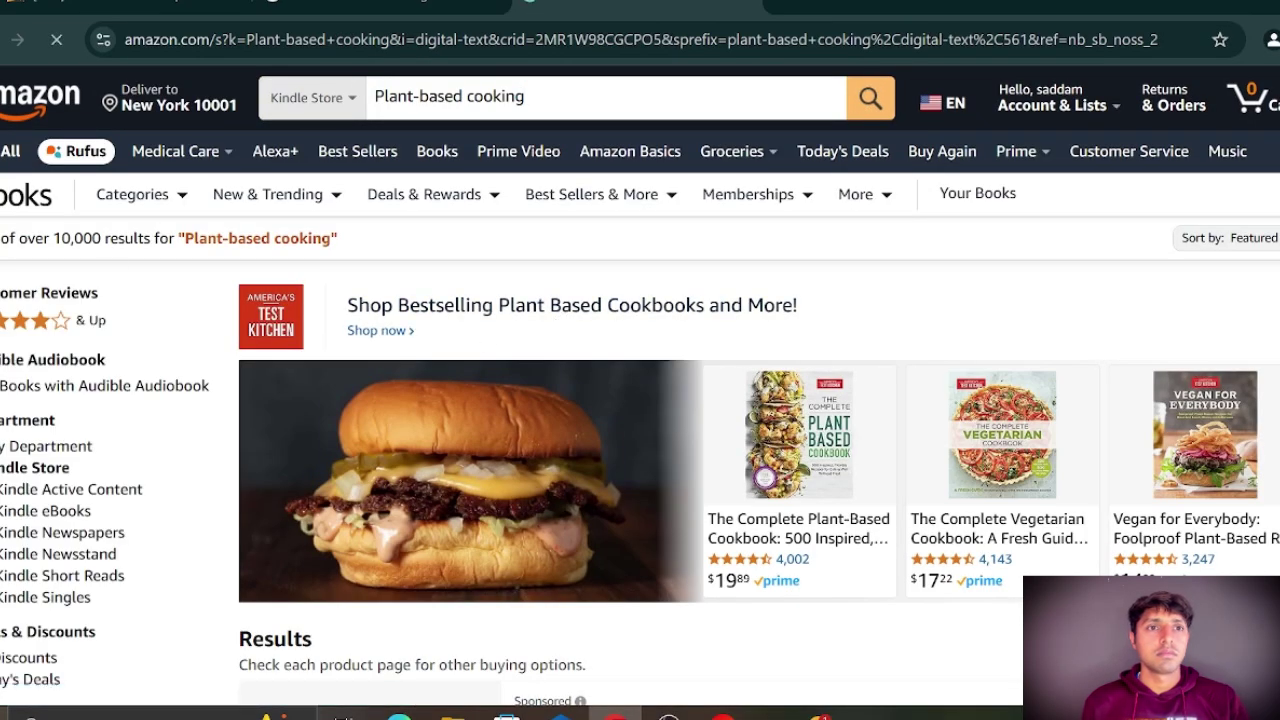
drag(53, 238, 101, 238)
Copy Flavorful vegan meals from the WPS Office keyword list, search Amazon's Kindle Store for it, and highlight the result count.
click(614, 716)
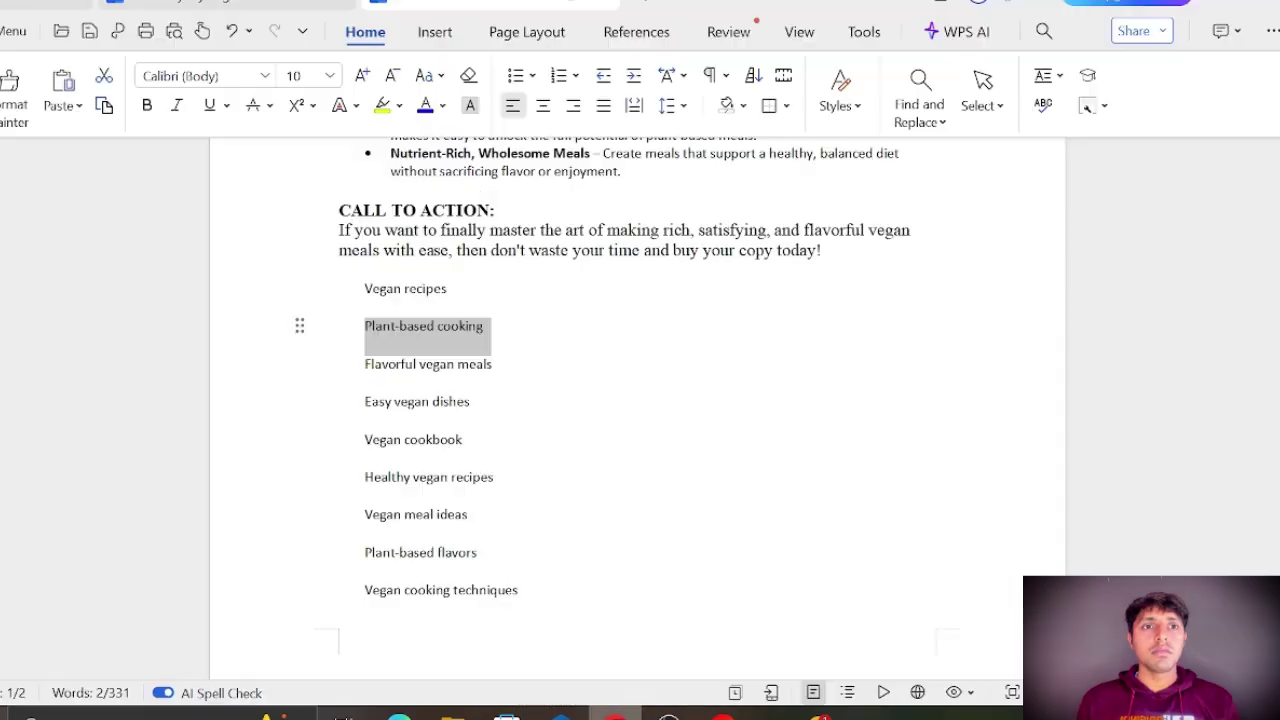
triple_click(390, 364)
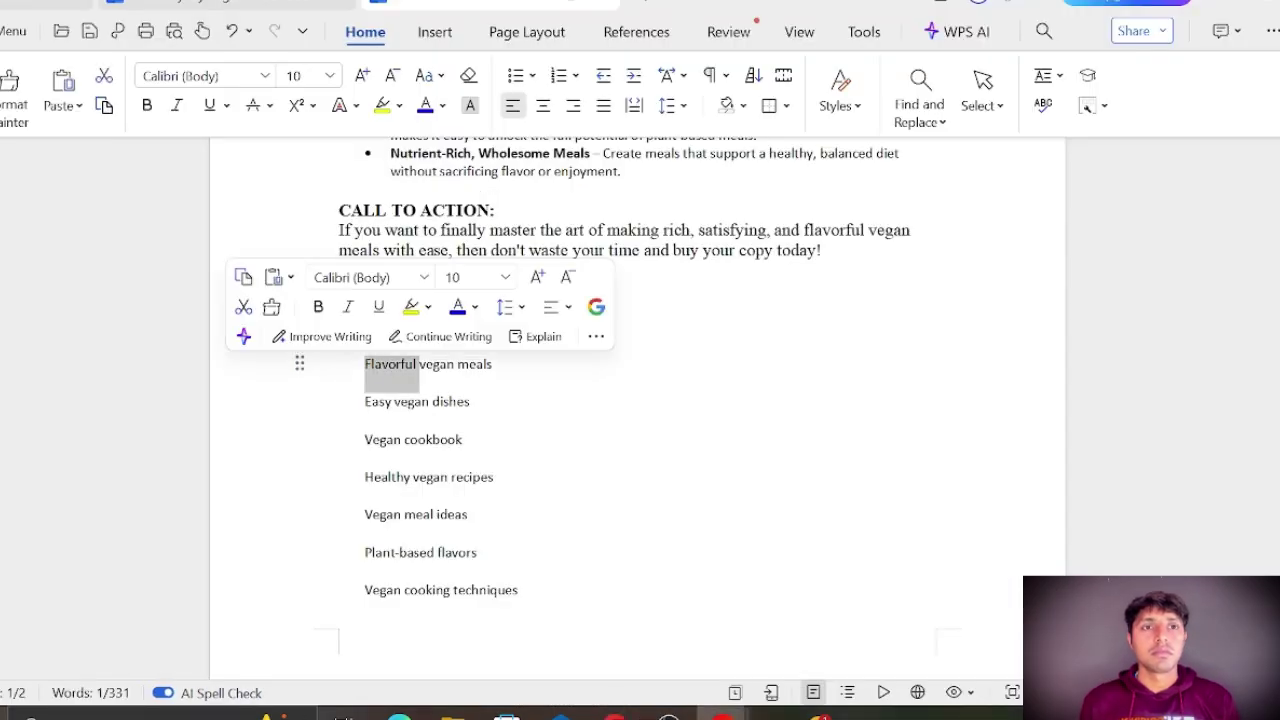
right_click(402, 368)
click(466, 7)
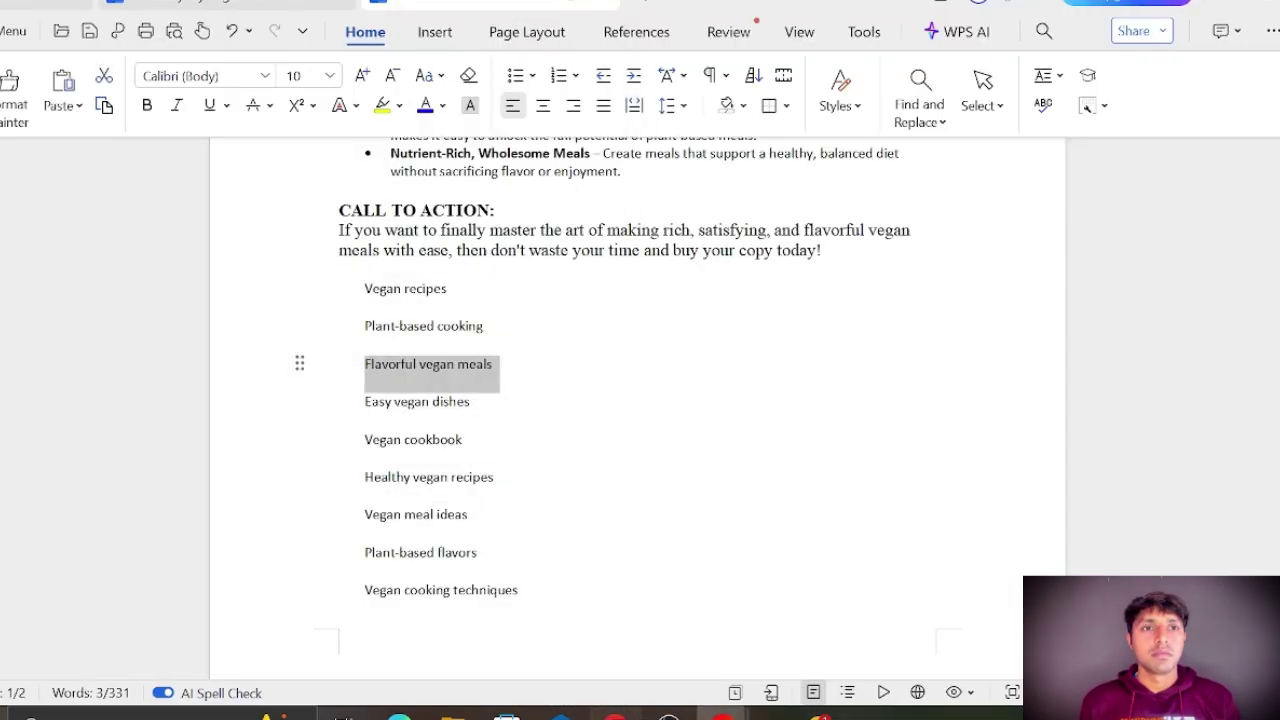
key(alt+Tab)
triple_click(470, 100)
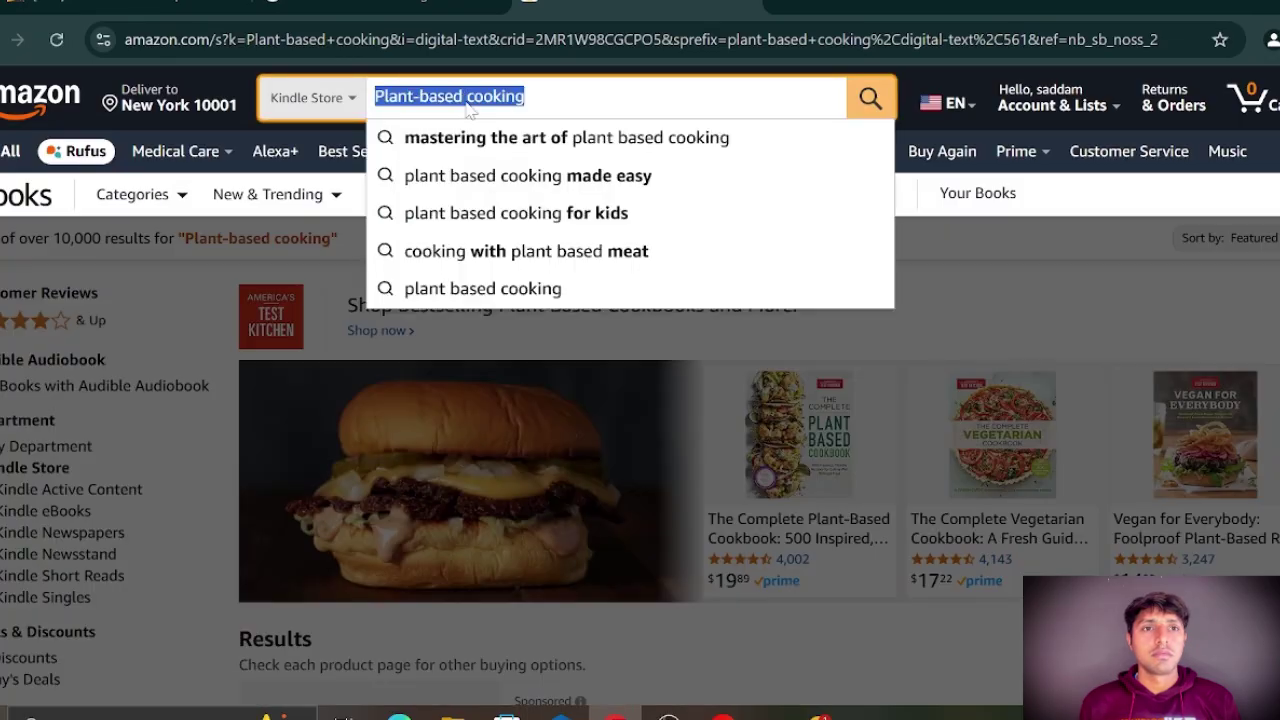
right_click(470, 112)
click(480, 239)
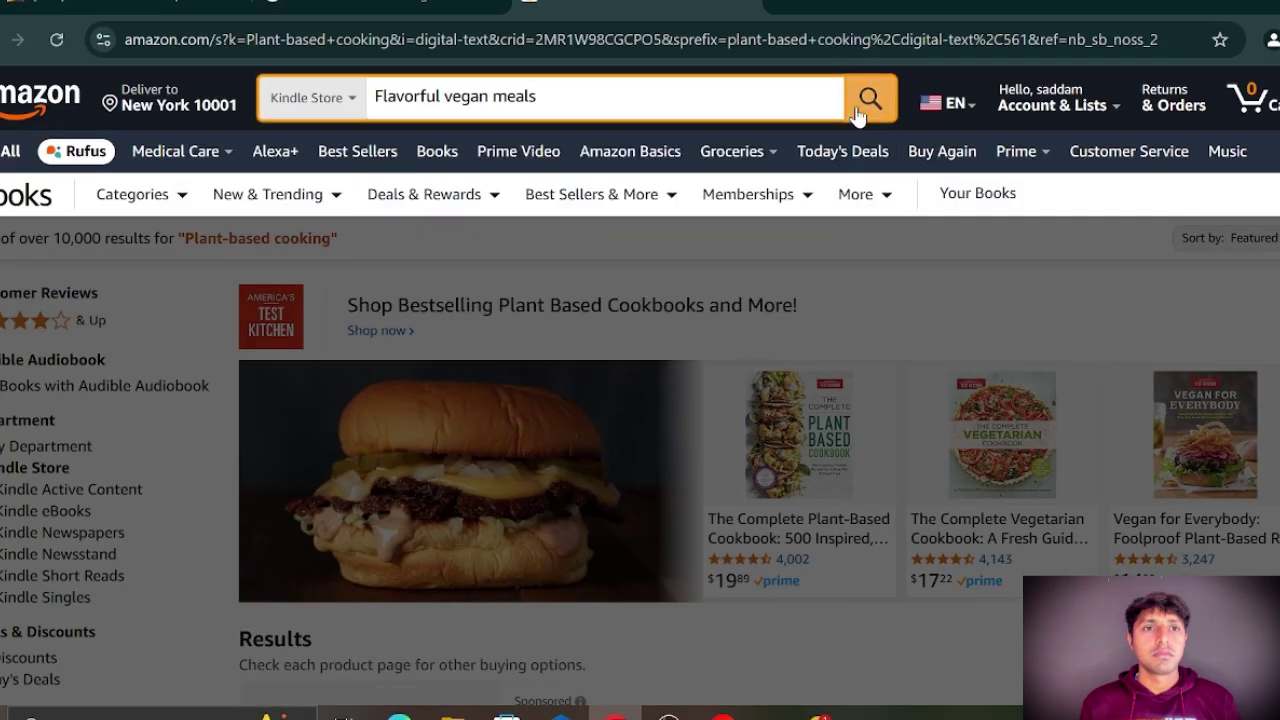
click(859, 110)
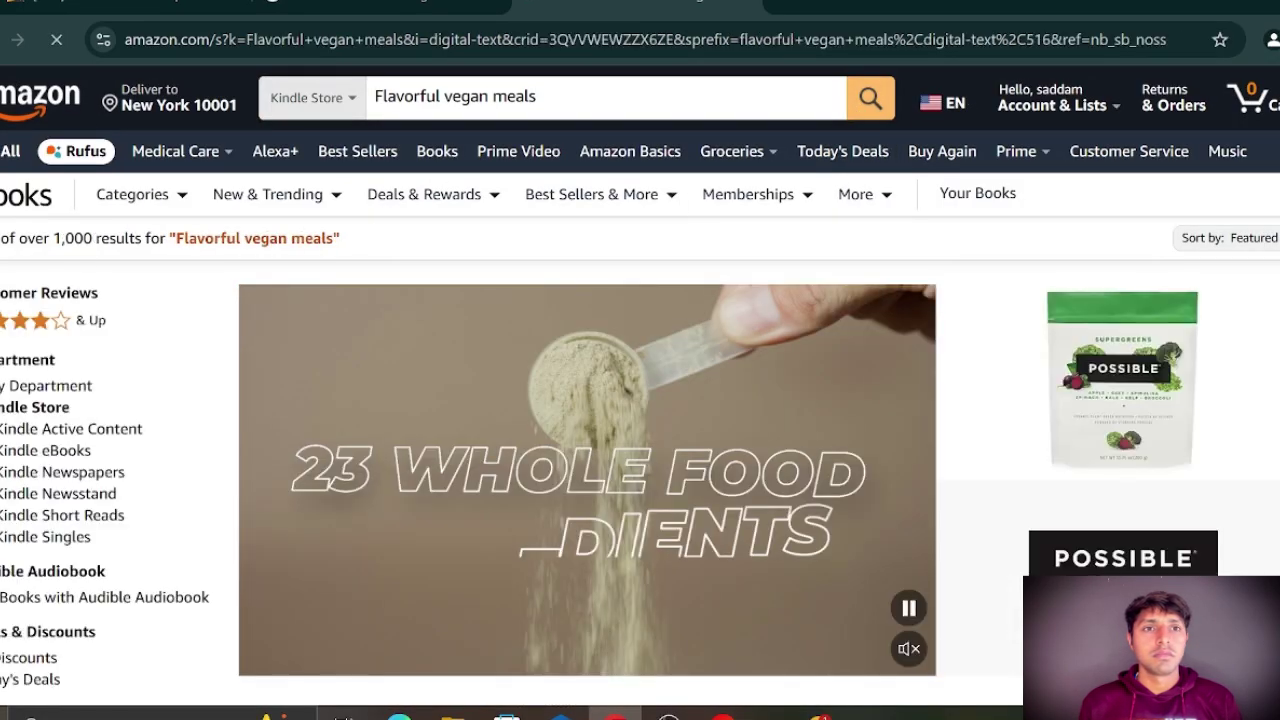
drag(53, 238, 92, 238)
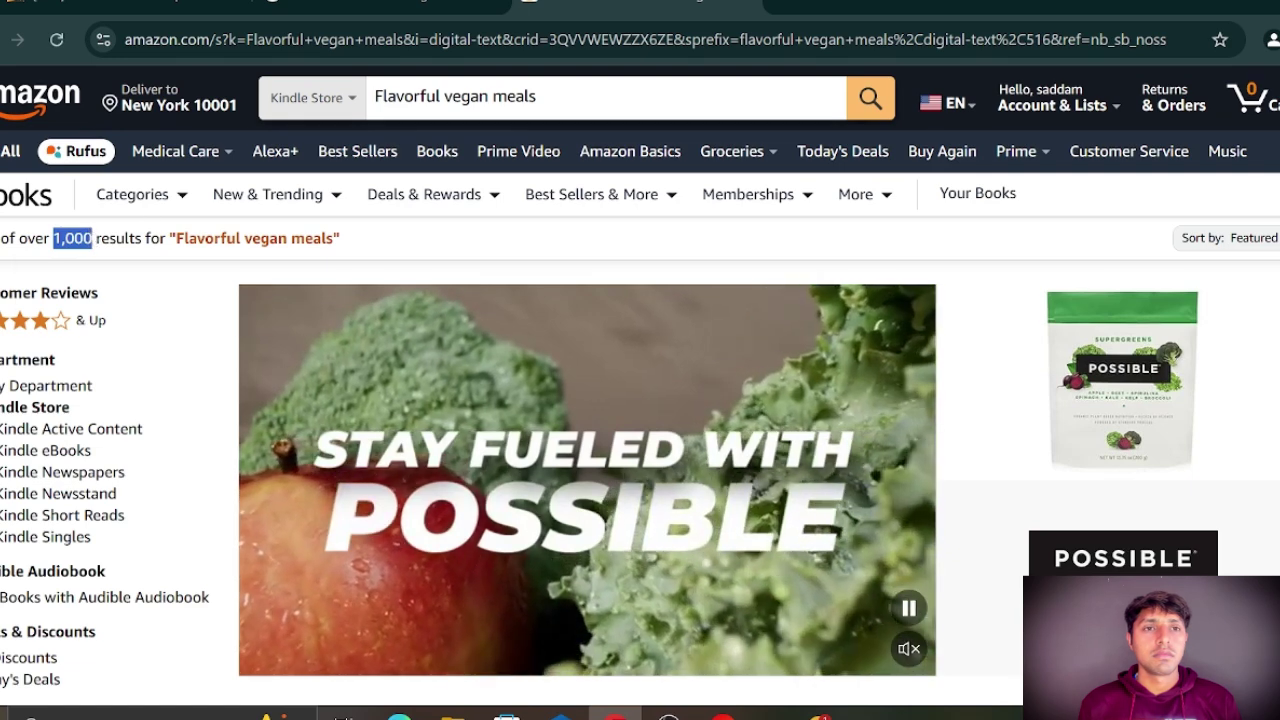
Copy Flavorful vegan meals from the Amazon search and paste it into the first keyword field of the KDP details form.
triple_click(465, 96)
right_click(472, 100)
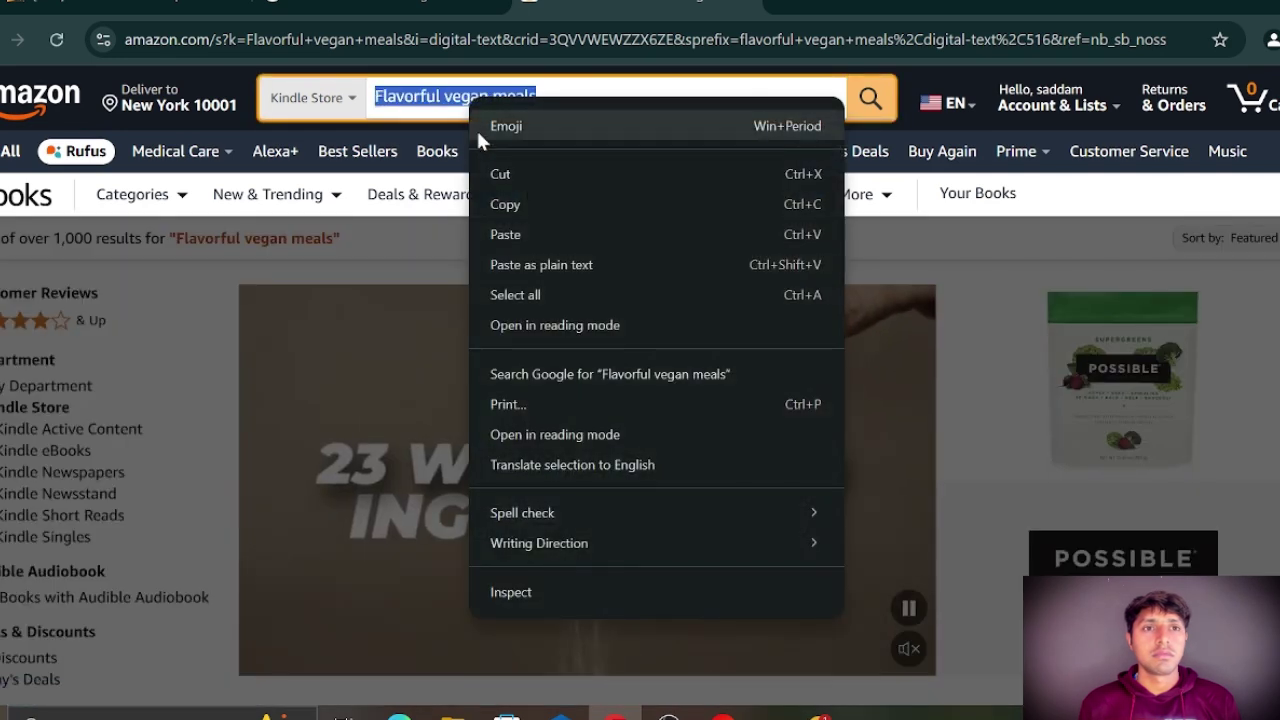
click(500, 204)
key(ctrl+shift+Tab)
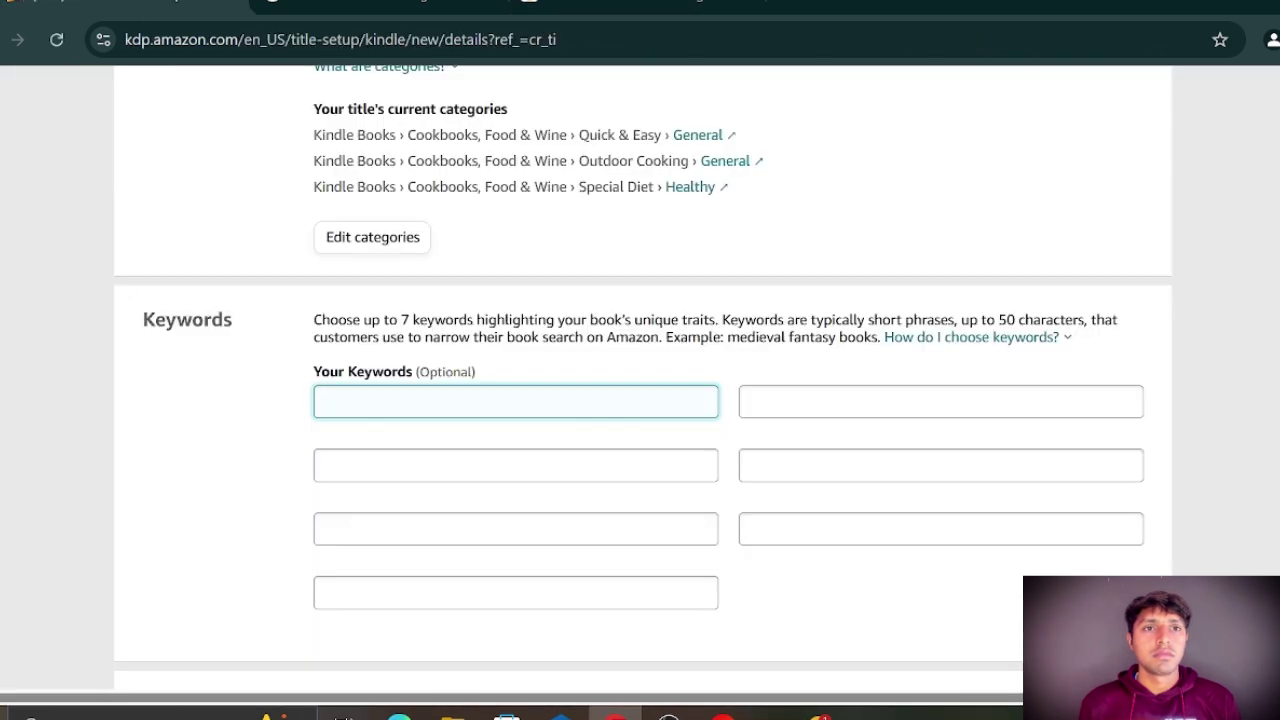
right_click(362, 401)
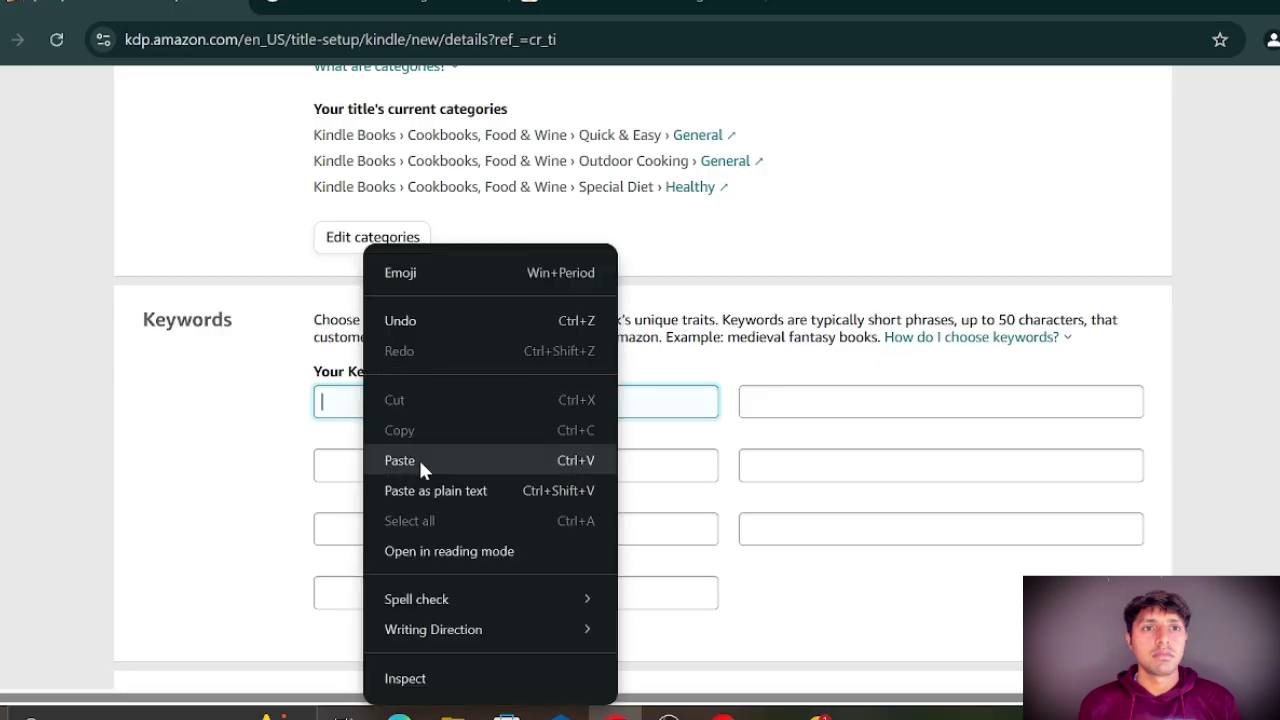
click(418, 457)
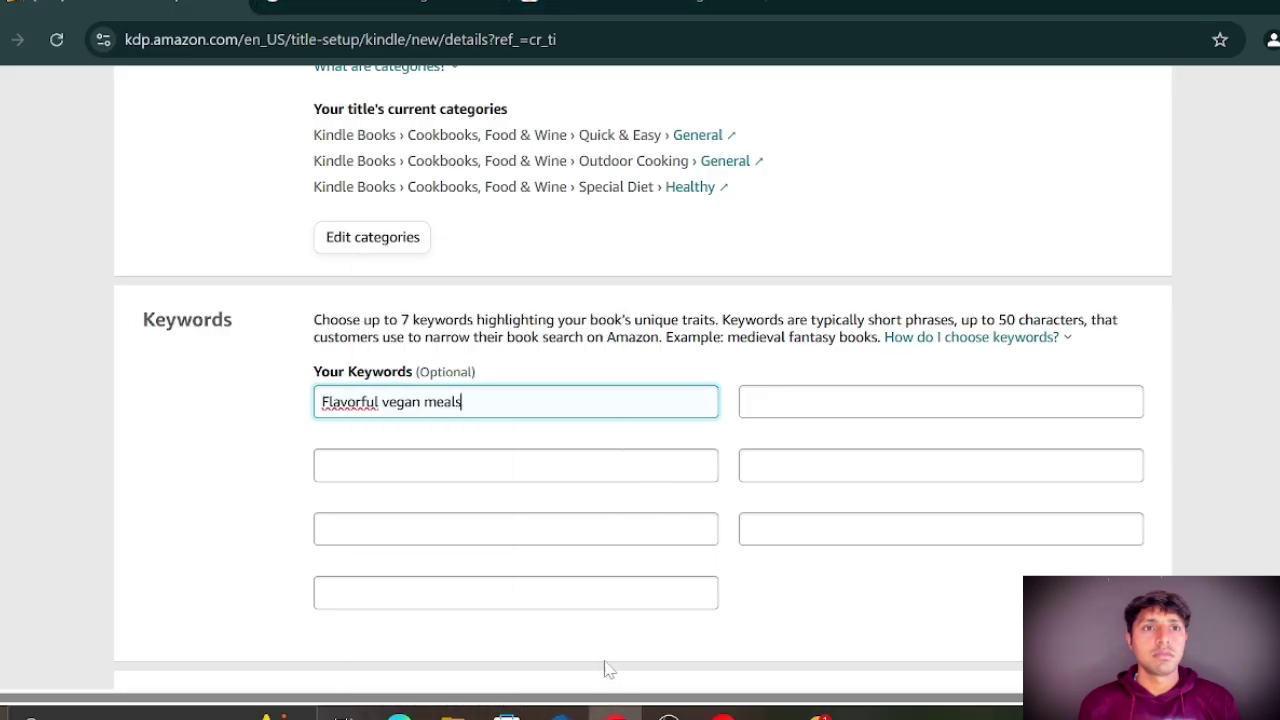
Copy Easy vegan dishes from the WPS Office keyword list and search Amazon's Kindle Store for it.
click(615, 714)
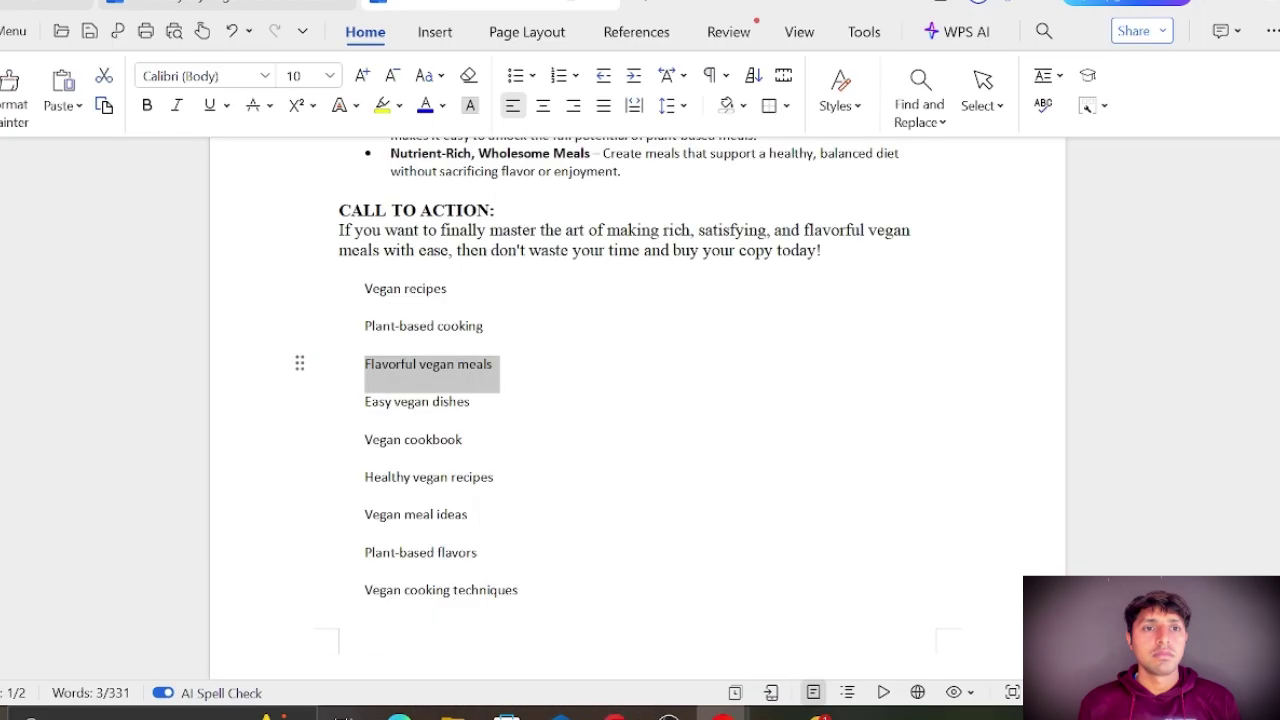
triple_click(420, 401)
right_click(420, 401)
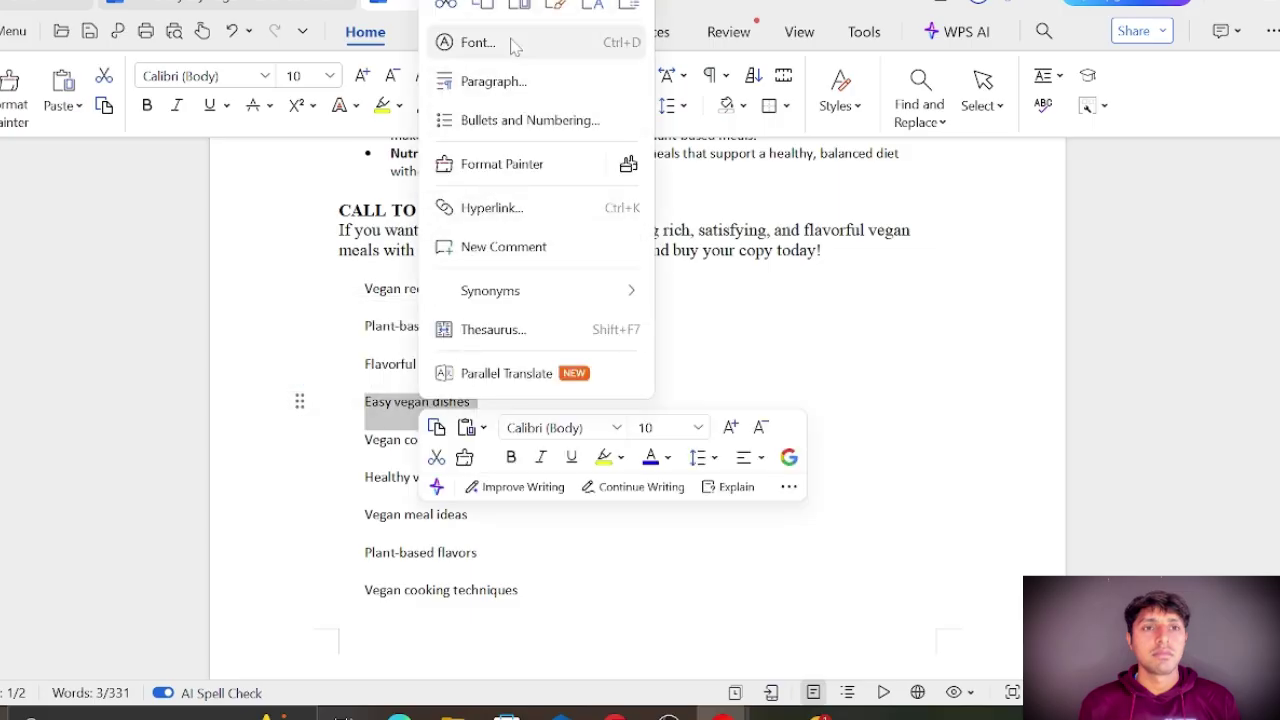
click(490, 6)
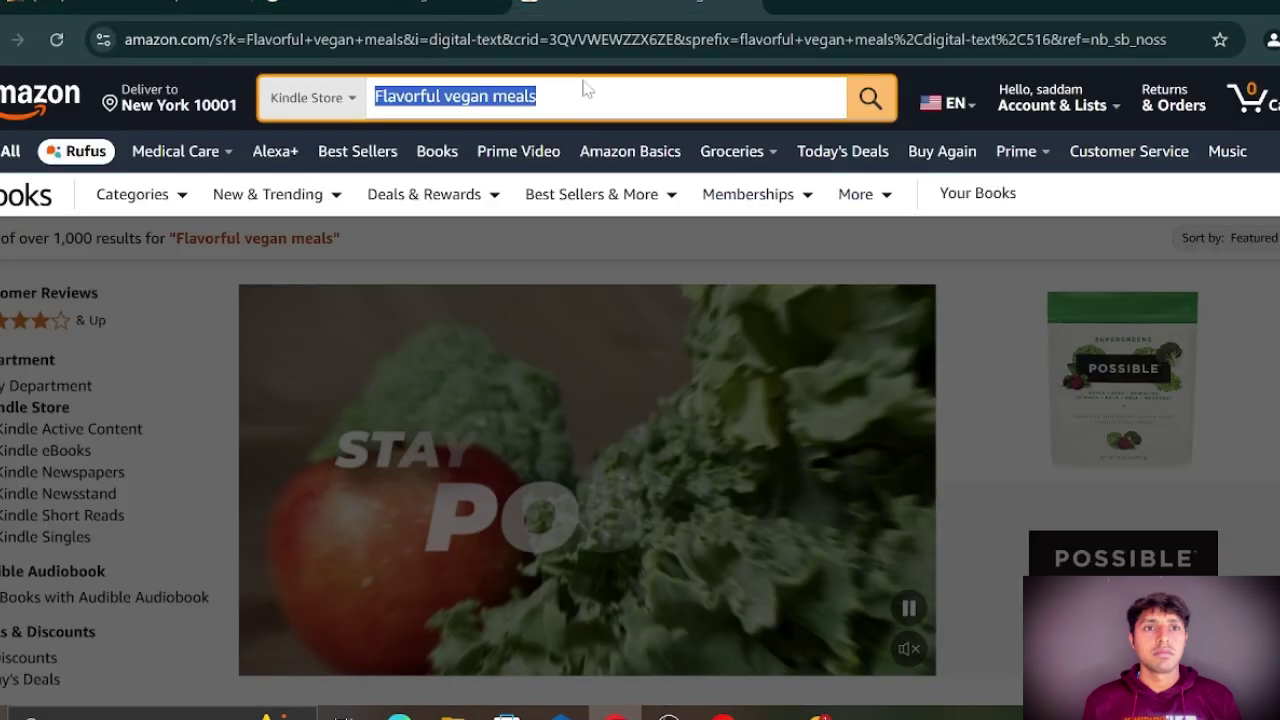
right_click(440, 100)
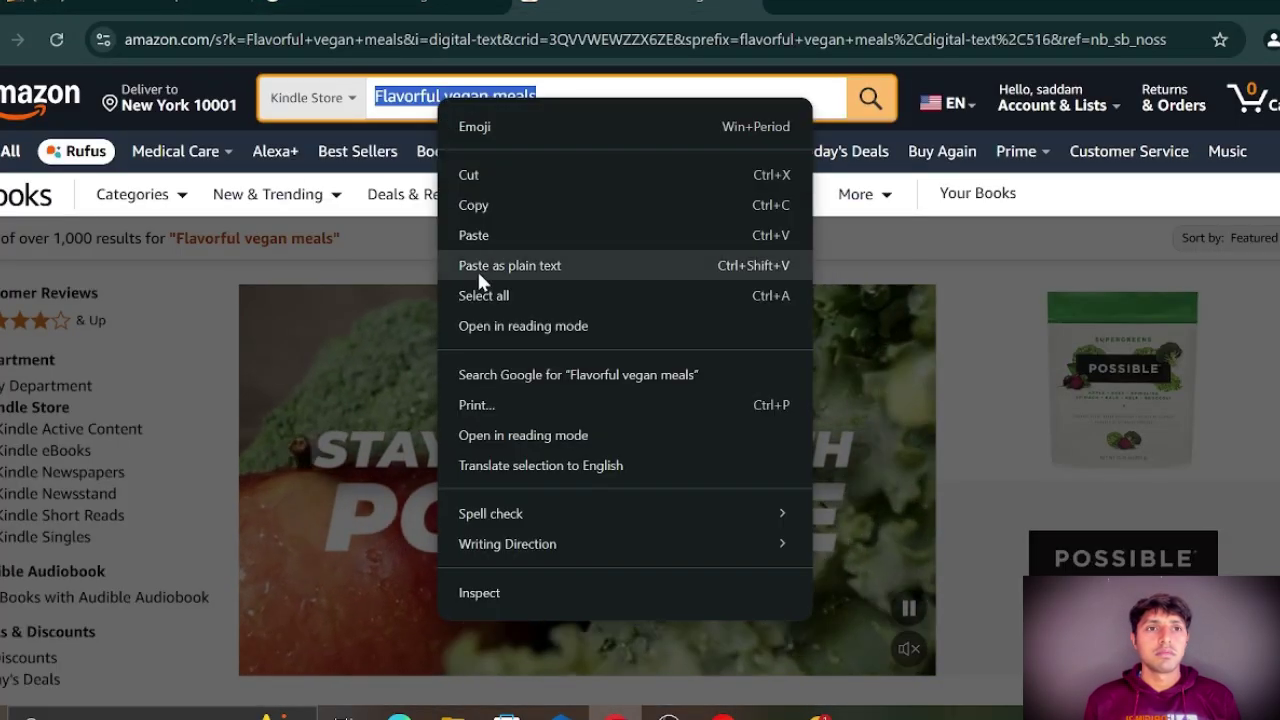
click(480, 233)
key(Return)
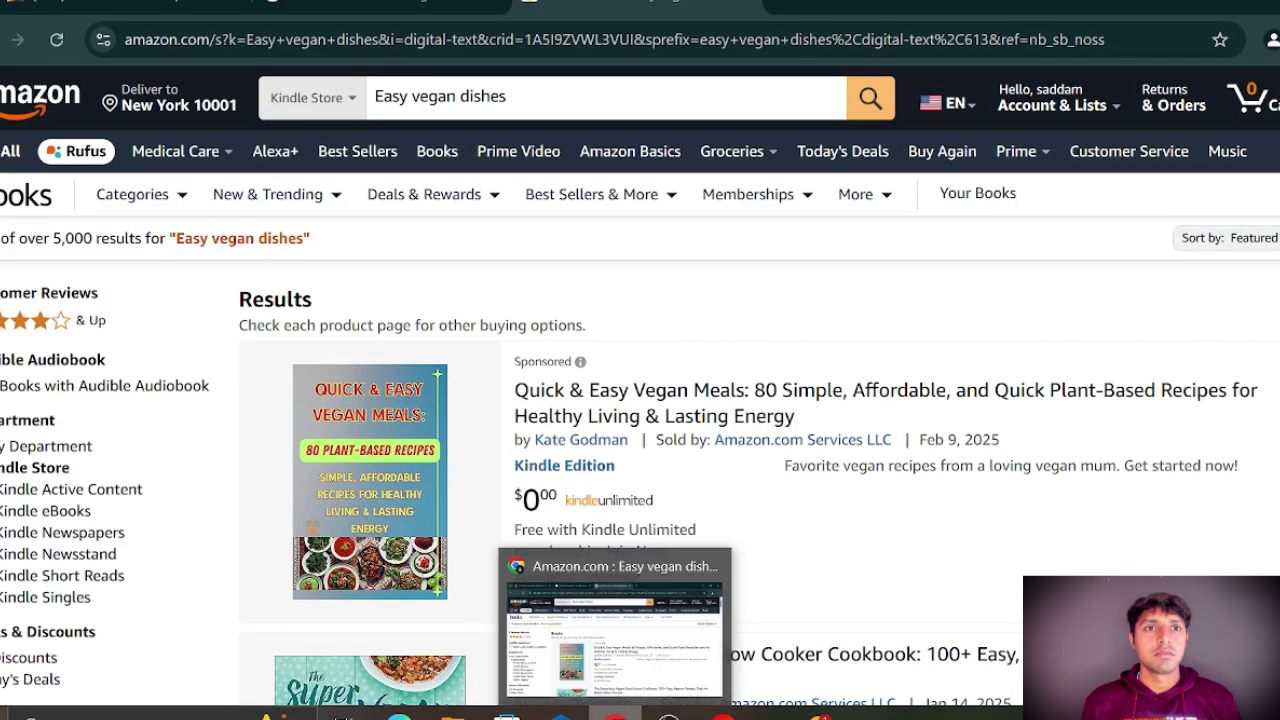
Copy Vegan cookbook from the WPS Office keyword list and search Amazon's Kindle Store for it.
click(614, 714)
triple_click(425, 440)
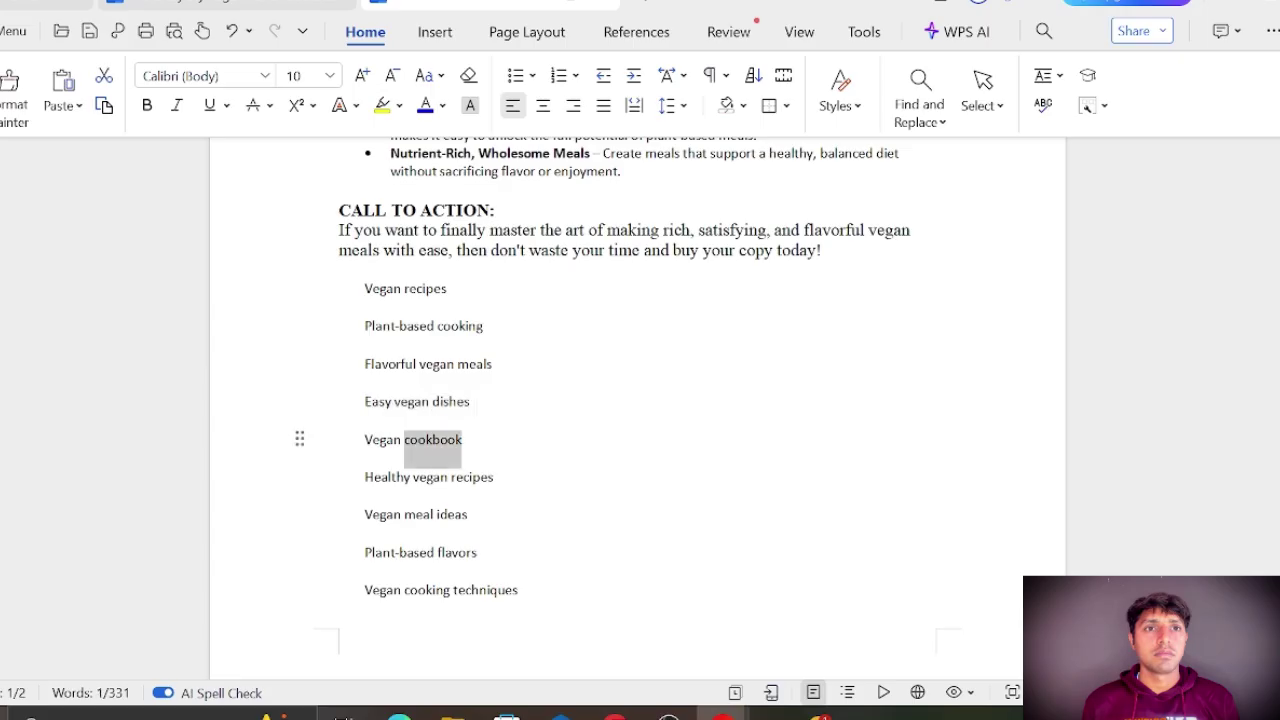
right_click(425, 440)
click(490, 33)
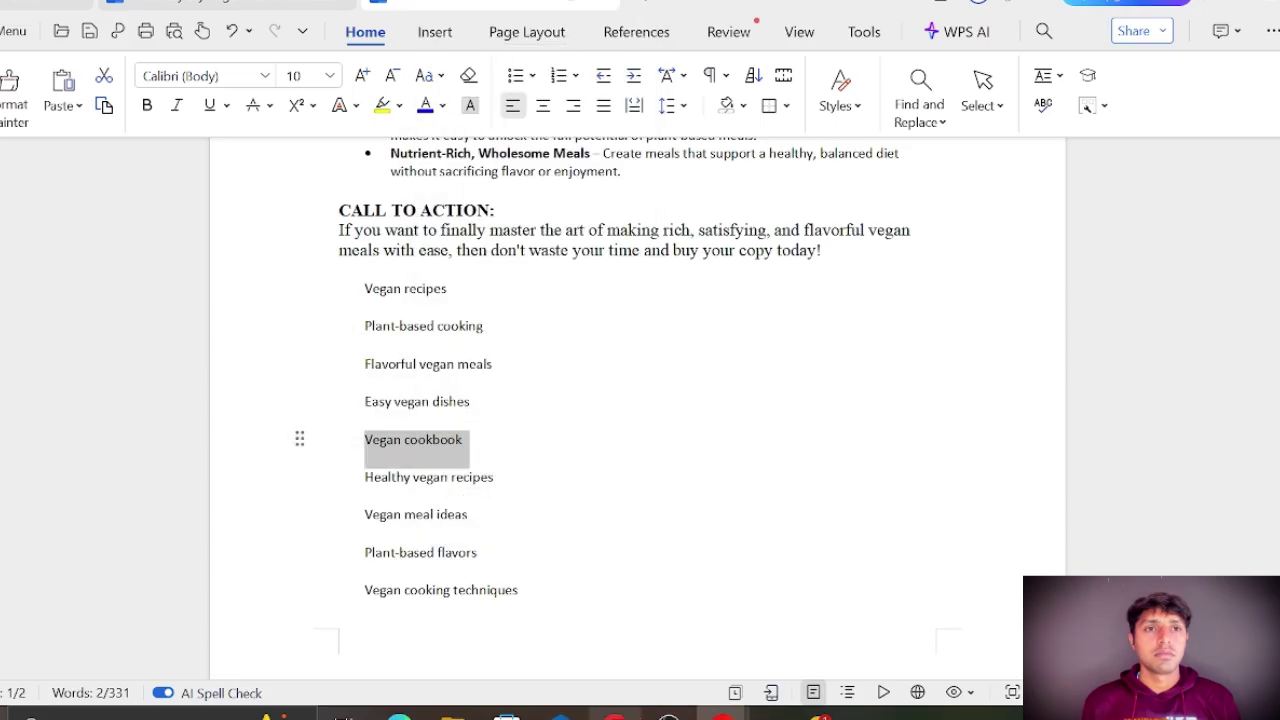
click(614, 714)
click(508, 96)
drag(508, 96, 374, 96)
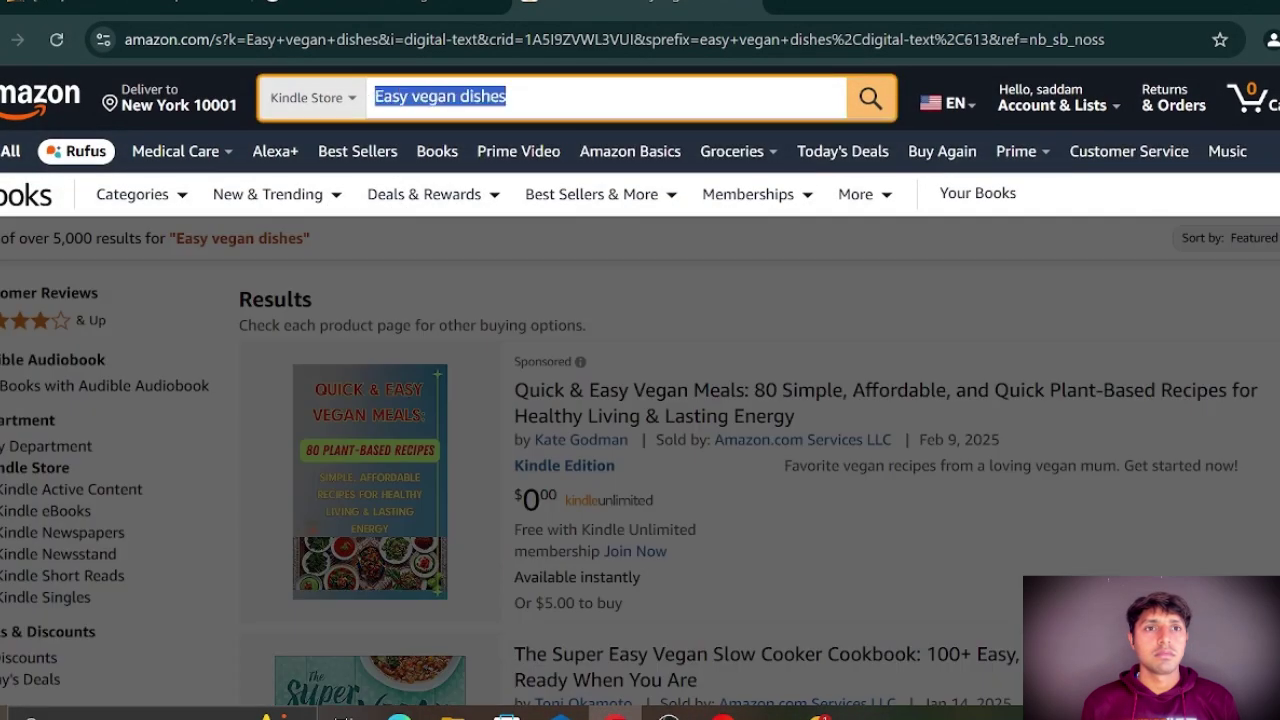
right_click(467, 95)
click(512, 229)
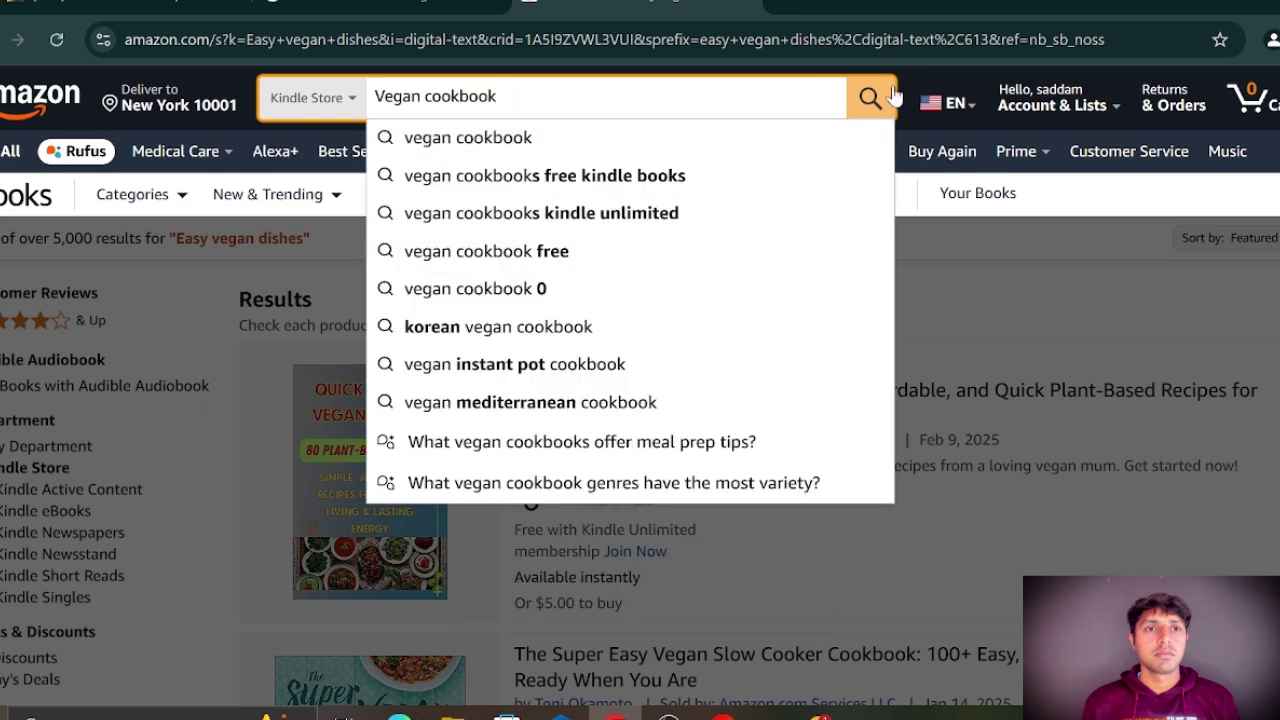
key(Return)
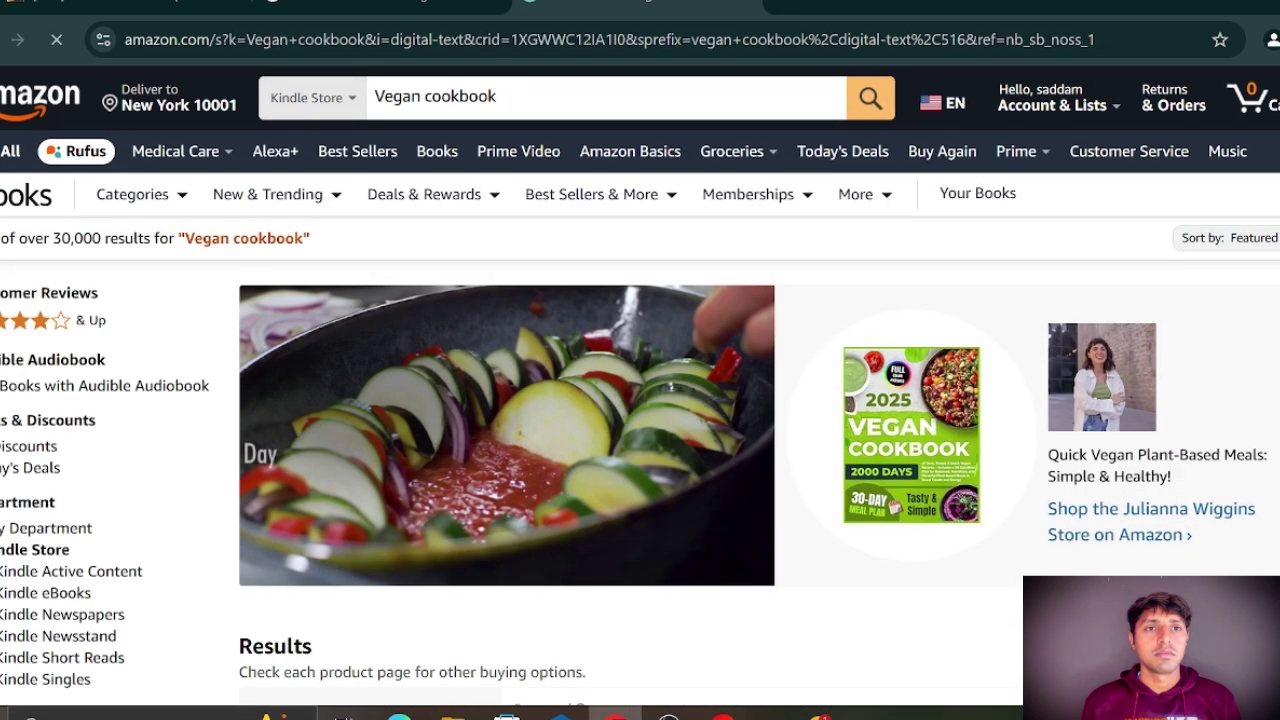
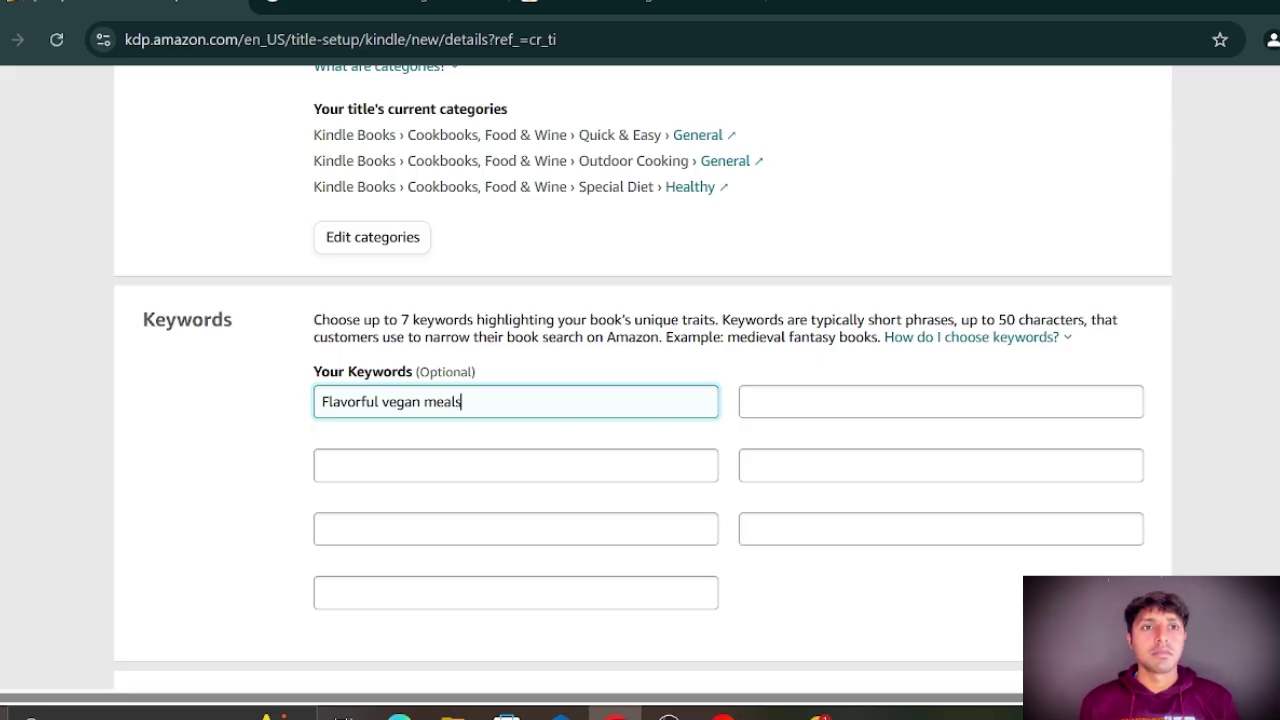
Fill the second keyword field of the KDP details form with Vegan cookbook.
drag(462, 401, 318, 402)
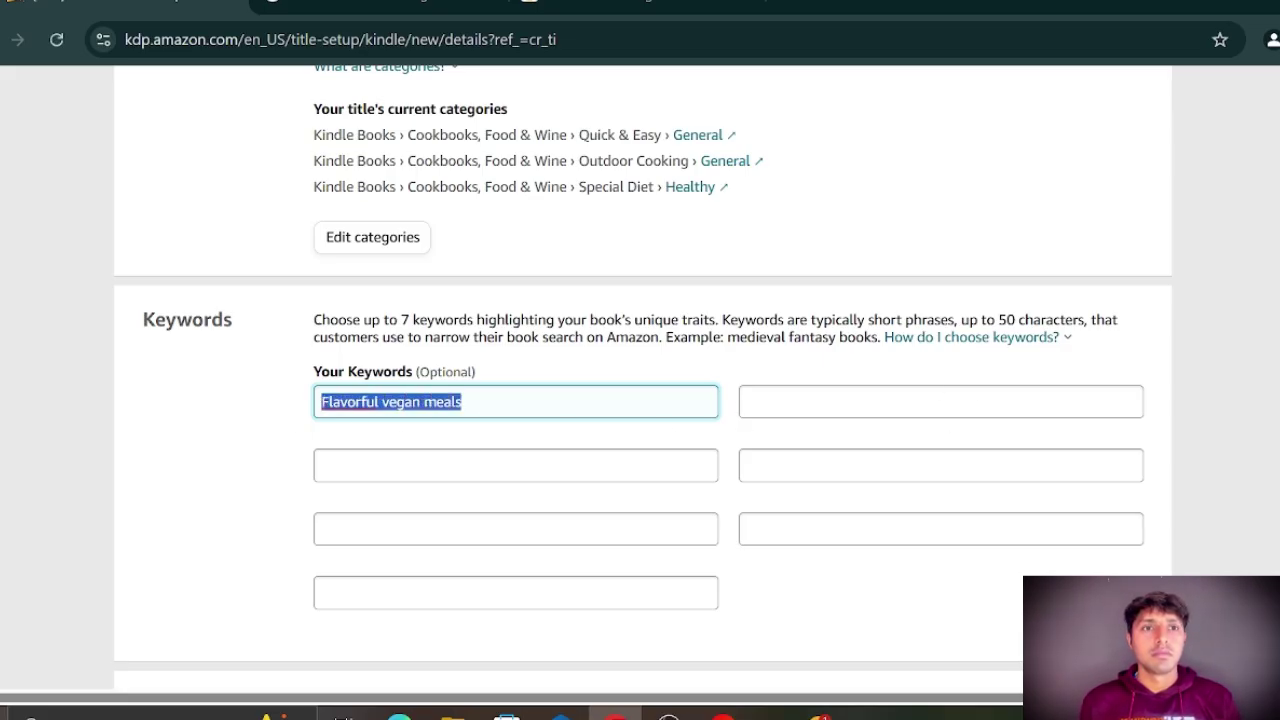
click(462, 401)
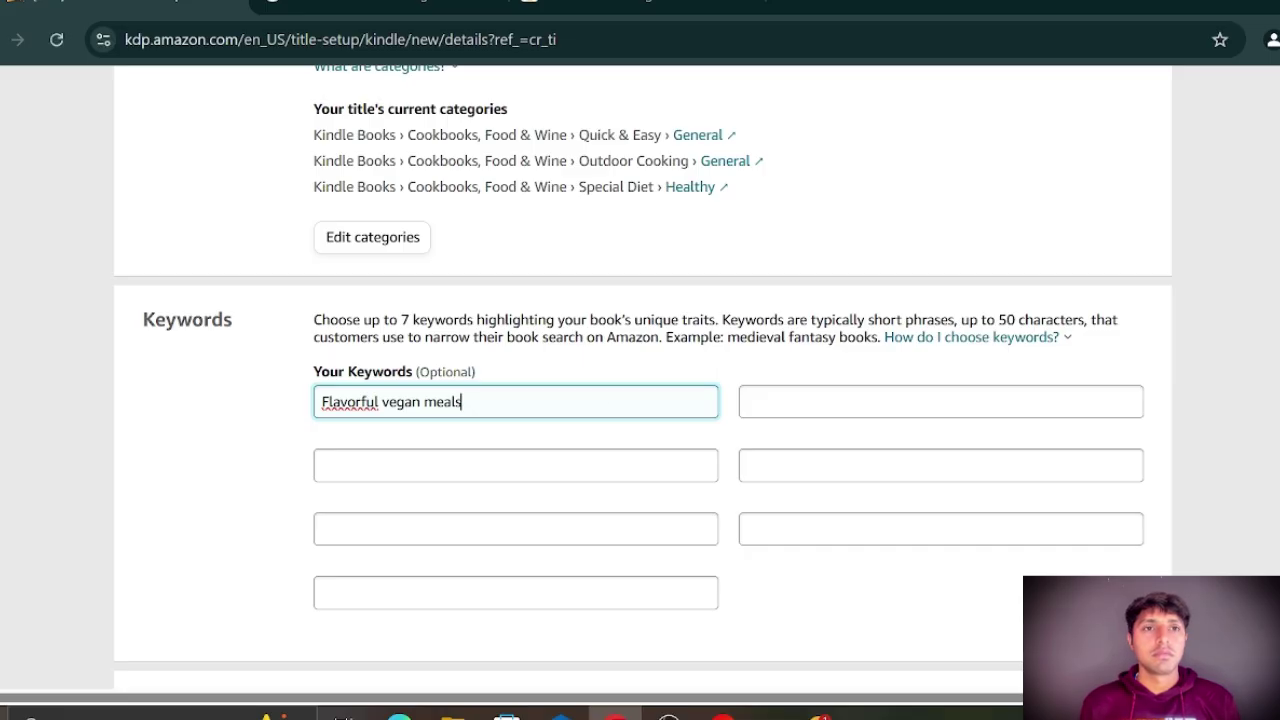
click(748, 401)
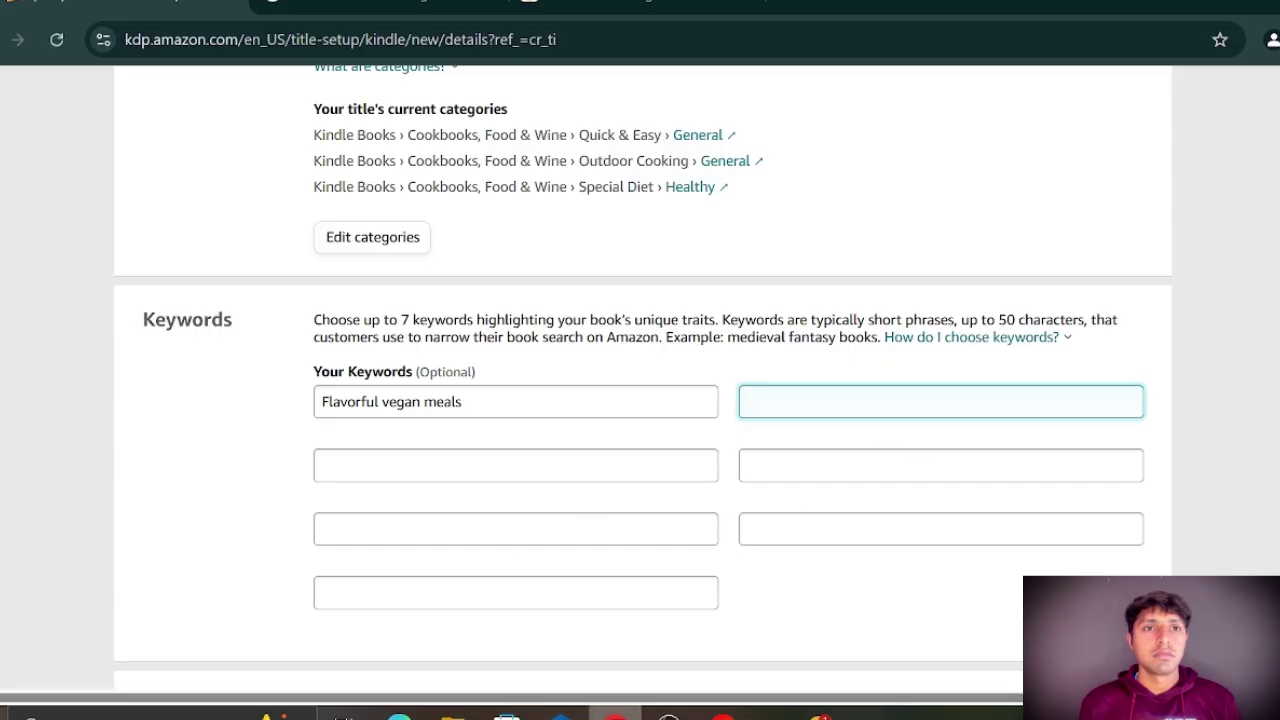
click(655, 712)
triple_click(394, 477)
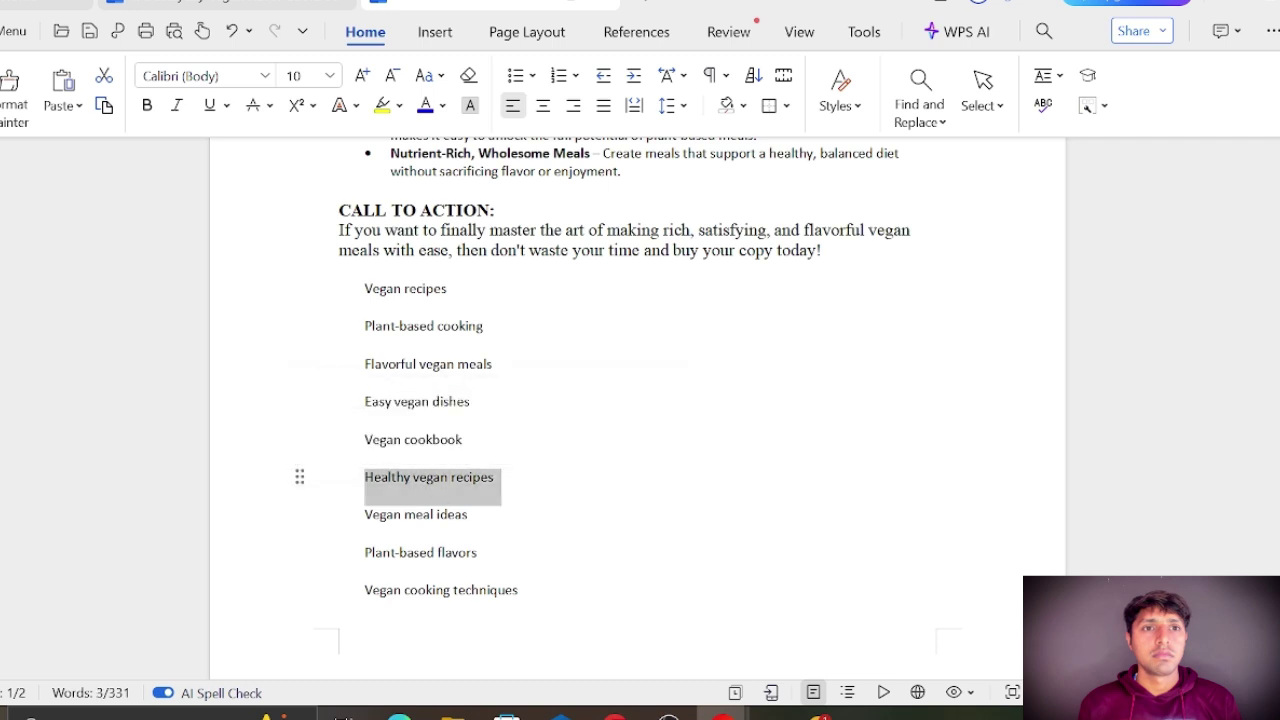
right_click(413, 484)
click(449, 587)
click(615, 712)
right_click(836, 424)
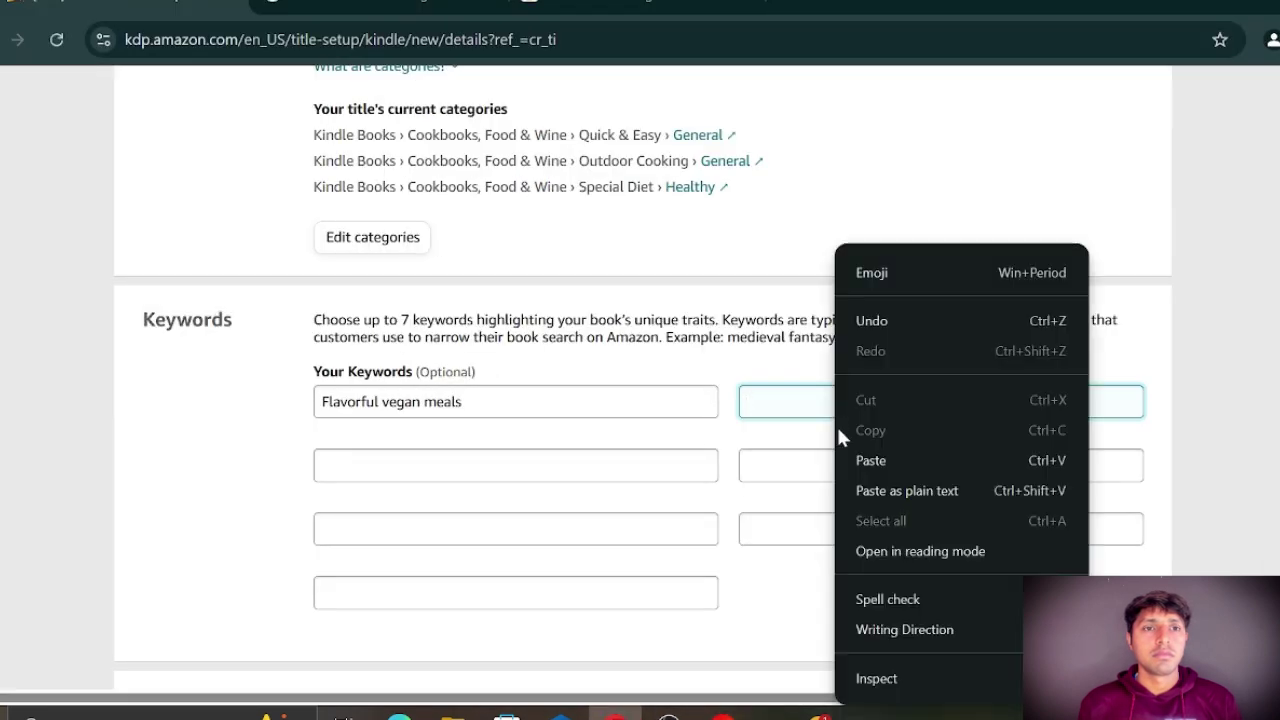
click(892, 452)
Copy Vegan meal ideas from the WPS Office keyword list and paste it into the third KDP keyword field.
key(alt+Tab)
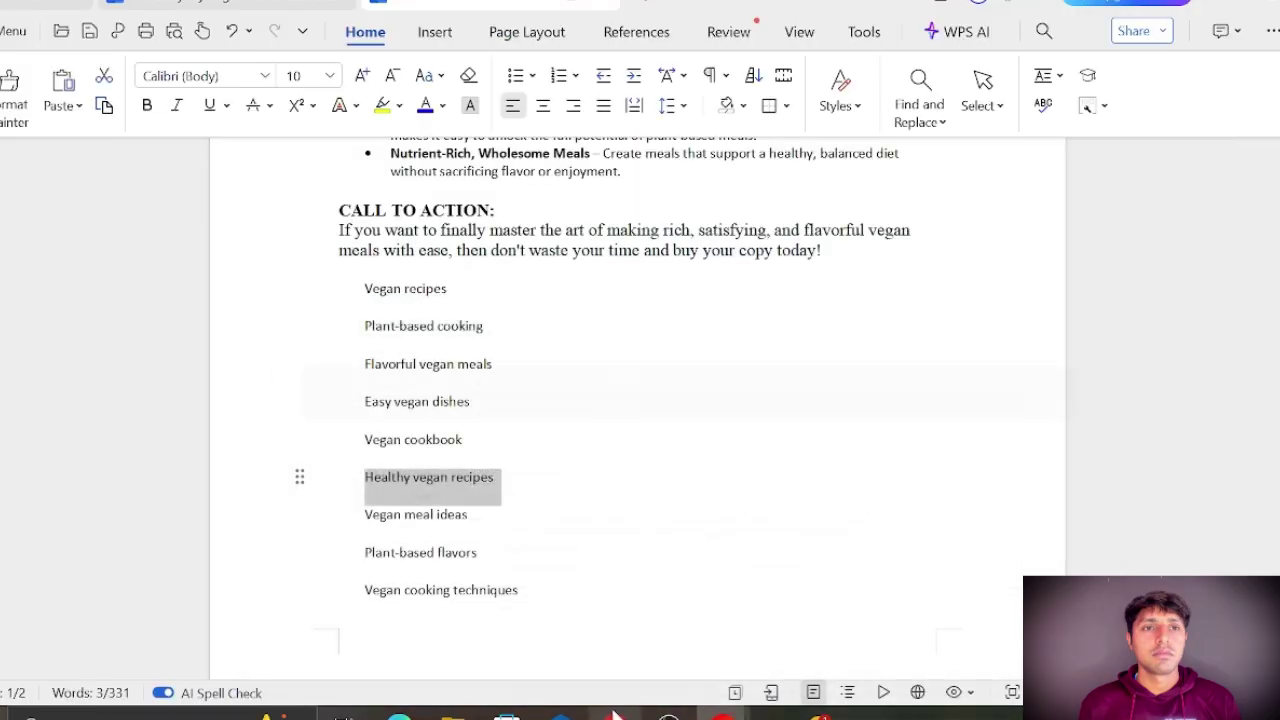
click(436, 514)
triple_click(436, 514)
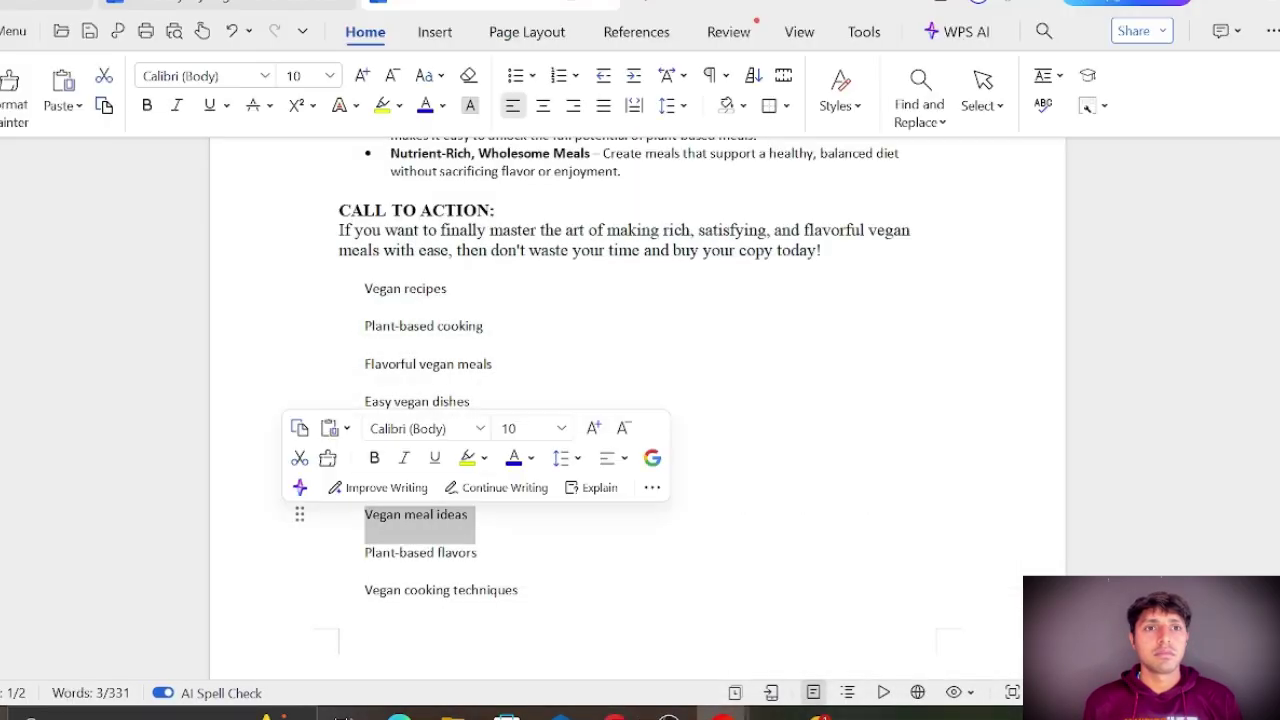
right_click(430, 514)
click(486, 117)
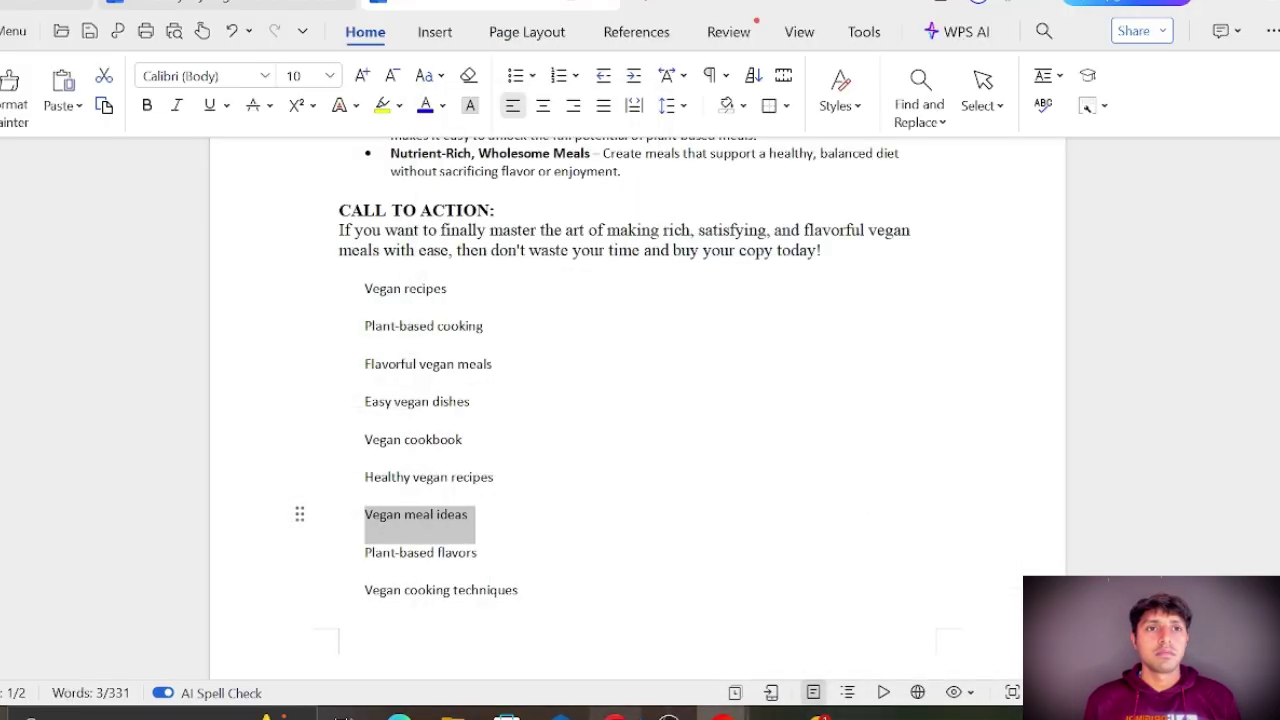
click(614, 712)
key(Tab)
right_click(548, 476)
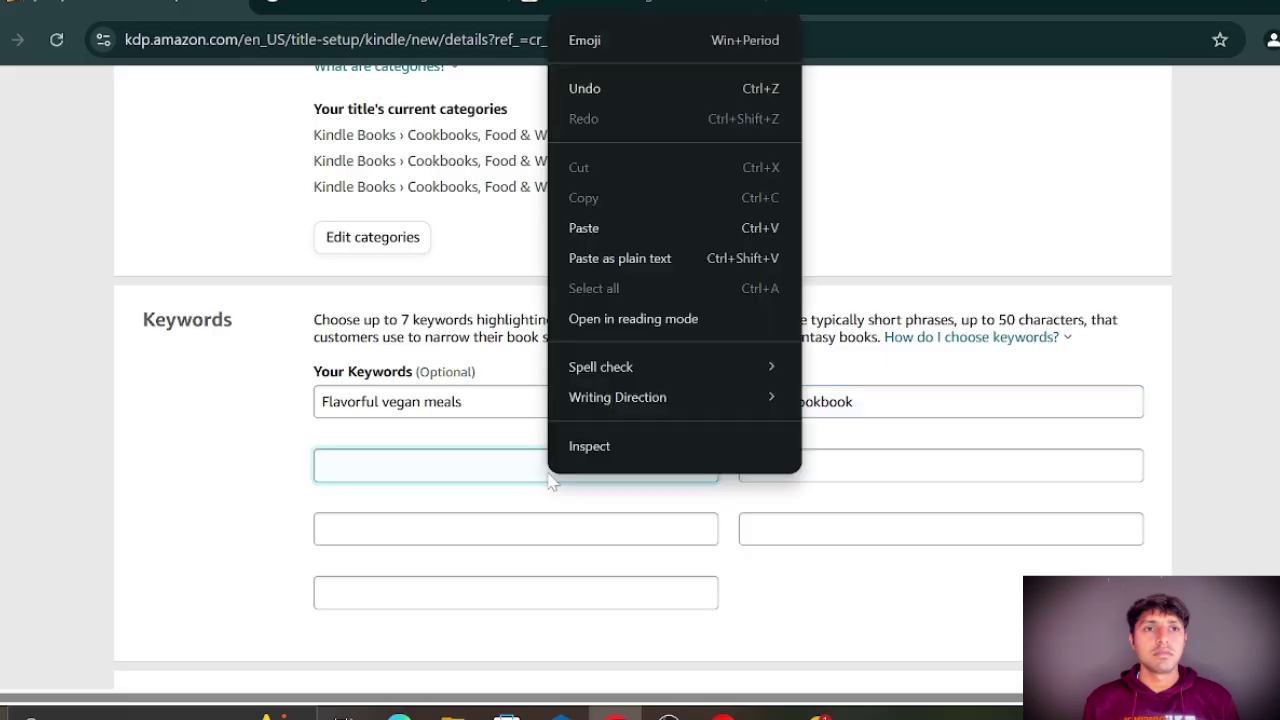
click(632, 227)
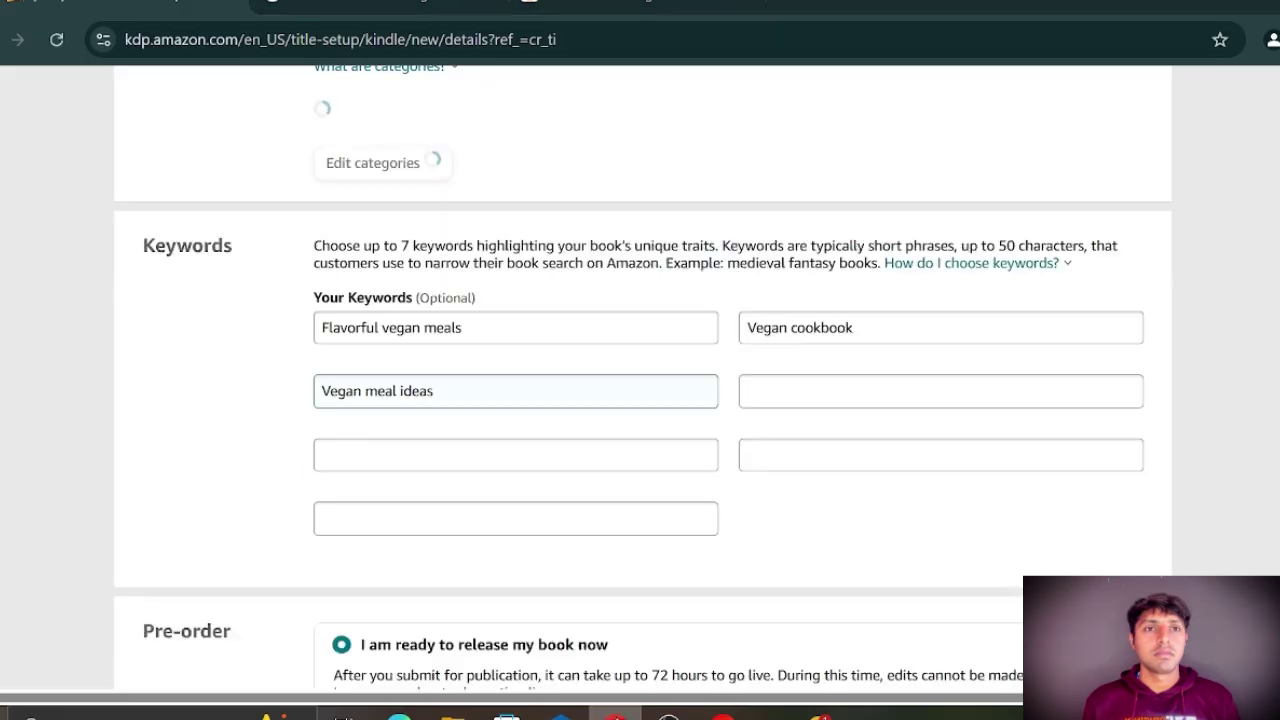
Copy Plant-based flavors from the WPS Office keyword list and paste it into the fourth KDP keyword field.
click(614, 712)
triple_click(455, 552)
right_click(456, 556)
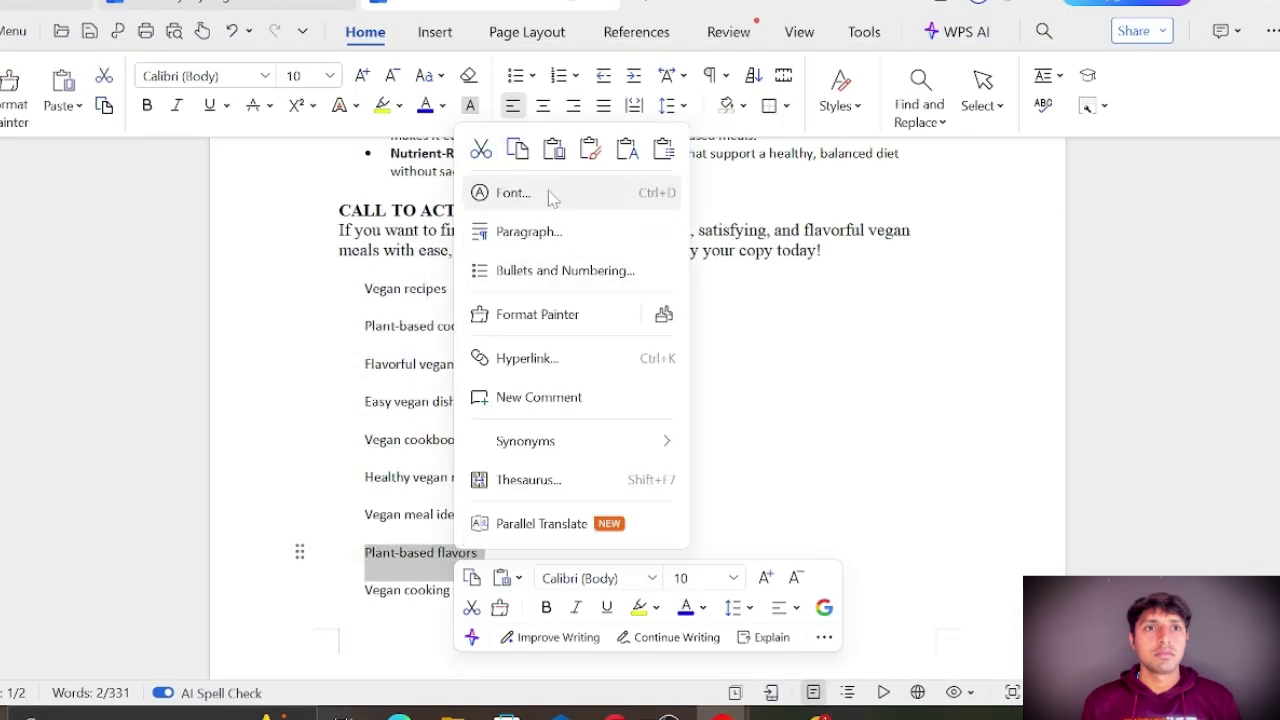
click(519, 152)
key(alt+Tab)
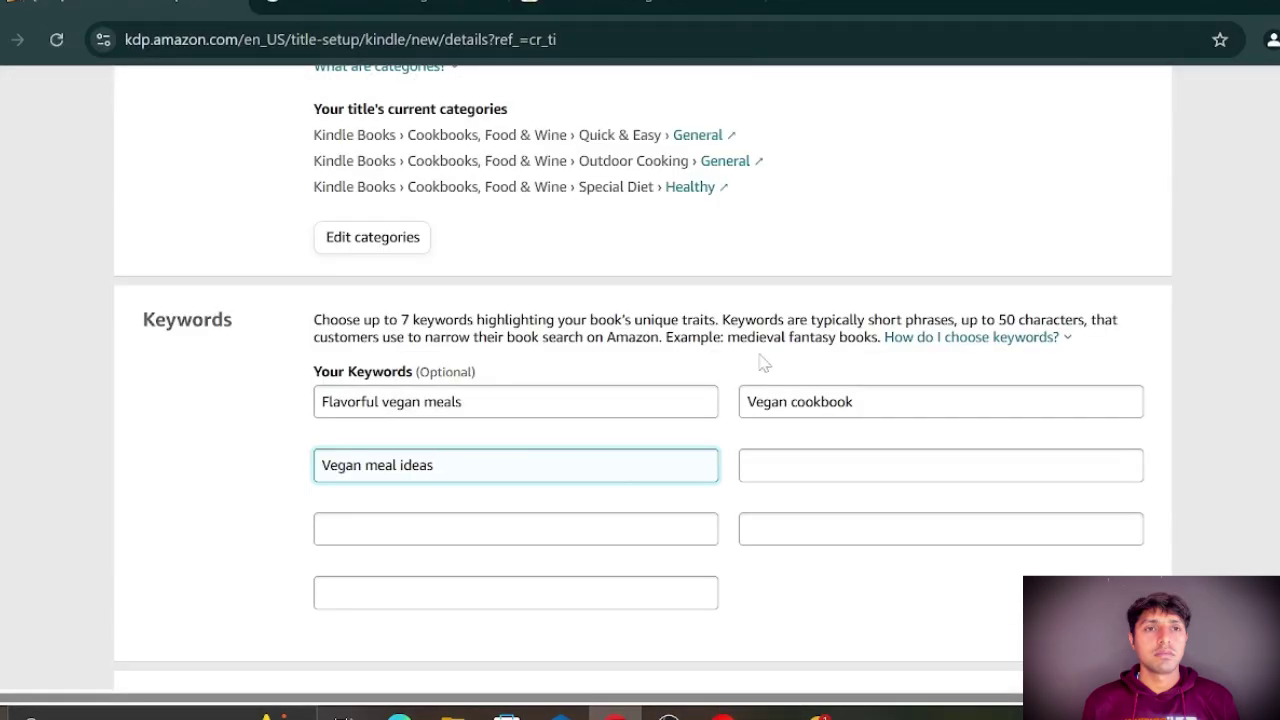
click(790, 466)
right_click(790, 468)
click(866, 226)
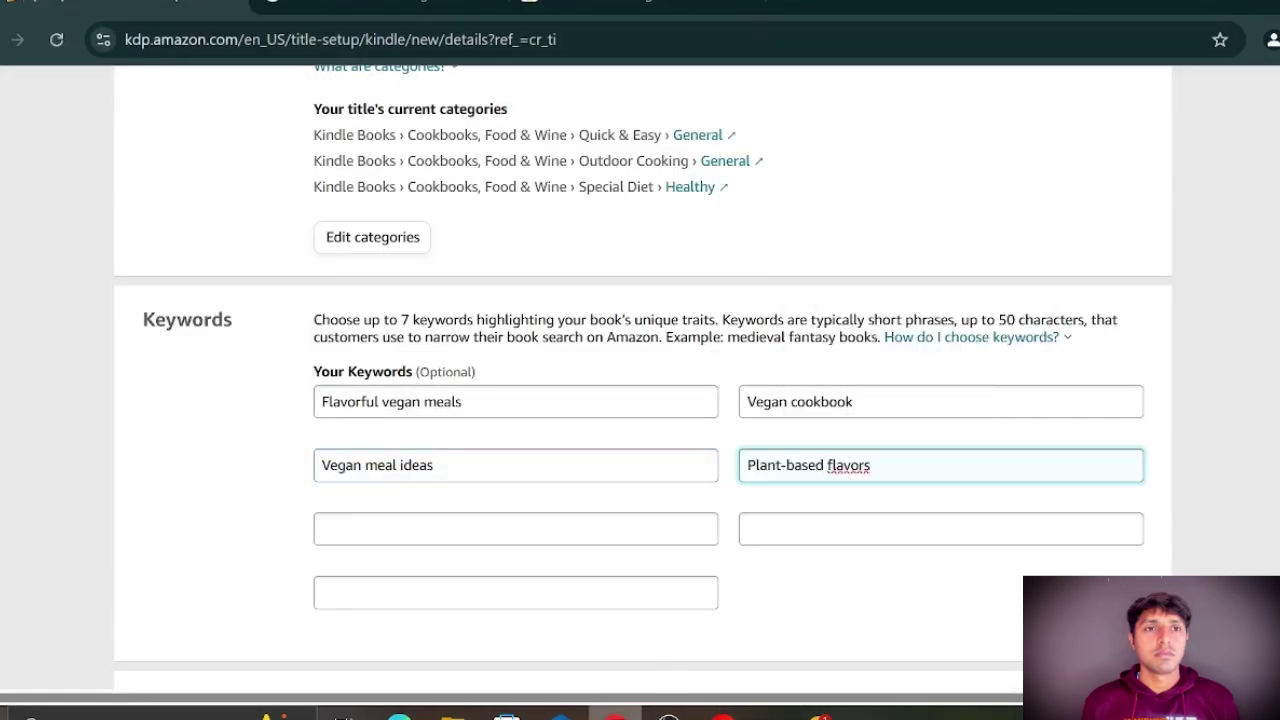
Copy Vegan cooking techniques from the WPS Office keyword list and paste it into the fifth KDP keyword field.
click(614, 712)
triple_click(491, 590)
right_click(500, 590)
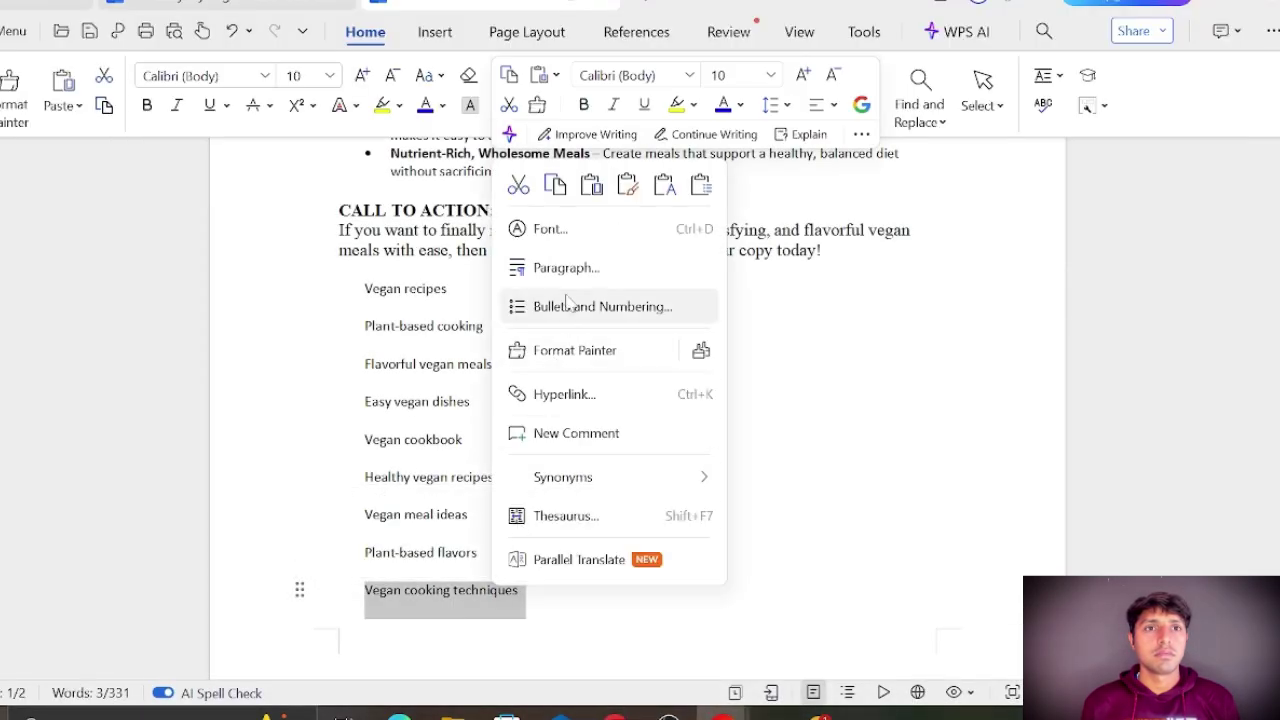
click(554, 183)
click(614, 712)
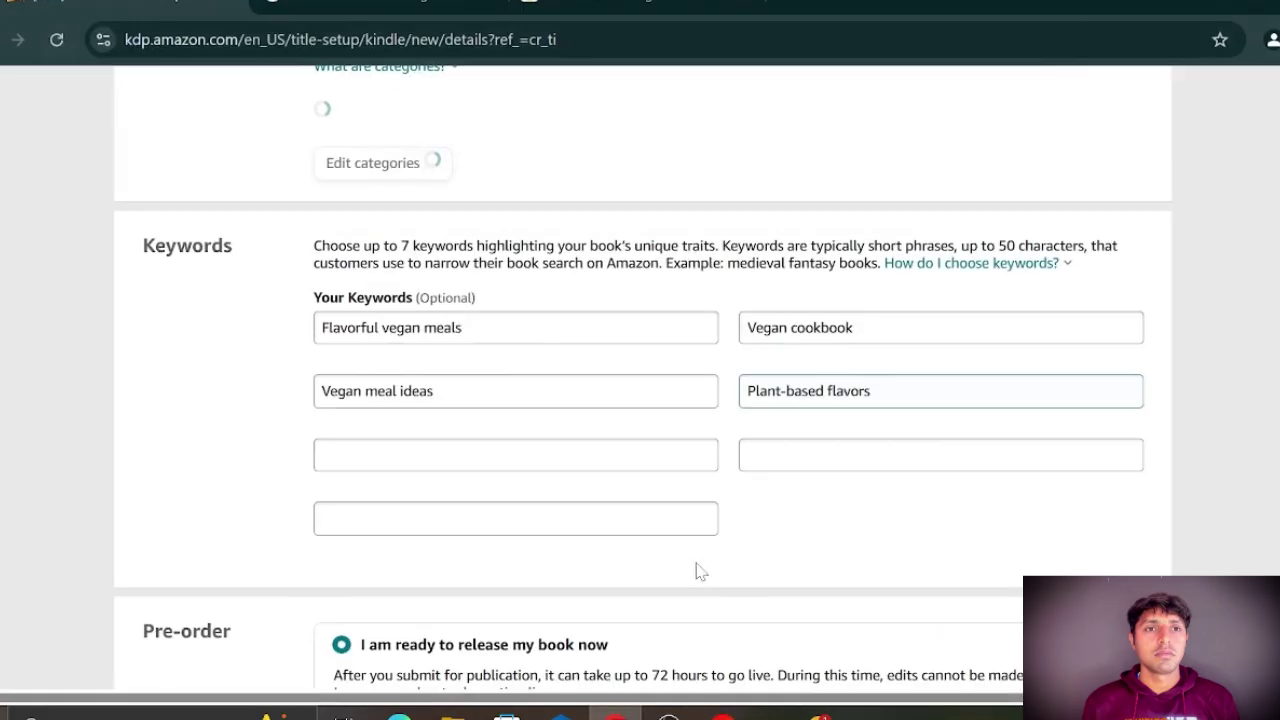
click(515, 530)
right_click(510, 532)
click(600, 289)
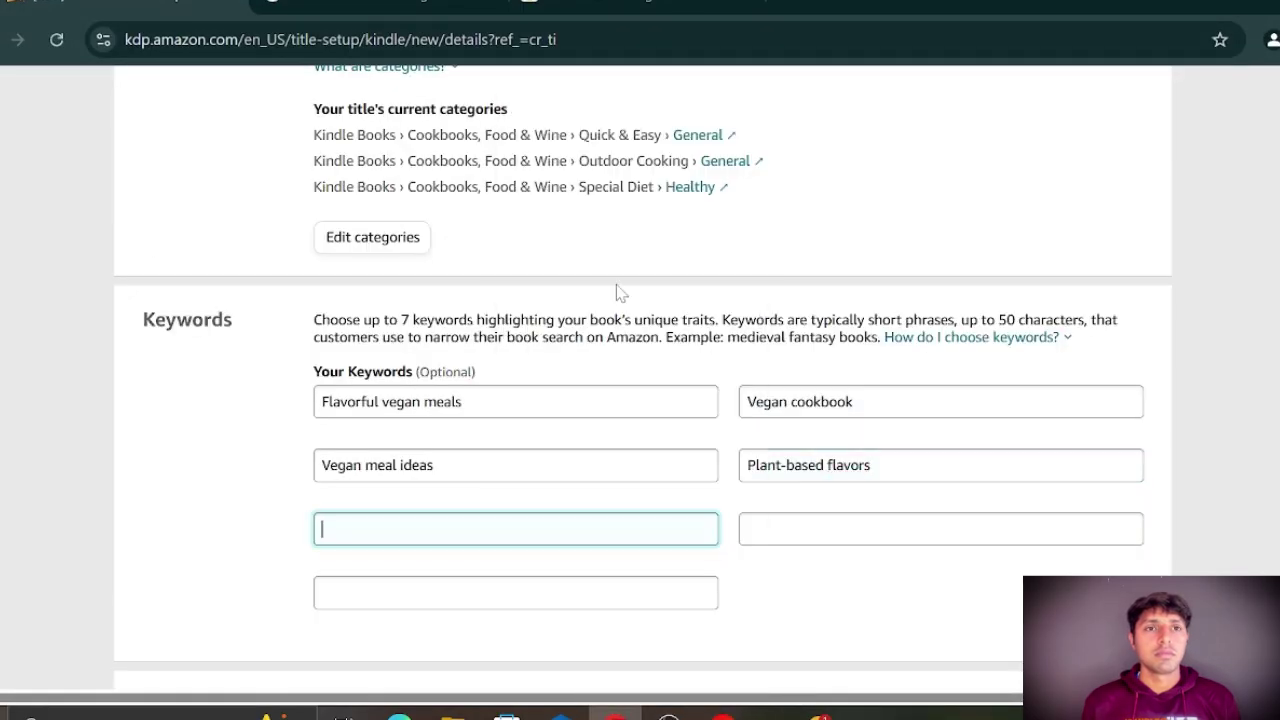
Paste Vegan cooking techniques into the sixth and seventh keyword fields as well.
scroll(771, 560, down, 1)
right_click(766, 528)
click(743, 443)
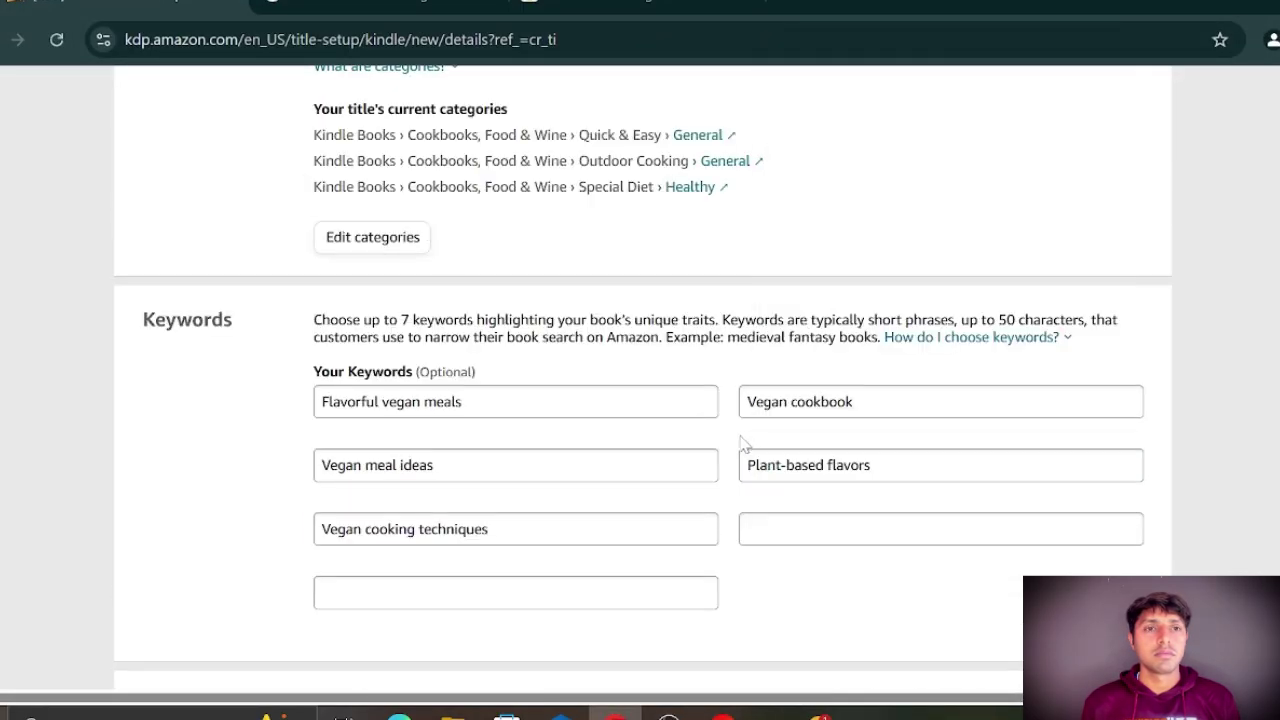
right_click(768, 530)
click(832, 274)
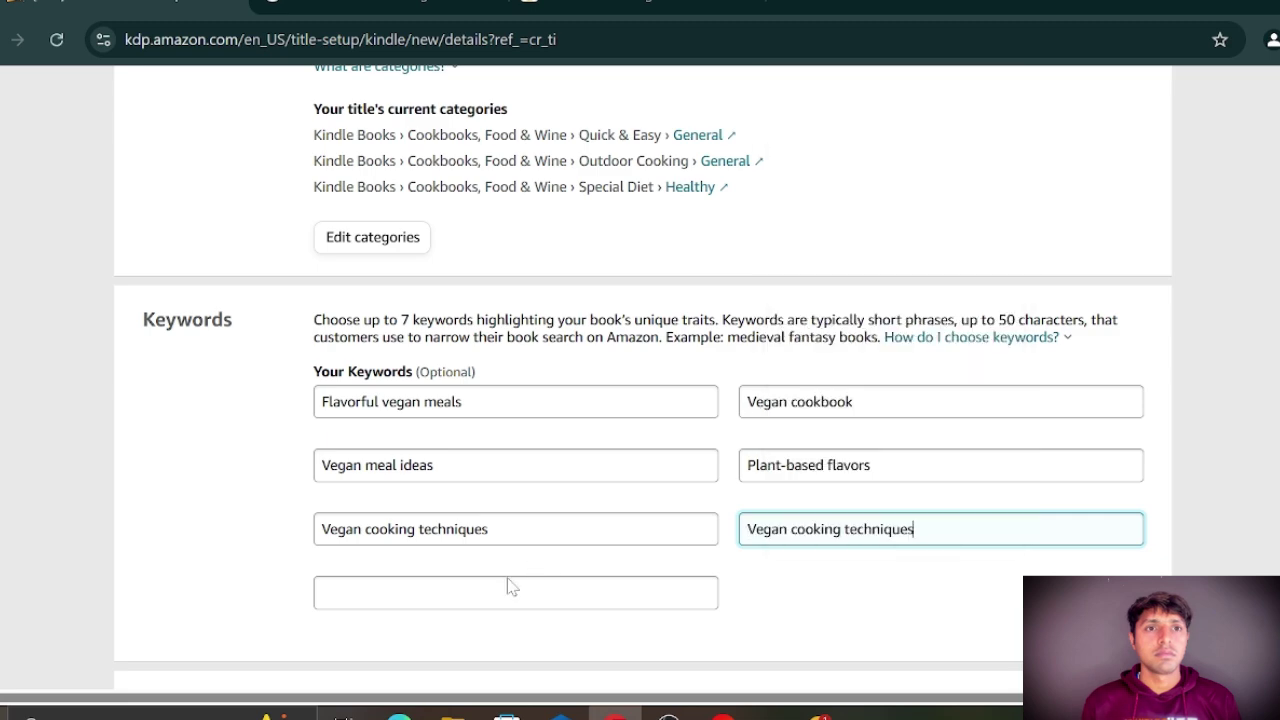
click(481, 604)
right_click(481, 604)
click(423, 531)
click(420, 592)
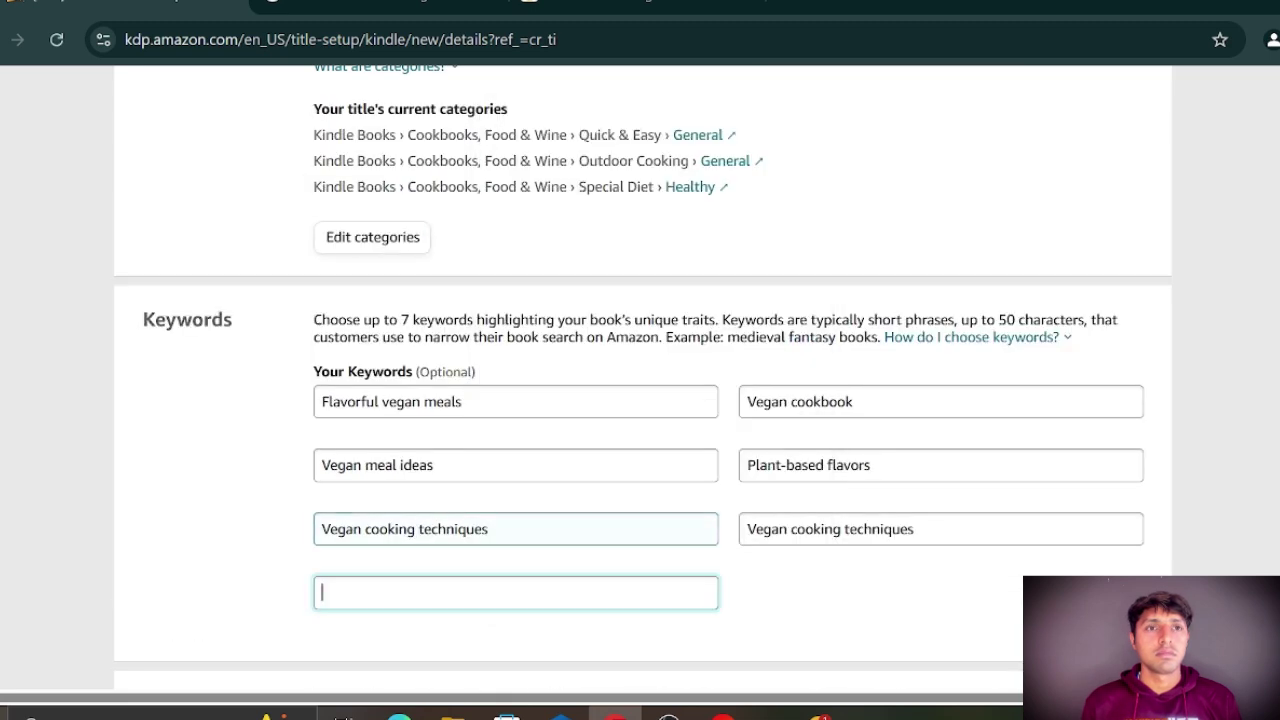
right_click(413, 592)
click(471, 336)
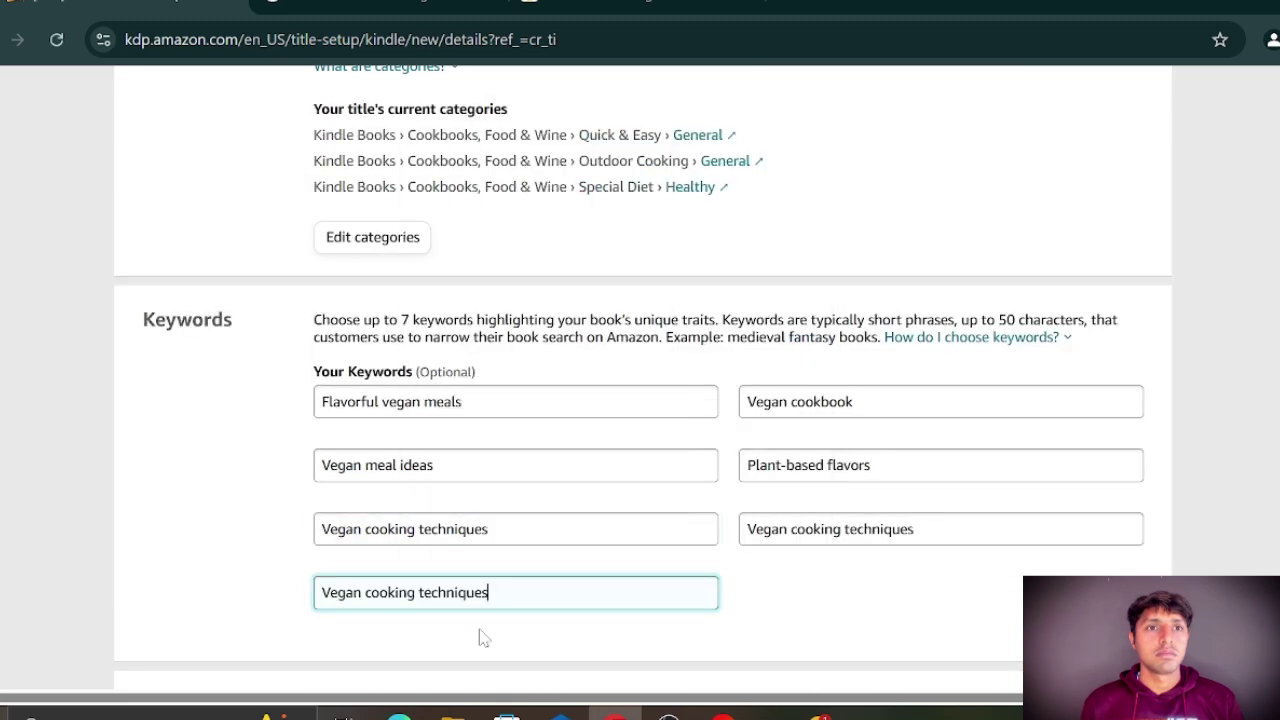
Save the eBook details and continue to the Kindle eBook Content page.
click(804, 603)
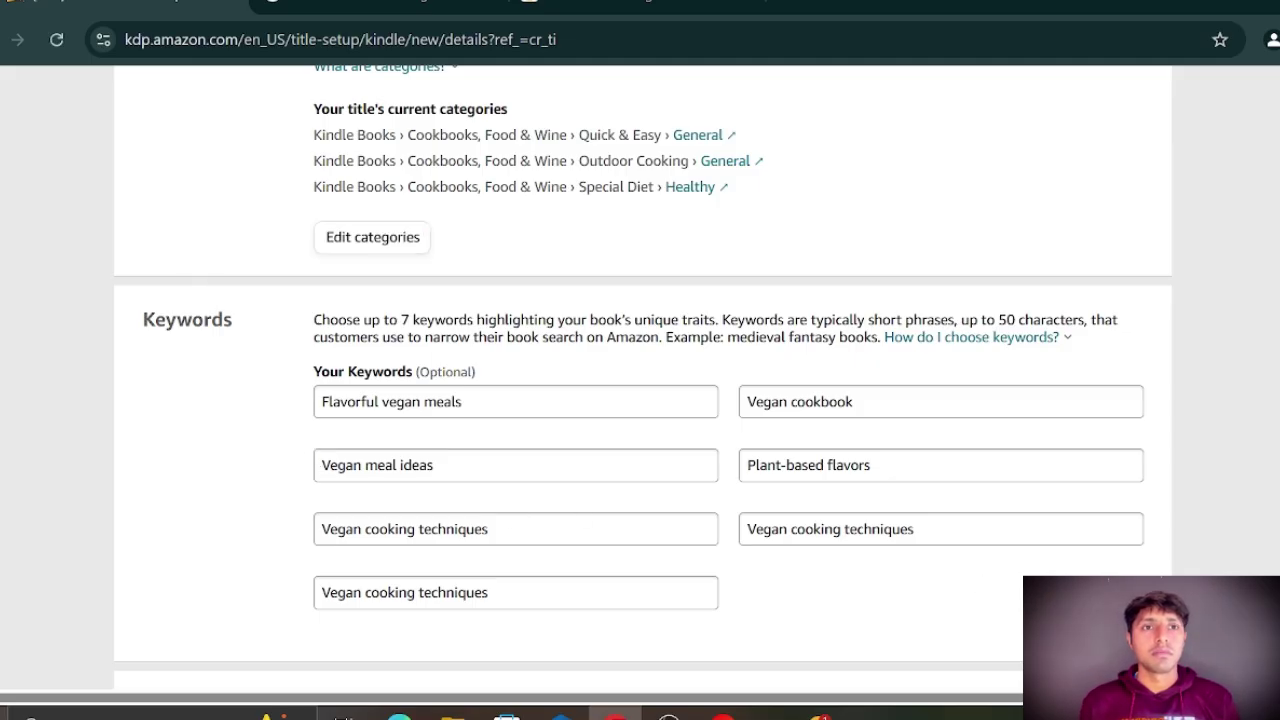
scroll(863, 560, down, 5)
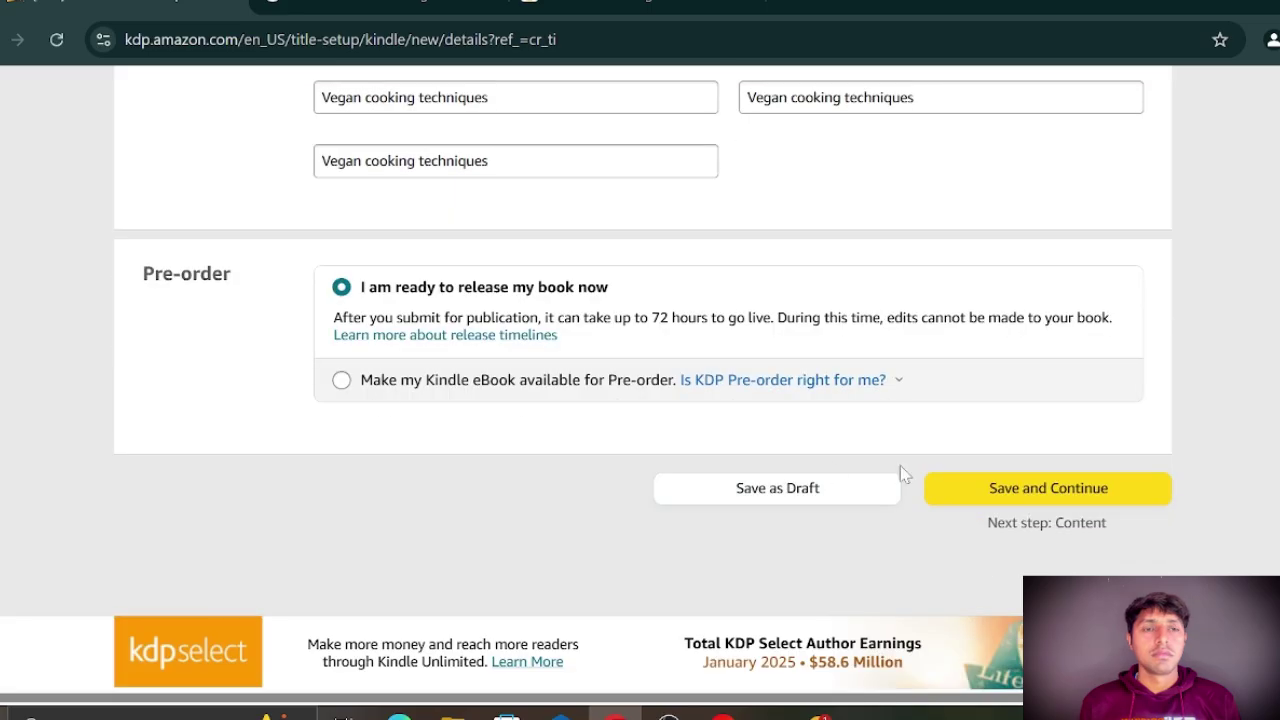
click(1042, 489)
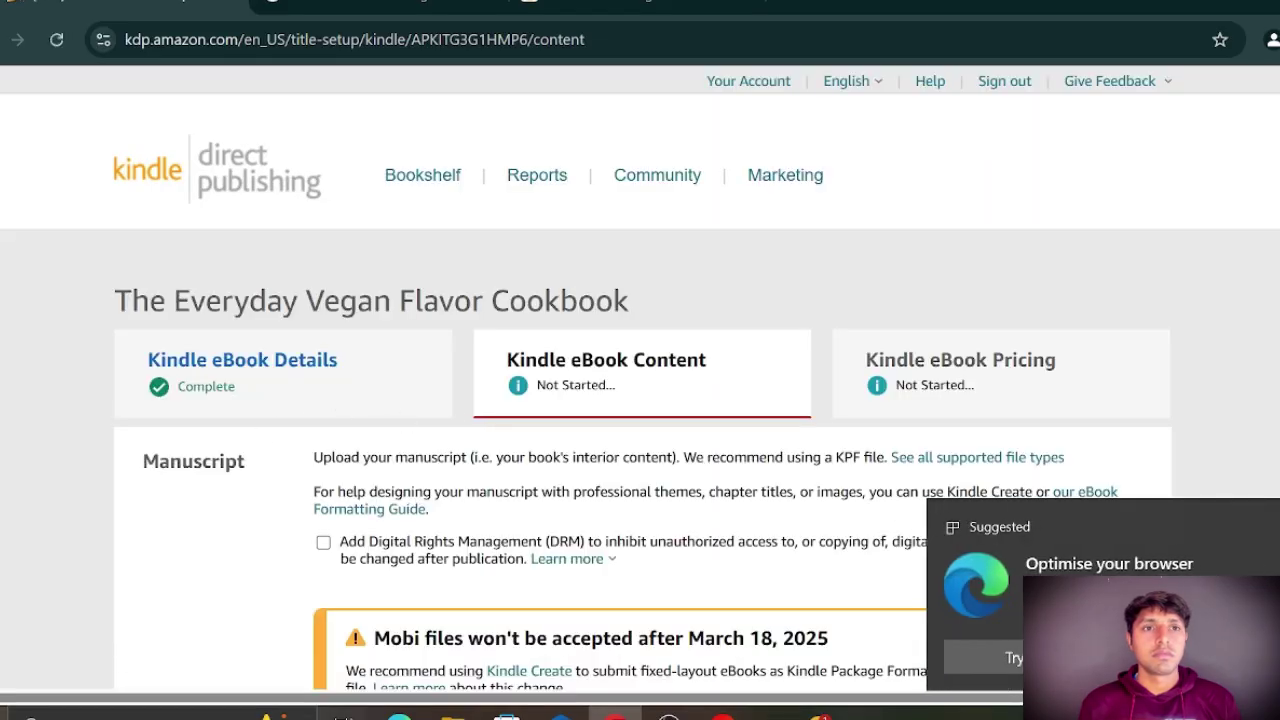
drag(518, 360, 737, 374)
Upload The Everyday Vegan Flavor Cookbook from the Downloads folder as the manuscript.
scroll(737, 374, down, 2)
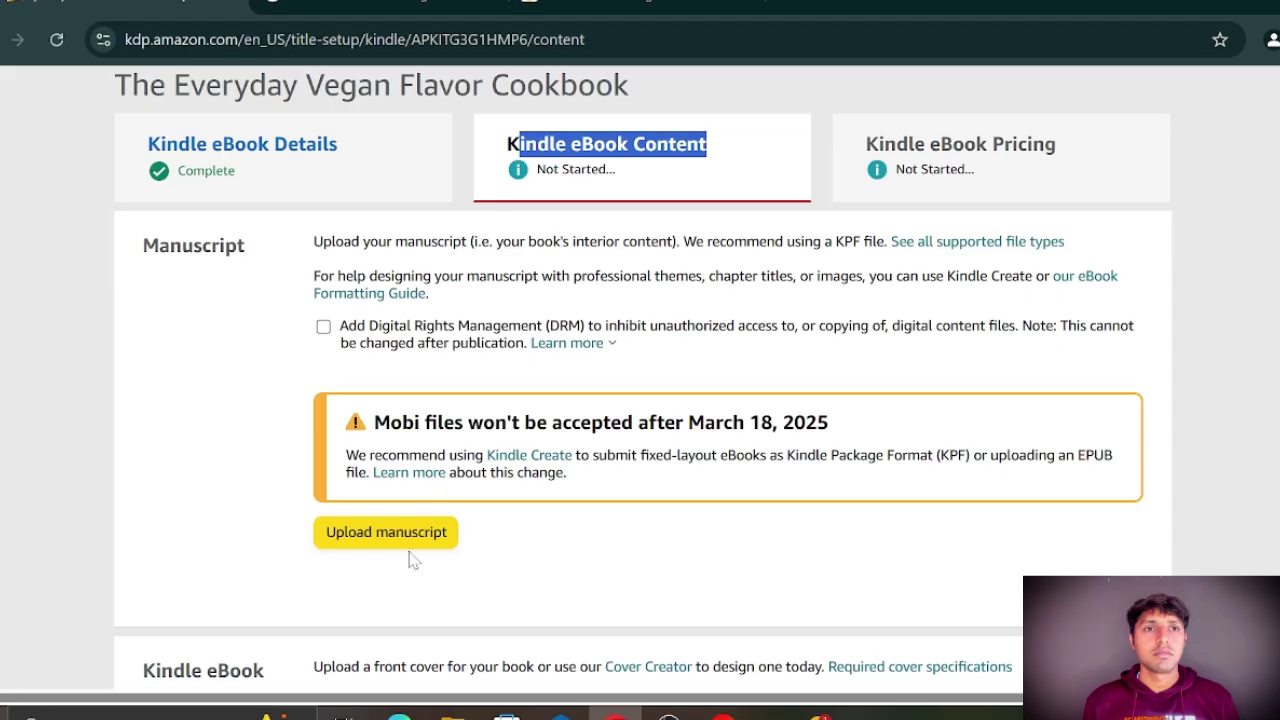
click(360, 535)
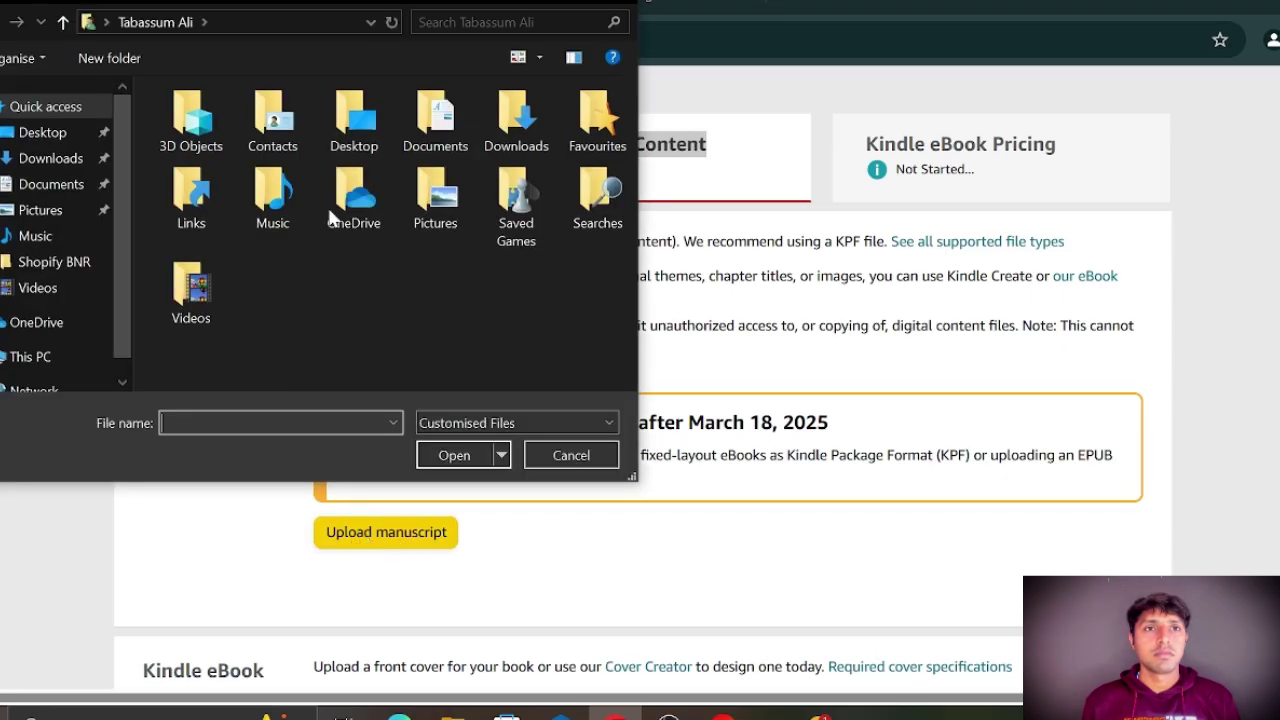
double_click(516, 125)
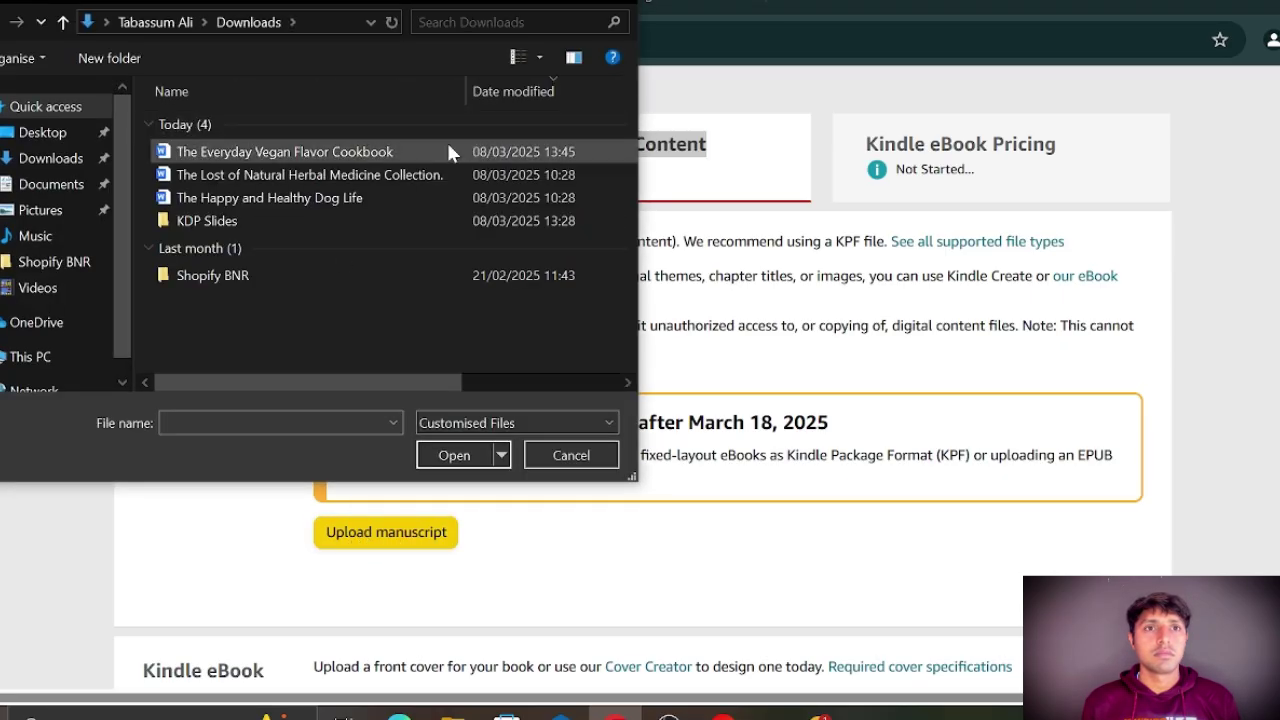
click(317, 151)
click(452, 455)
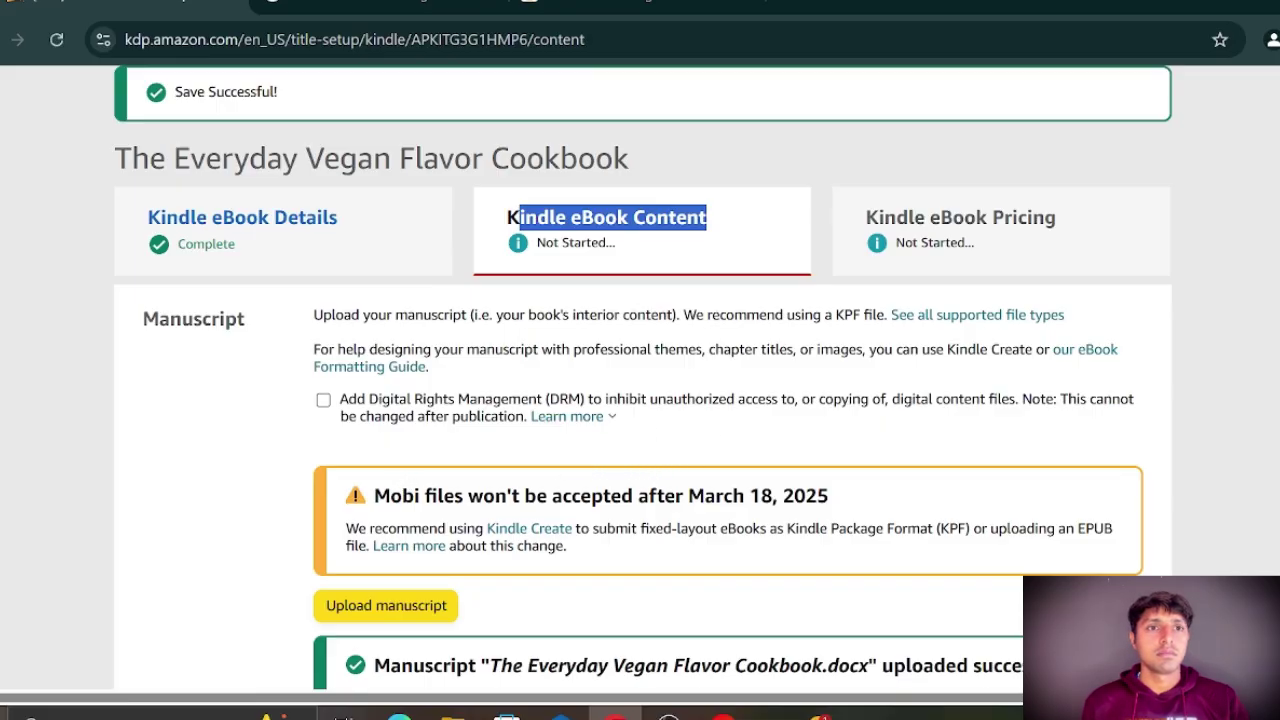
Examine the manuscript notice about Mobi files, its cutoff date, and the recommended KPF and EPUB formats.
drag(373, 500, 415, 497)
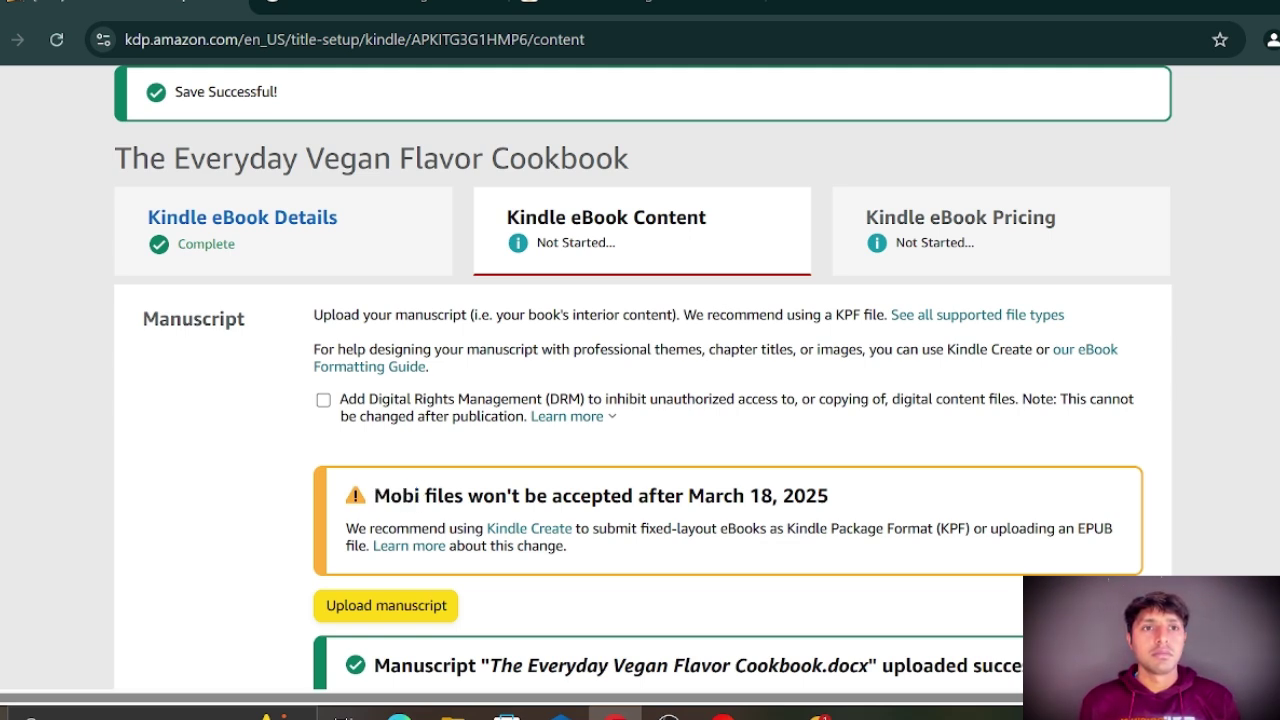
drag(373, 496, 425, 496)
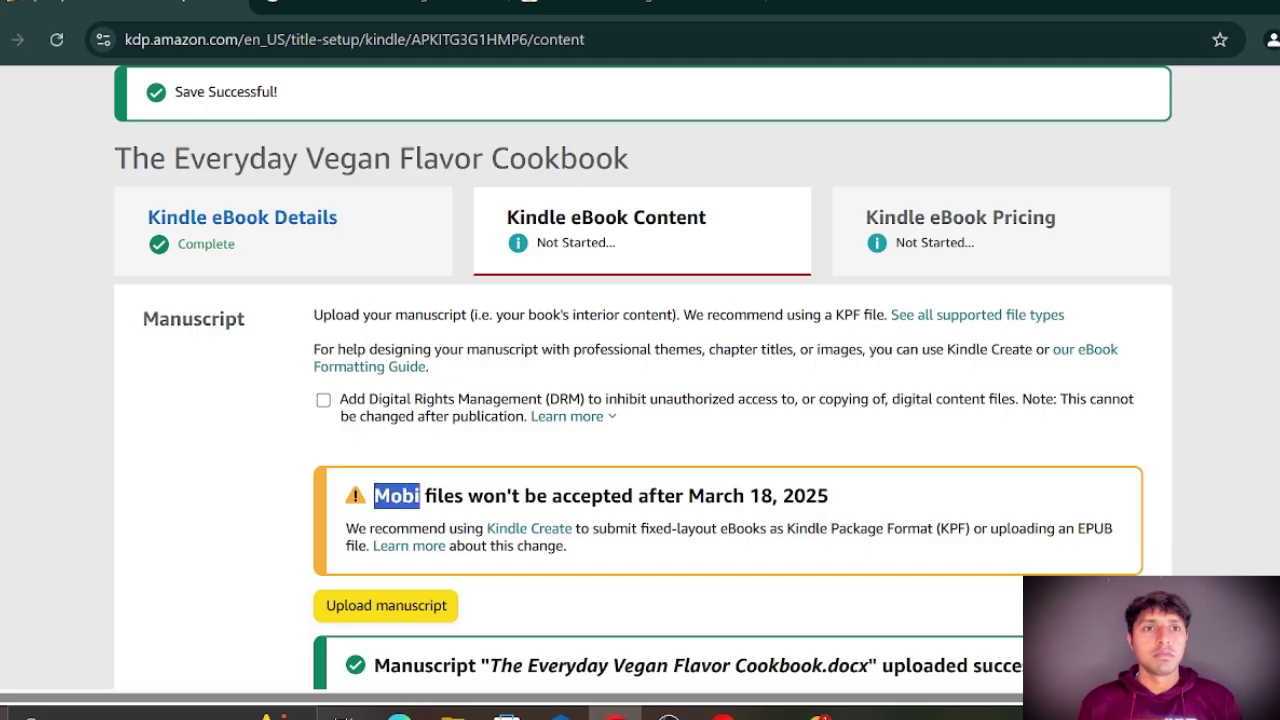
drag(749, 496, 821, 513)
click(884, 503)
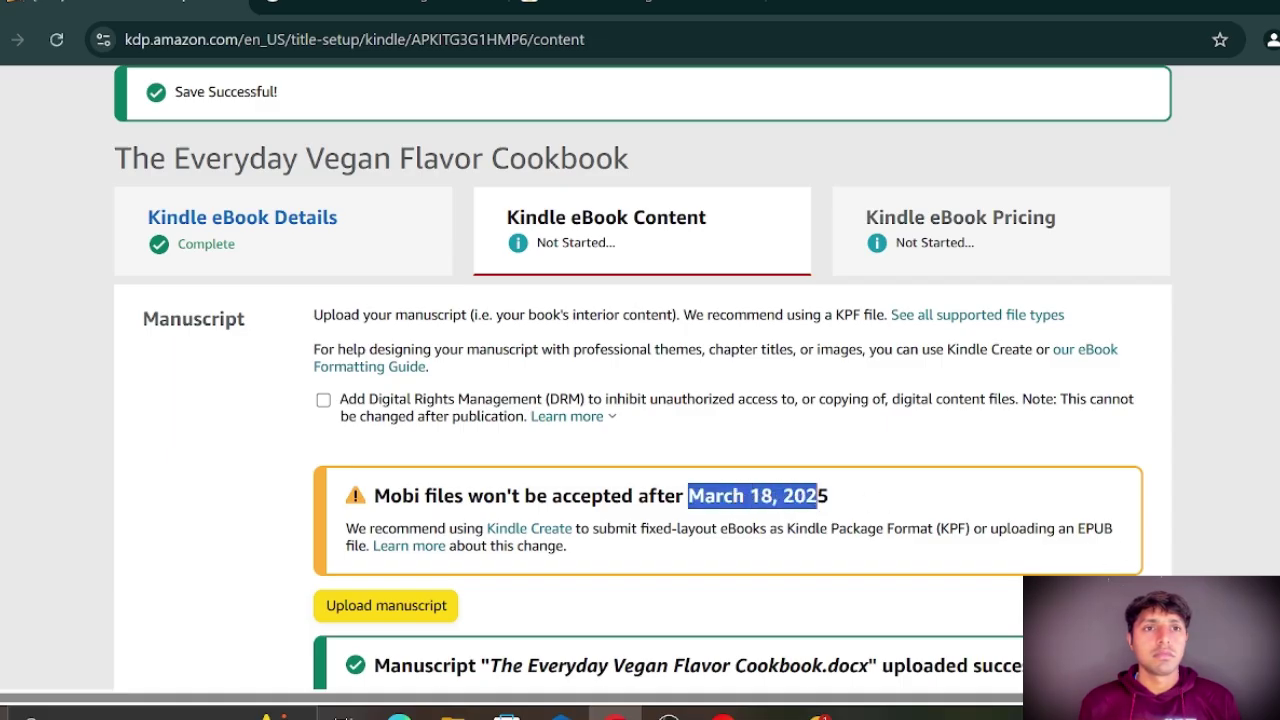
click(688, 495)
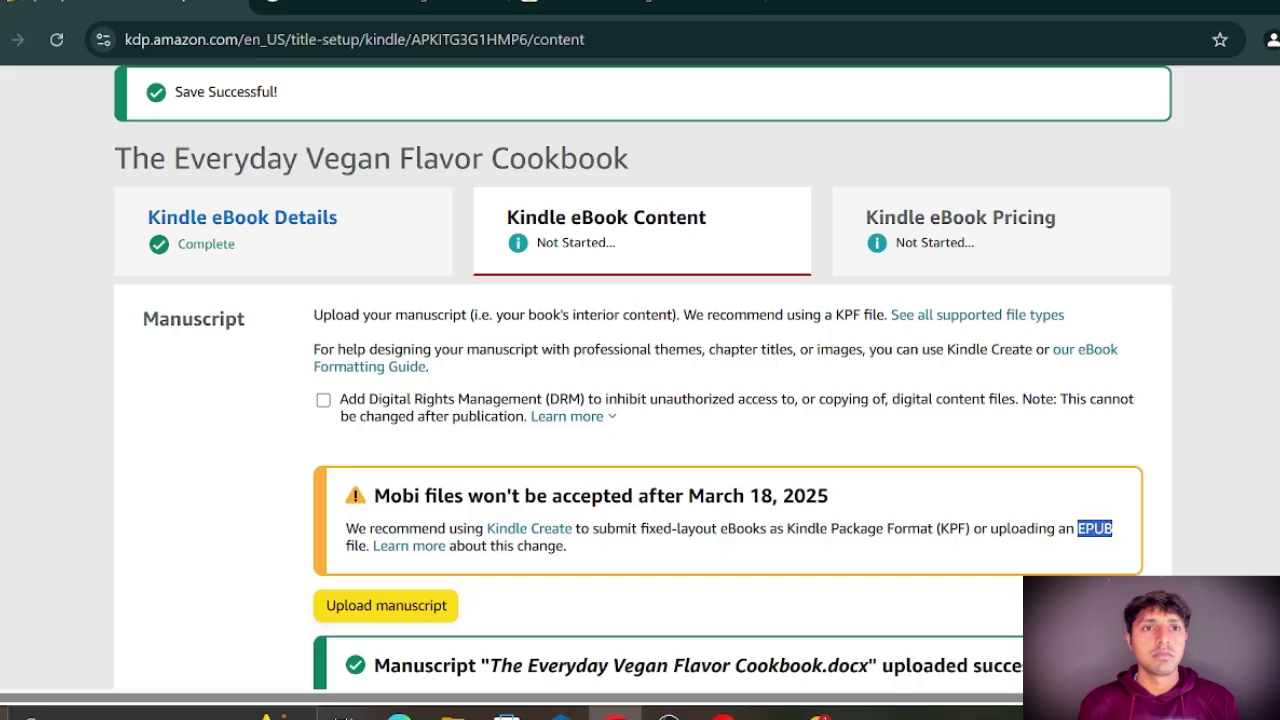
double_click(952, 528)
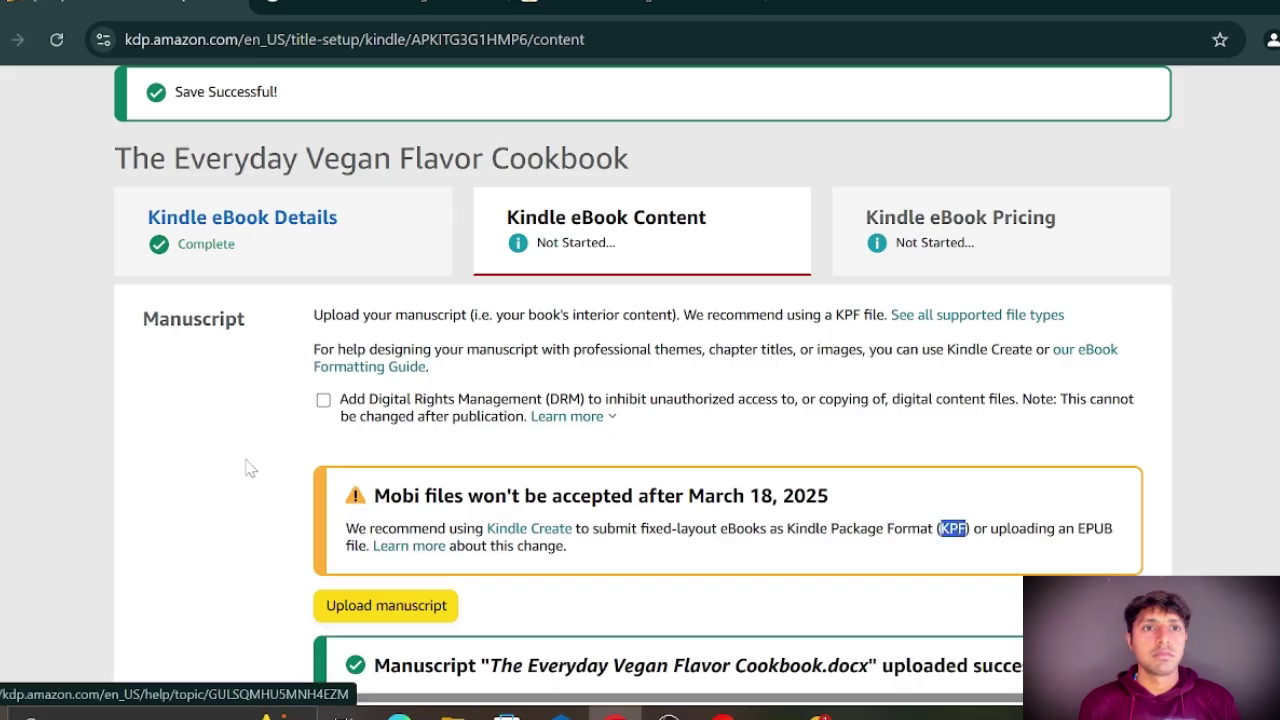
click(356, 500)
double_click(397, 495)
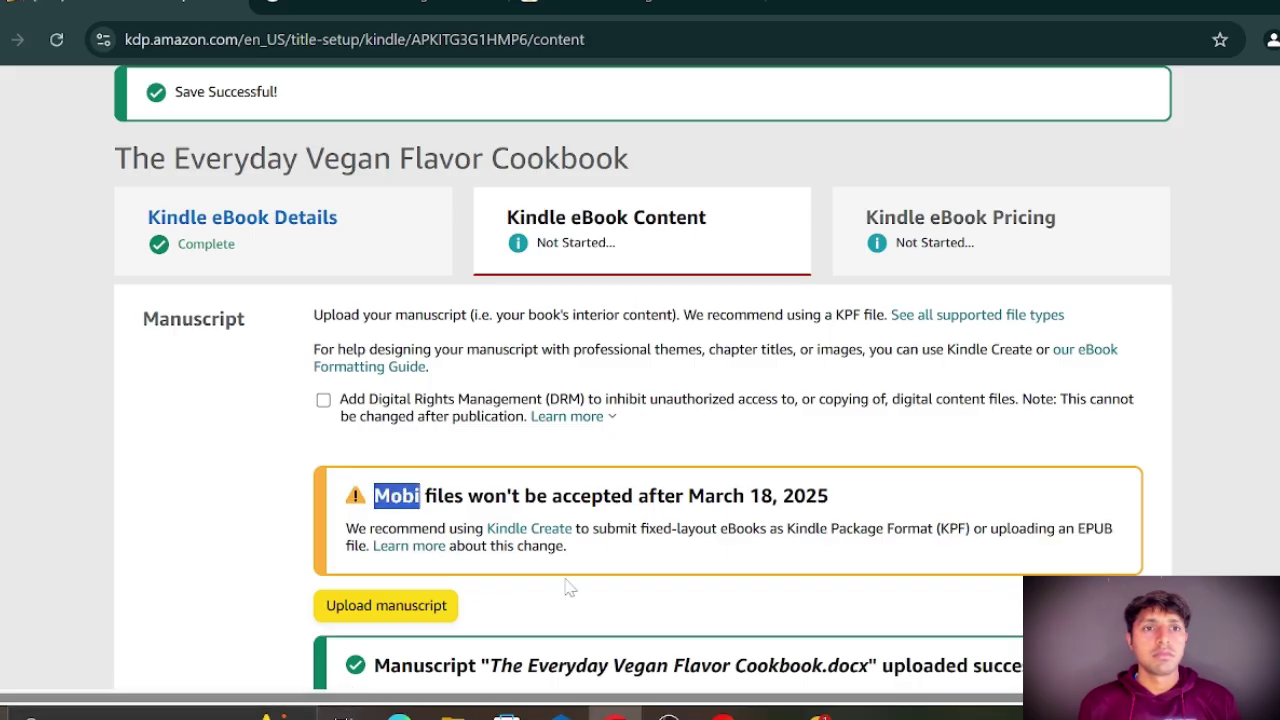
Choose to upload an existing cover and upload book cover 1 from the Downloads folder as the Kindle eBook cover.
scroll(566, 588, down, 2)
drag(389, 449, 694, 509)
scroll(694, 509, down, 3)
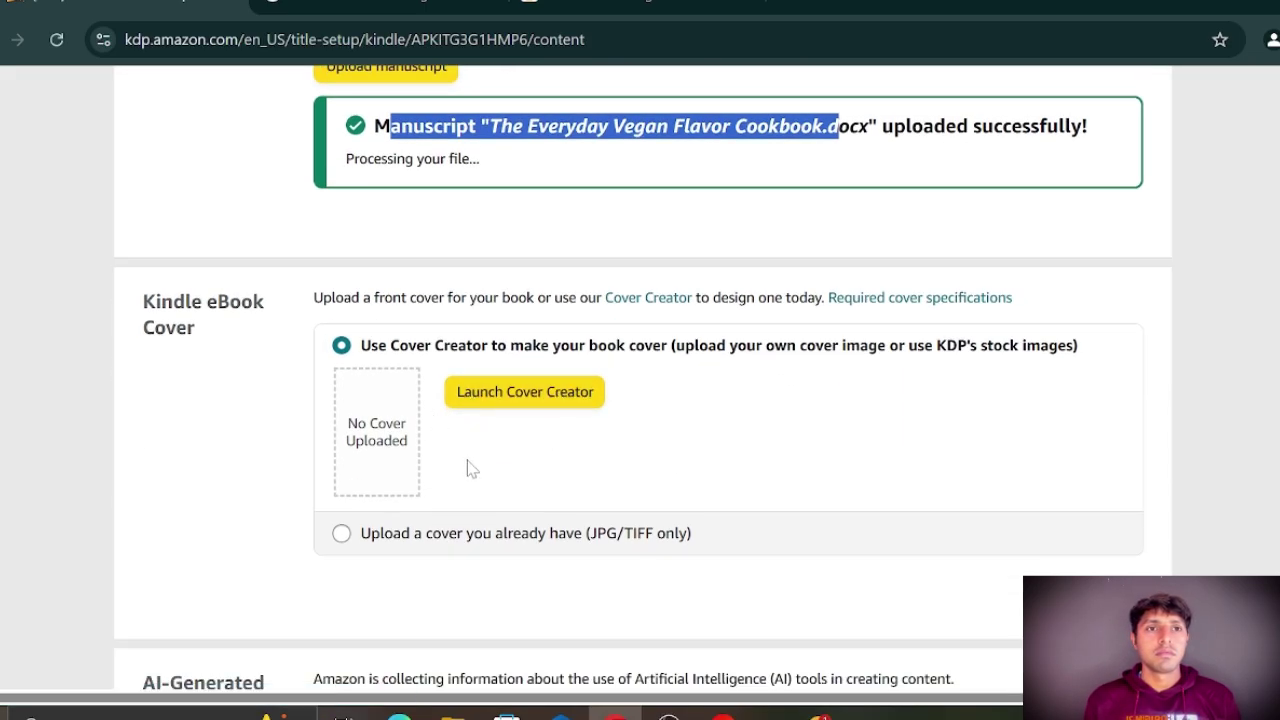
click(342, 535)
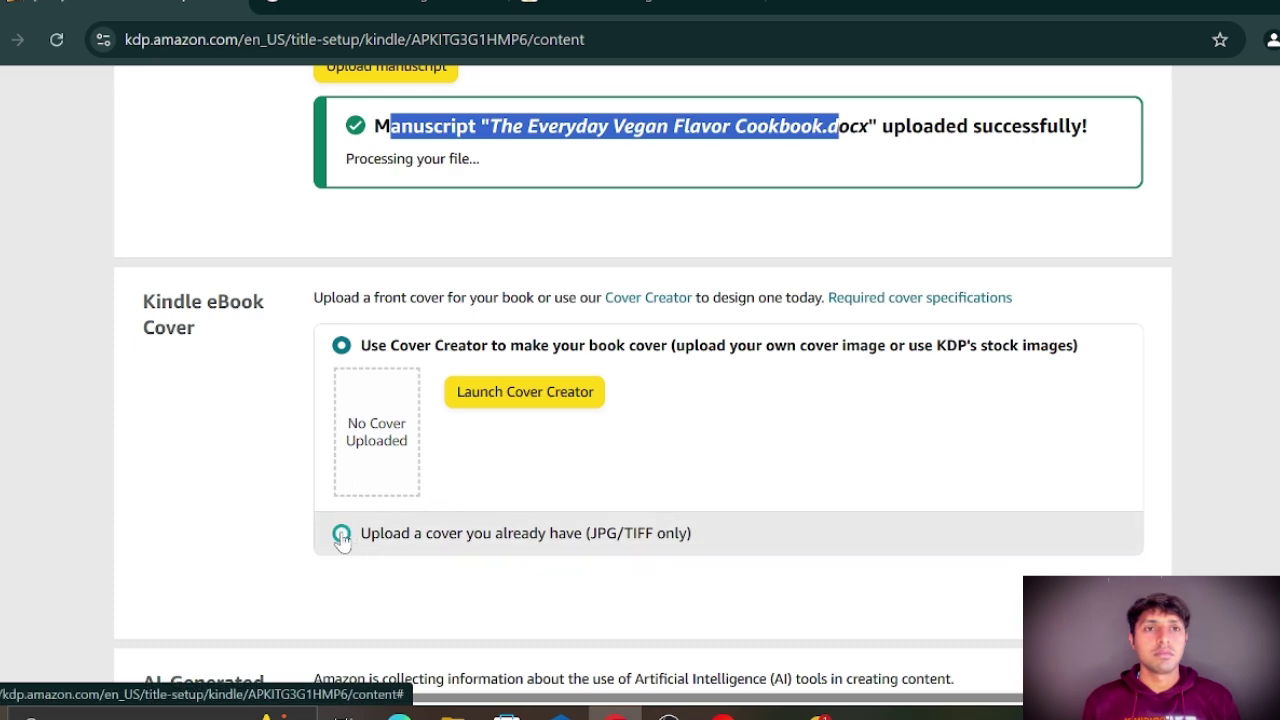
click(492, 446)
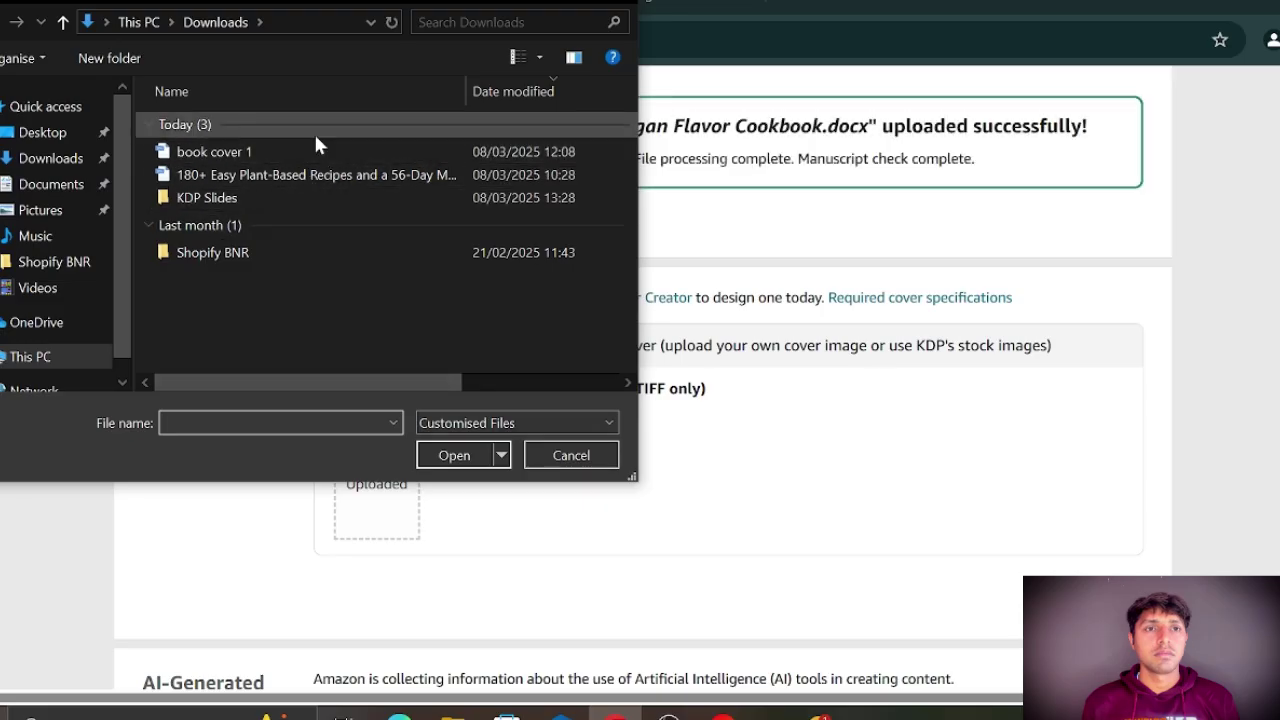
click(309, 152)
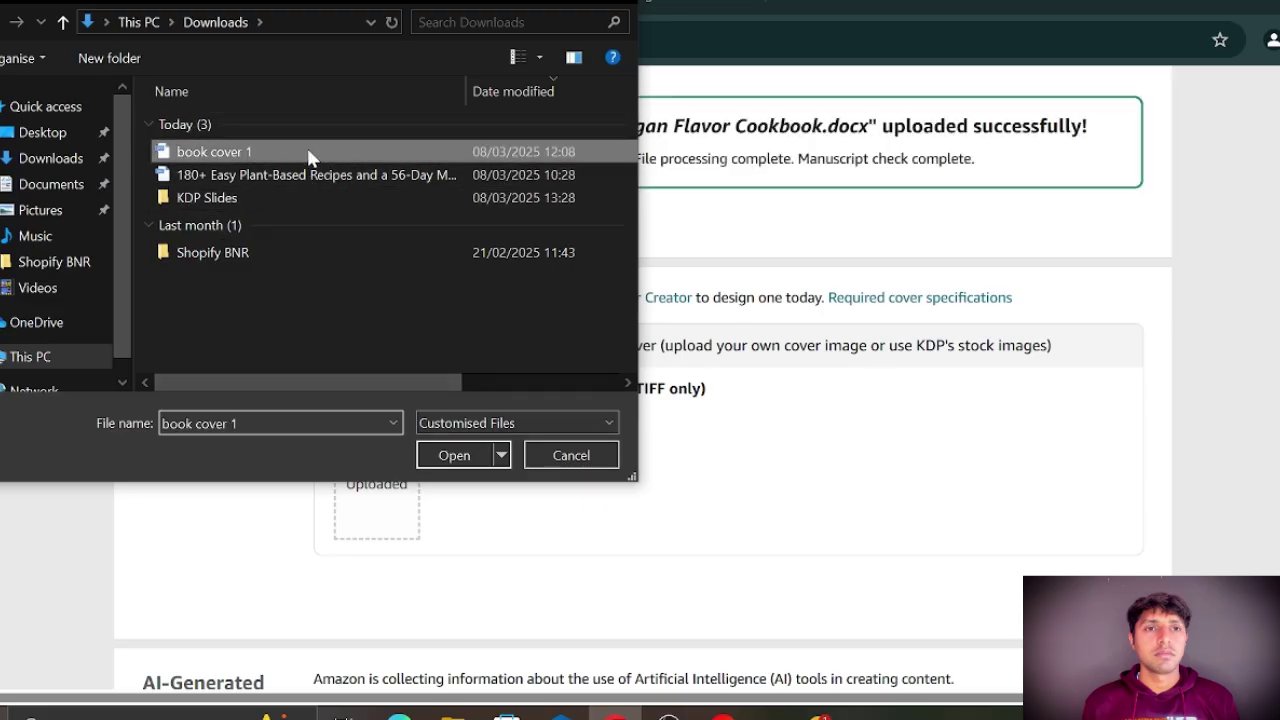
click(452, 456)
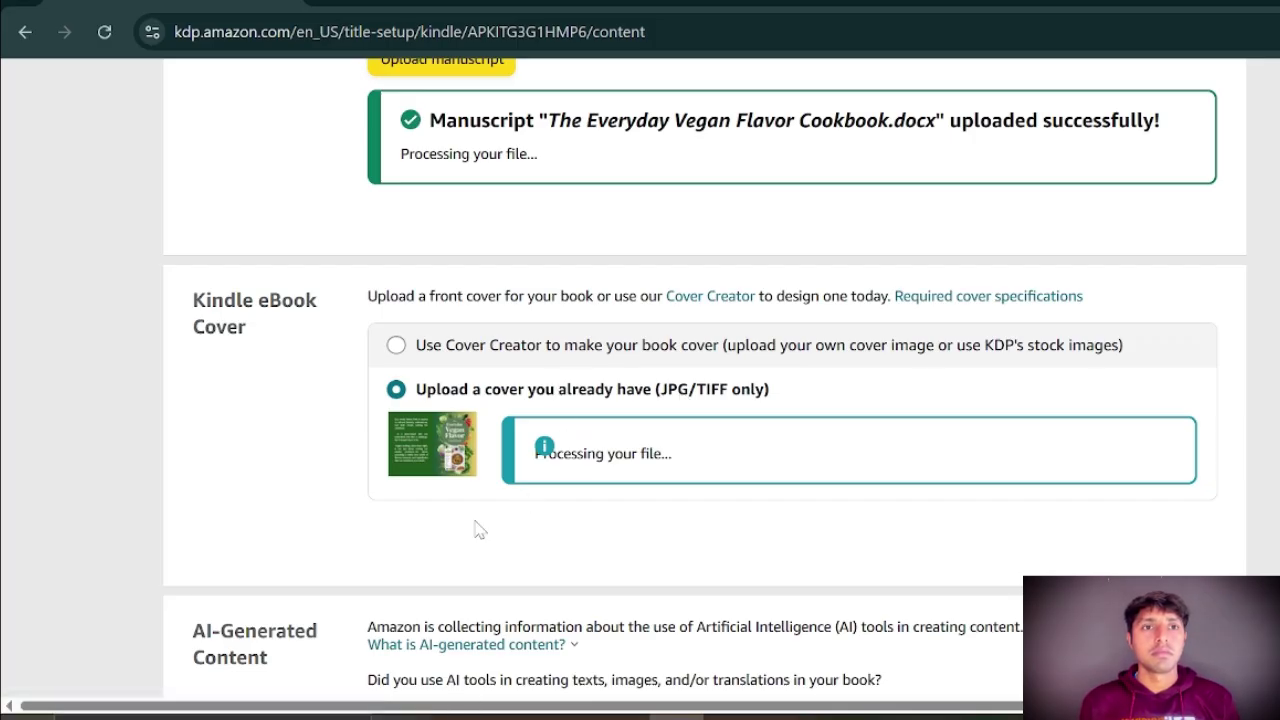
Answer Yes to the AI-Generated Content question about using AI tools for texts, images, or translations.
scroll(477, 527, down, 3)
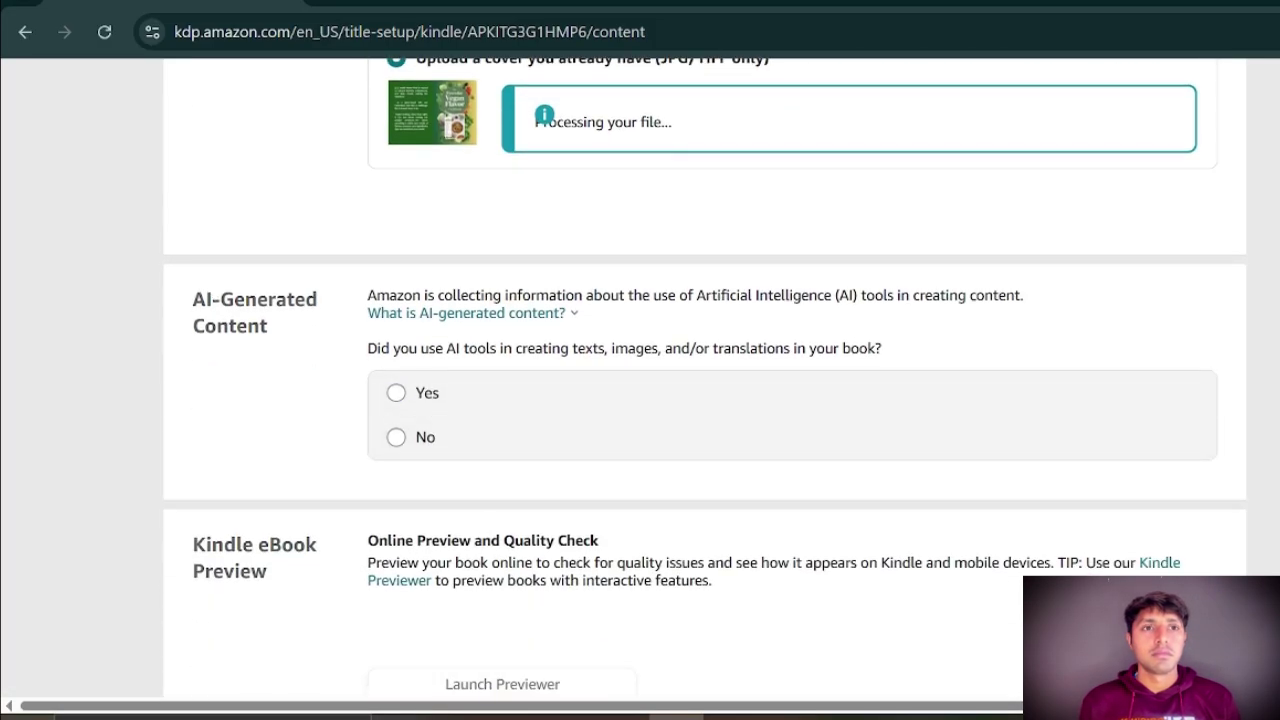
drag(205, 299, 332, 325)
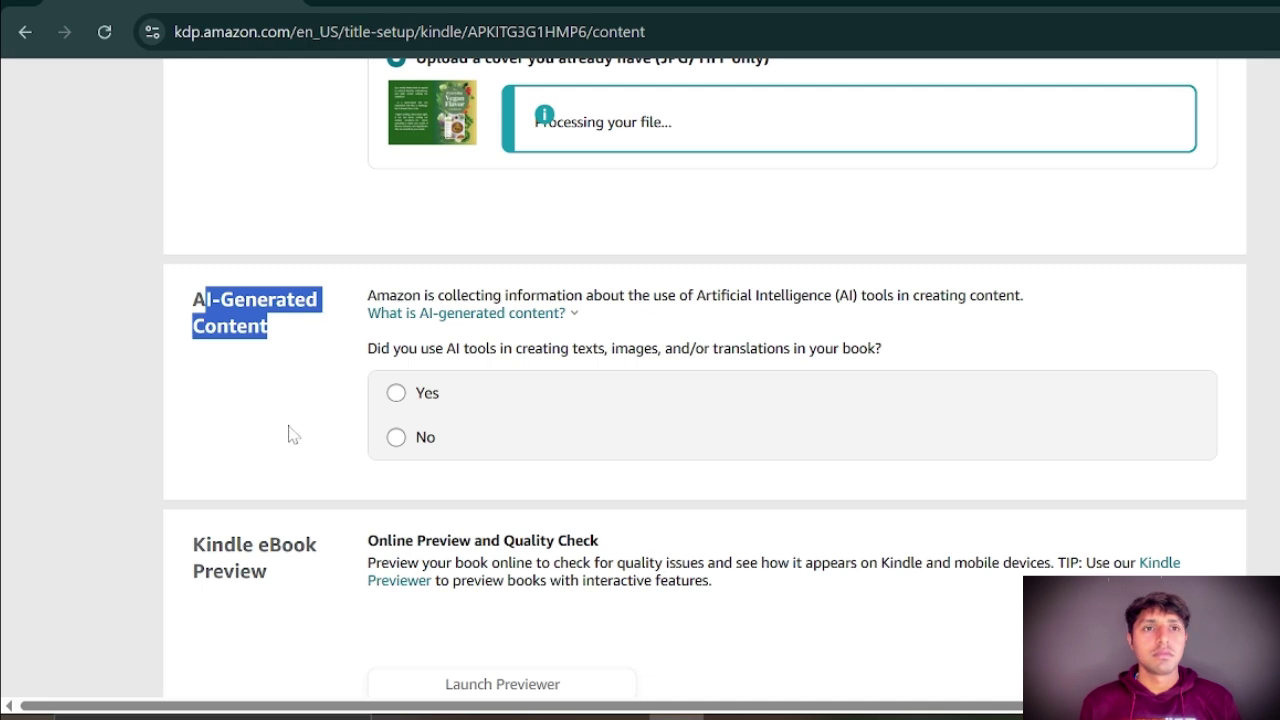
scroll(288, 433, up, 3)
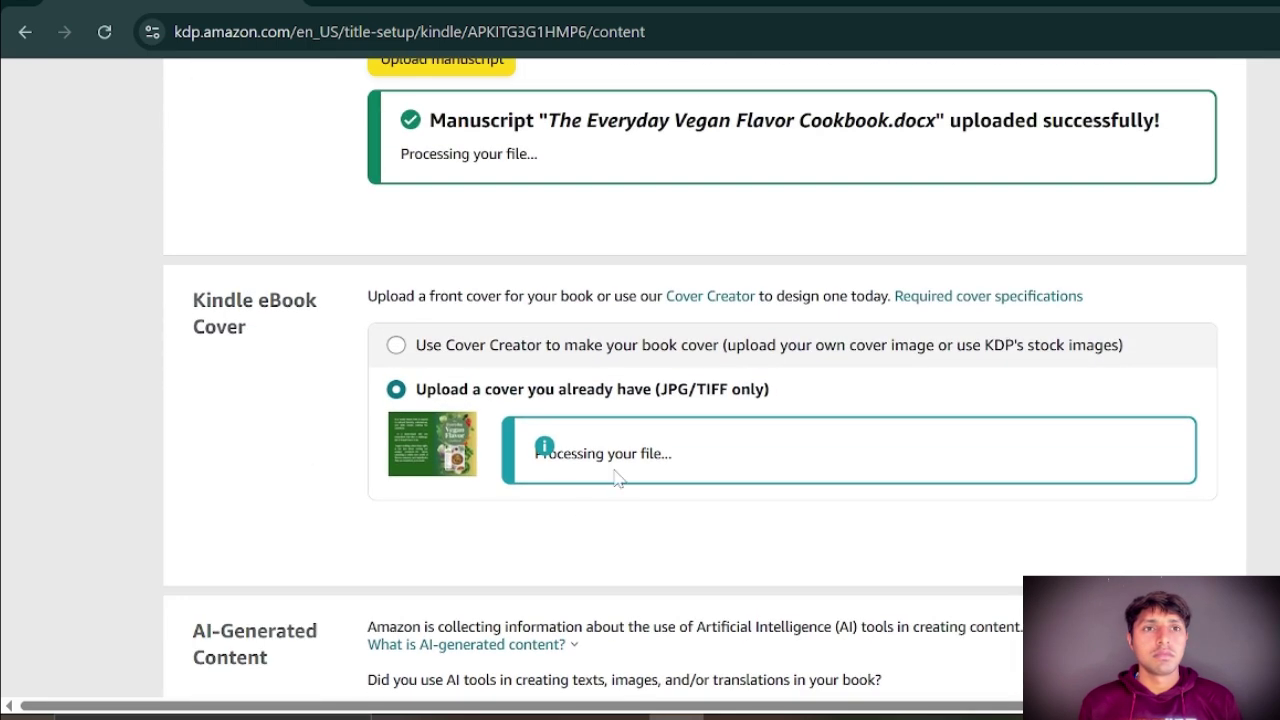
scroll(548, 527, down, 1)
scroll(460, 553, down, 1)
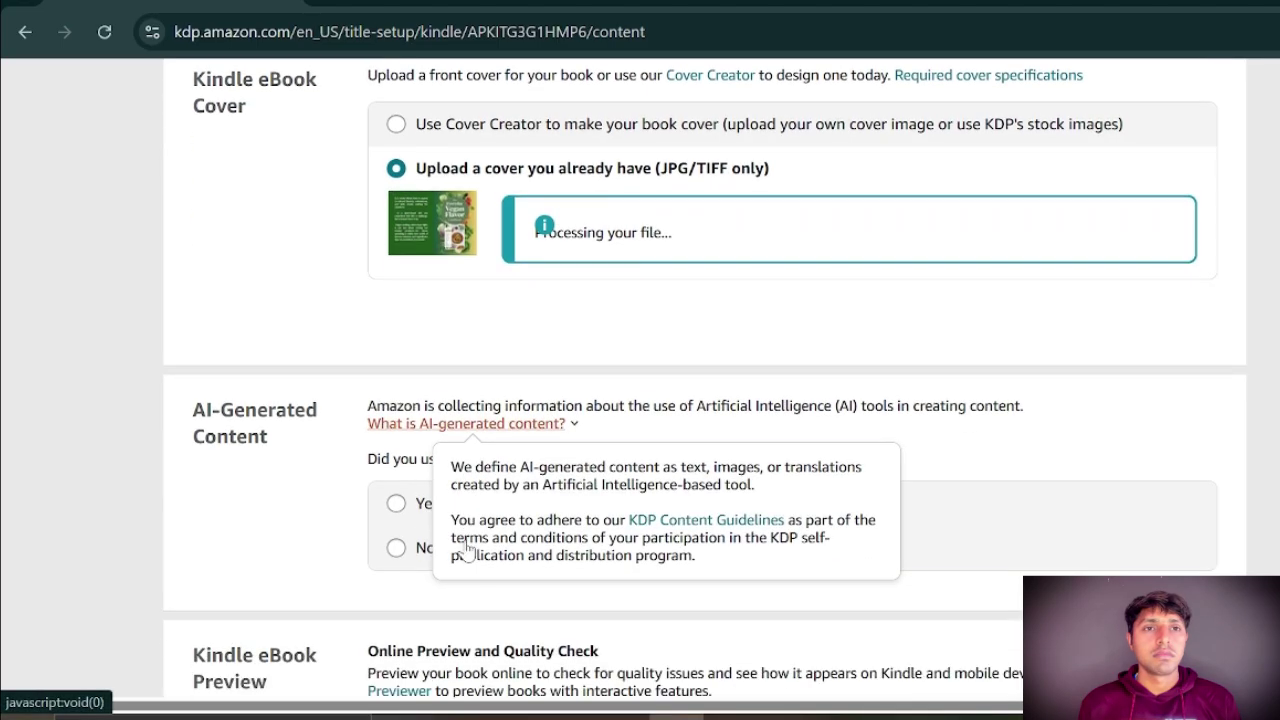
click(396, 506)
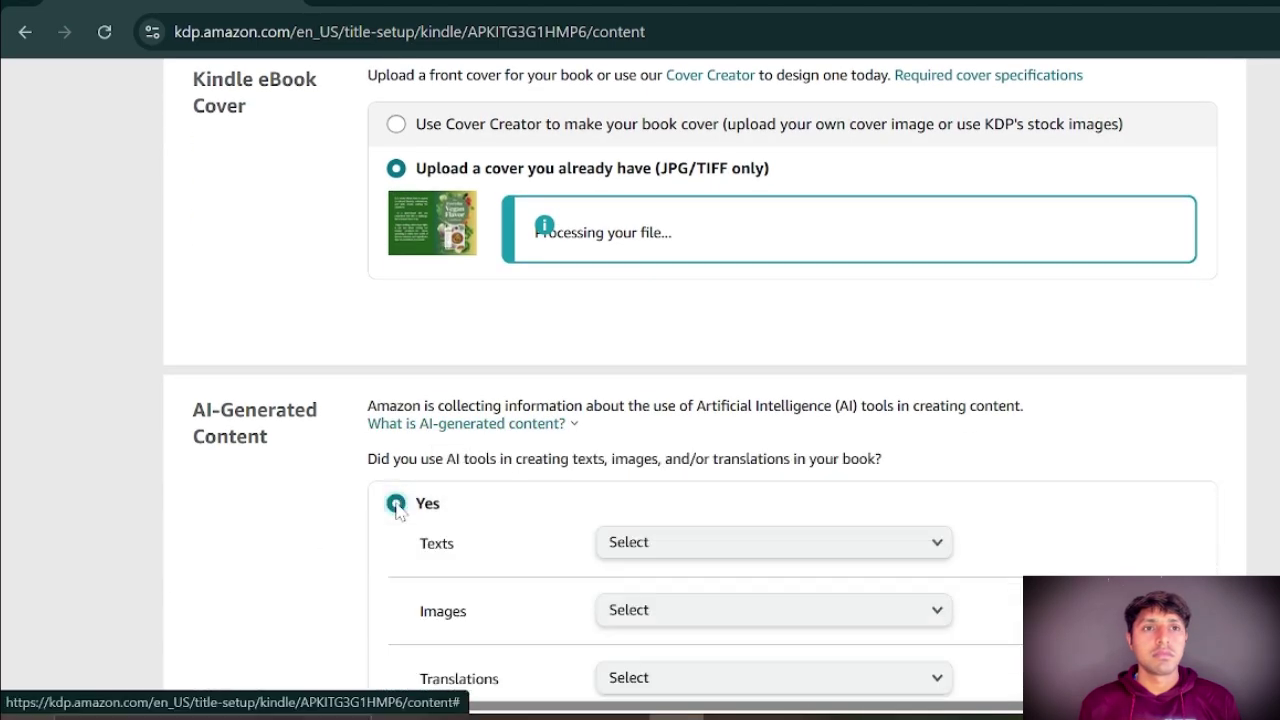
Examine the available AI-use options for Texts and Images without choosing any.
scroll(452, 426, down, 1)
drag(418, 438, 463, 437)
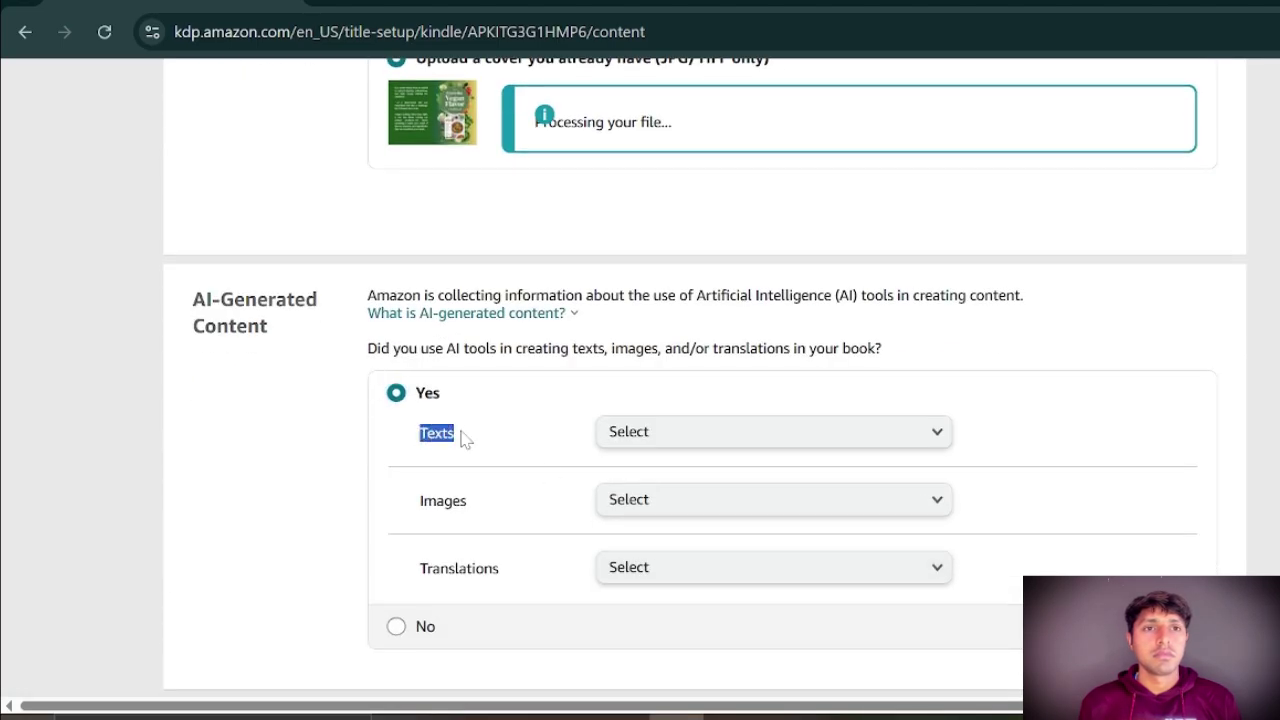
click(931, 443)
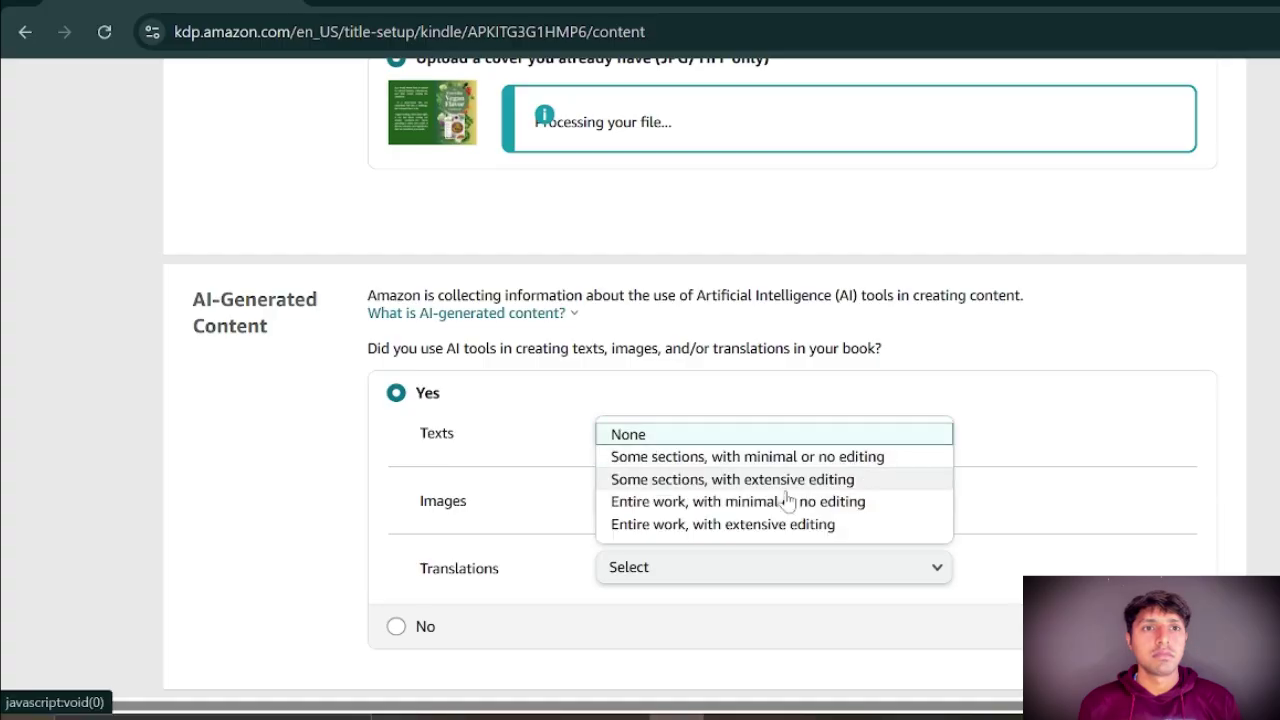
scroll(686, 514, down, 3)
scroll(692, 515, up, 2)
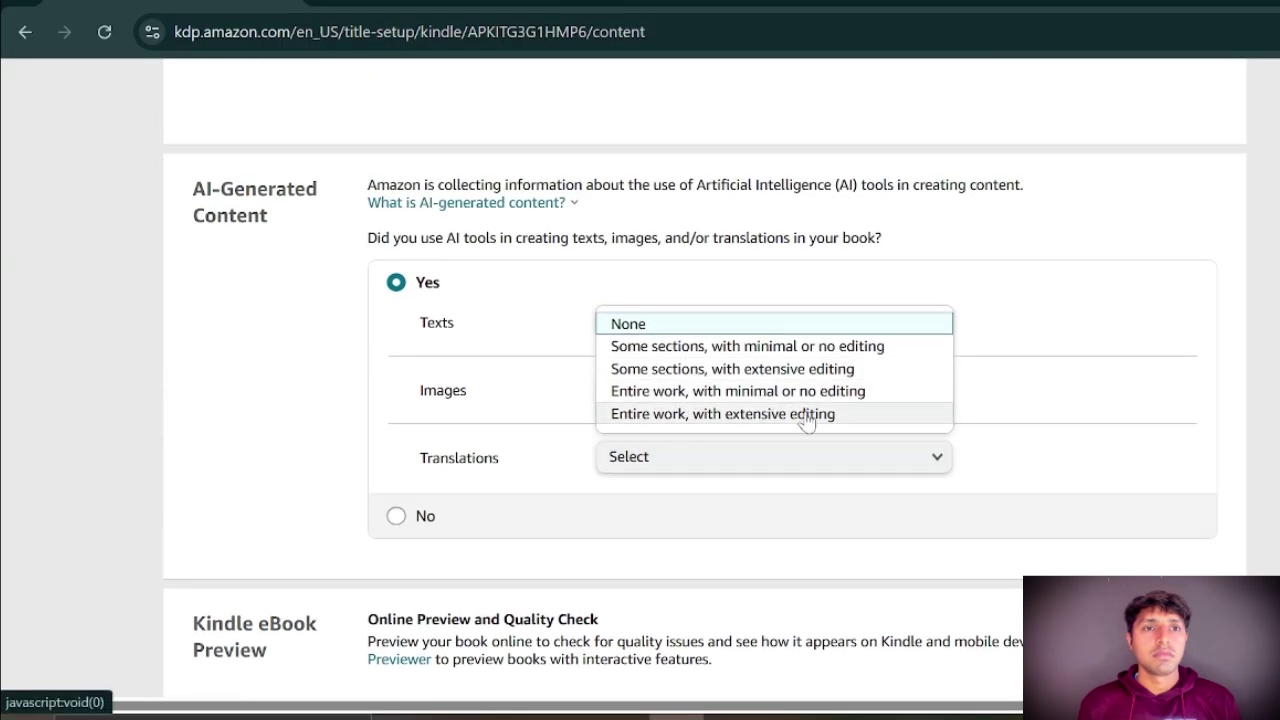
click(524, 352)
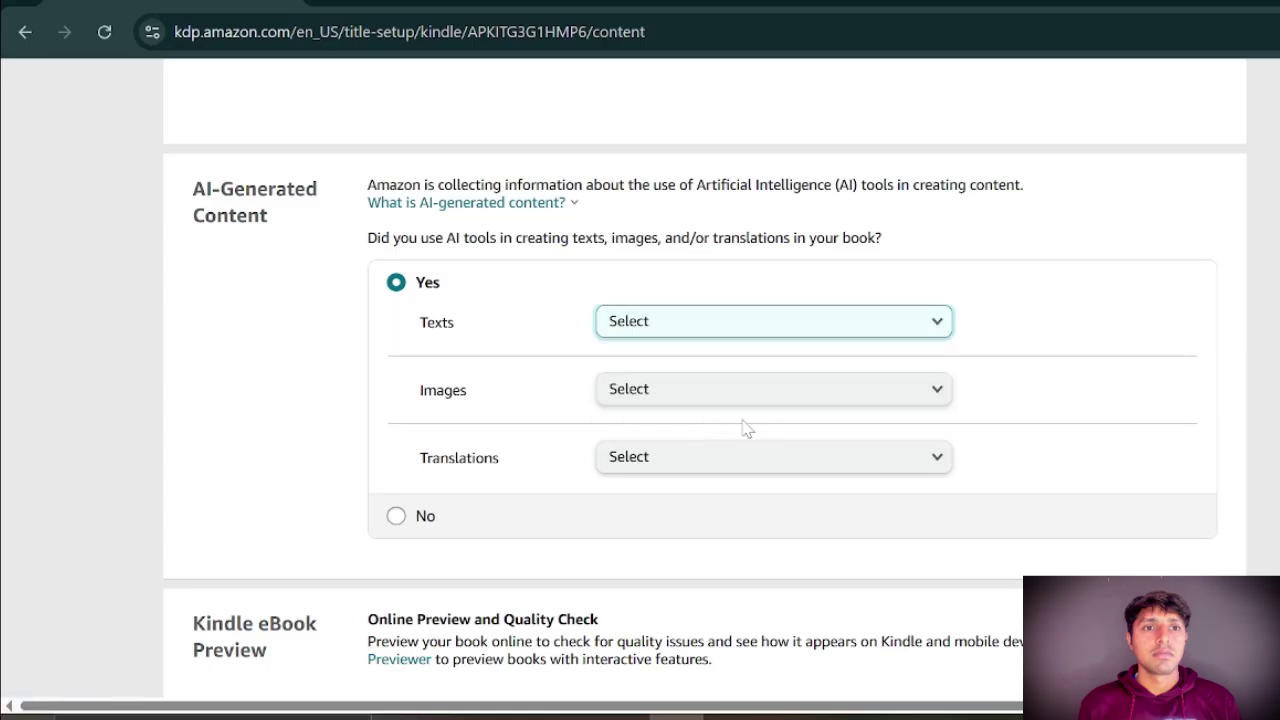
click(937, 397)
scroll(857, 449, down, 1)
scroll(830, 440, up, 1)
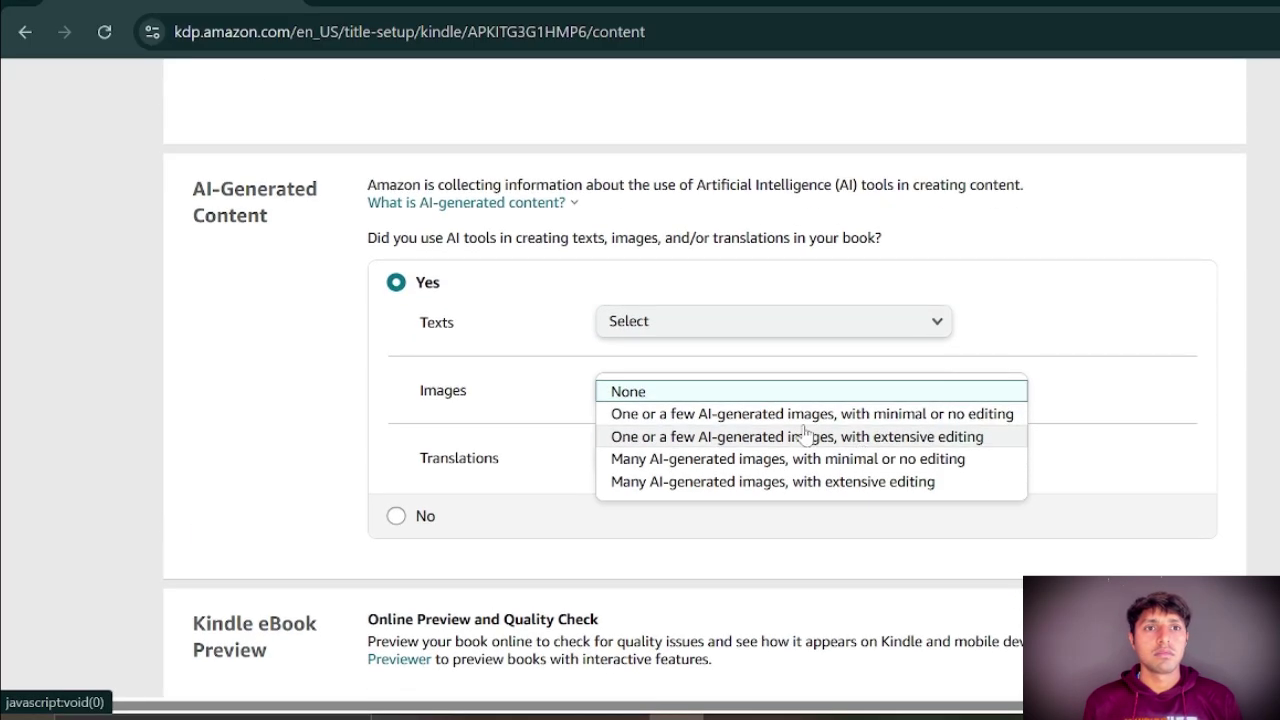
click(943, 342)
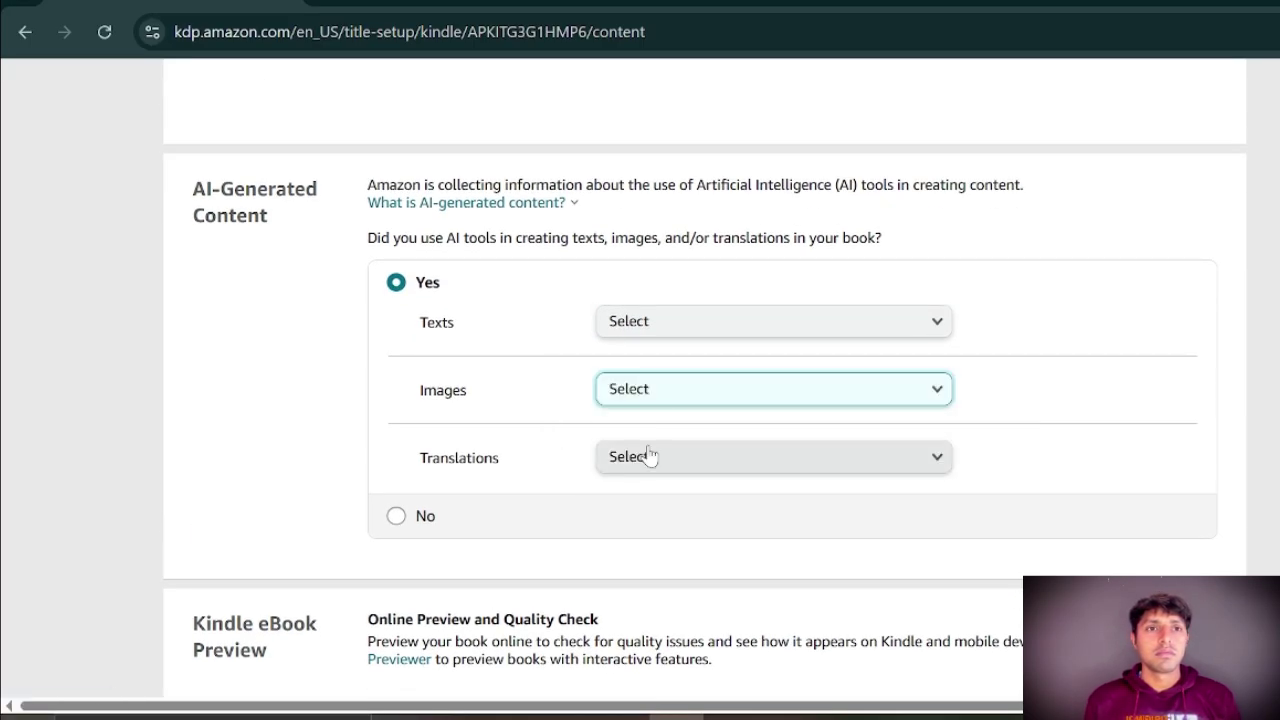
Set AI-generated Texts to Entire work, with minimal or no editing, and enter Chat GPT as the first tool used.
click(772, 335)
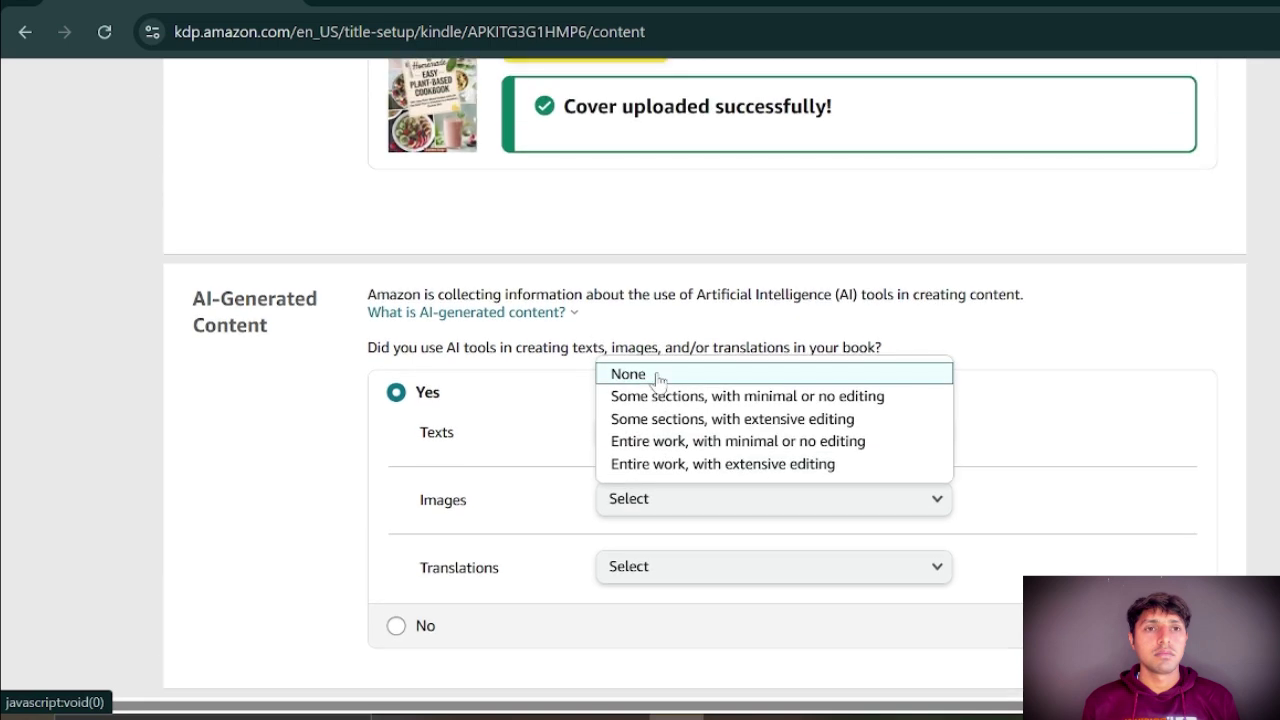
click(674, 446)
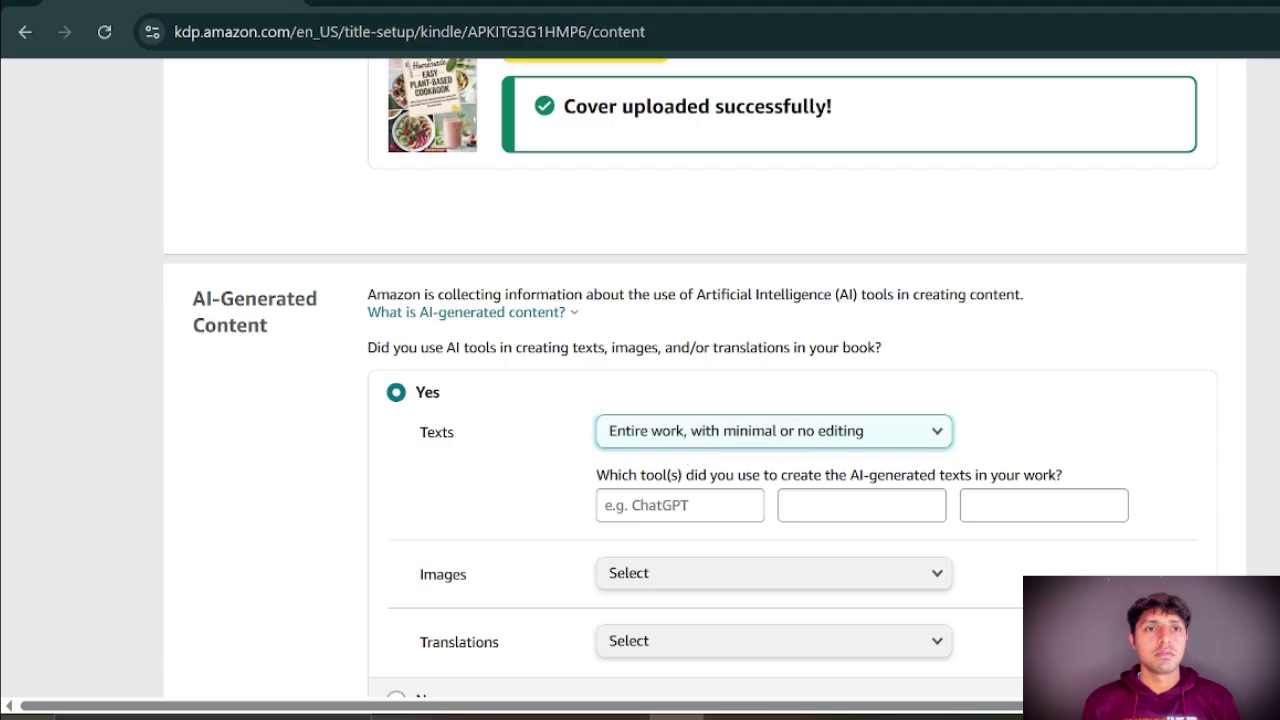
key(Tab)
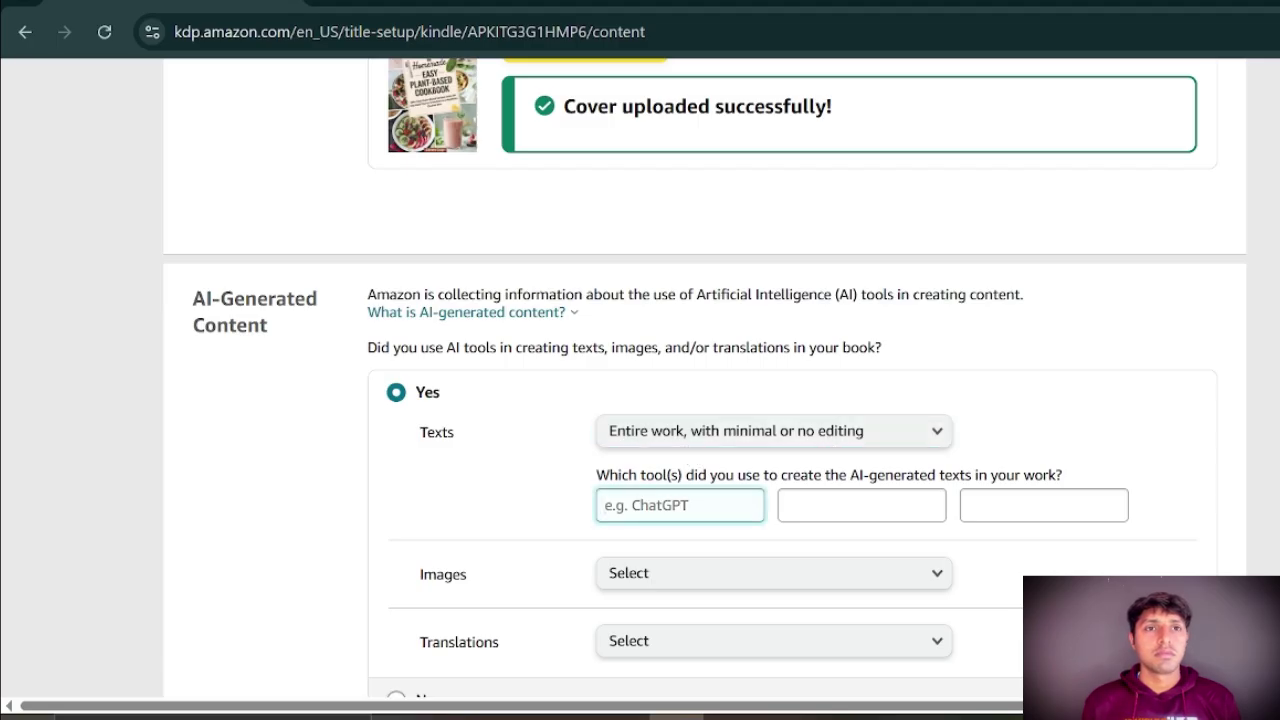
text(Chat GPT)
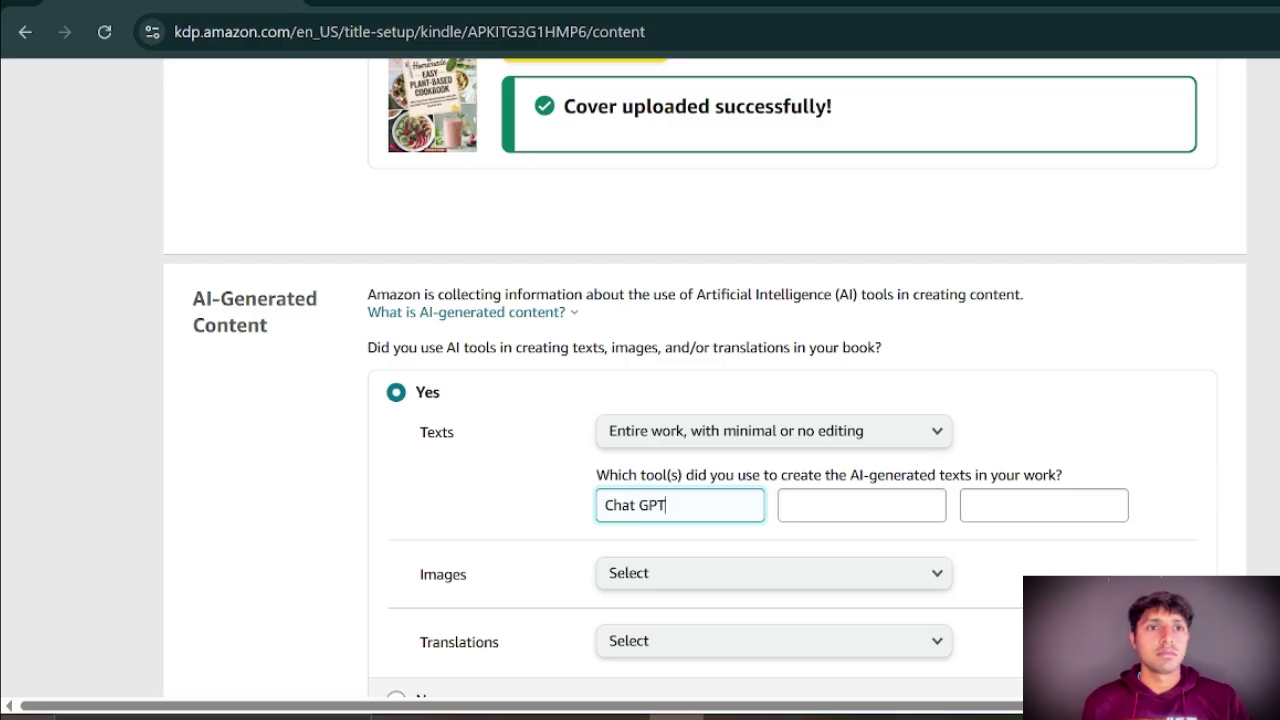
click(540, 483)
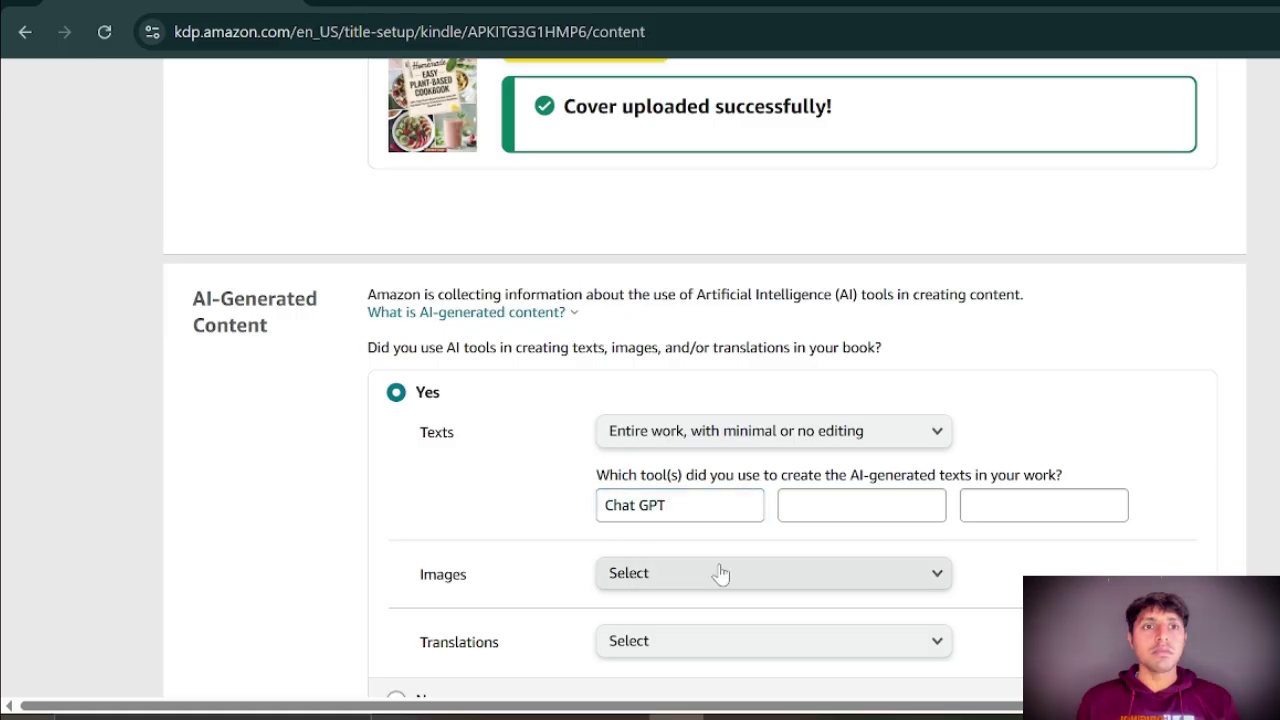
Set both AI-generated Images and Translations to None.
double_click(422, 580)
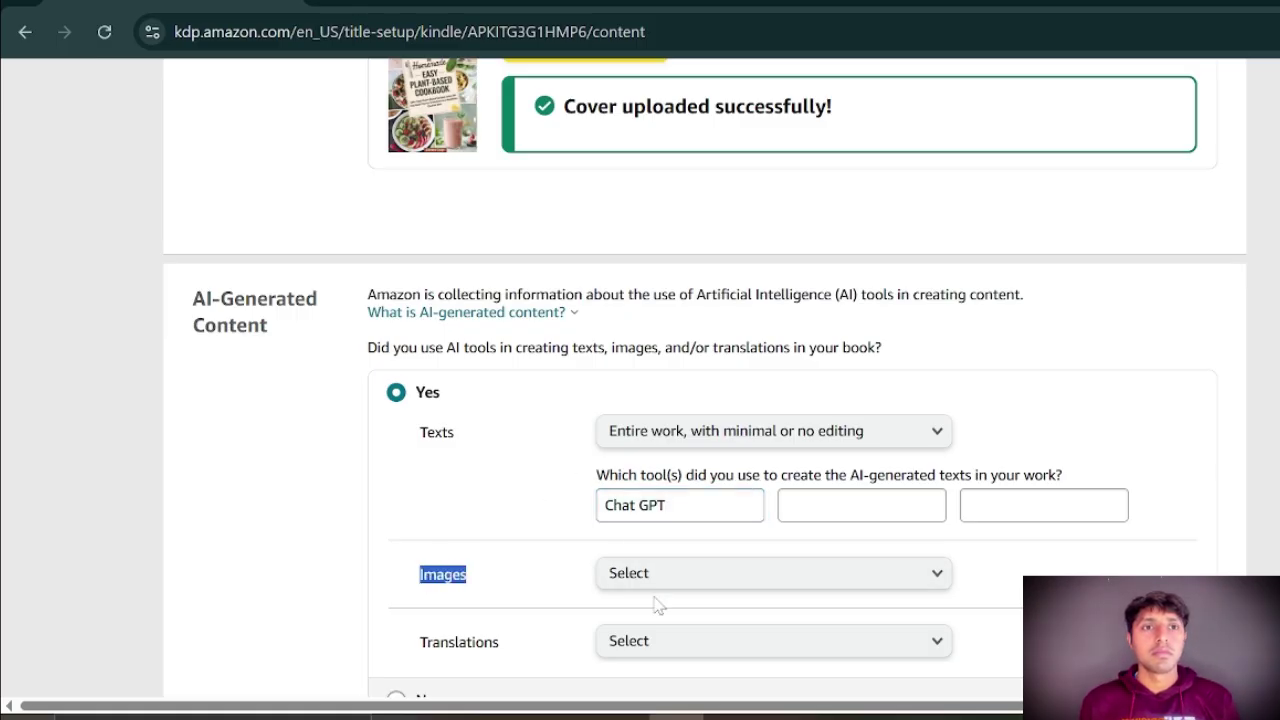
click(935, 580)
scroll(943, 530, down, 1)
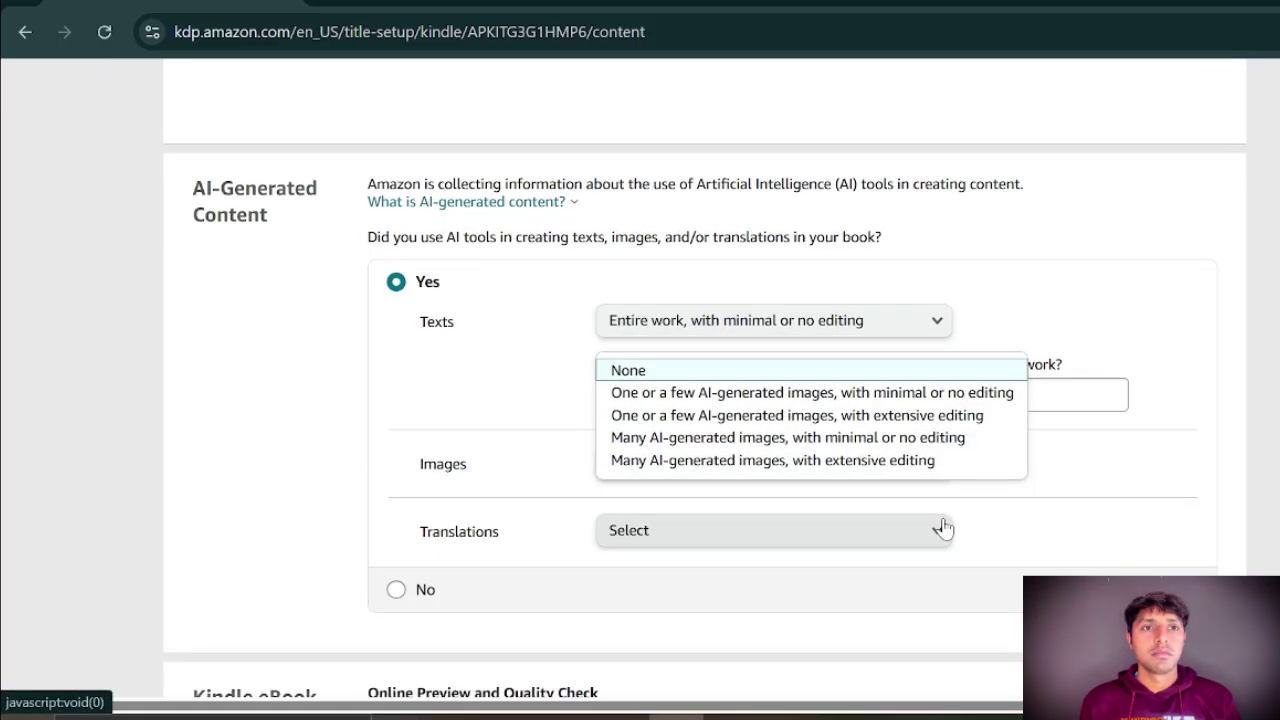
click(766, 372)
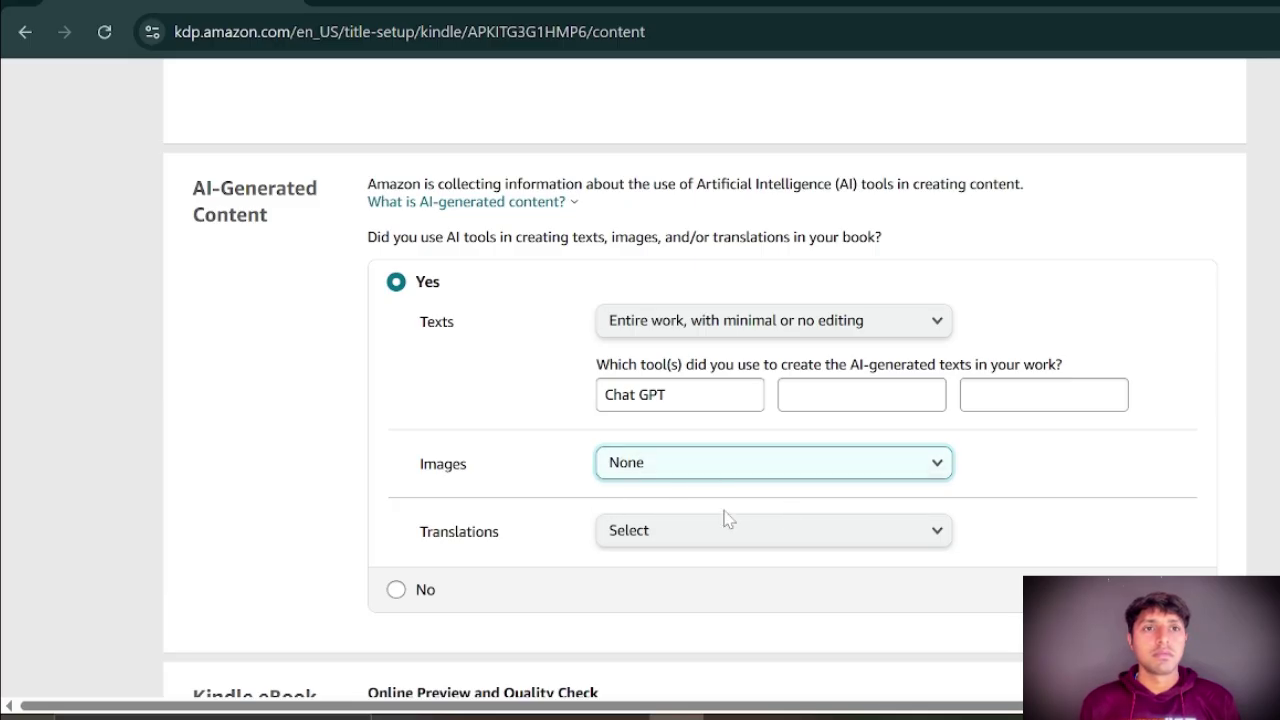
drag(420, 538, 508, 537)
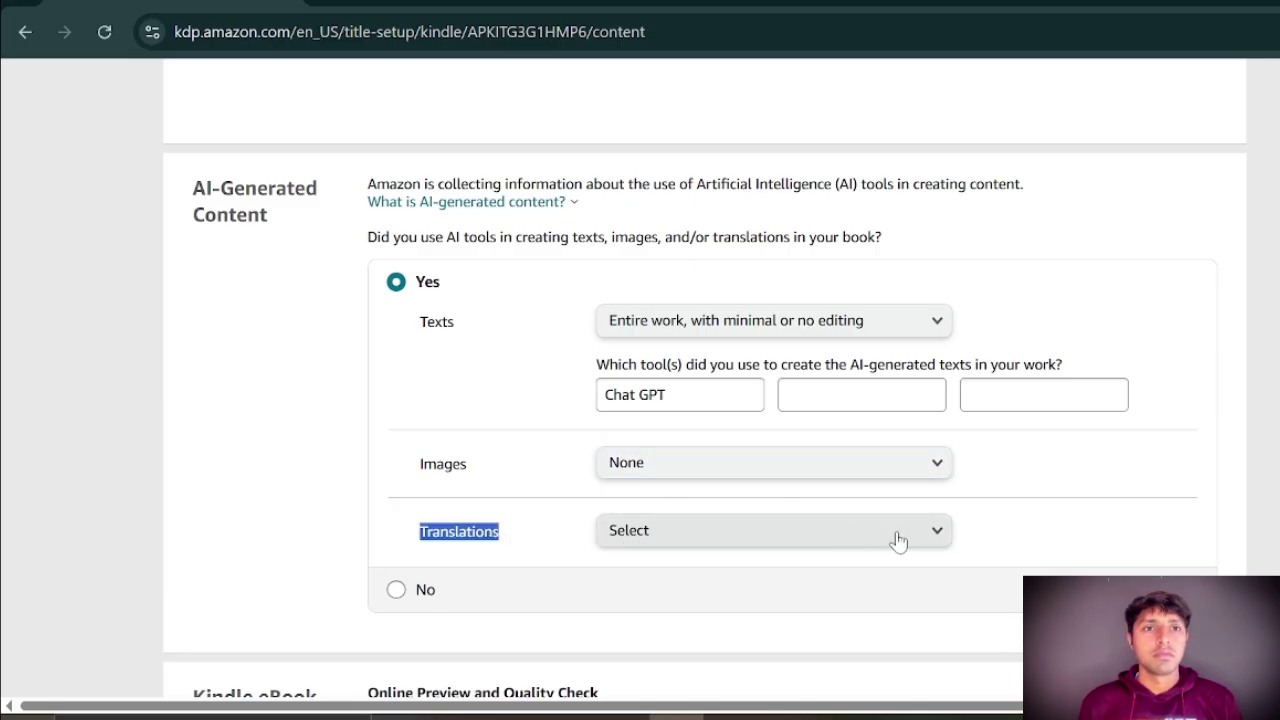
click(948, 543)
click(763, 533)
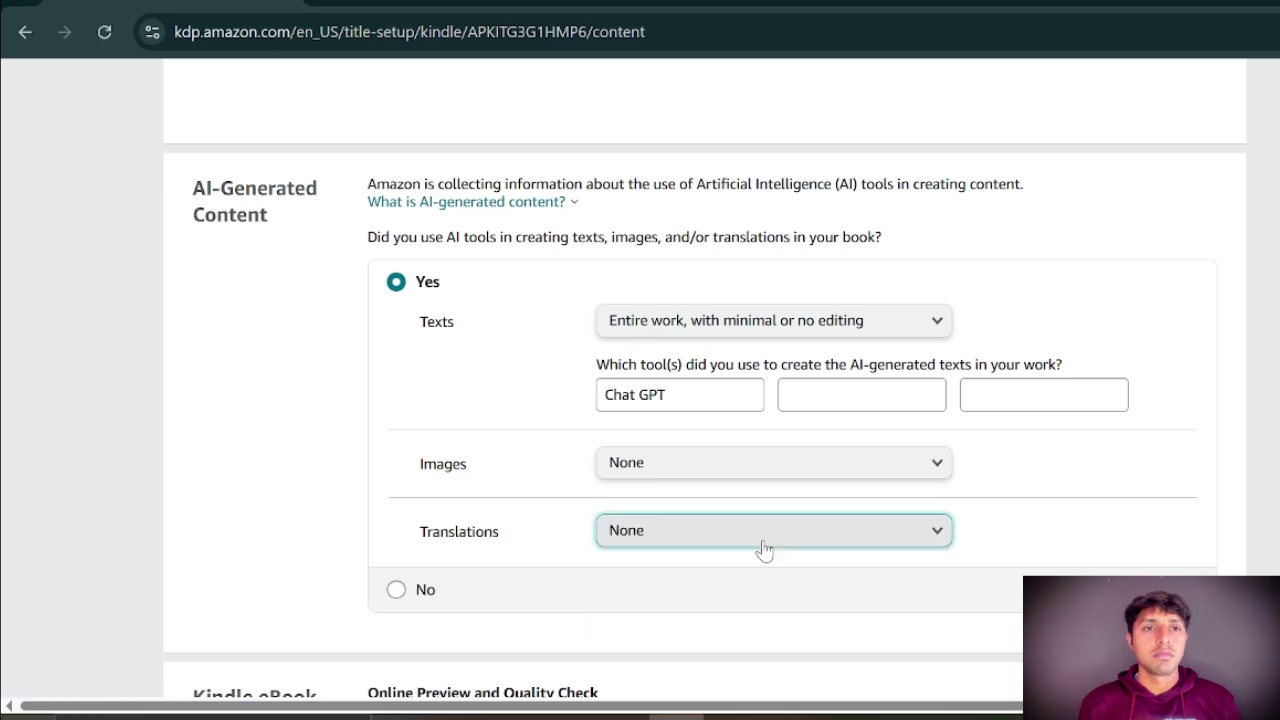
Save the eBook content and continue to the Kindle eBook Pricing page, leaving the optional ISBN and Publisher blank.
scroll(1006, 447, down, 2)
scroll(403, 455, down, 2)
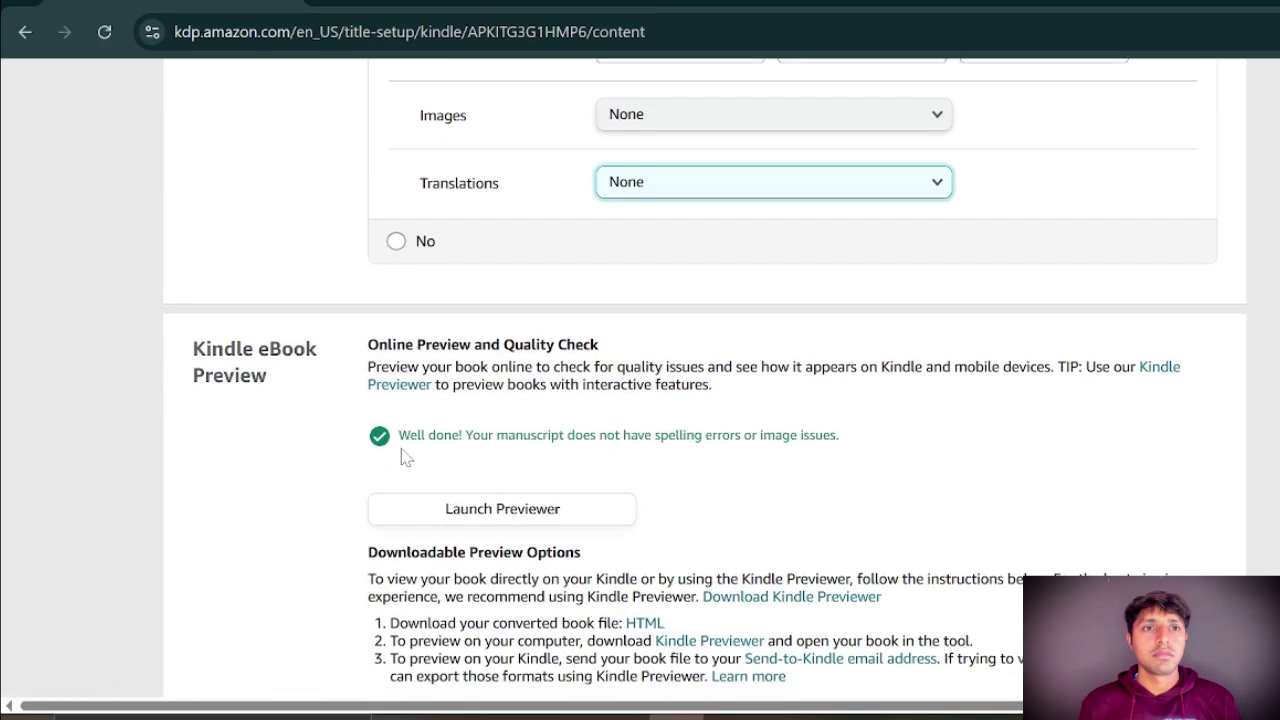
scroll(577, 453, down, 2)
scroll(566, 450, down, 2)
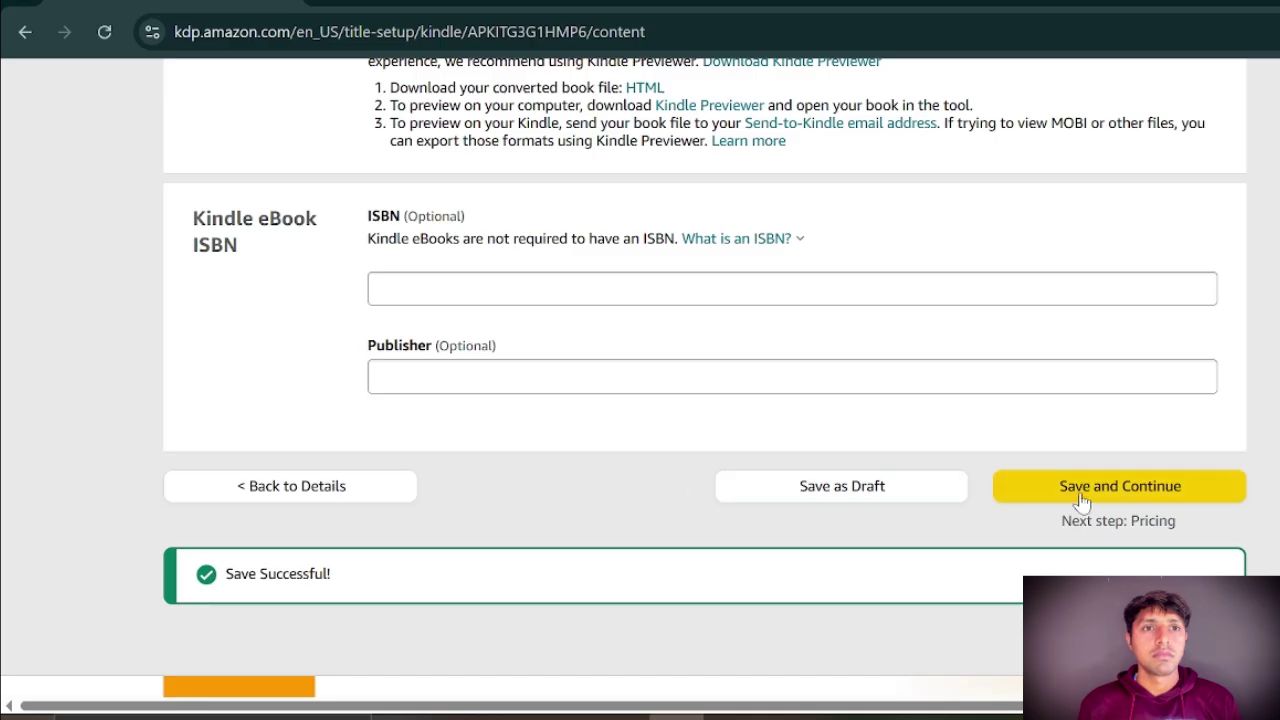
click(1080, 487)
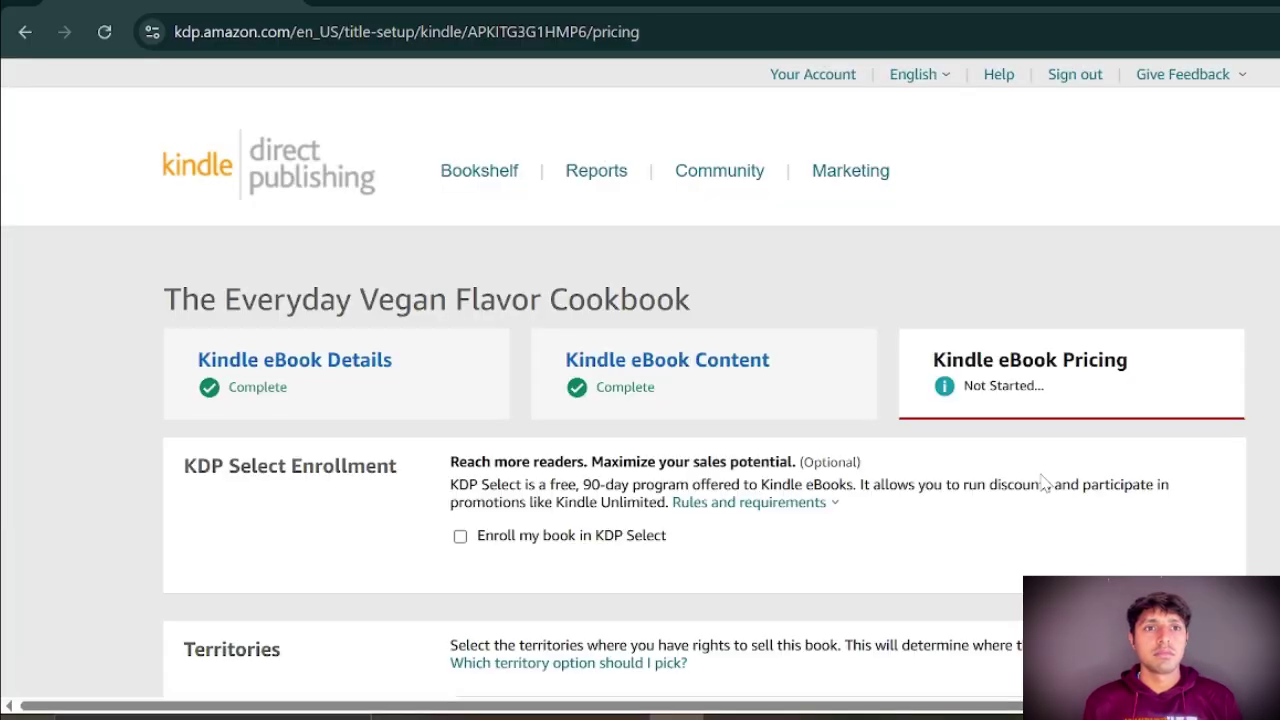
Try enrolling the book in KDP Select, and clear the enrollment again.
scroll(640, 400, down, 1)
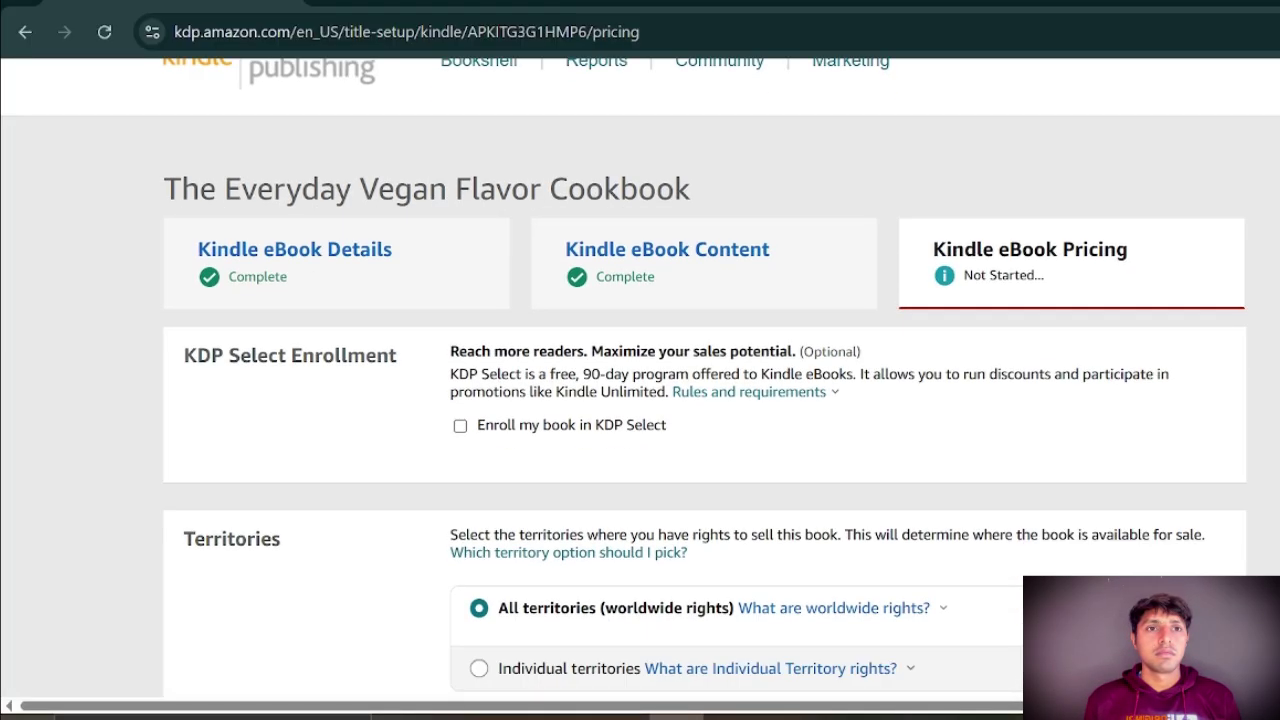
drag(196, 355, 388, 356)
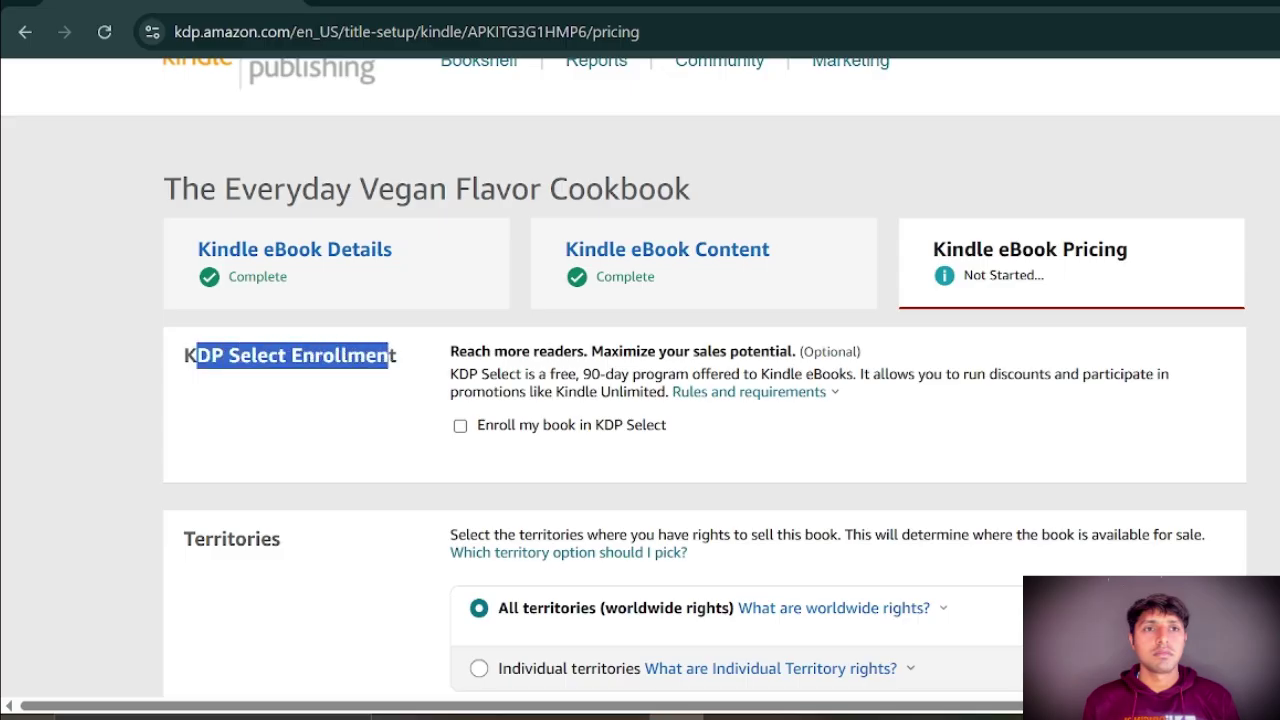
click(461, 428)
click(537, 466)
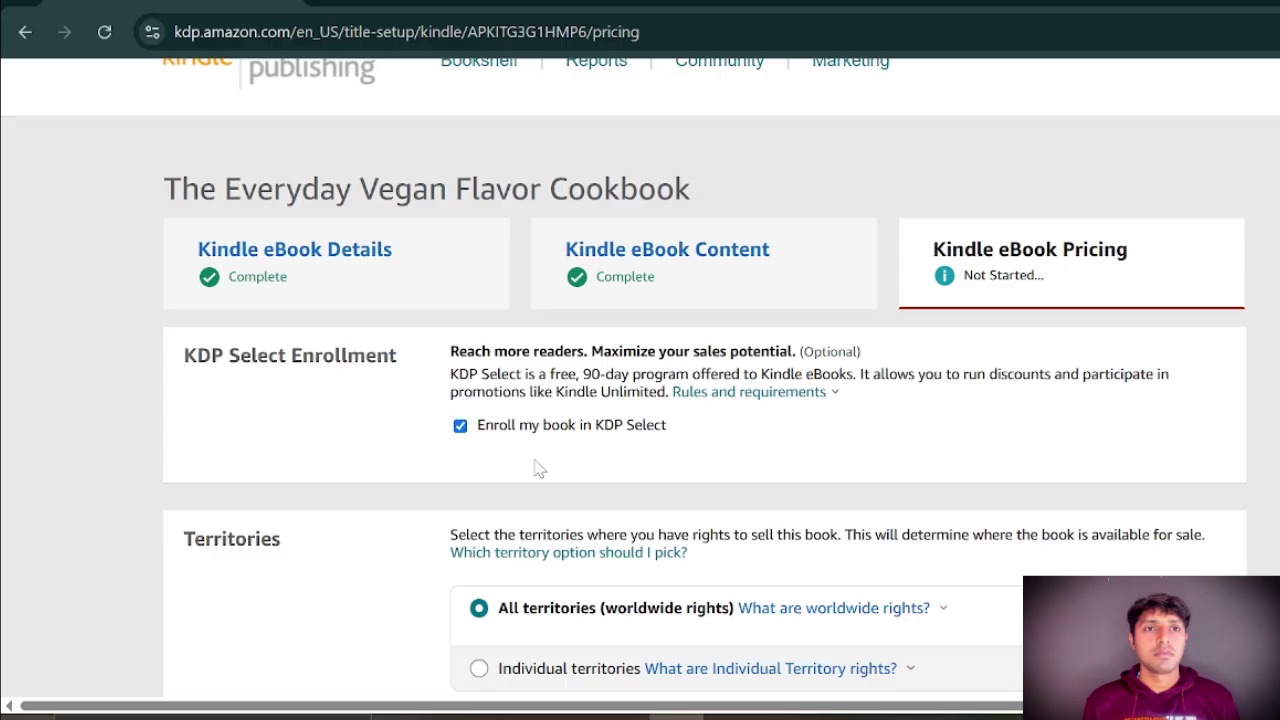
click(460, 427)
Choose the 35% royalty plan and set the Amazon.com list price to 2.99 USD.
scroll(460, 440, down, 5)
scroll(437, 376, down, 2)
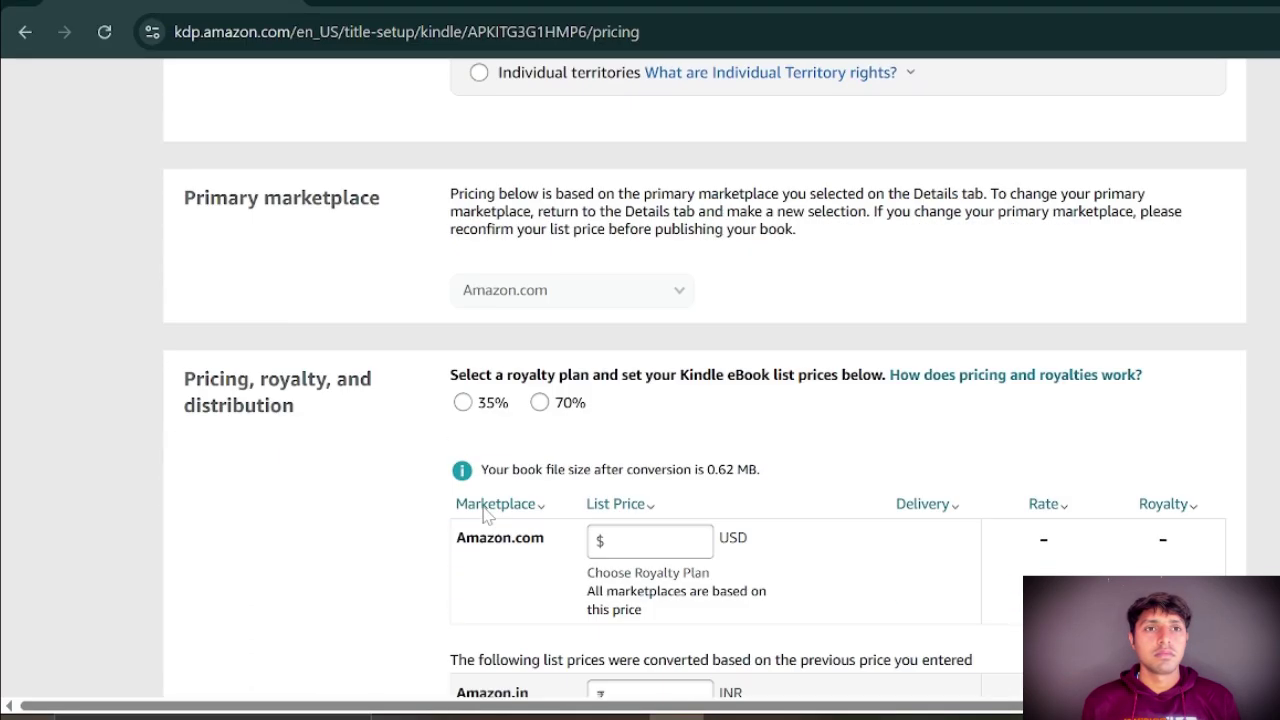
click(462, 335)
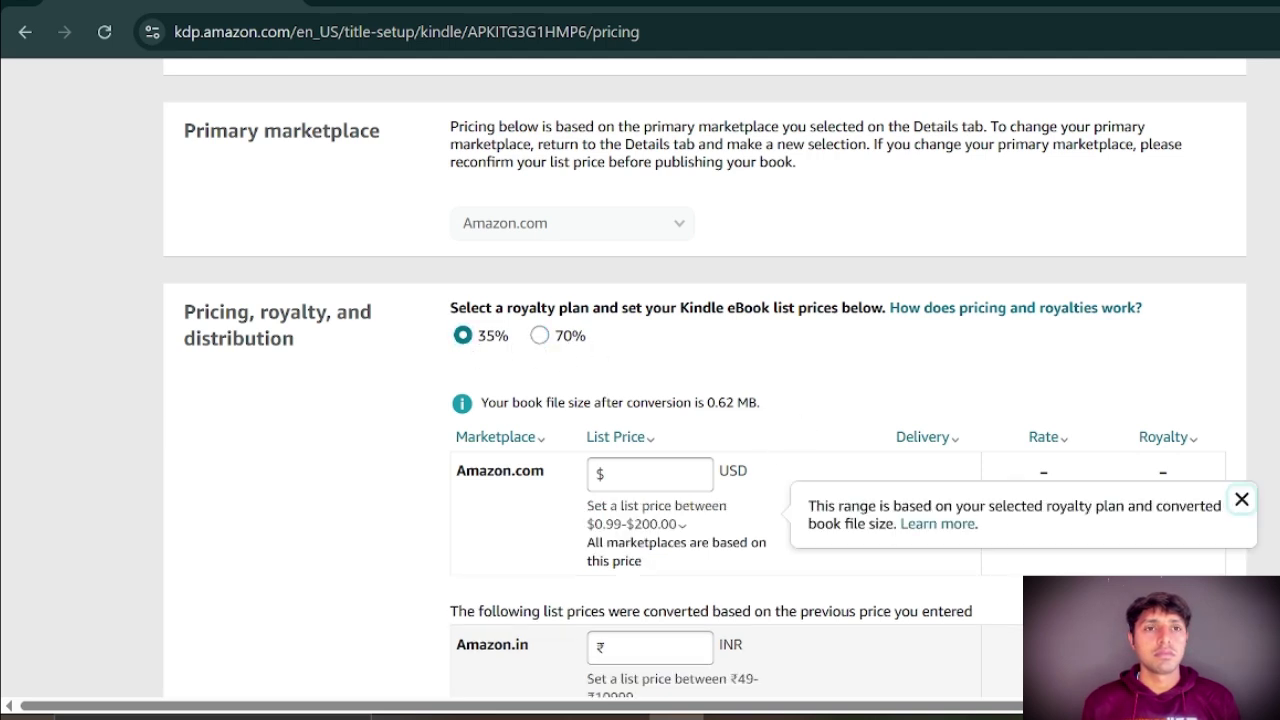
drag(595, 524, 658, 524)
click(704, 474)
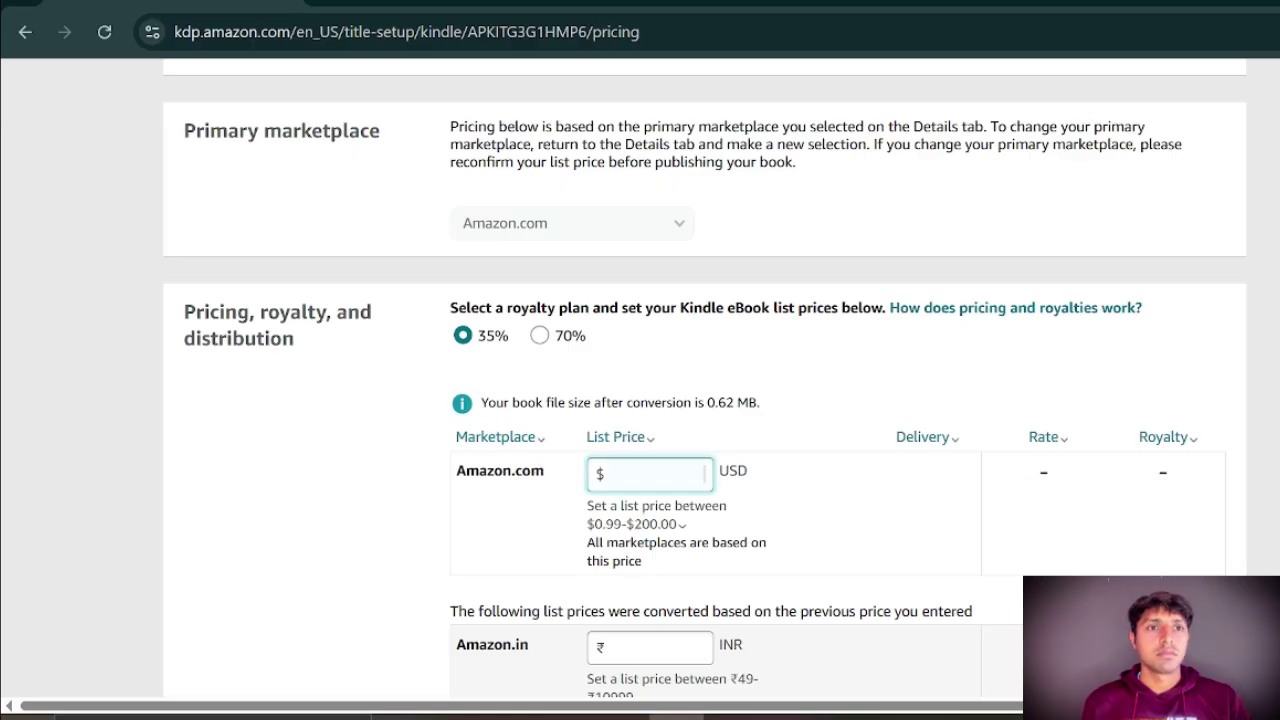
text(2)
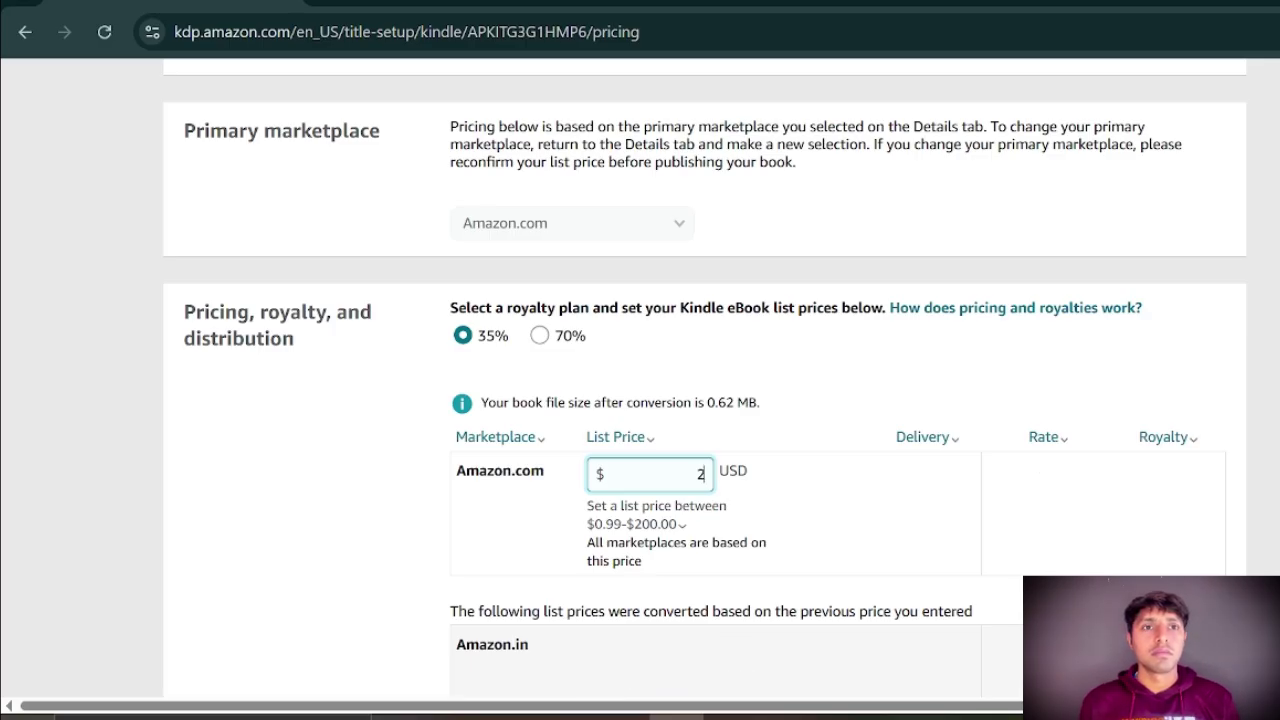
text(.99)
click(727, 507)
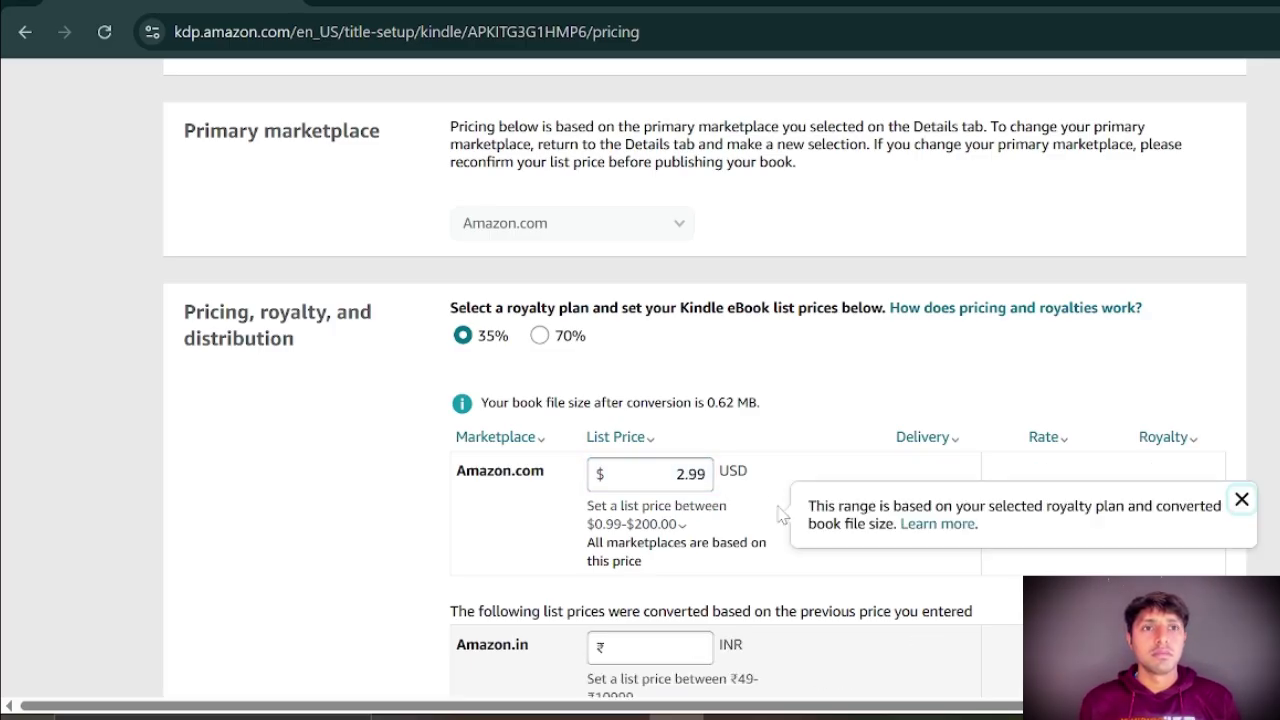
Review the converted marketplace prices and royalties, the territory settings, and the availability time stated in the Terms & Conditions.
scroll(760, 450, down, 3)
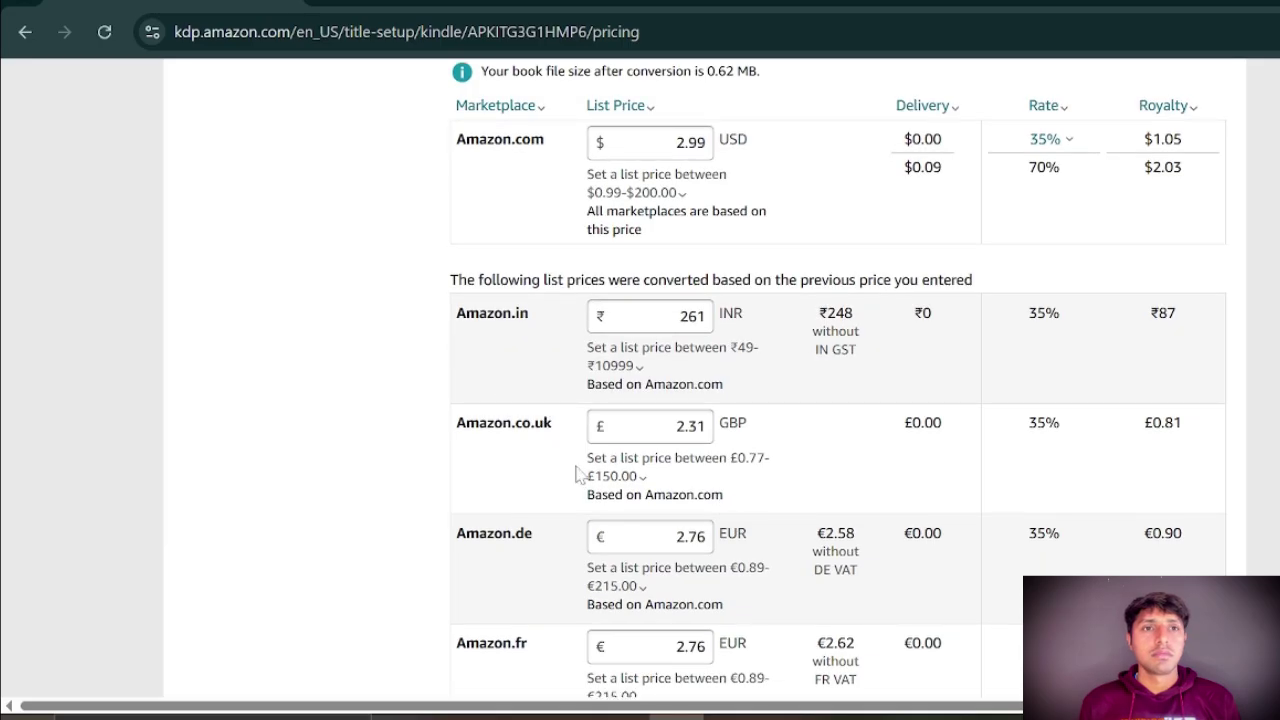
scroll(612, 582, down, 6)
scroll(700, 380, down, 6)
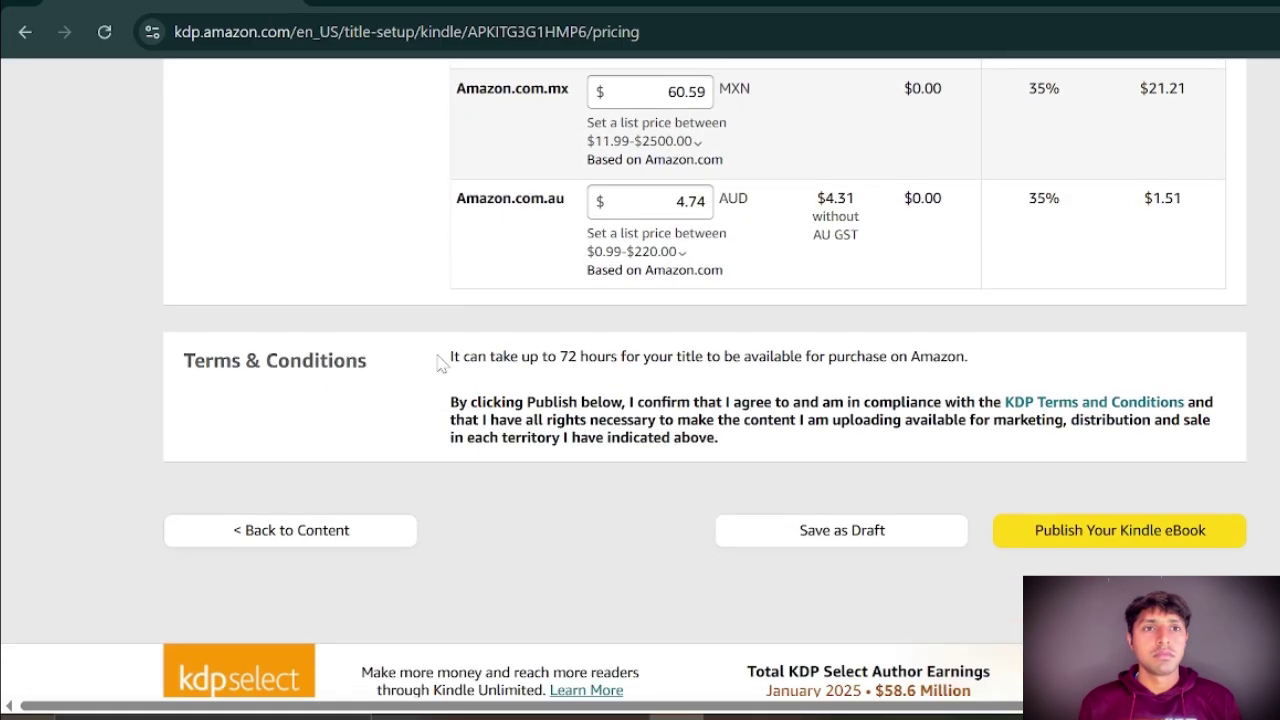
drag(440, 358, 995, 358)
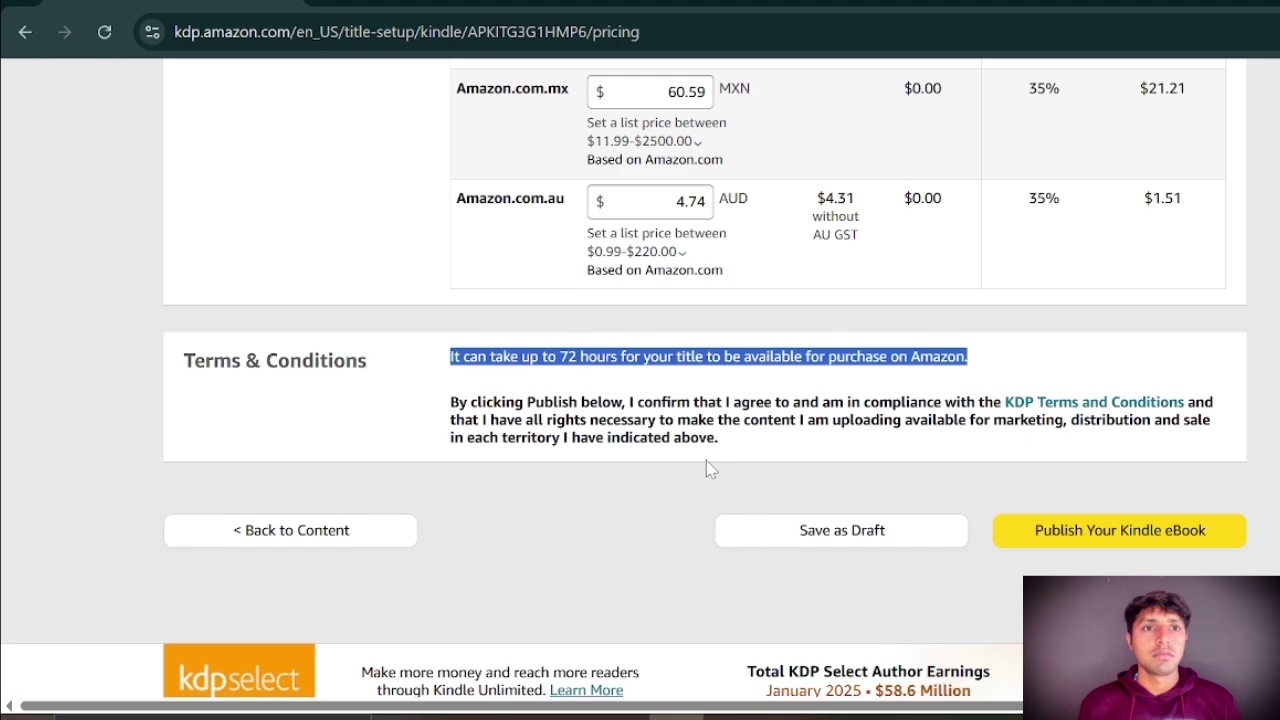
scroll(504, 386, up, 6)
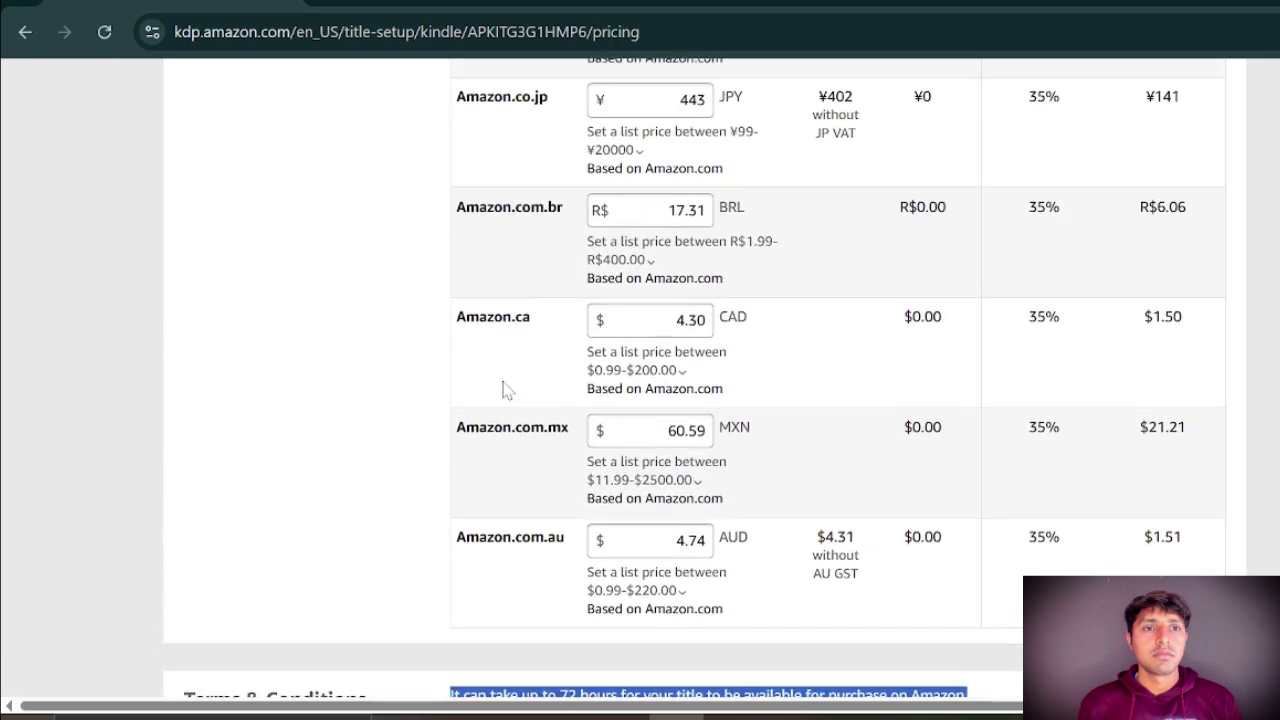
scroll(504, 386, up, 4)
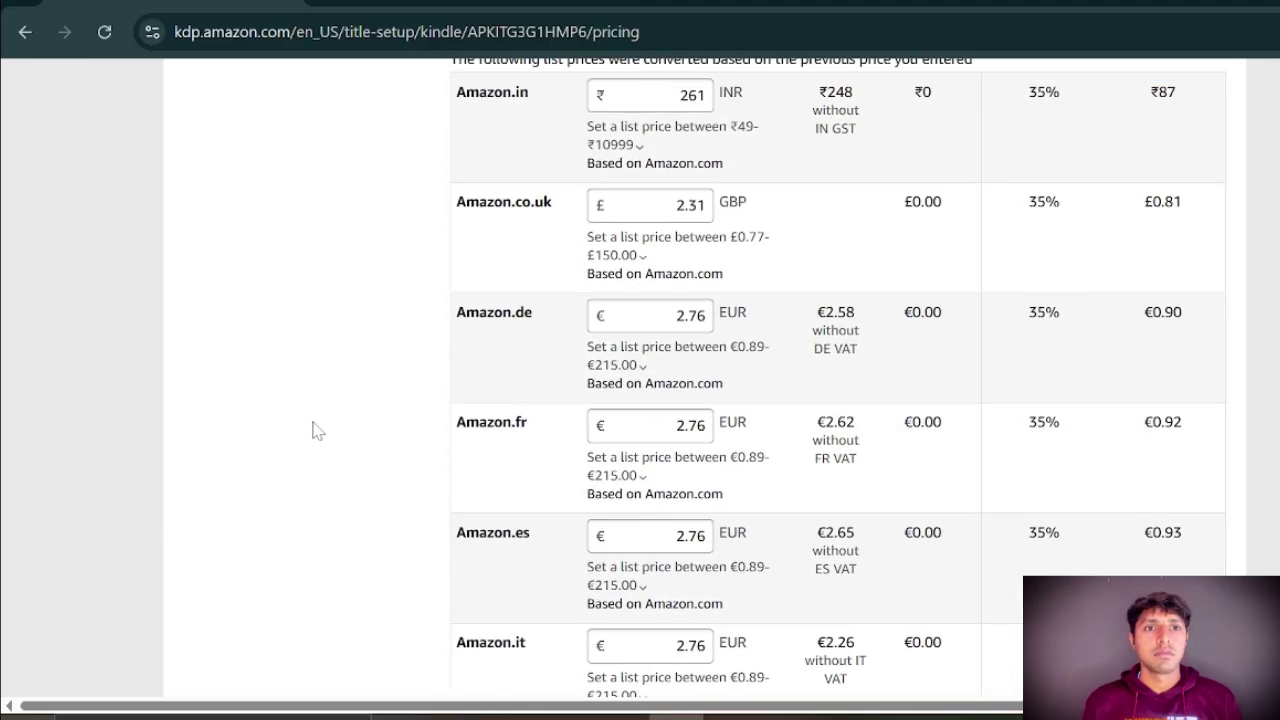
scroll(314, 423, up, 2)
scroll(346, 370, up, 3)
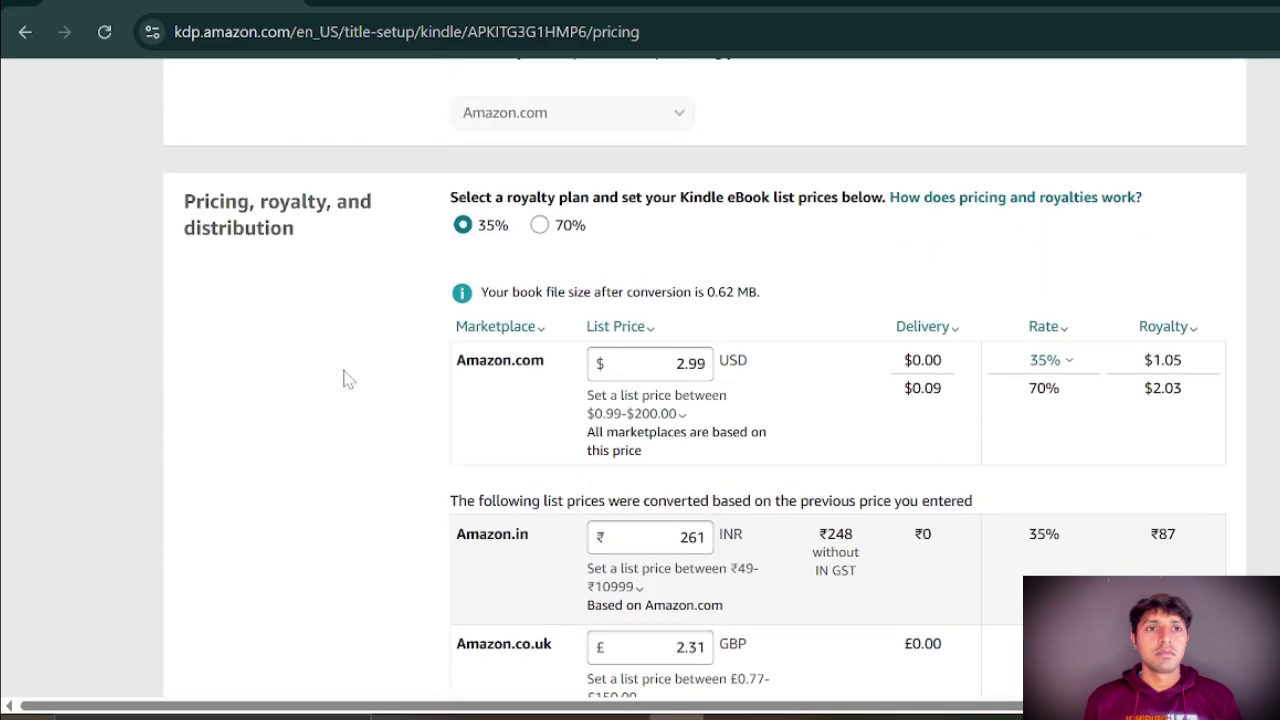
scroll(343, 378, up, 3)
scroll(343, 378, down, 5)
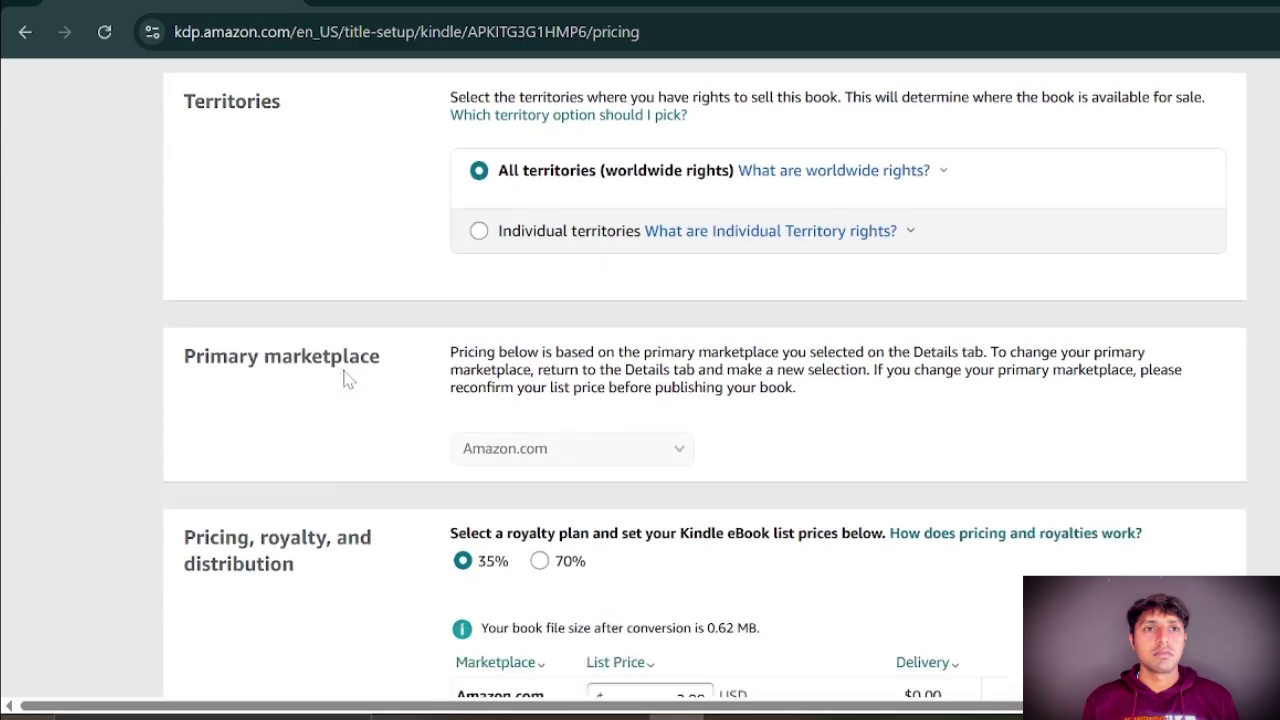
scroll(343, 378, down, 10)
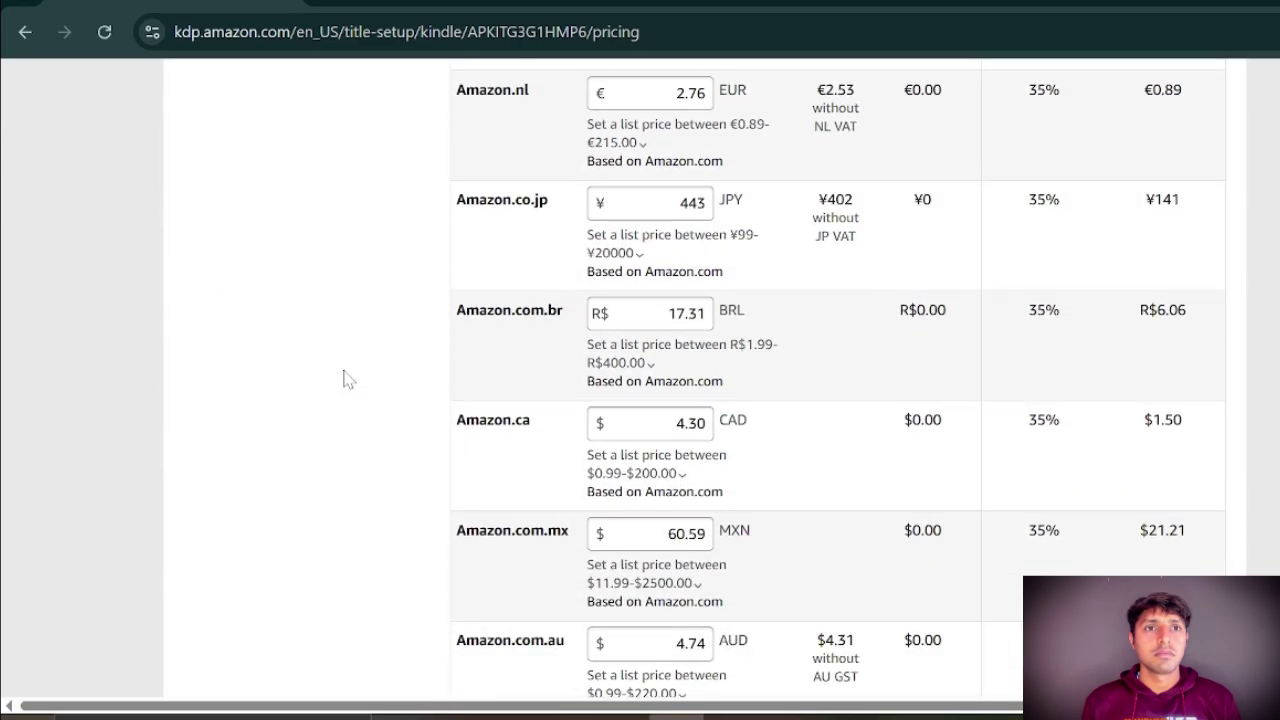
scroll(343, 378, down, 3)
click(405, 464)
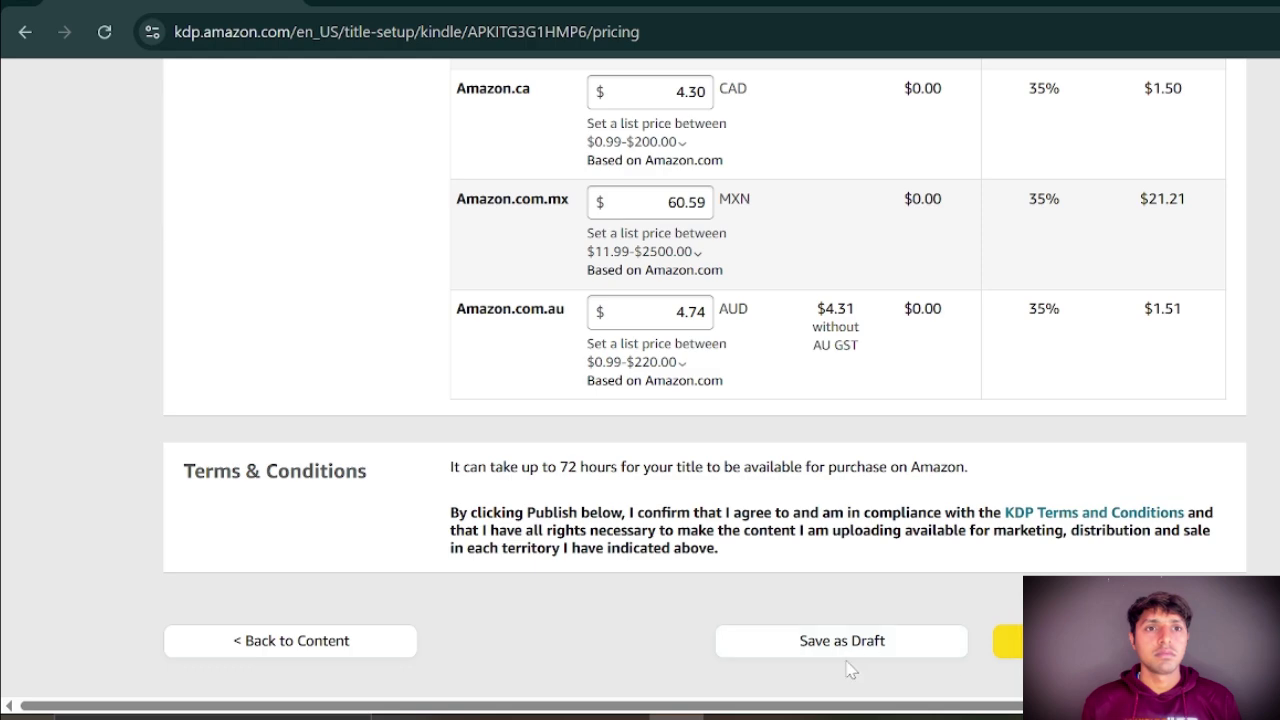
scroll(389, 271, up, 12)
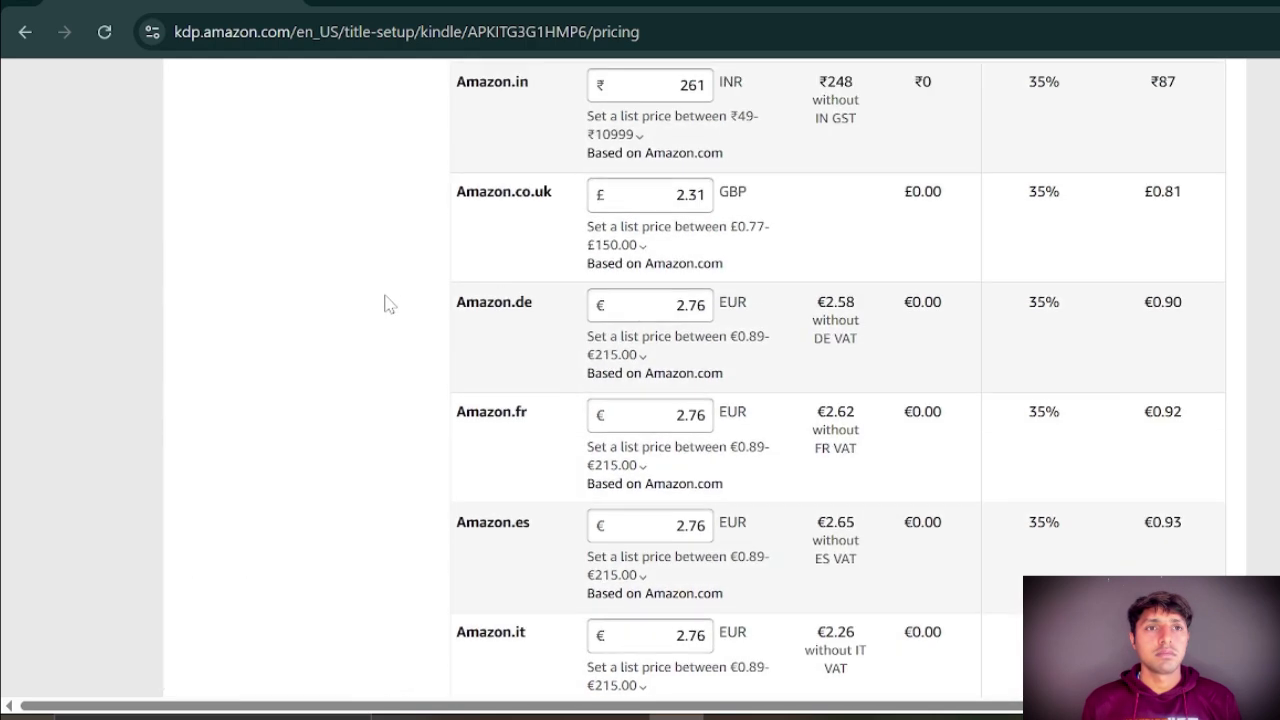
scroll(405, 346, up, 3)
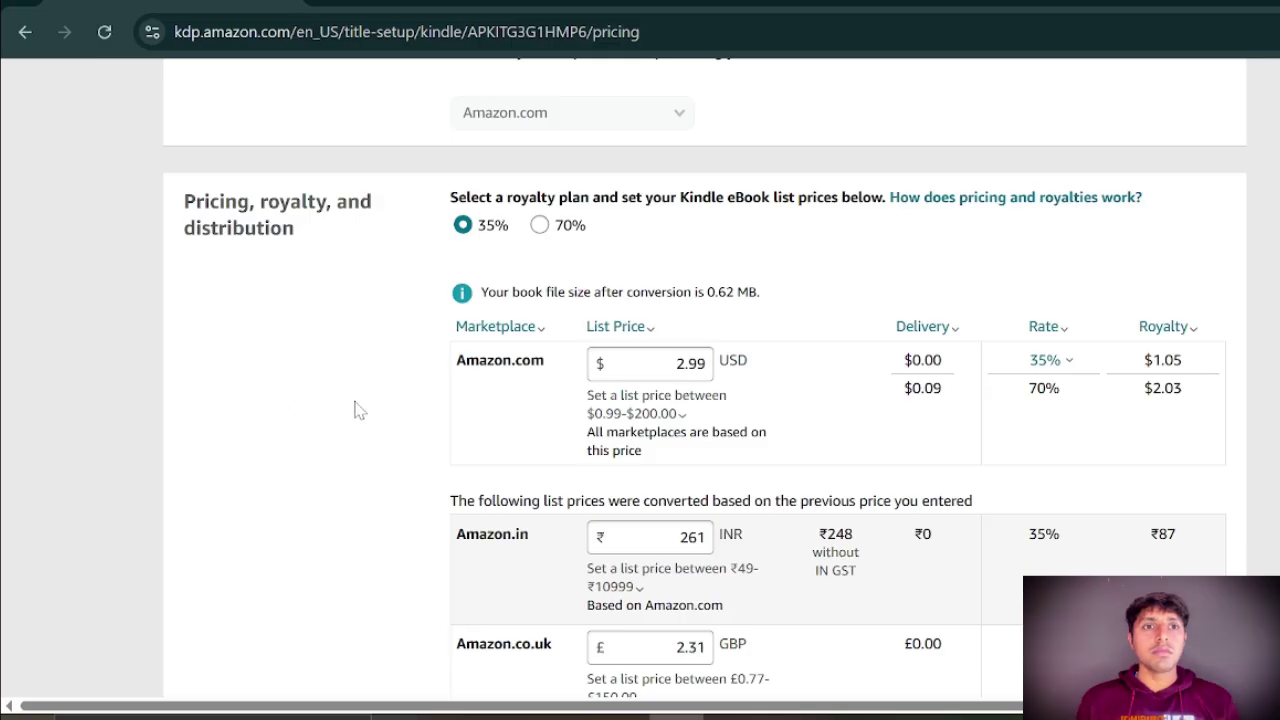
Save the Kindle eBook pricing as a draft instead of publishing it.
scroll(357, 409, down, 6)
scroll(358, 409, down, 12)
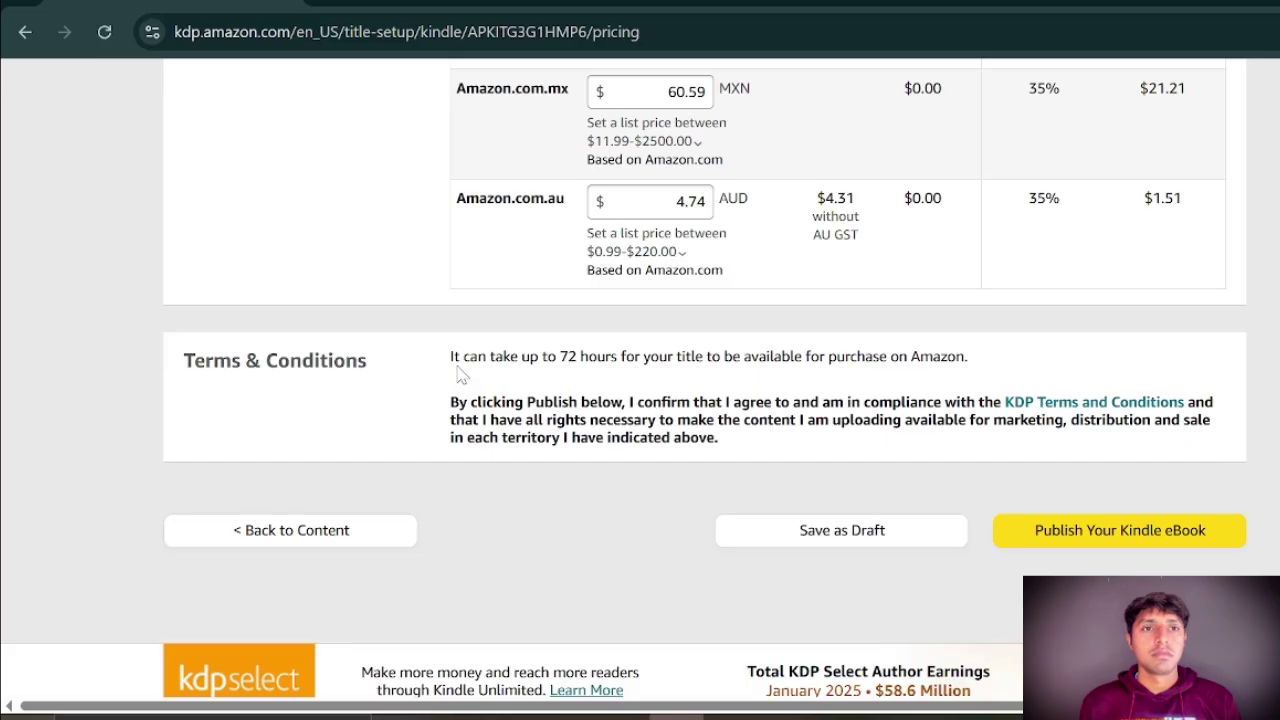
click(807, 541)
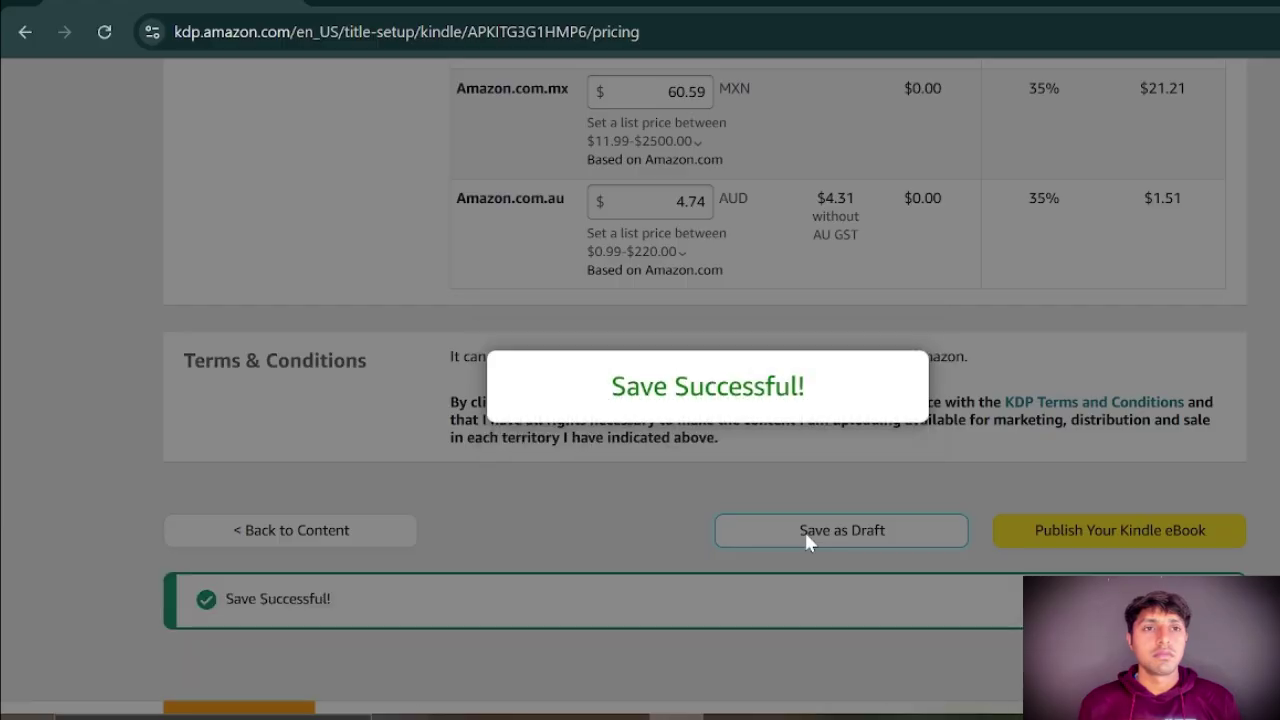
Leave the pricing page and open the KDP Bookshelf.
scroll(773, 516, up, 10)
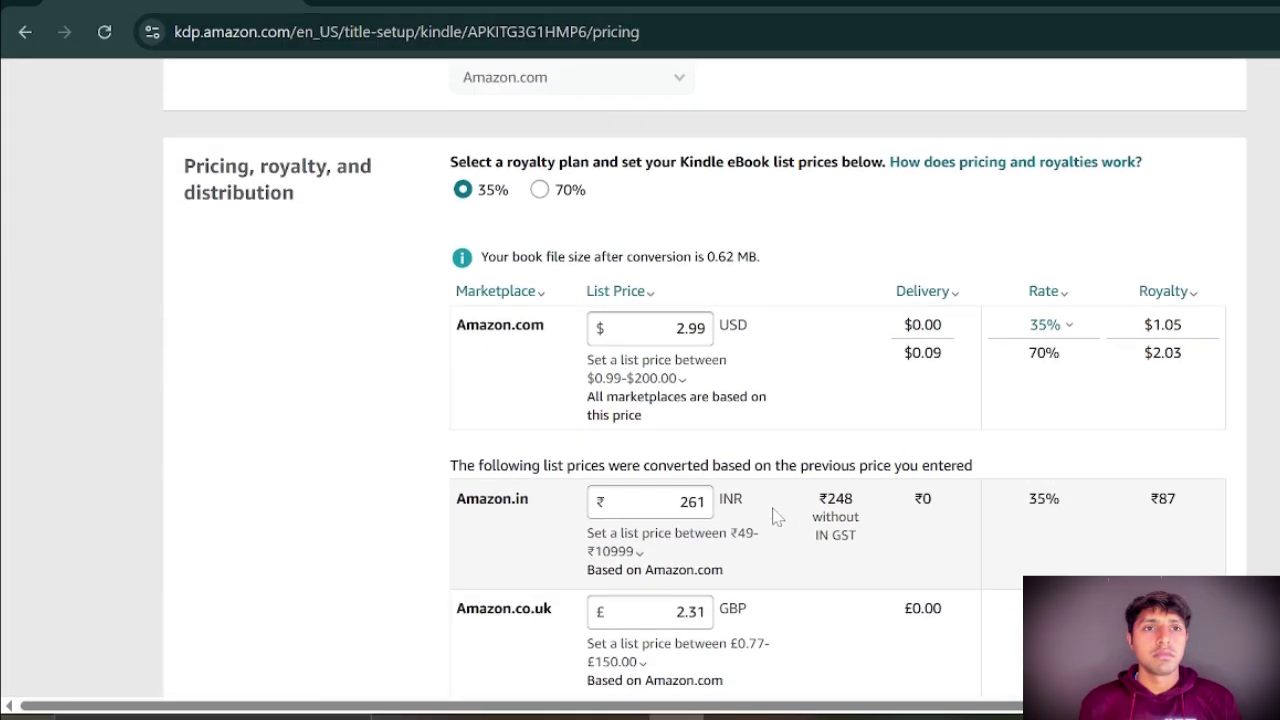
scroll(773, 516, up, 8)
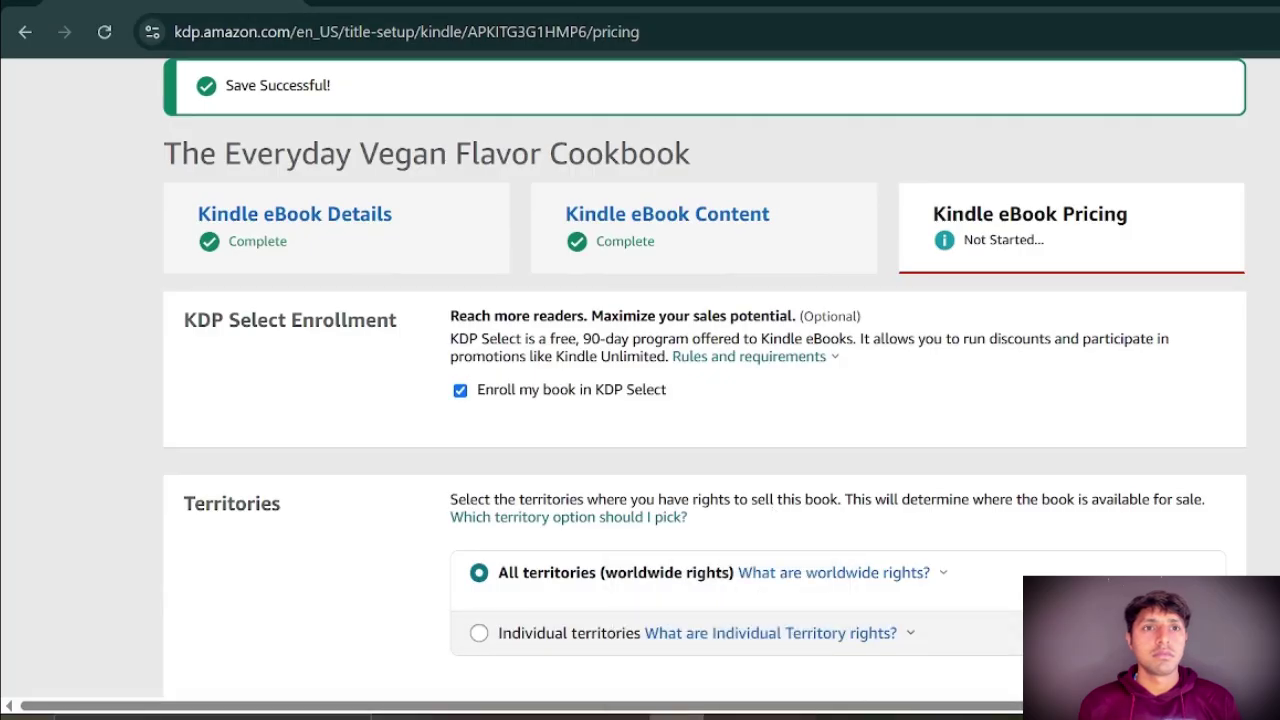
scroll(203, 110, up, 3)
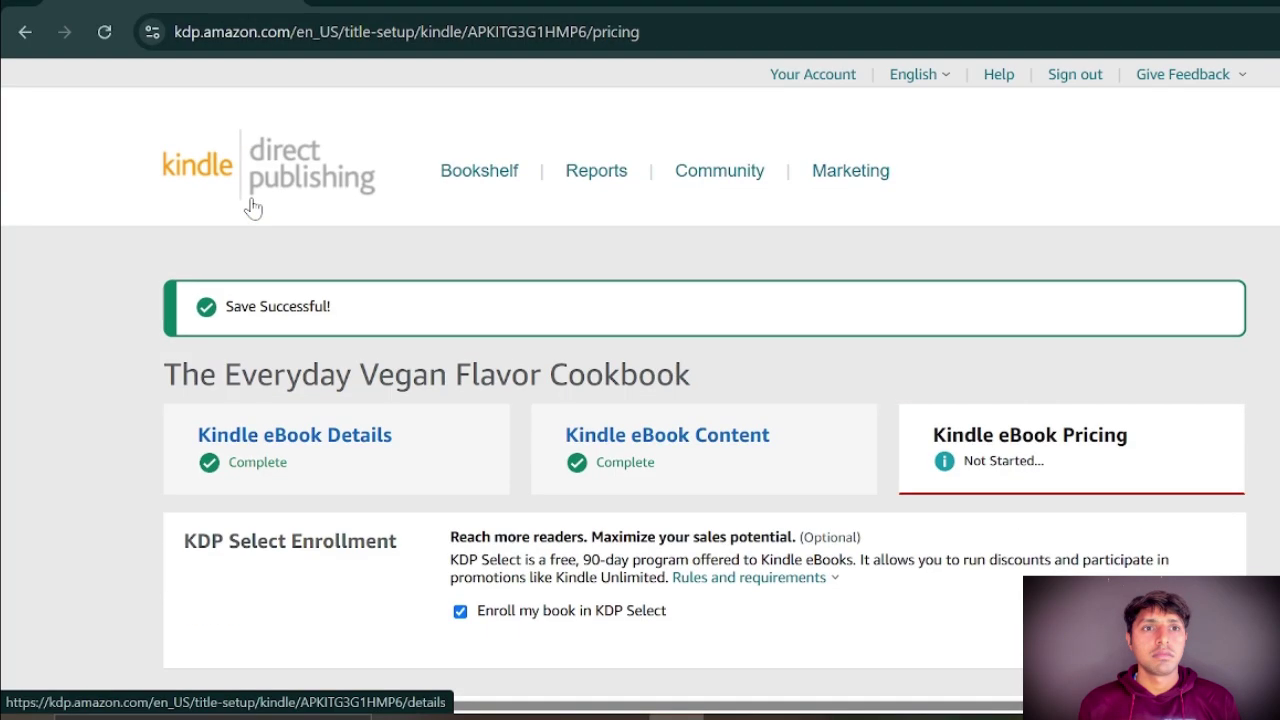
click(480, 182)
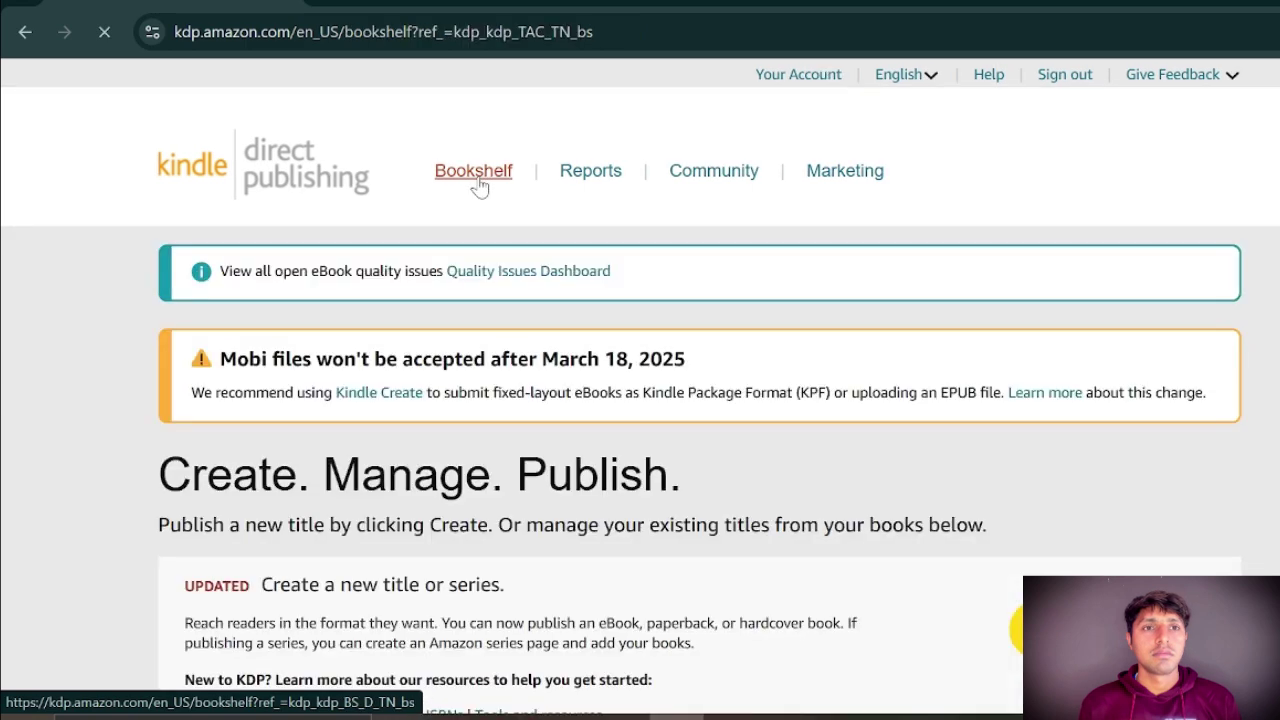